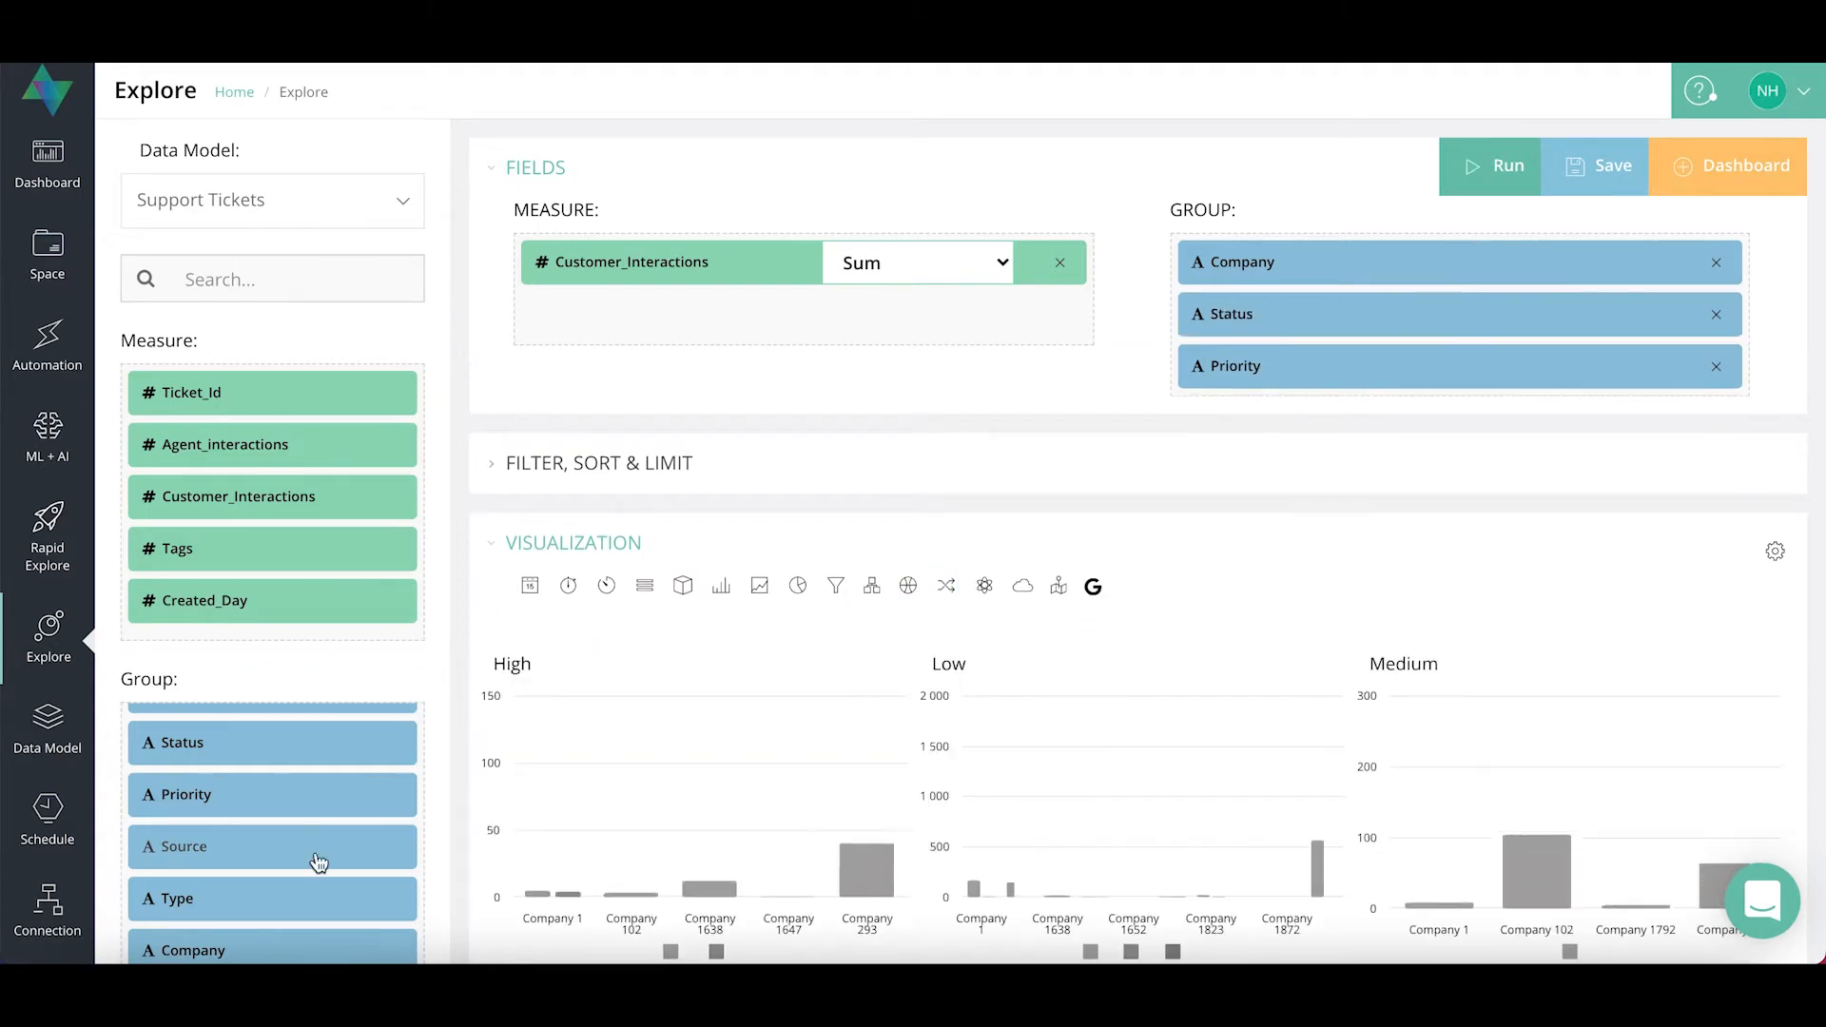
Add the Source field to the Support Tickets grouping, between Status and Priority
{"action": "scroll", "coordinate": [316, 850], "scroll_direction": "down", "scroll_amount": 2}
{"action": "scroll", "coordinate": [359, 620], "scroll_direction": "down", "scroll_amount": 3}
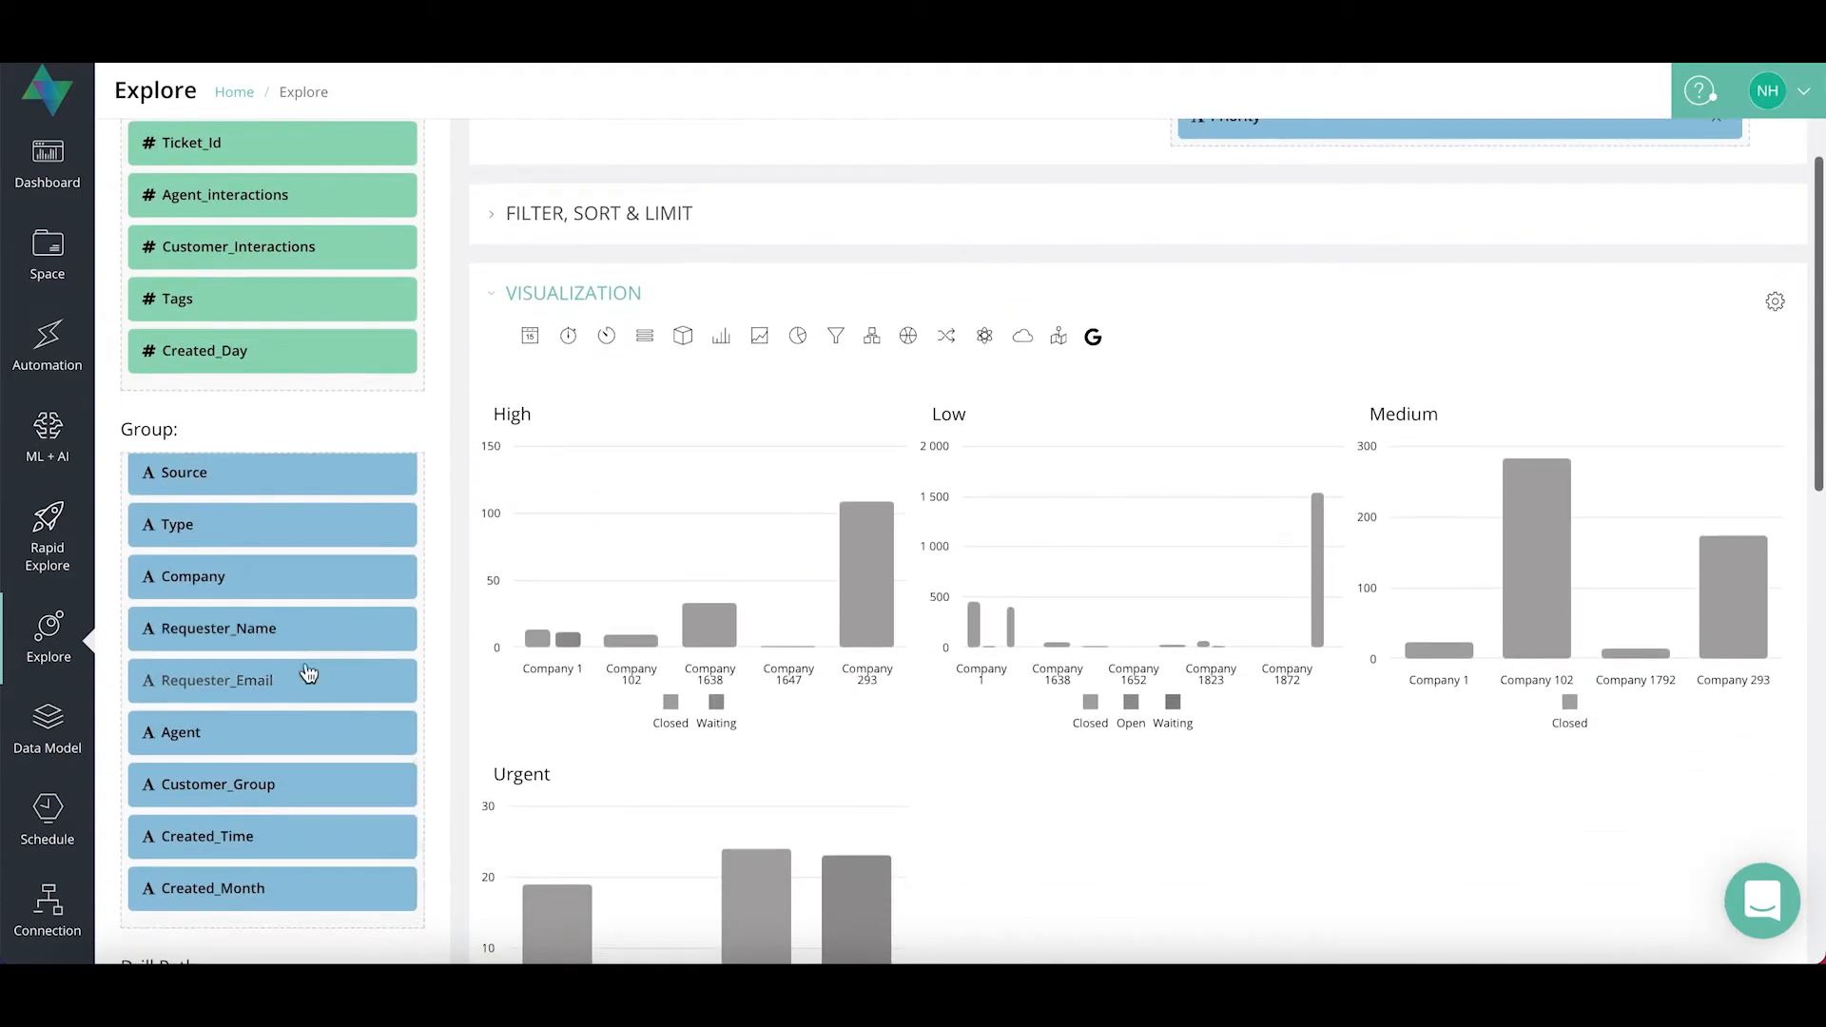
{"action": "scroll", "coordinate": [294, 640], "scroll_direction": "up", "scroll_amount": 1}
{"action": "left_click", "coordinate": [271, 549]}
{"action": "left_click_drag", "start_coordinate": [271, 549], "coordinate": [1325, 387]}
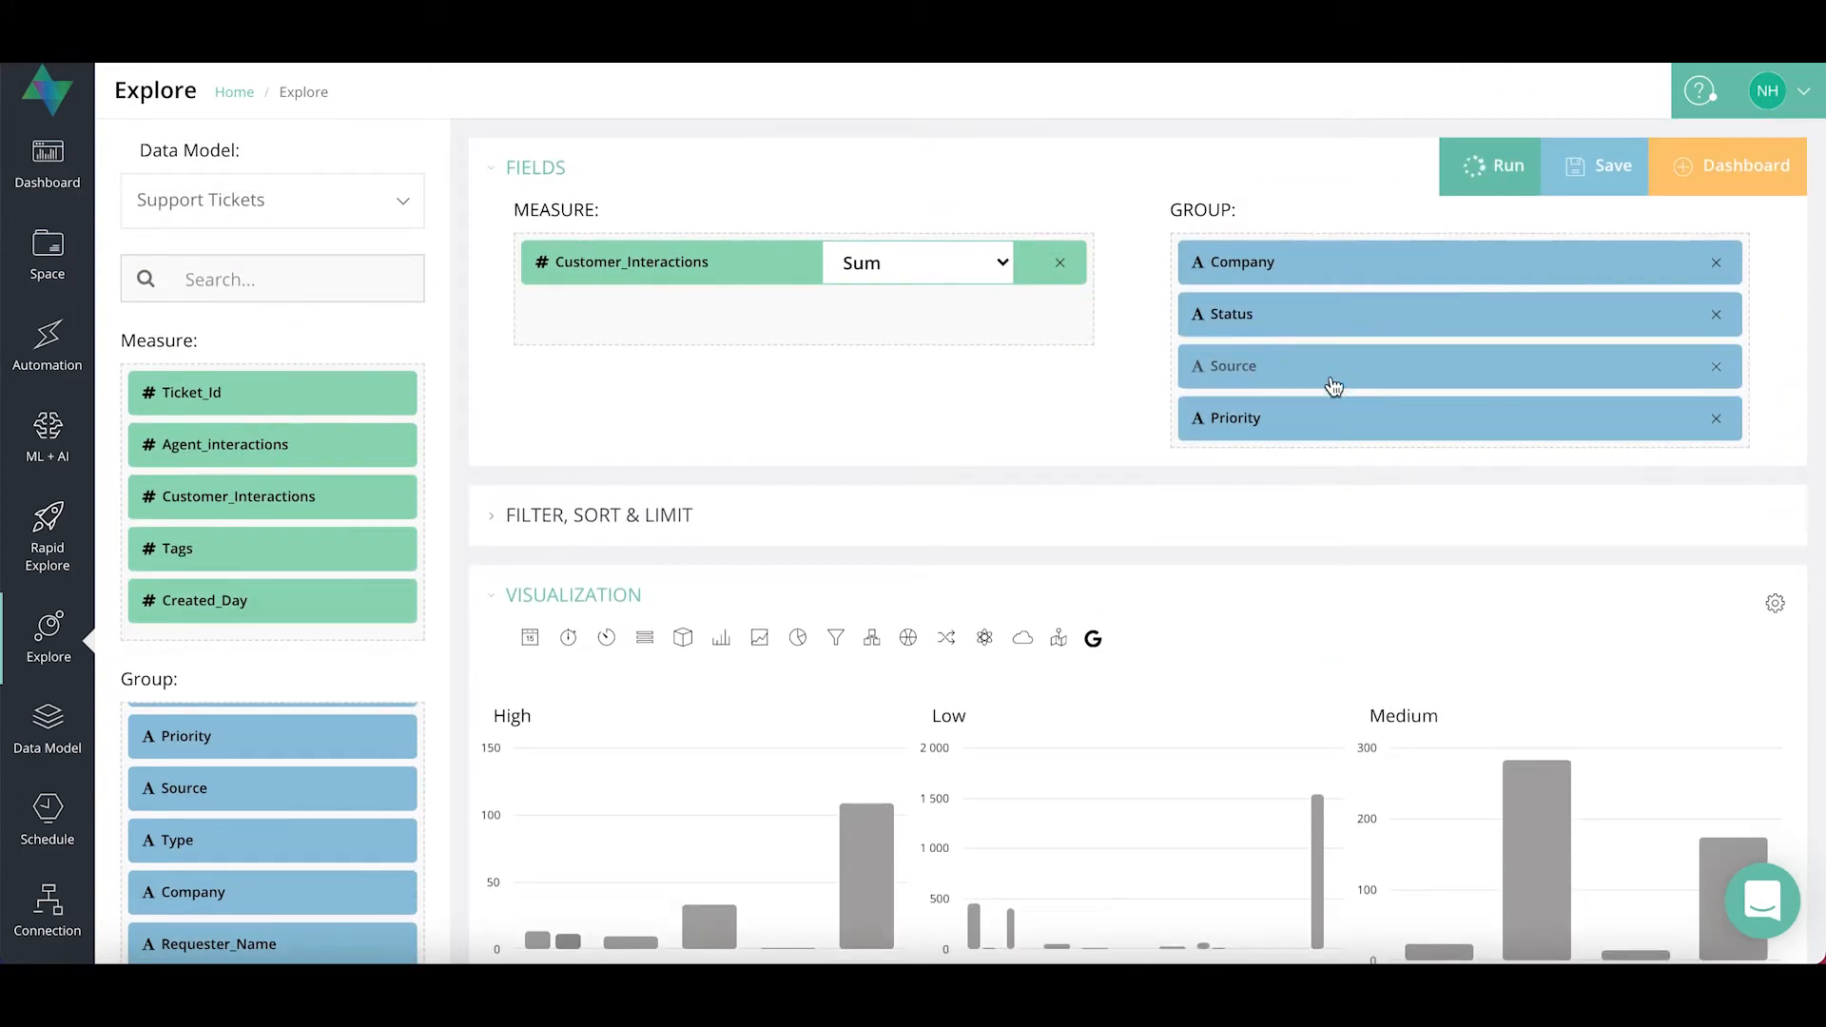
Switch the visualization to a pivot table
{"action": "scroll", "coordinate": [908, 433], "scroll_direction": "down", "scroll_amount": 1}
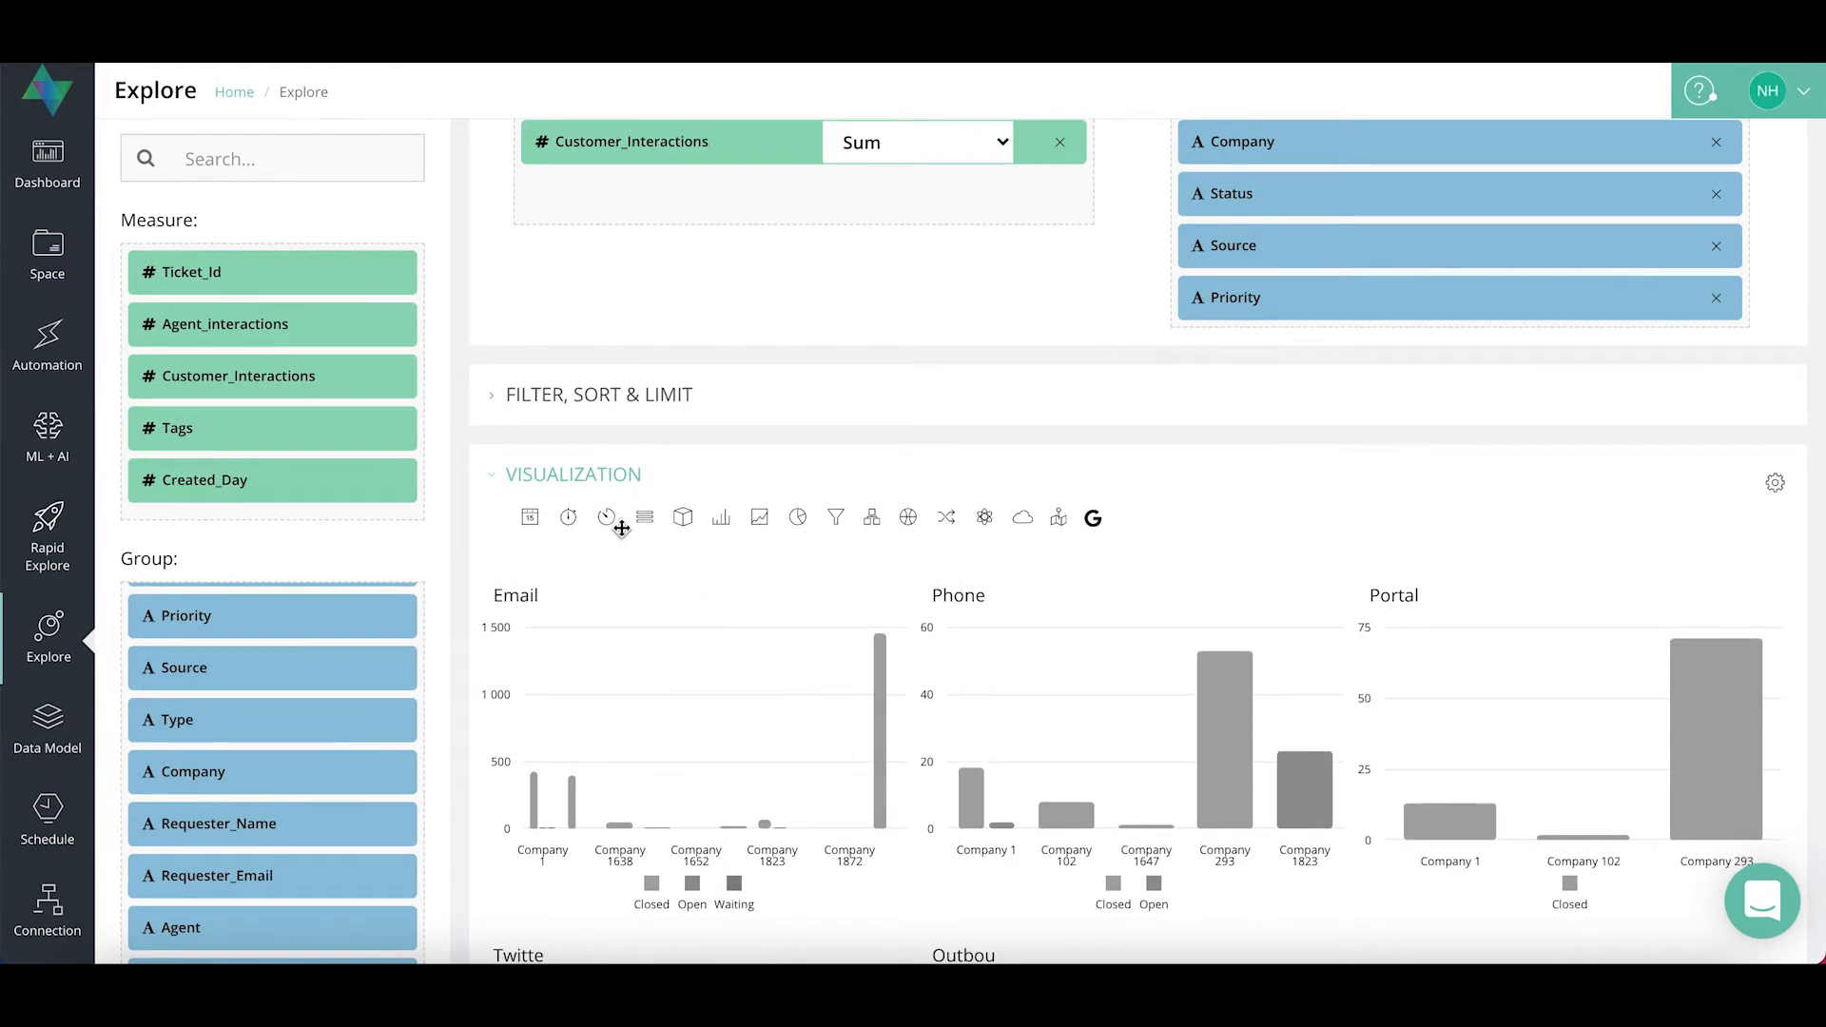
{"action": "left_click", "coordinate": [686, 526]}
{"action": "scroll", "coordinate": [940, 400], "scroll_direction": "down", "scroll_amount": 2}
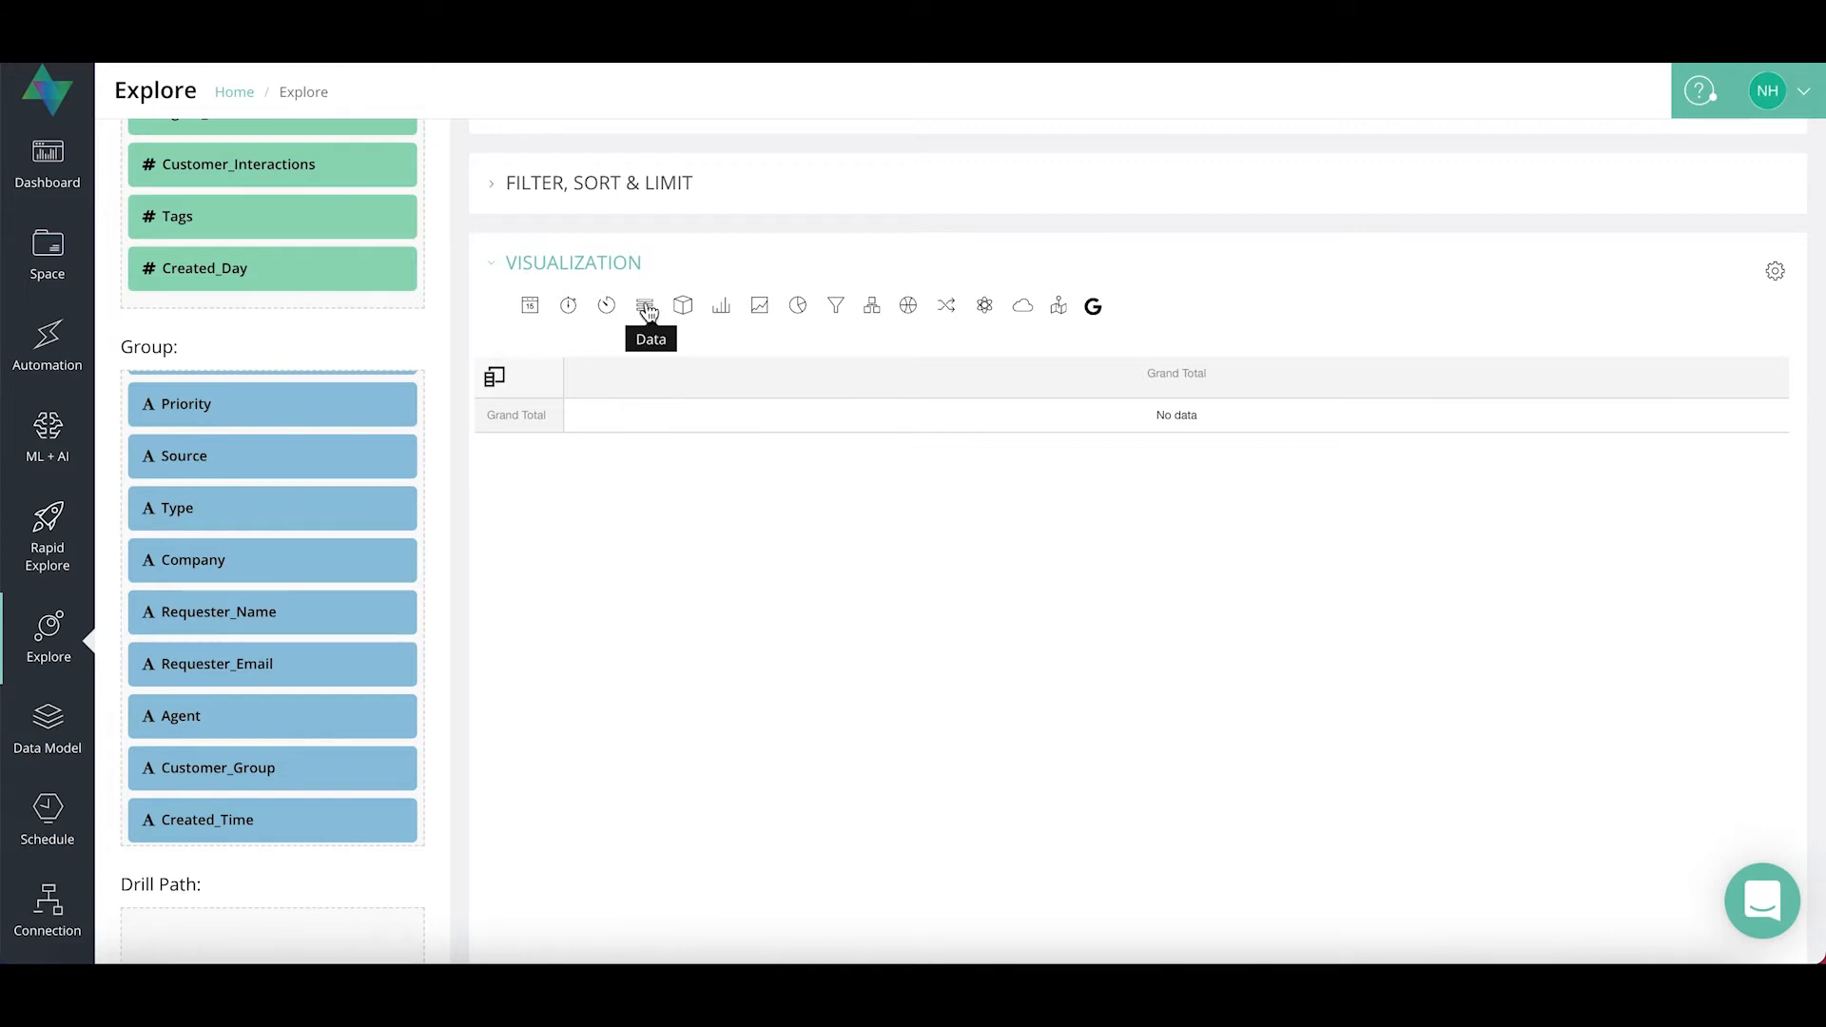
In the pivot table's Field Chooser, set Company as a column field and Customer Interactions as a data field
{"action": "left_click", "coordinate": [496, 380]}
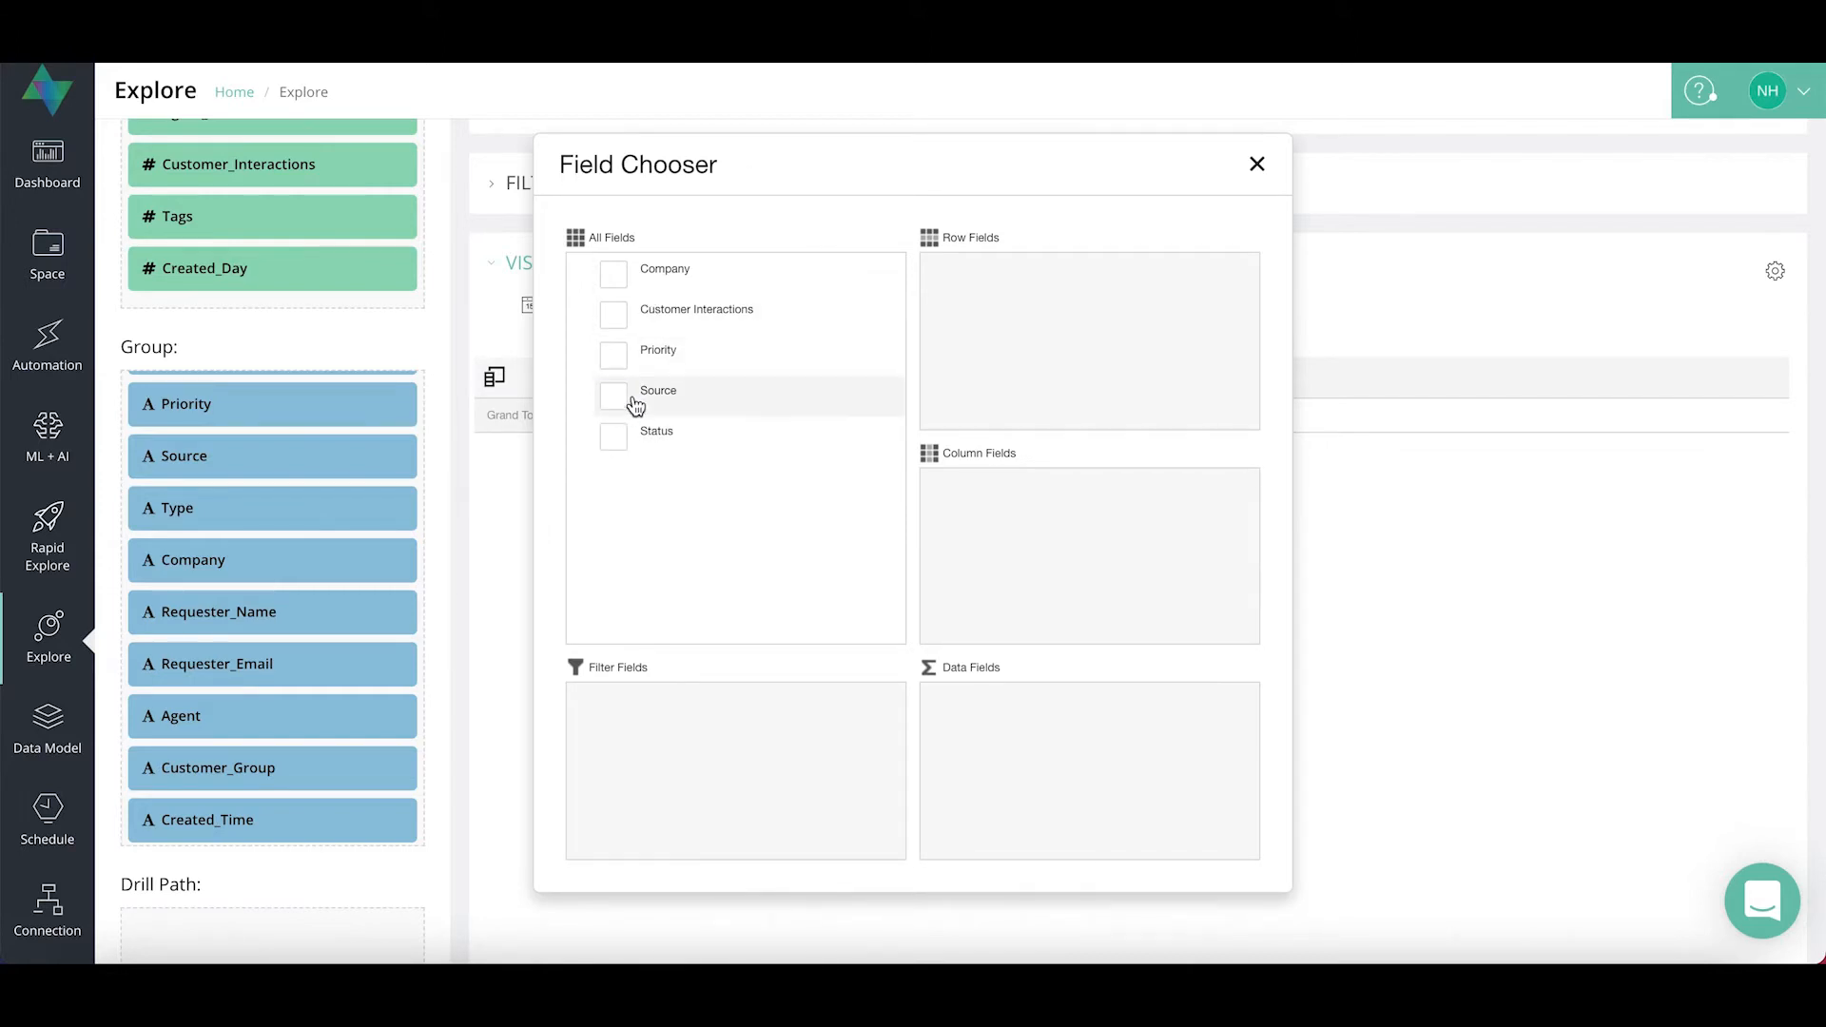
{"action": "left_click", "coordinate": [618, 278]}
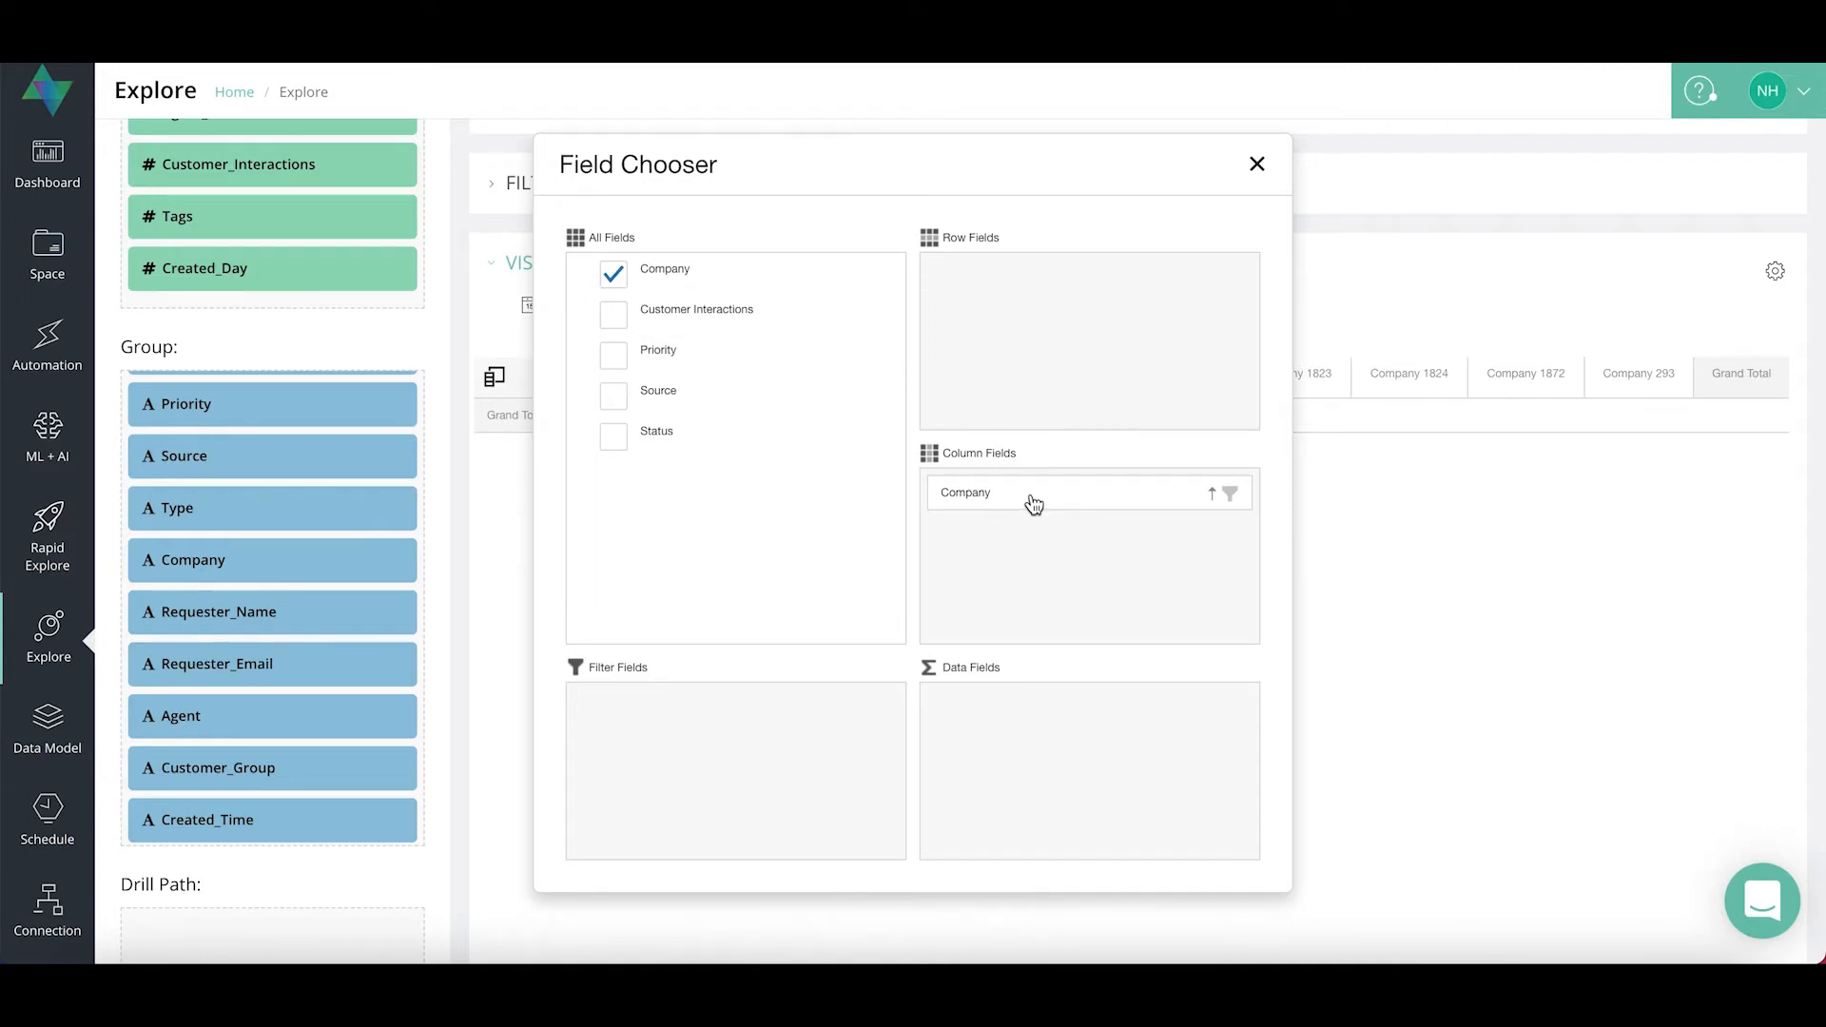
{"action": "left_click", "coordinate": [618, 325]}
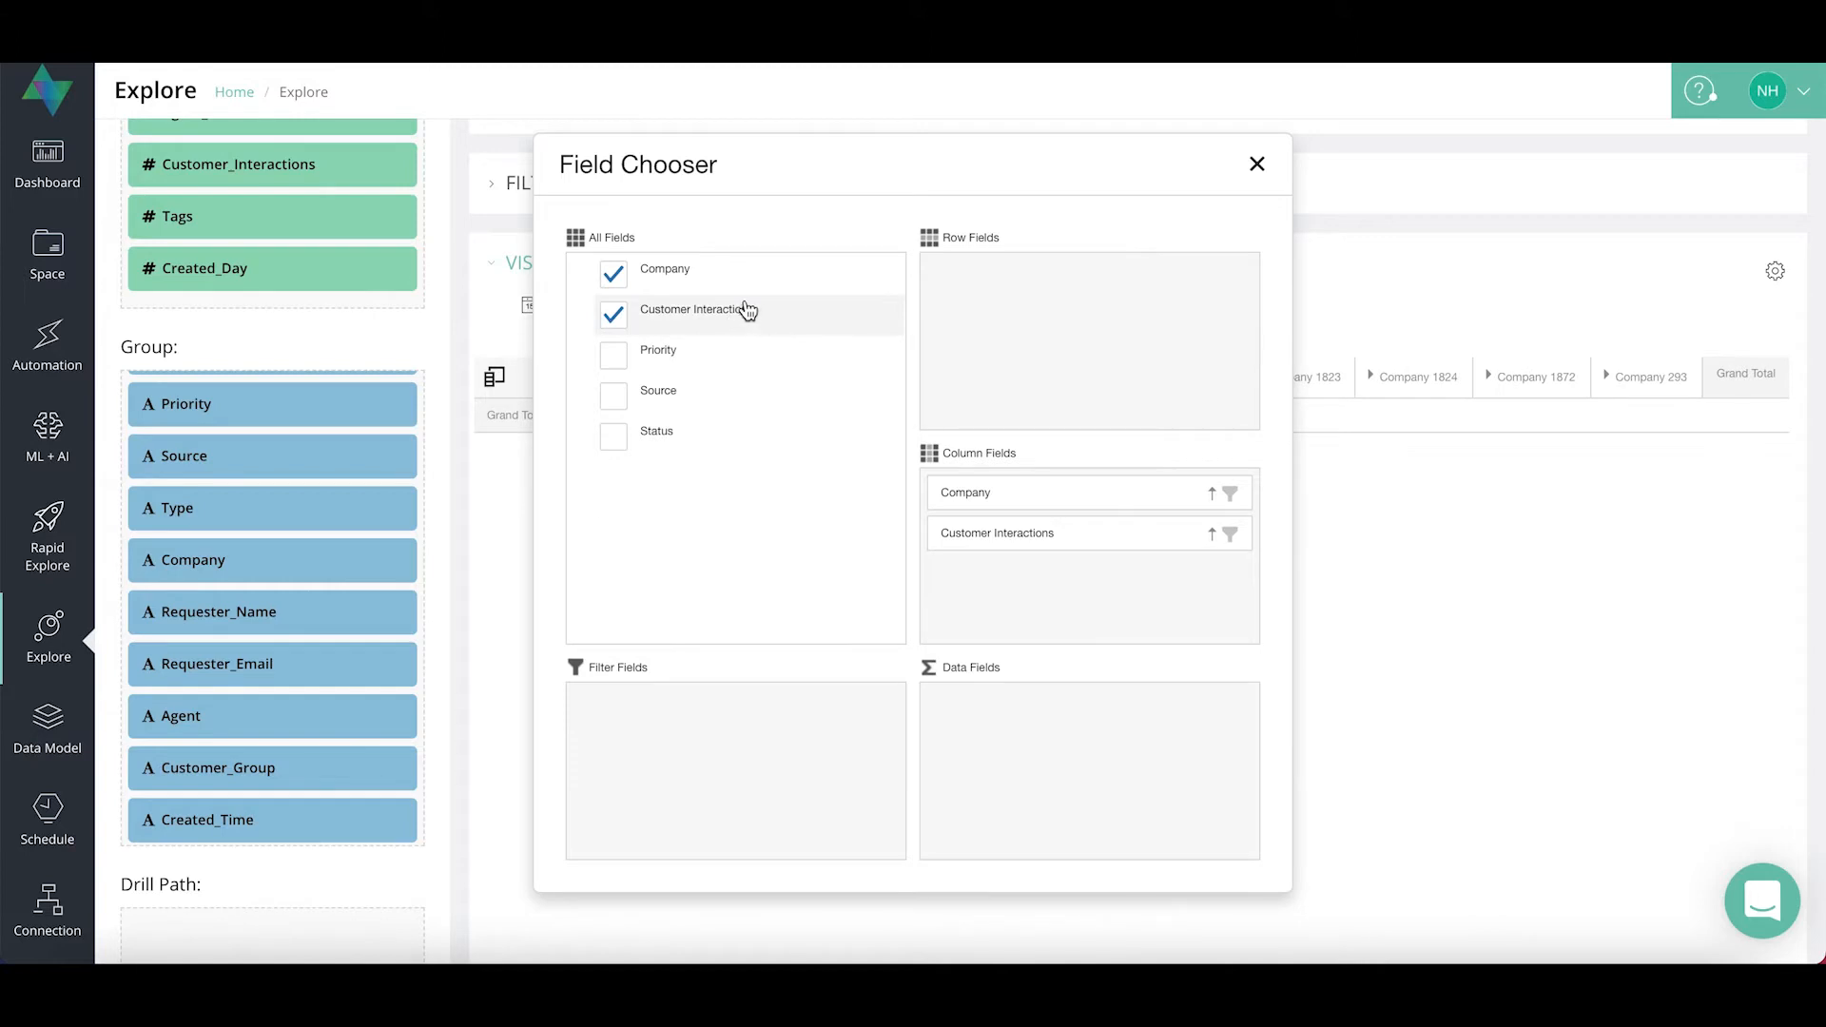
{"action": "left_click_drag", "start_coordinate": [1094, 535], "coordinate": [1082, 728]}
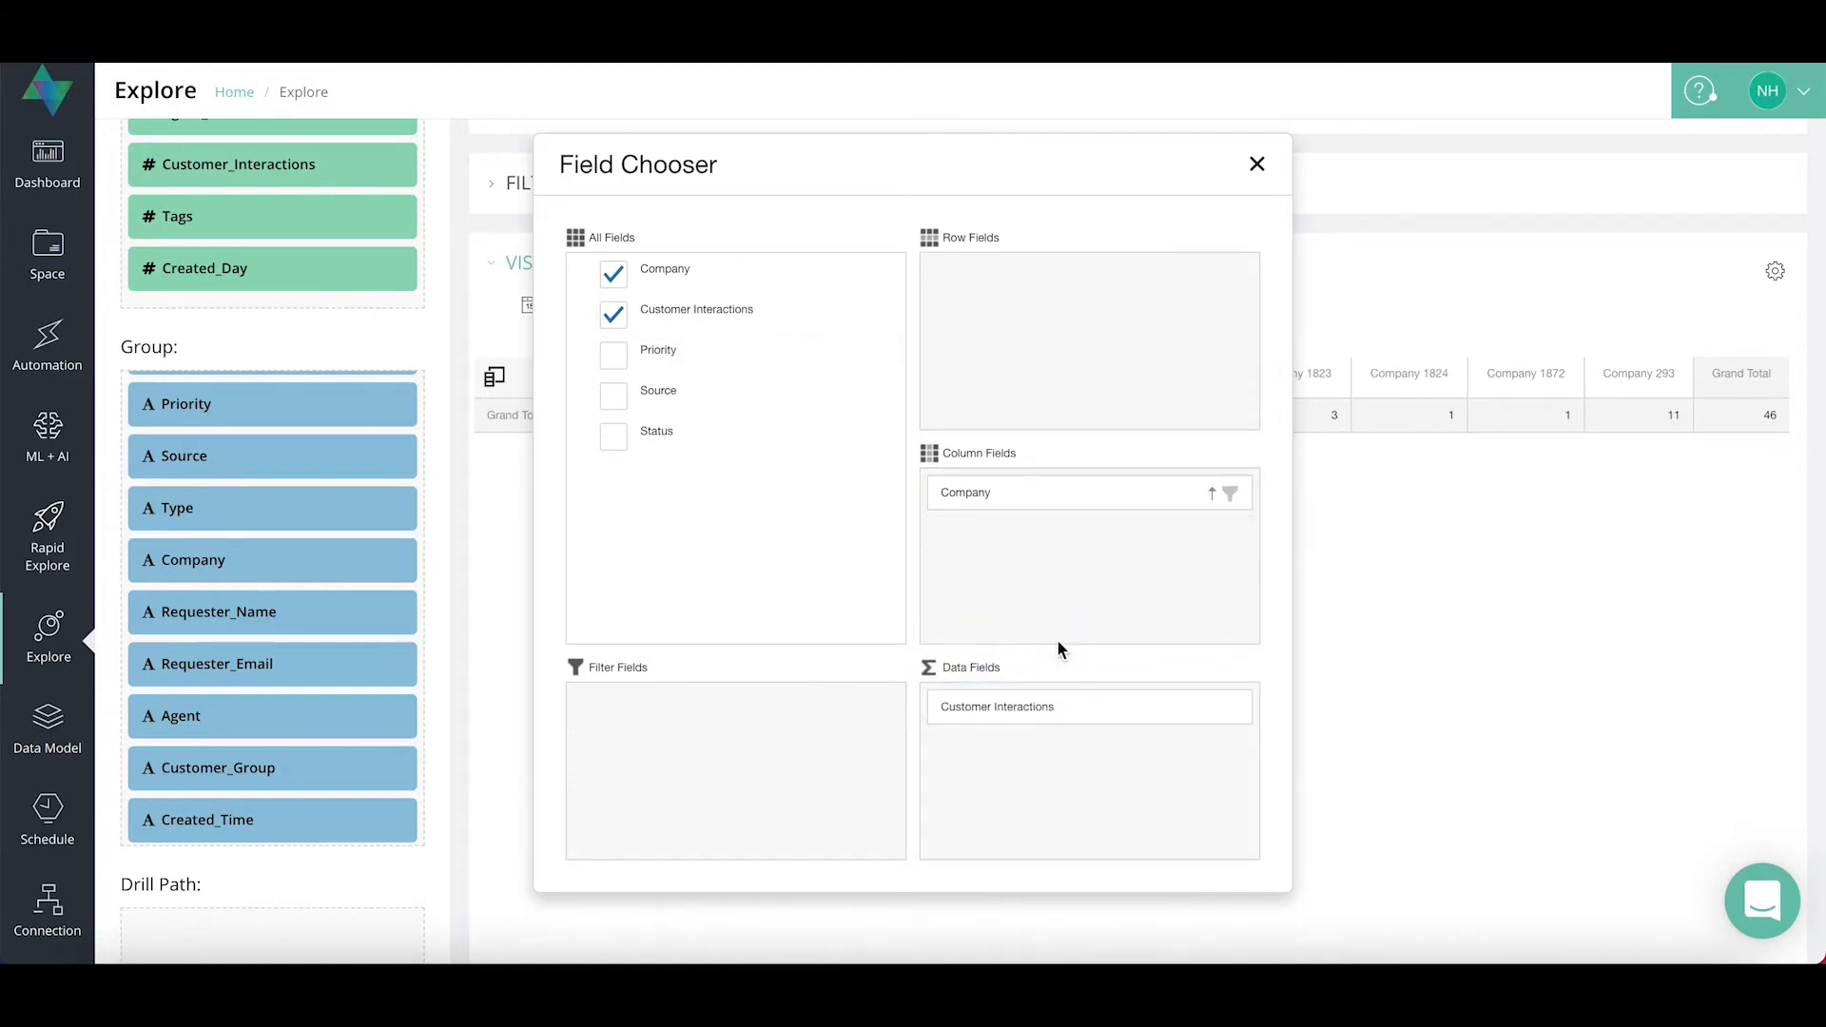
Include the remaining pivot fields, with Priority and Status as row fields and Source as a column field under Company
{"action": "left_click", "coordinate": [614, 357]}
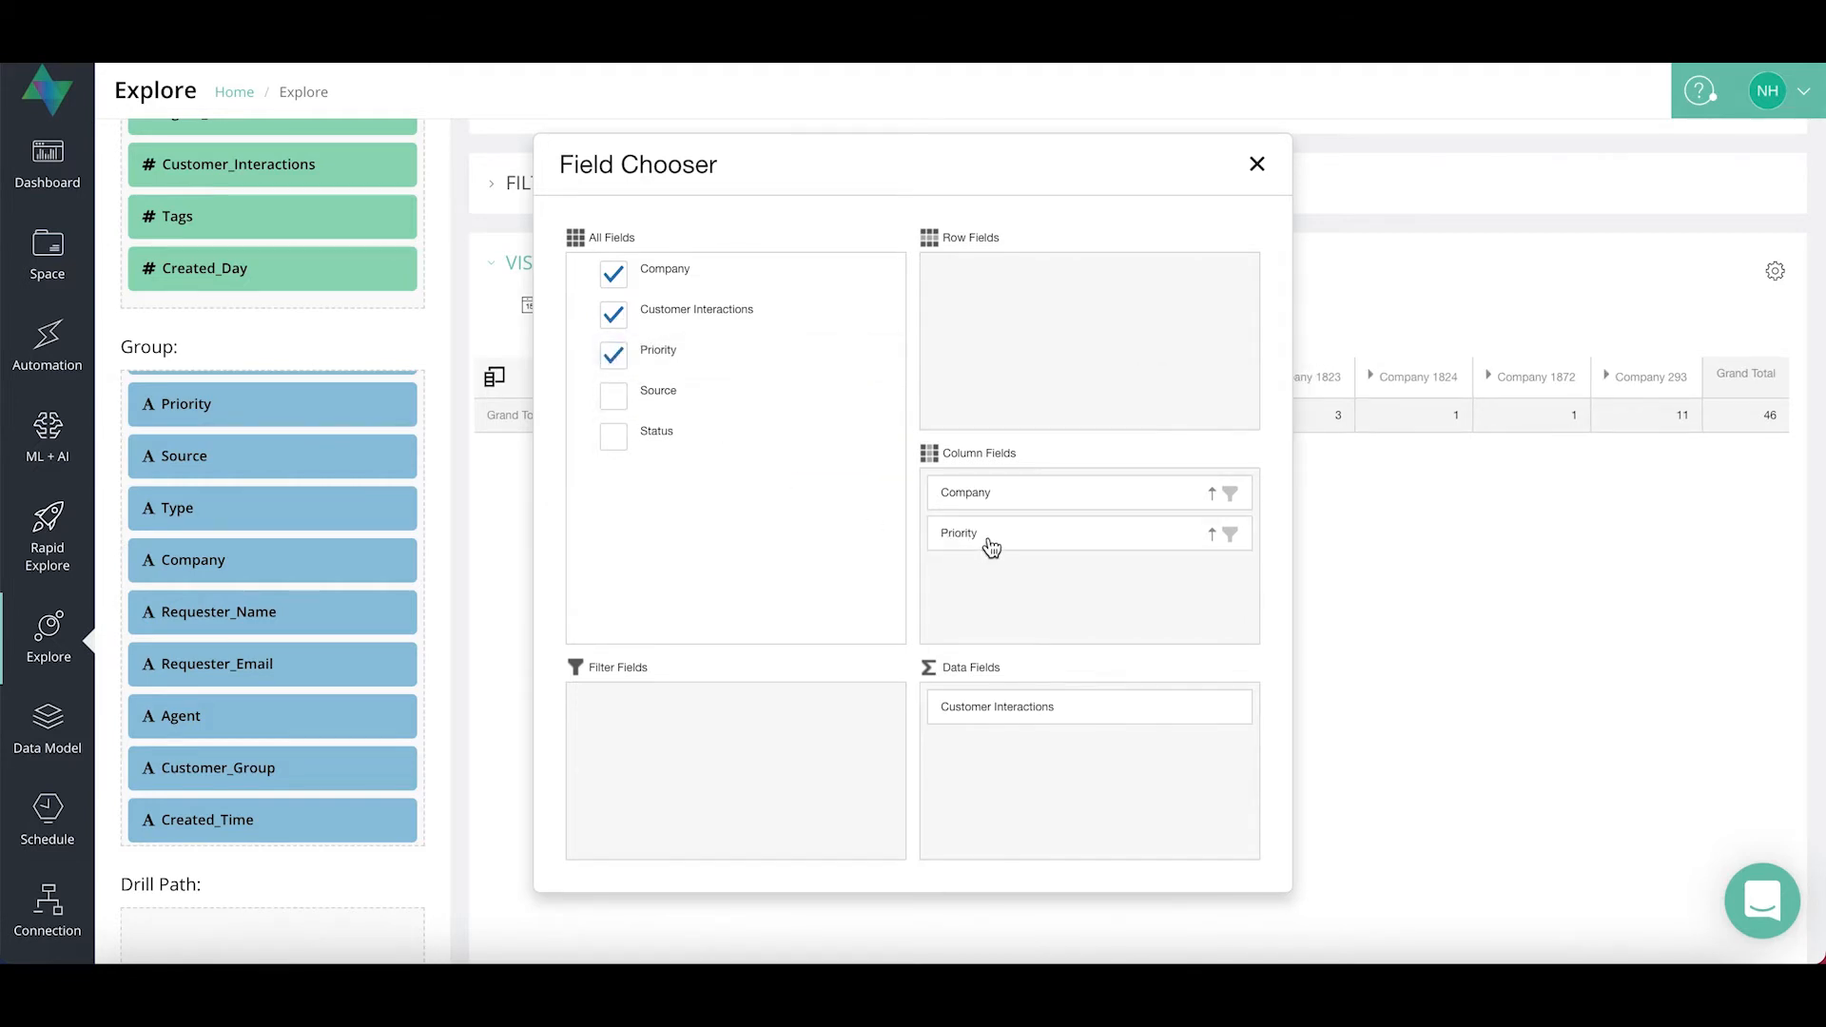
{"action": "left_click_drag", "start_coordinate": [986, 539], "coordinate": [1024, 314]}
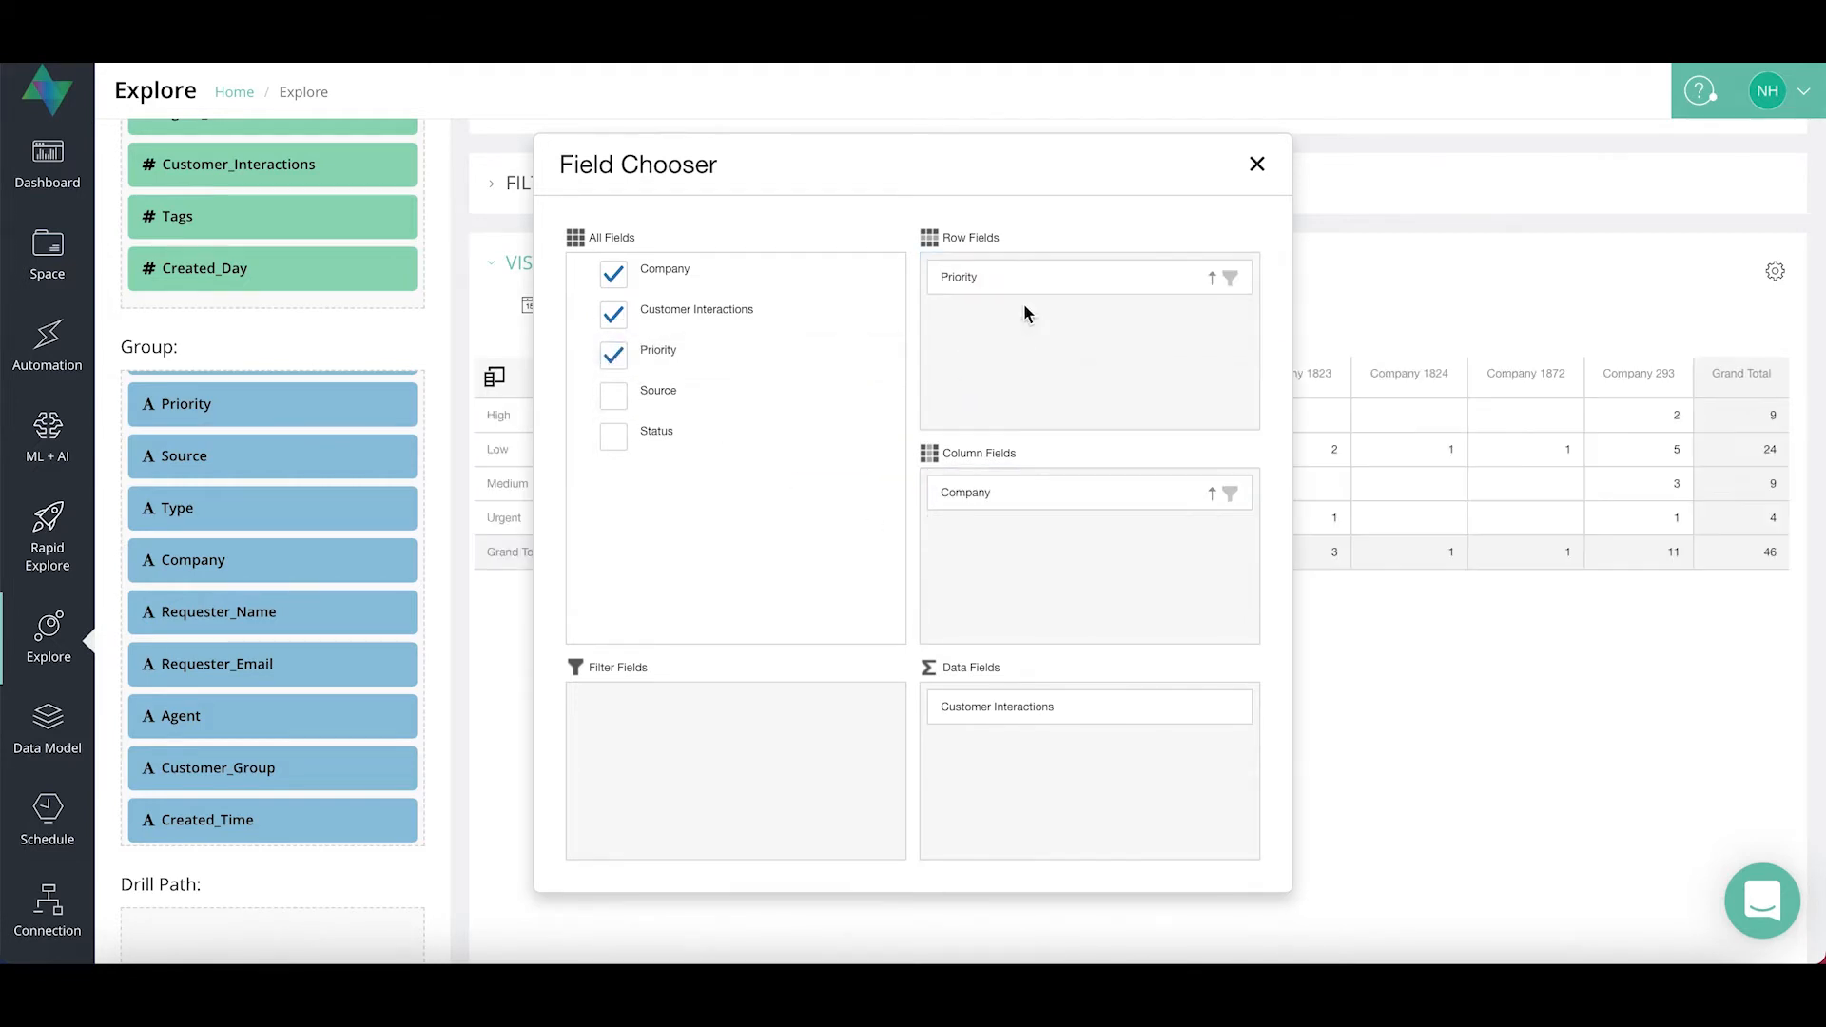
{"action": "left_click", "coordinate": [613, 397]}
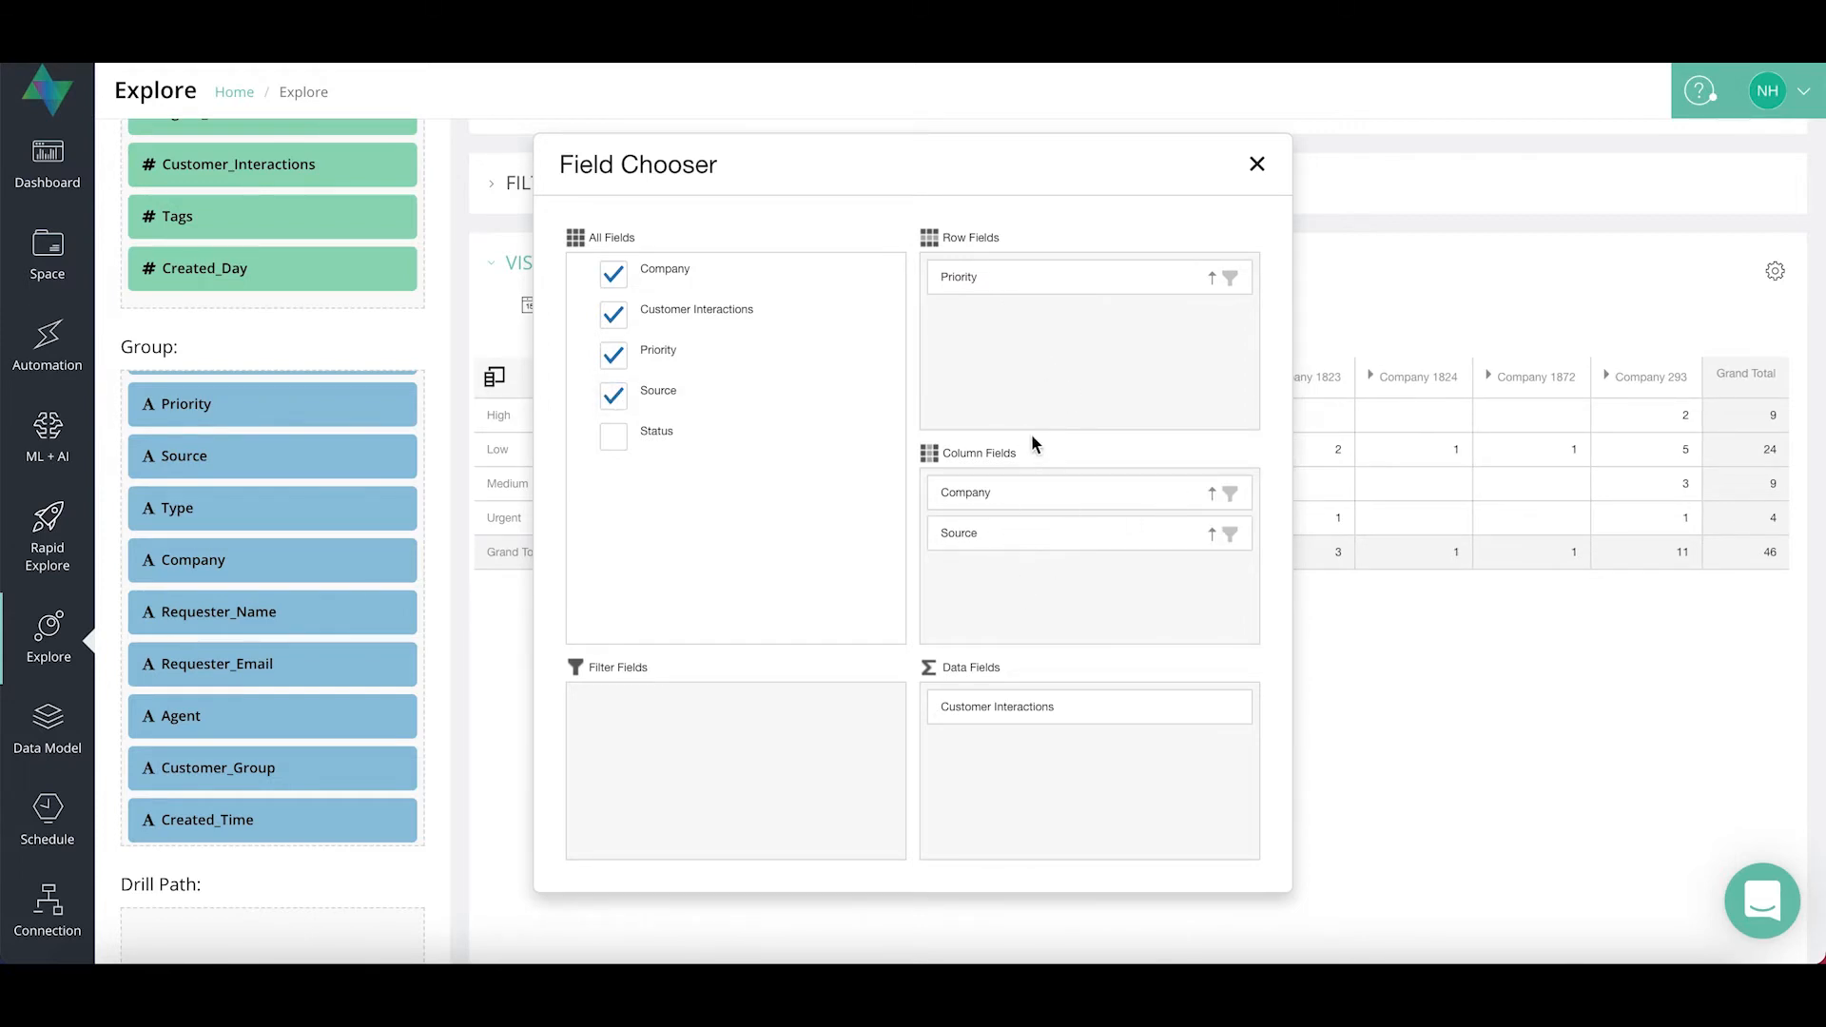
{"action": "left_click", "coordinate": [610, 444]}
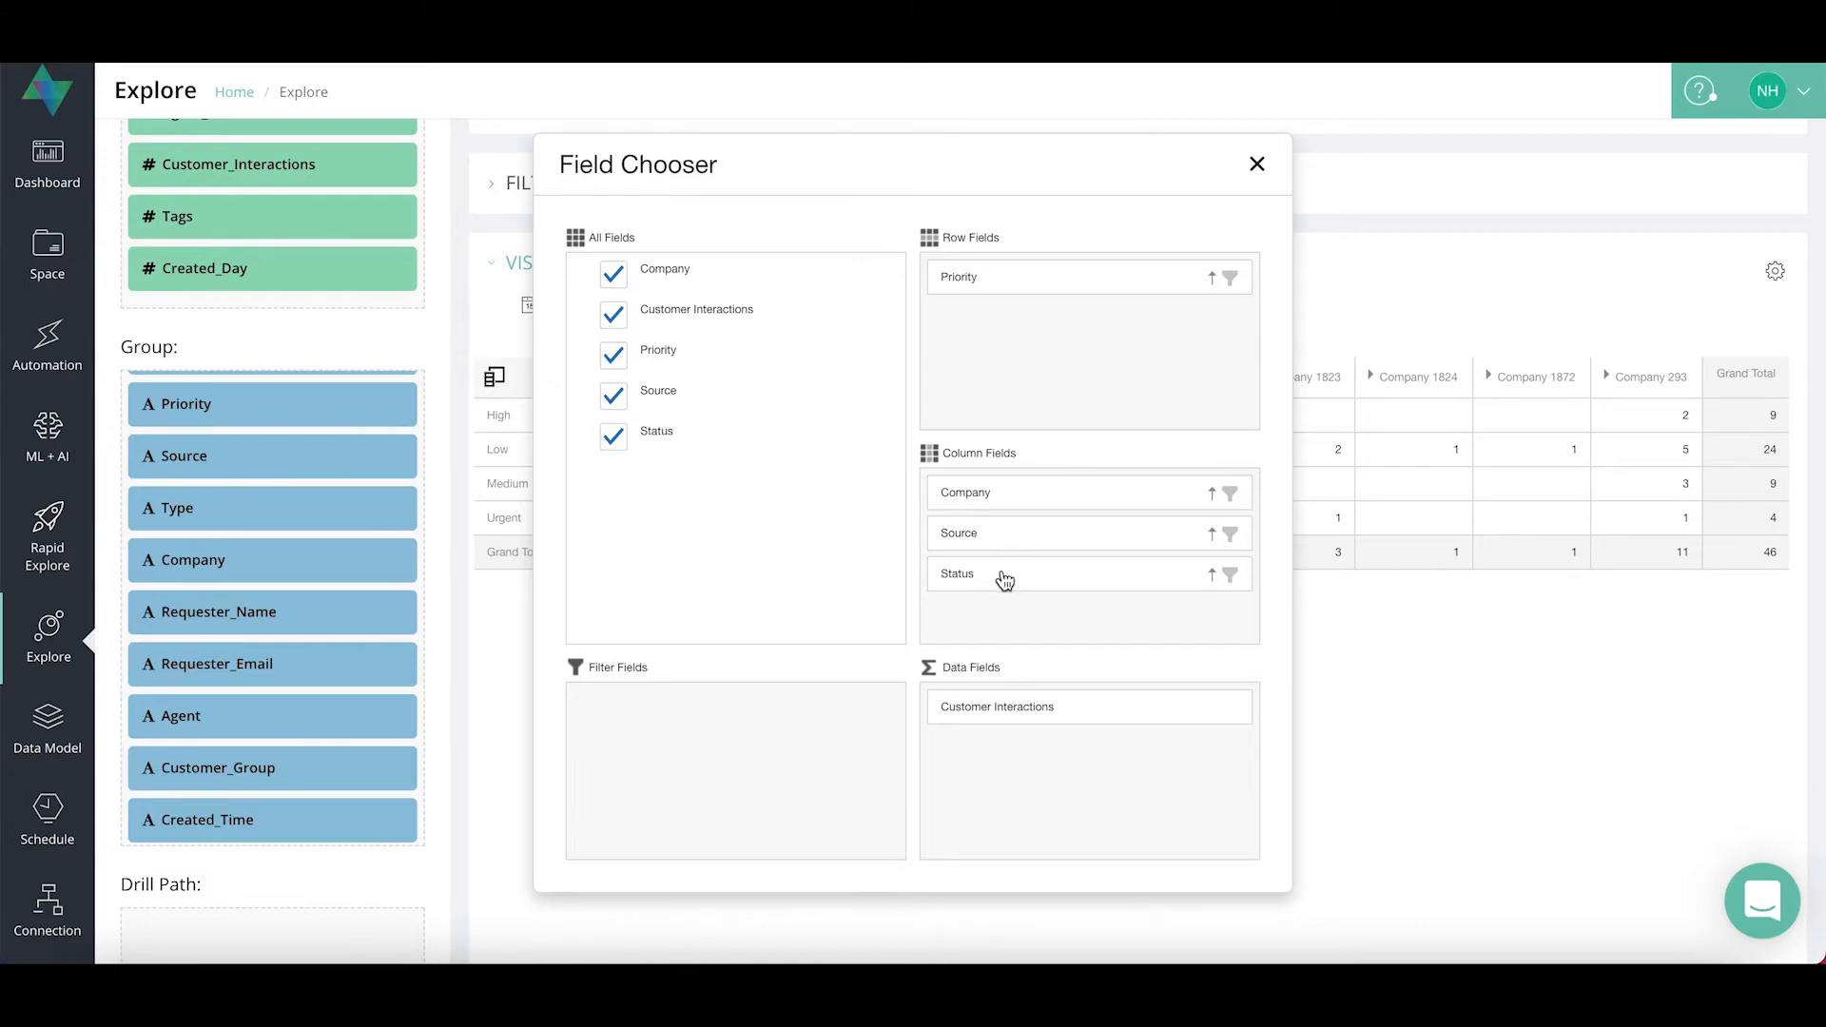
{"action": "left_click_drag", "start_coordinate": [998, 575], "coordinate": [1002, 317]}
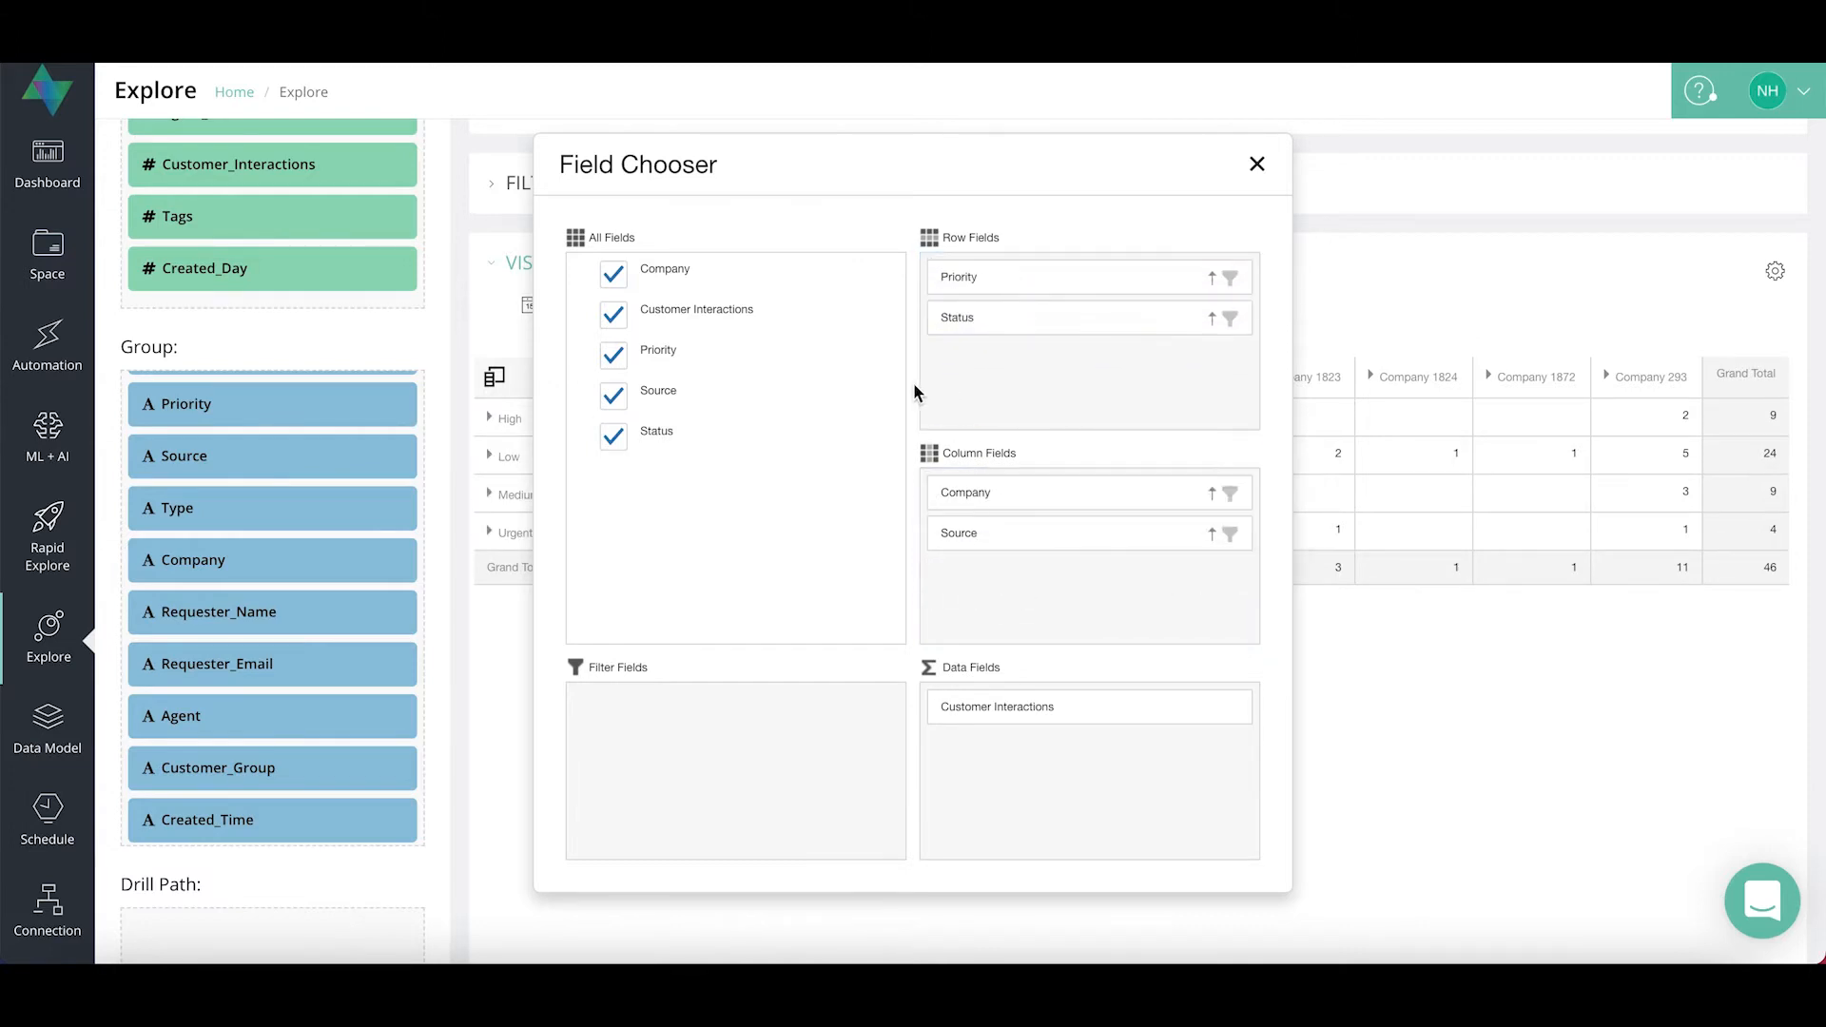
Reorder the row fields so Status comes before Priority, and close the Field Chooser
{"action": "left_click_drag", "start_coordinate": [930, 157], "coordinate": [1174, 171]}
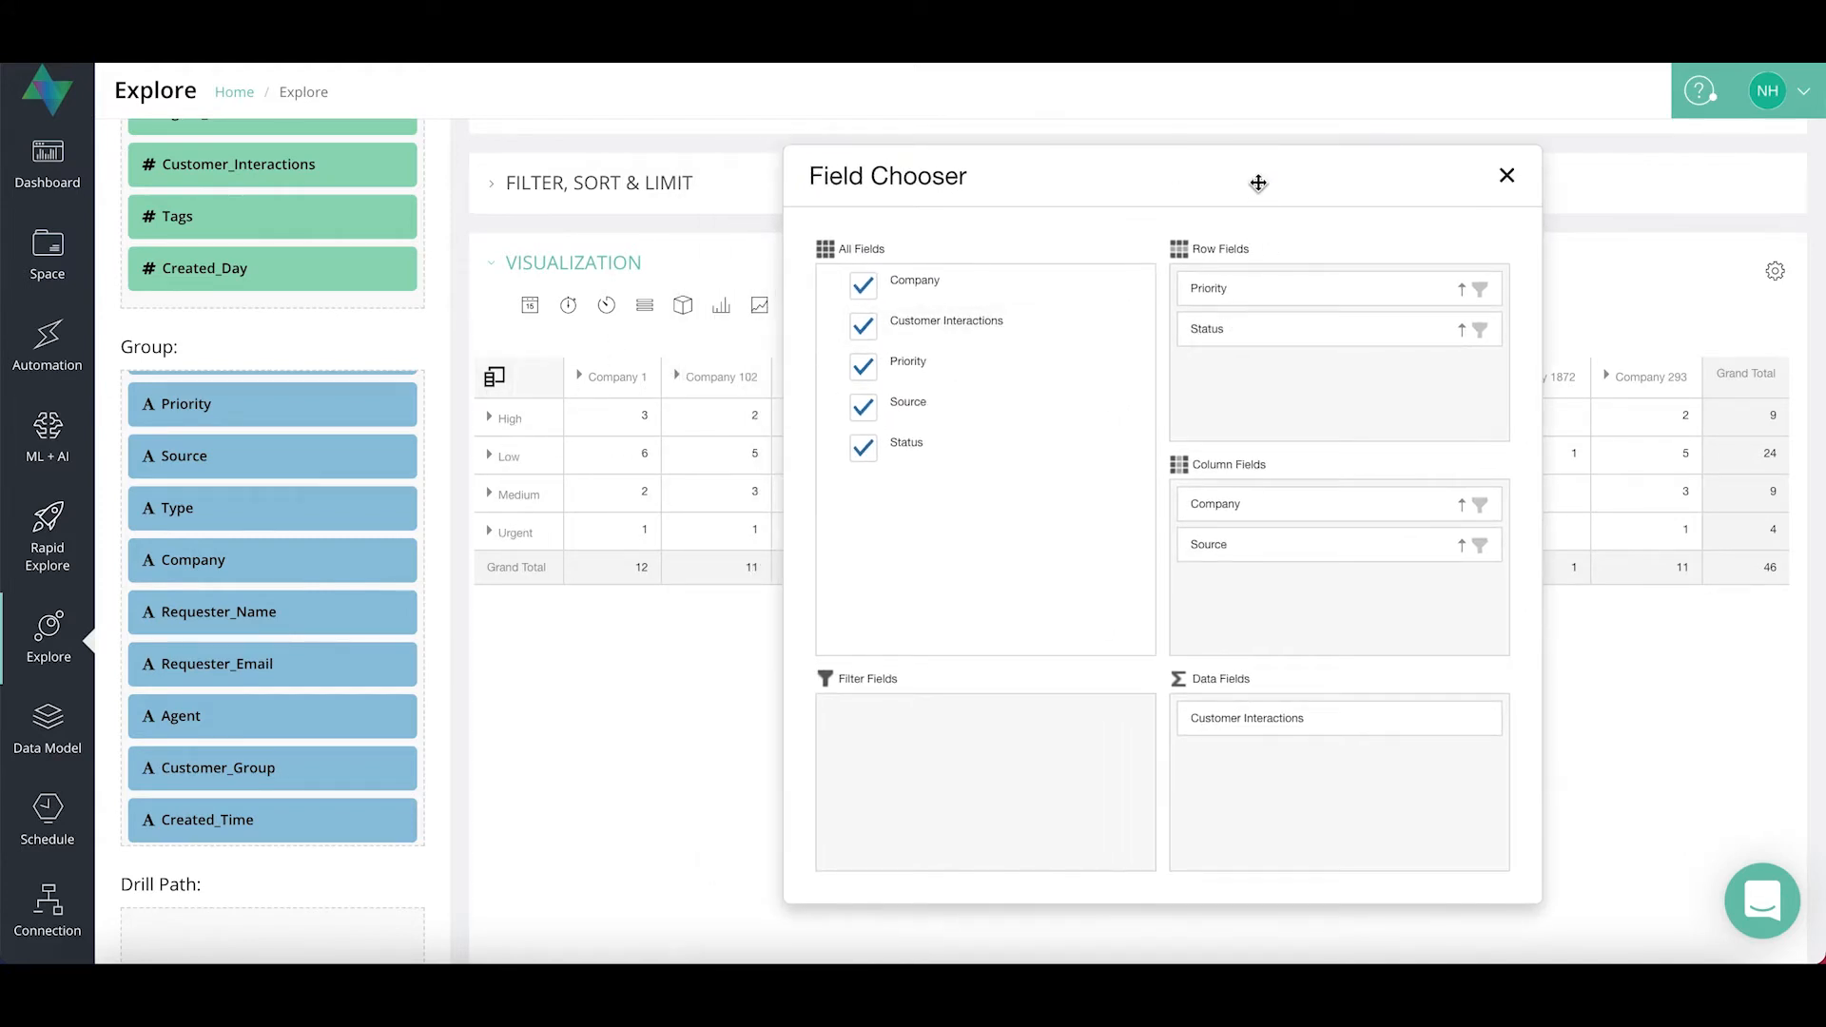
{"action": "left_click_drag", "start_coordinate": [1227, 352], "coordinate": [1229, 296]}
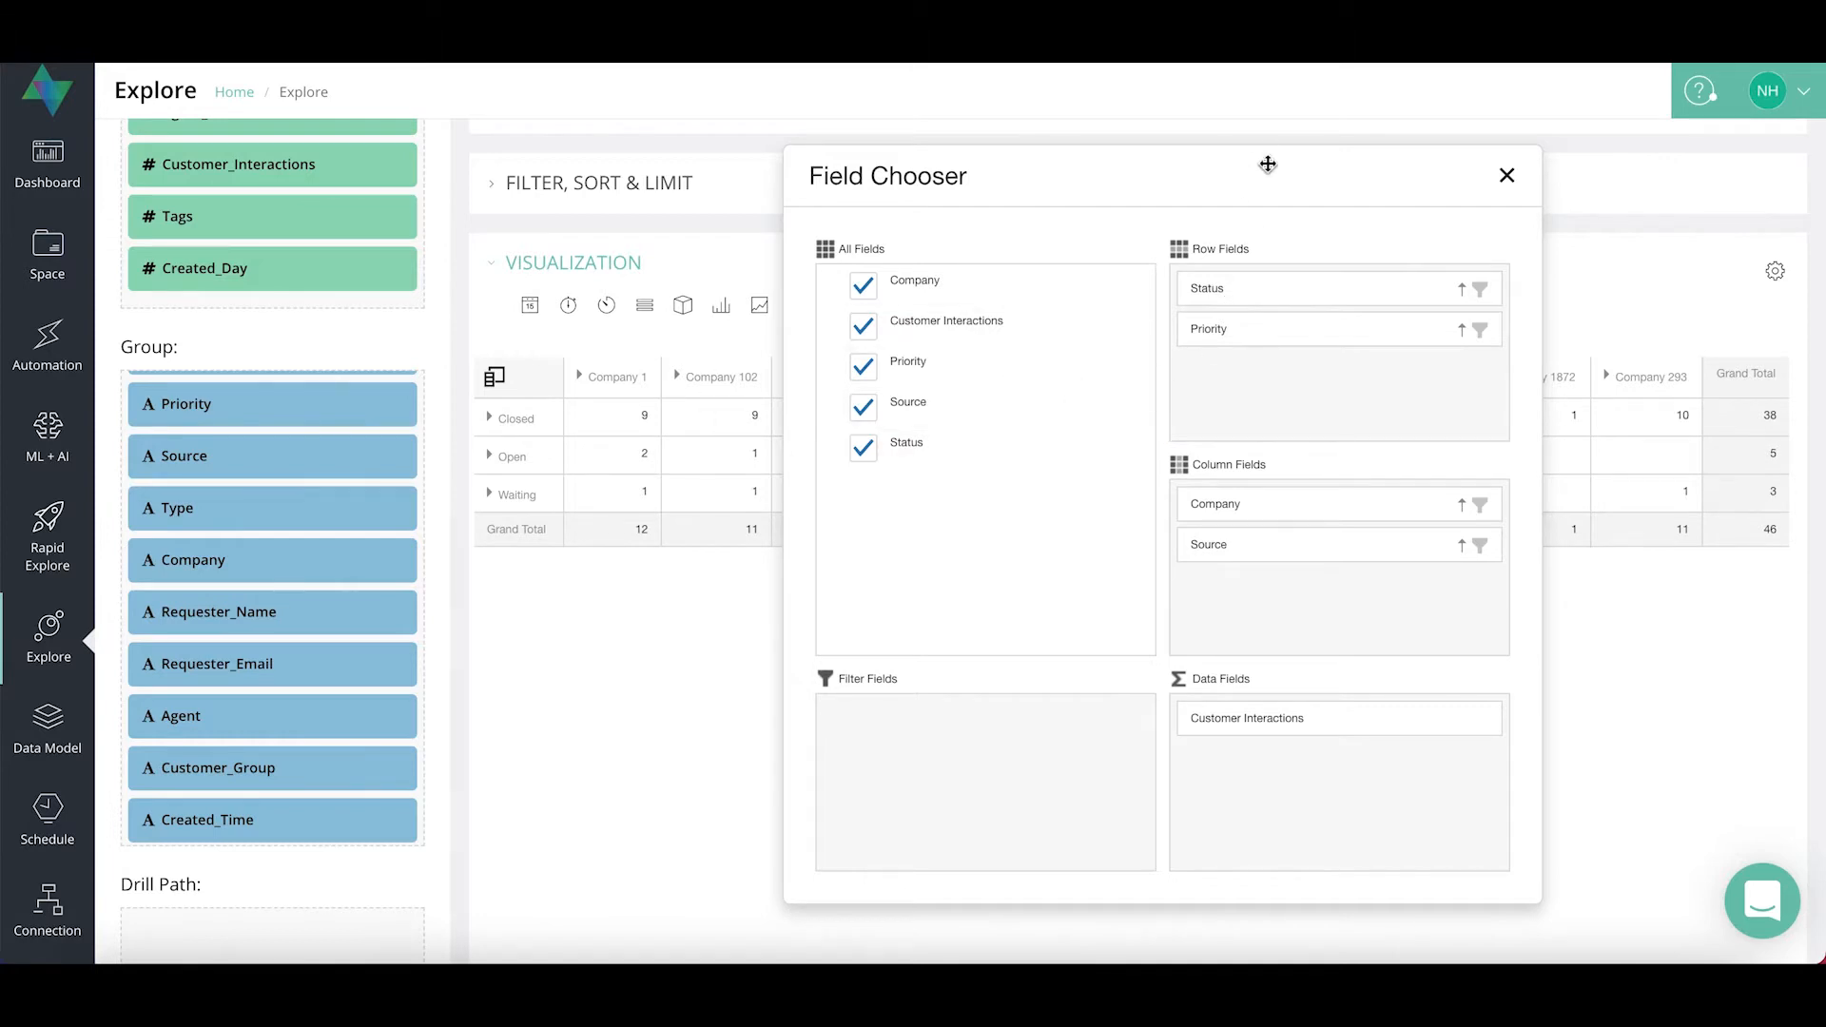
{"action": "left_click_drag", "start_coordinate": [1266, 169], "coordinate": [1103, 168]}
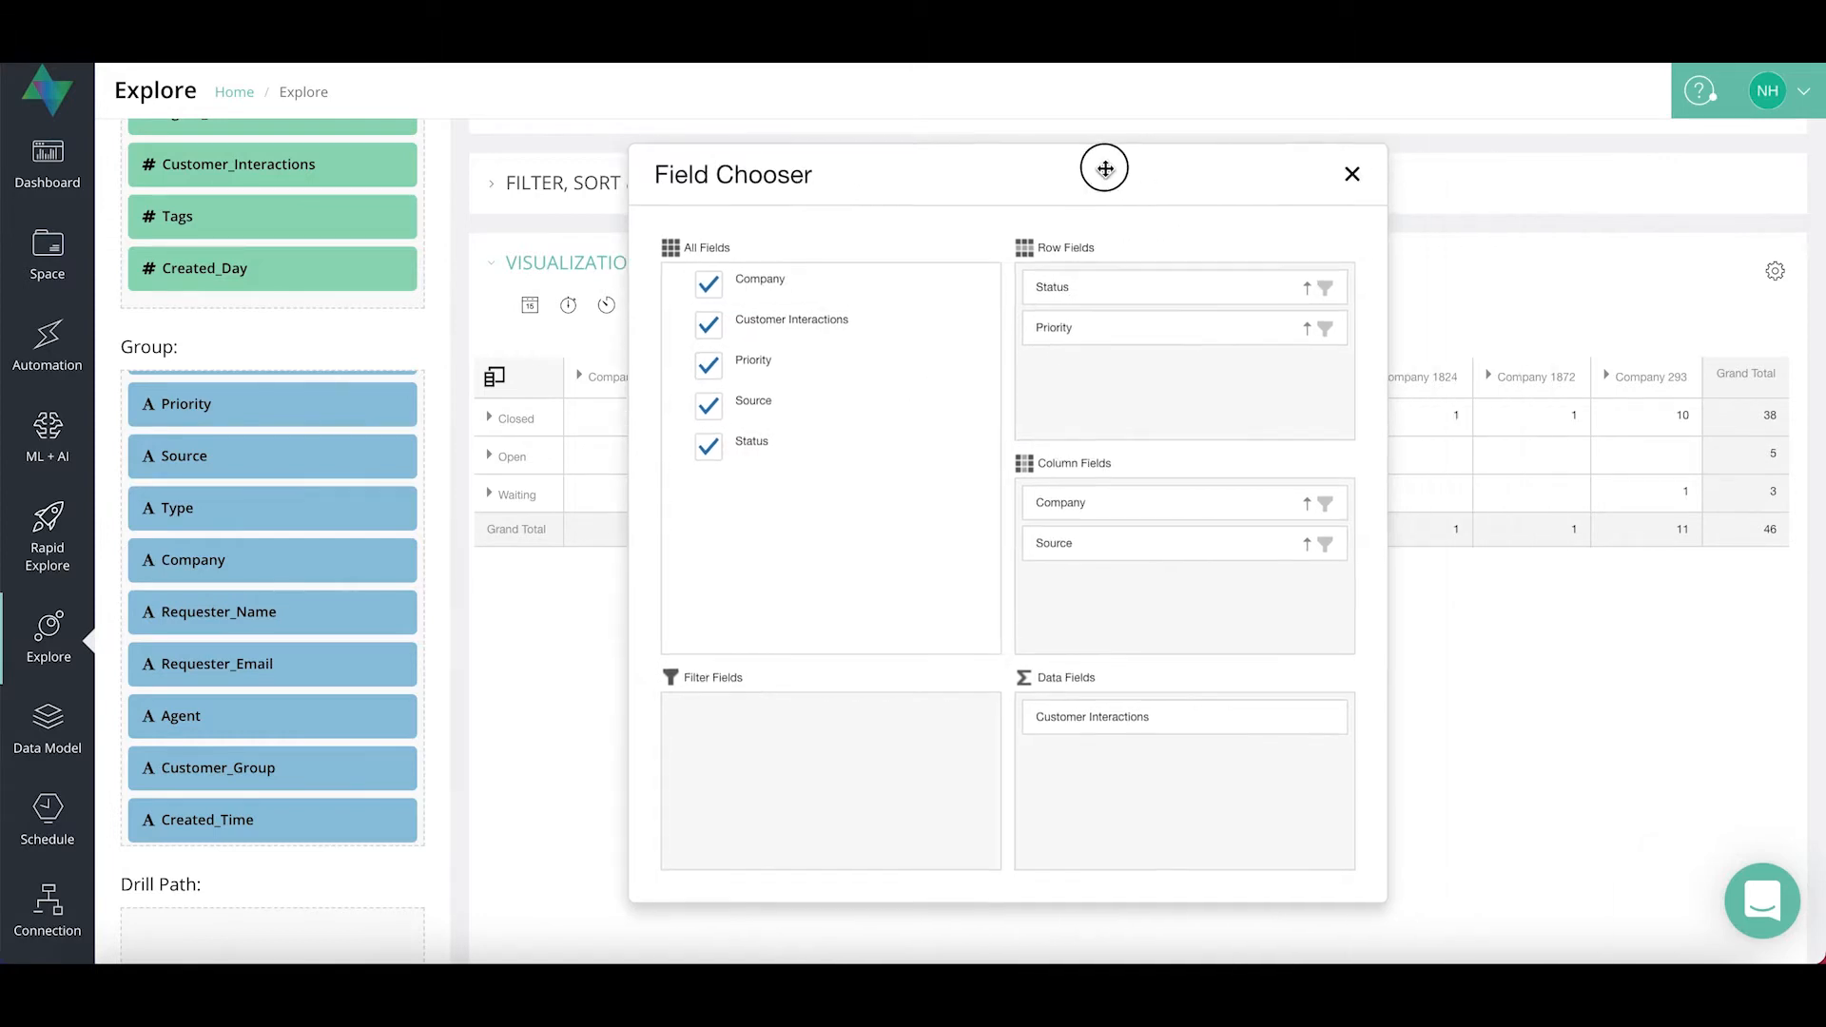
{"action": "left_click", "coordinate": [1350, 174]}
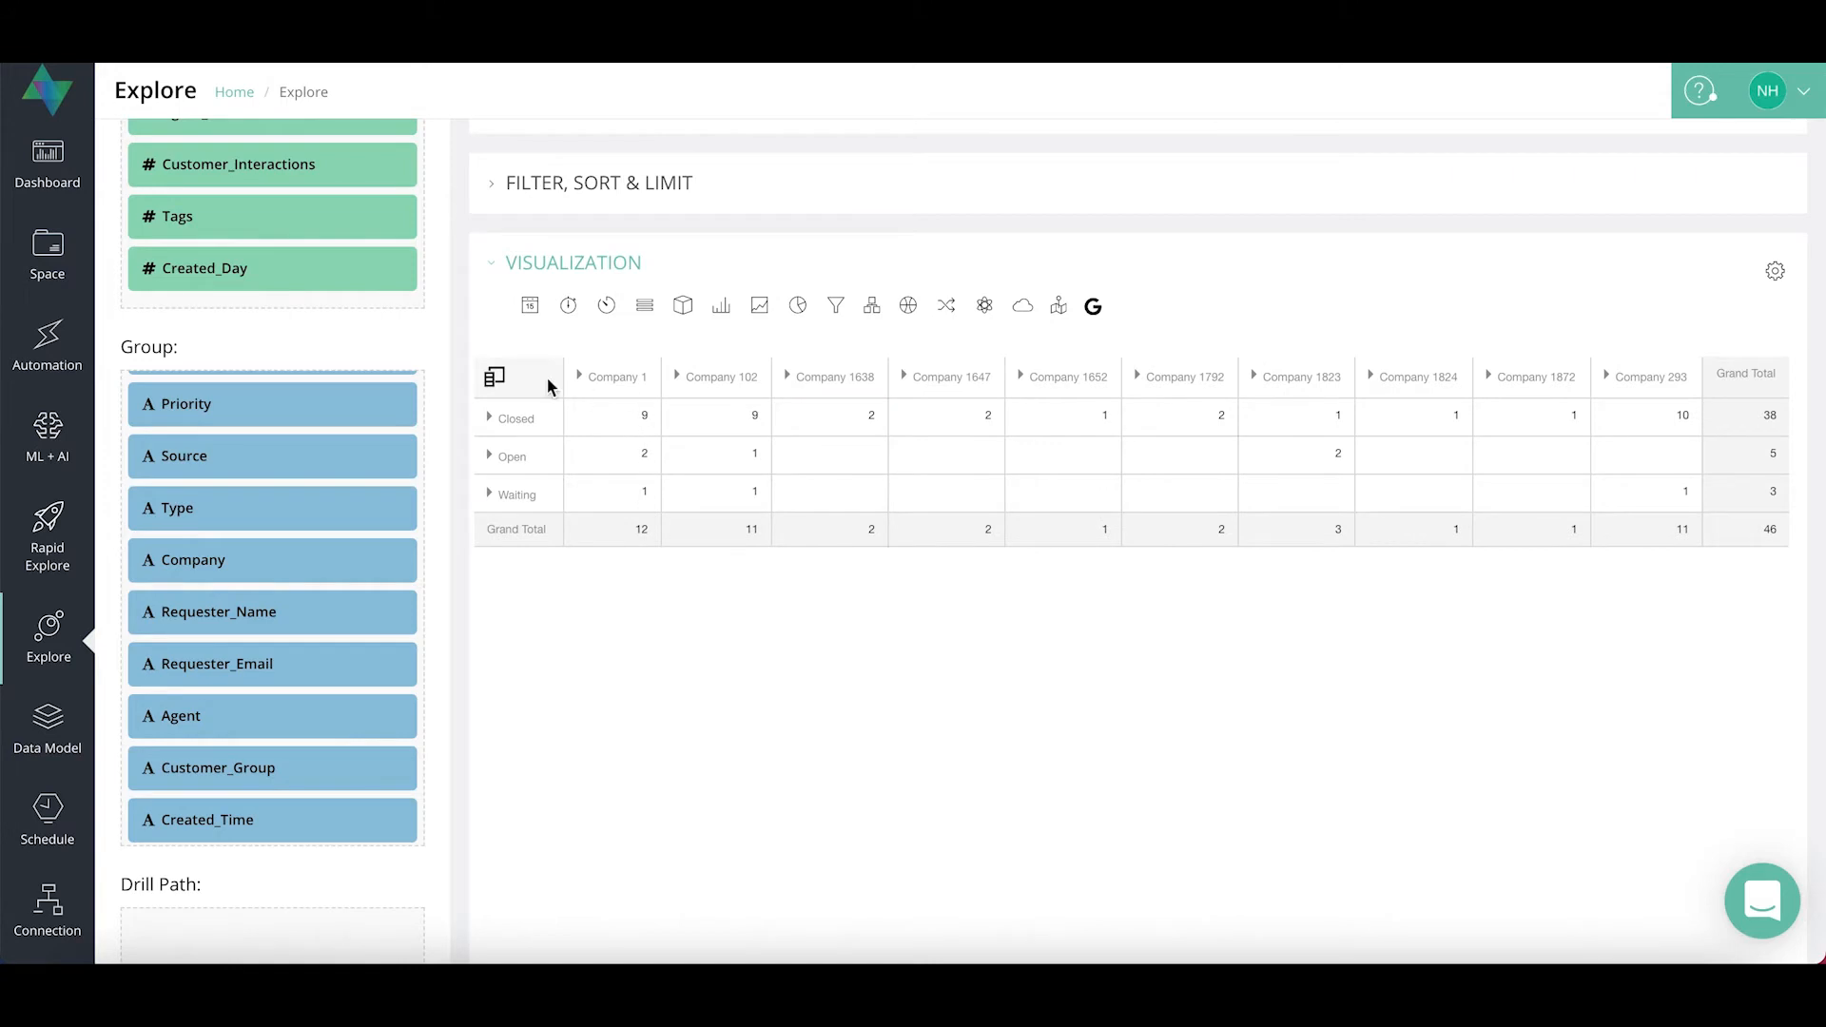
Expand and collapse the Closed, Open and Waiting rows and the Company 1 column to examine their priority and source breakdowns
{"action": "left_click", "coordinate": [491, 419]}
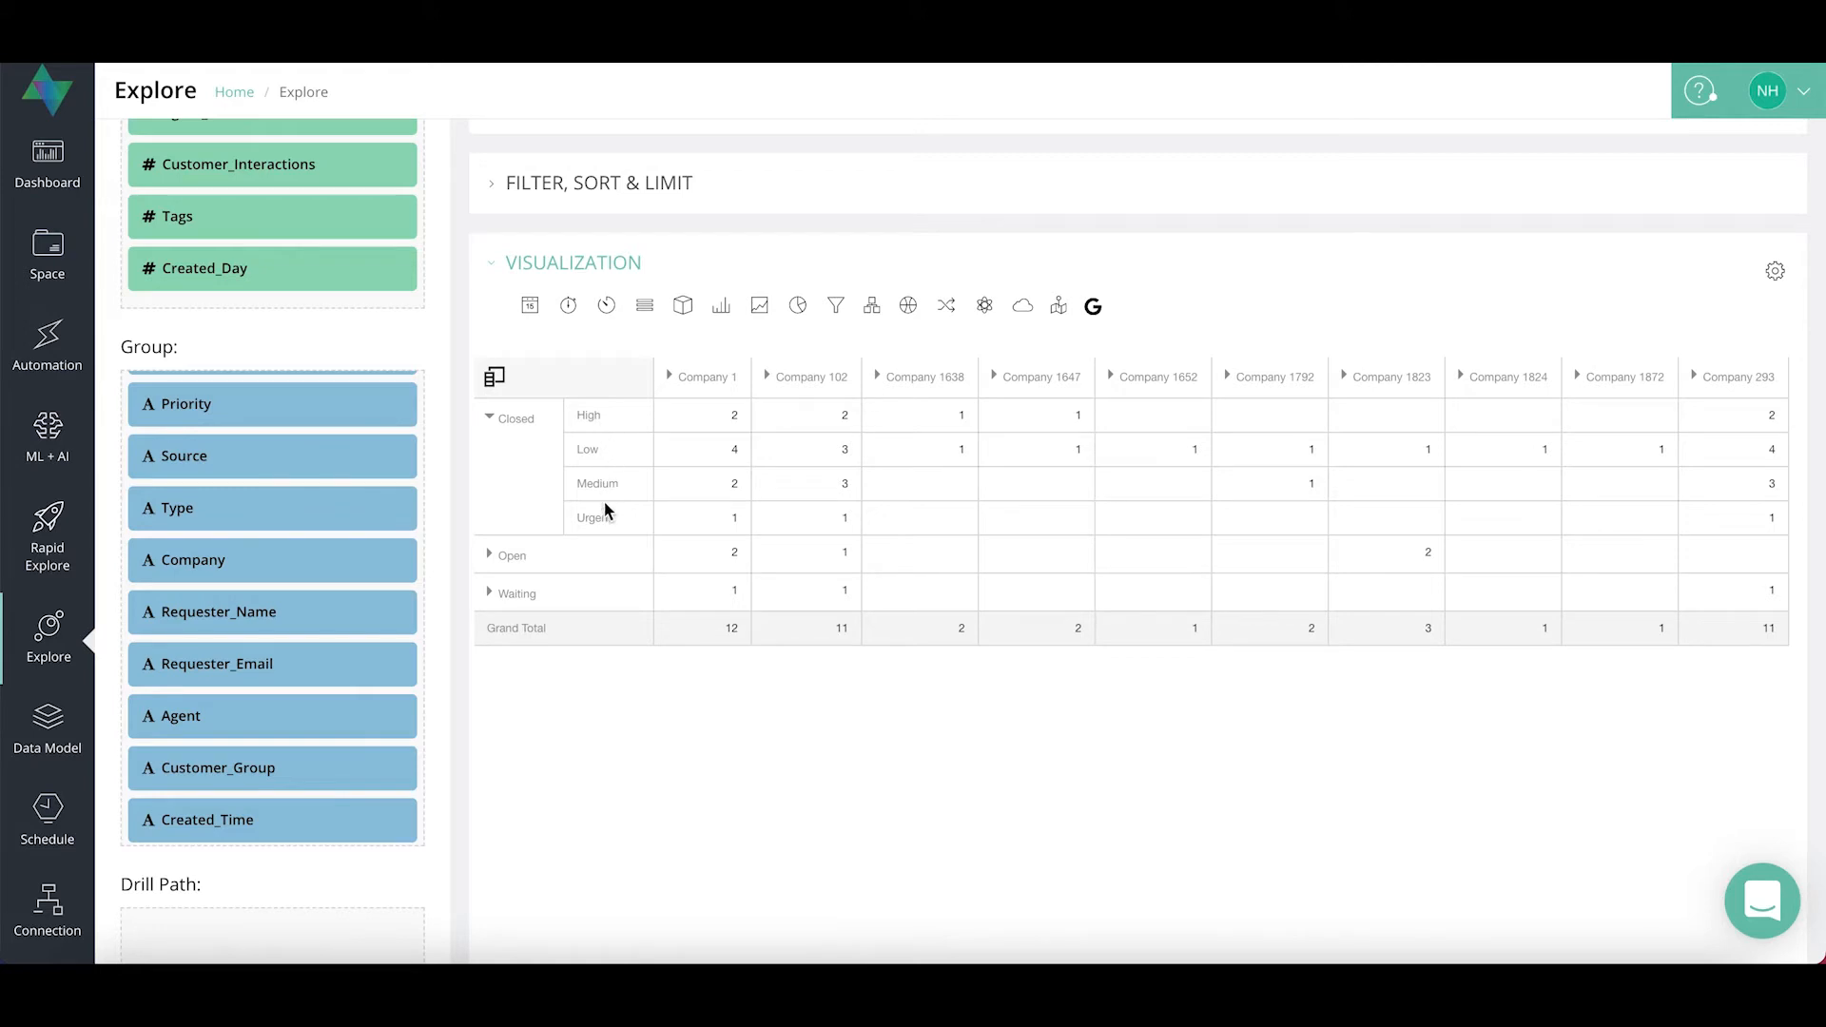
{"action": "left_click", "coordinate": [491, 419]}
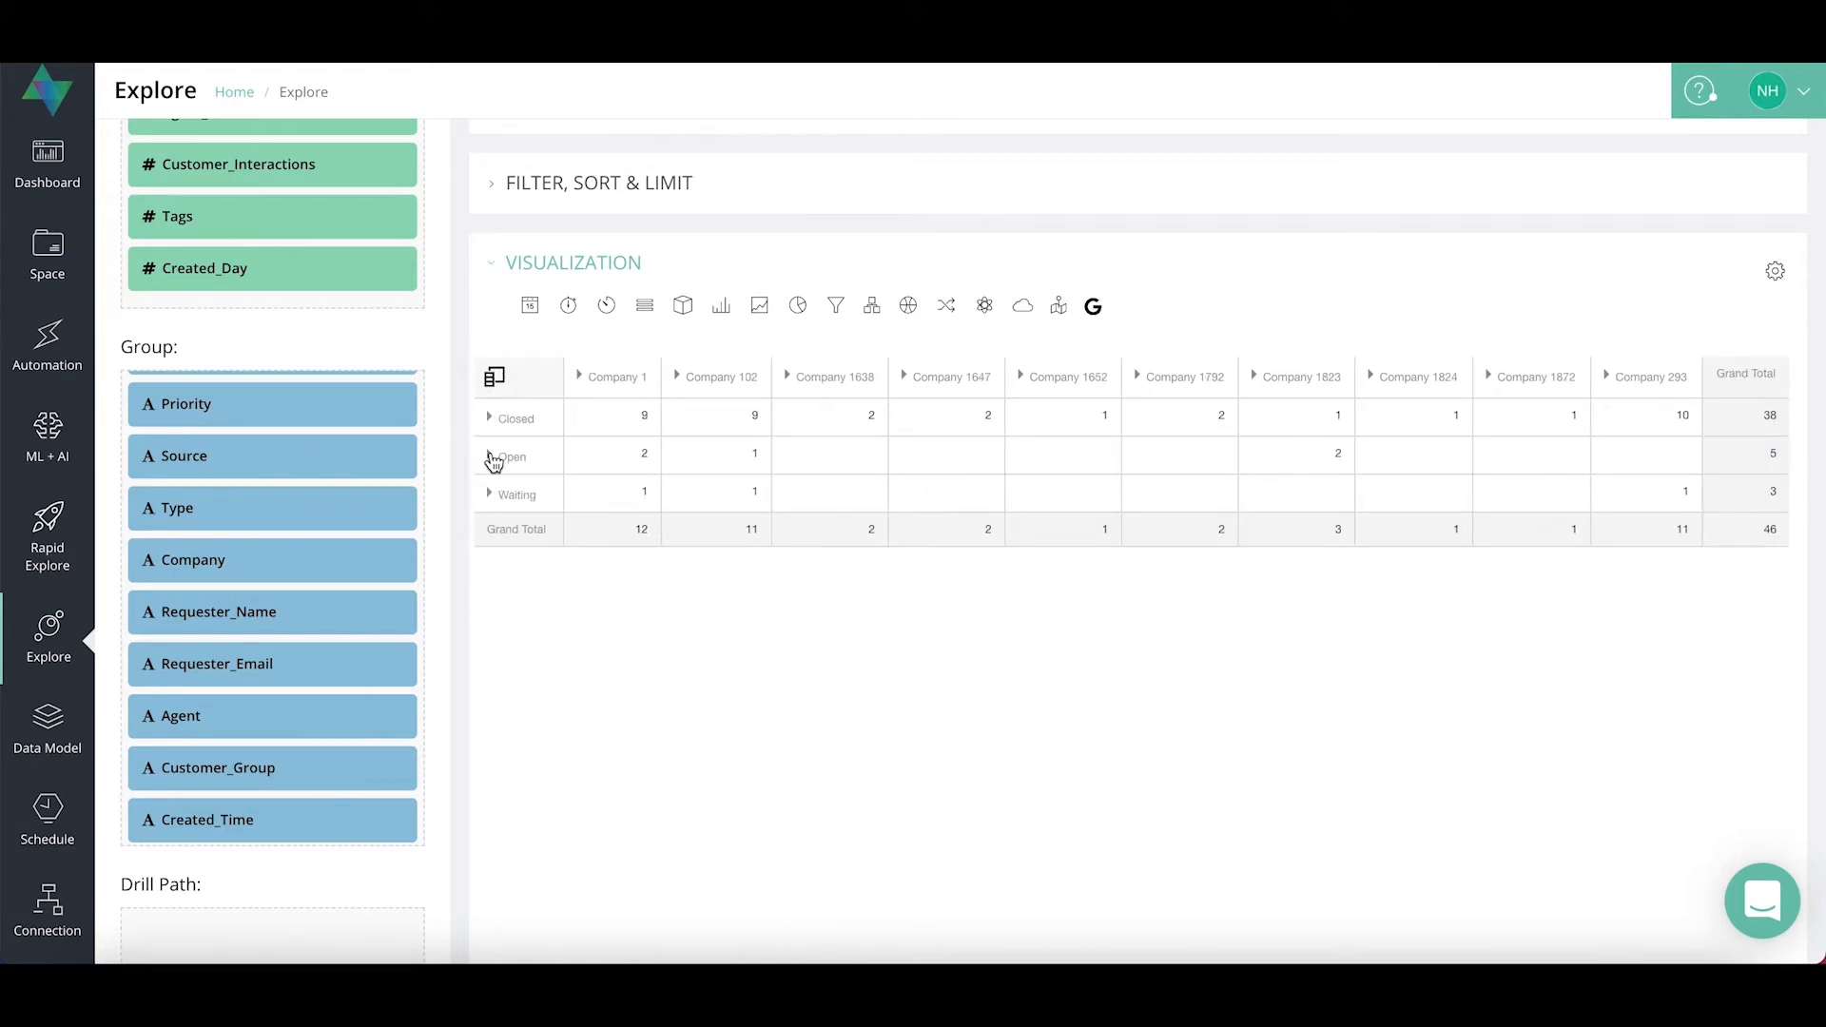
{"action": "left_click", "coordinate": [491, 457]}
{"action": "left_click", "coordinate": [490, 458]}
{"action": "left_click", "coordinate": [488, 496]}
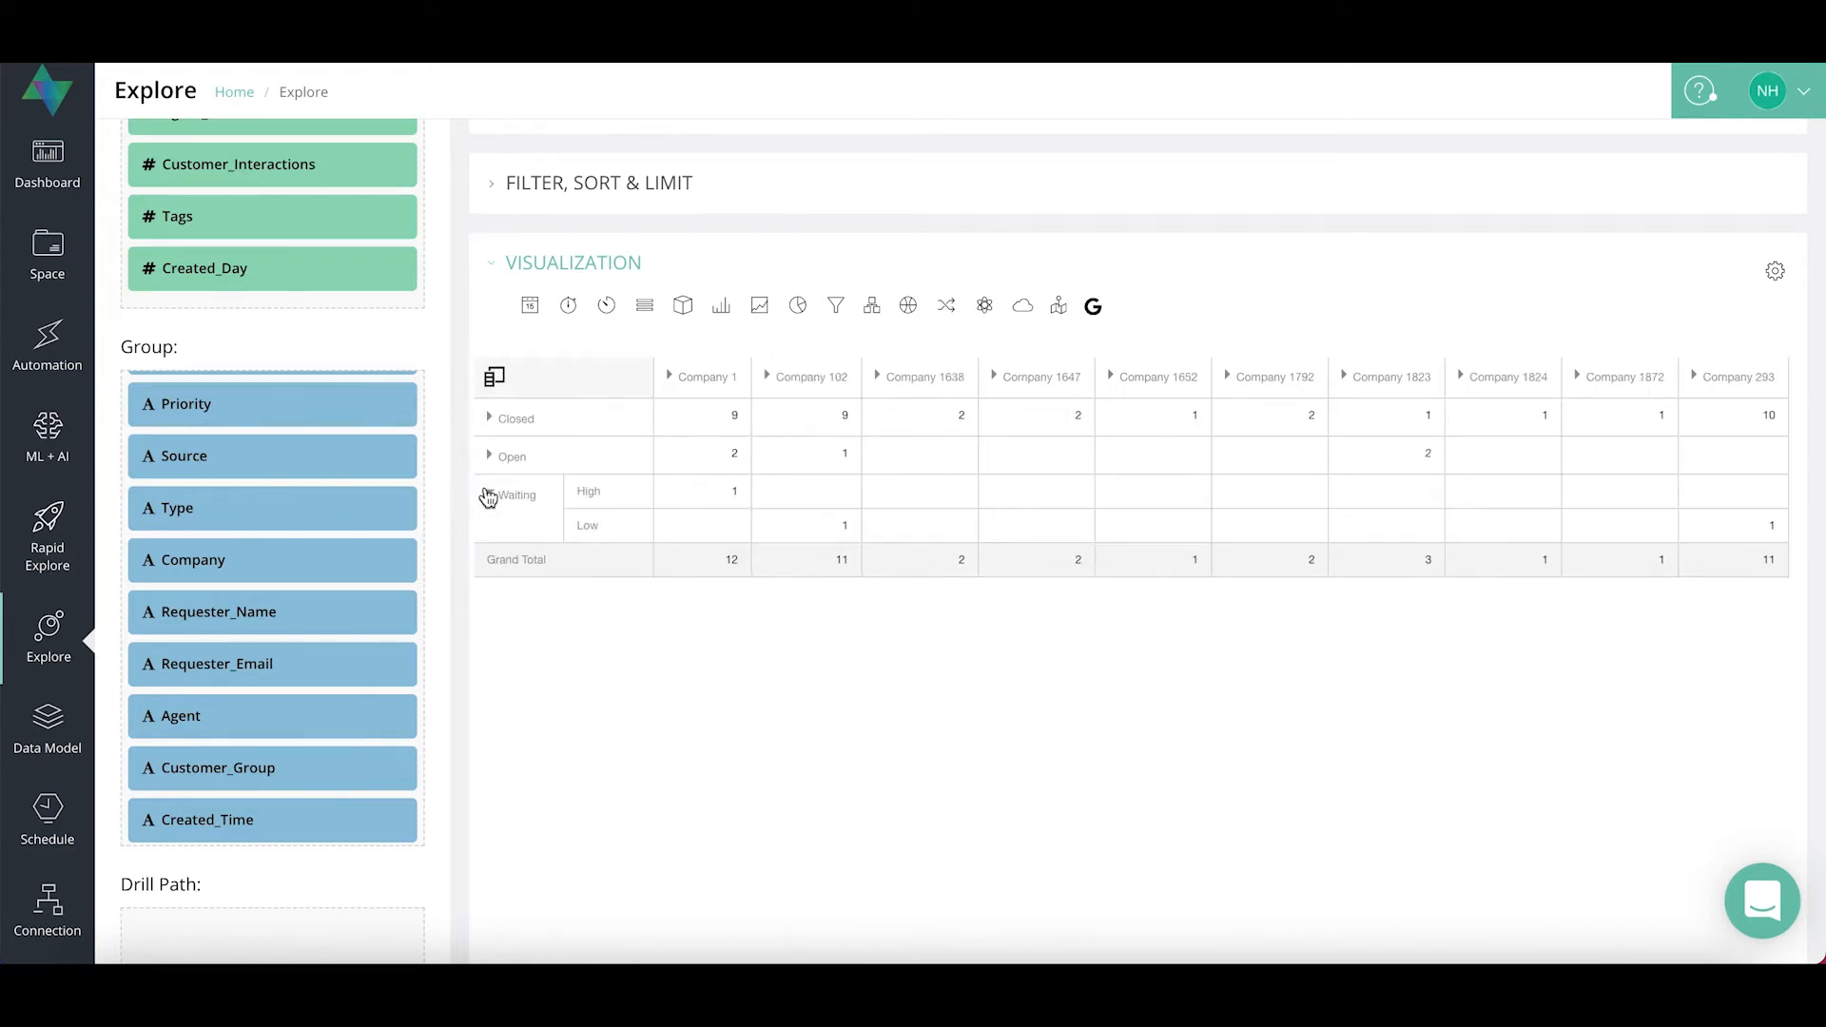
{"action": "left_click", "coordinate": [489, 496]}
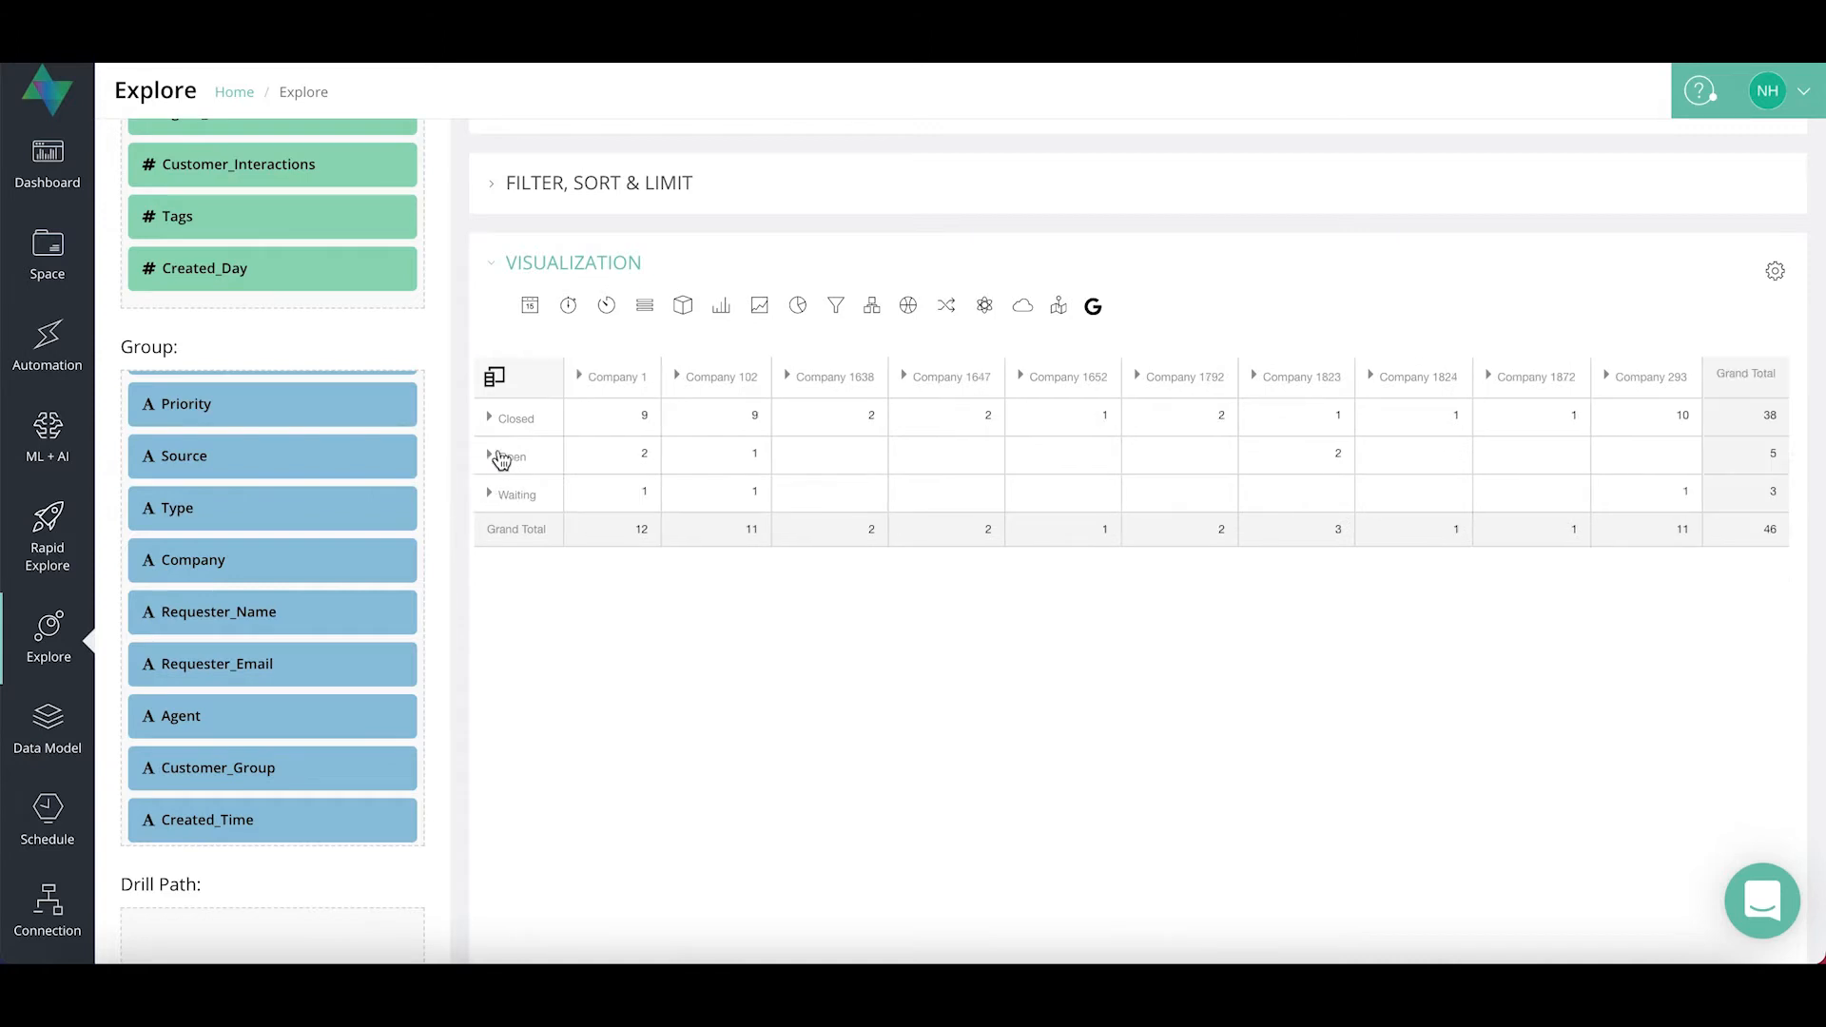
{"action": "left_click", "coordinate": [579, 377]}
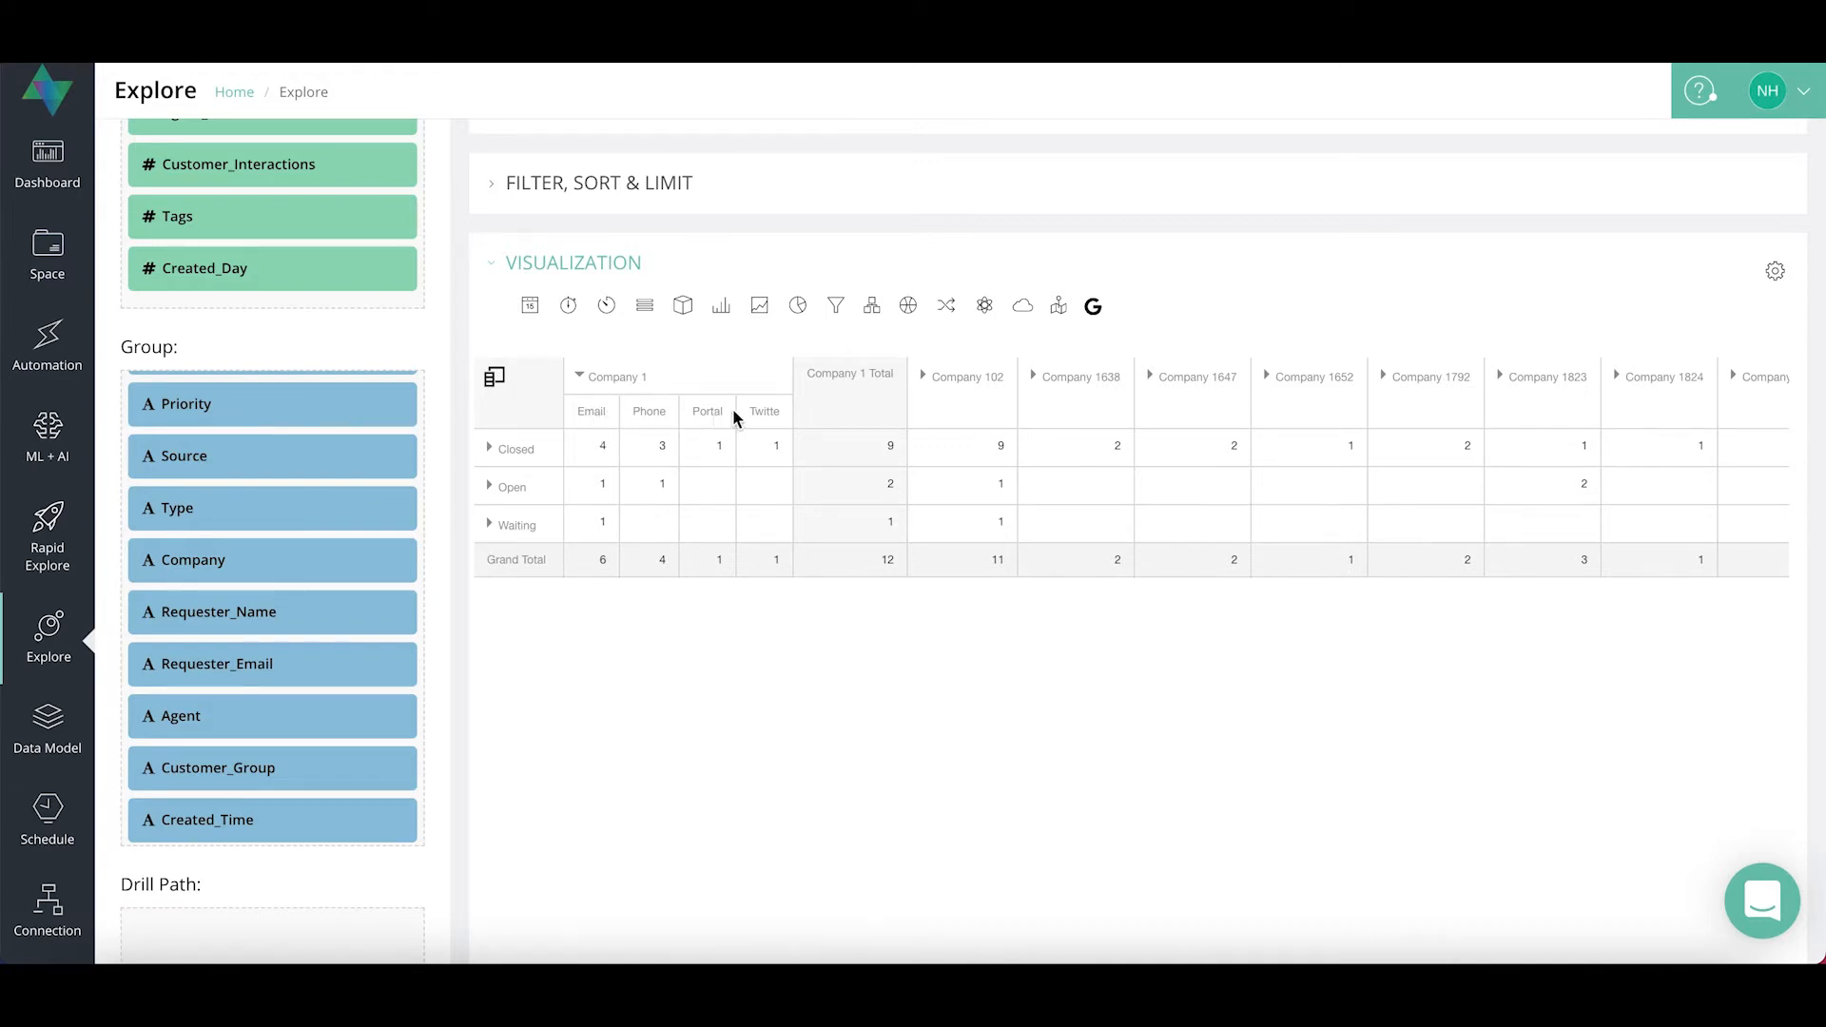
{"action": "left_click", "coordinate": [579, 377]}
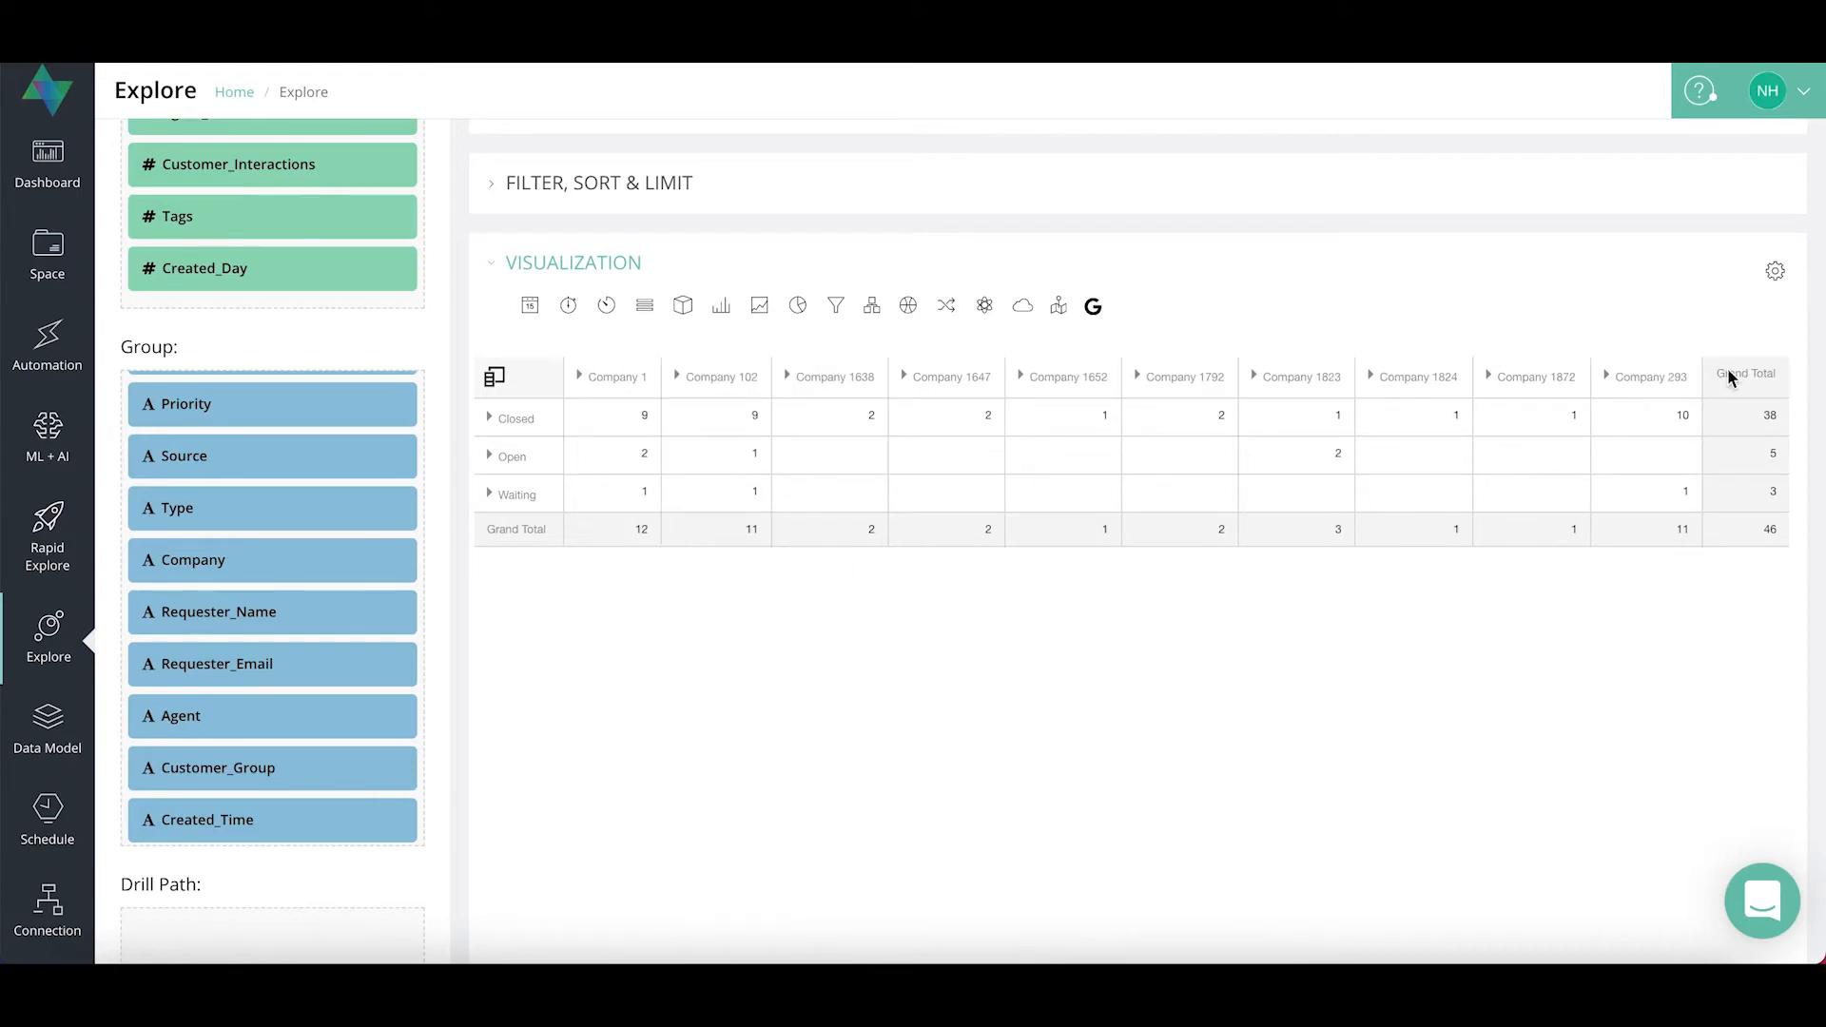
Open the pivot table's settings and check the column, row and data fields against the Field Chooser
{"action": "left_click", "coordinate": [1776, 274]}
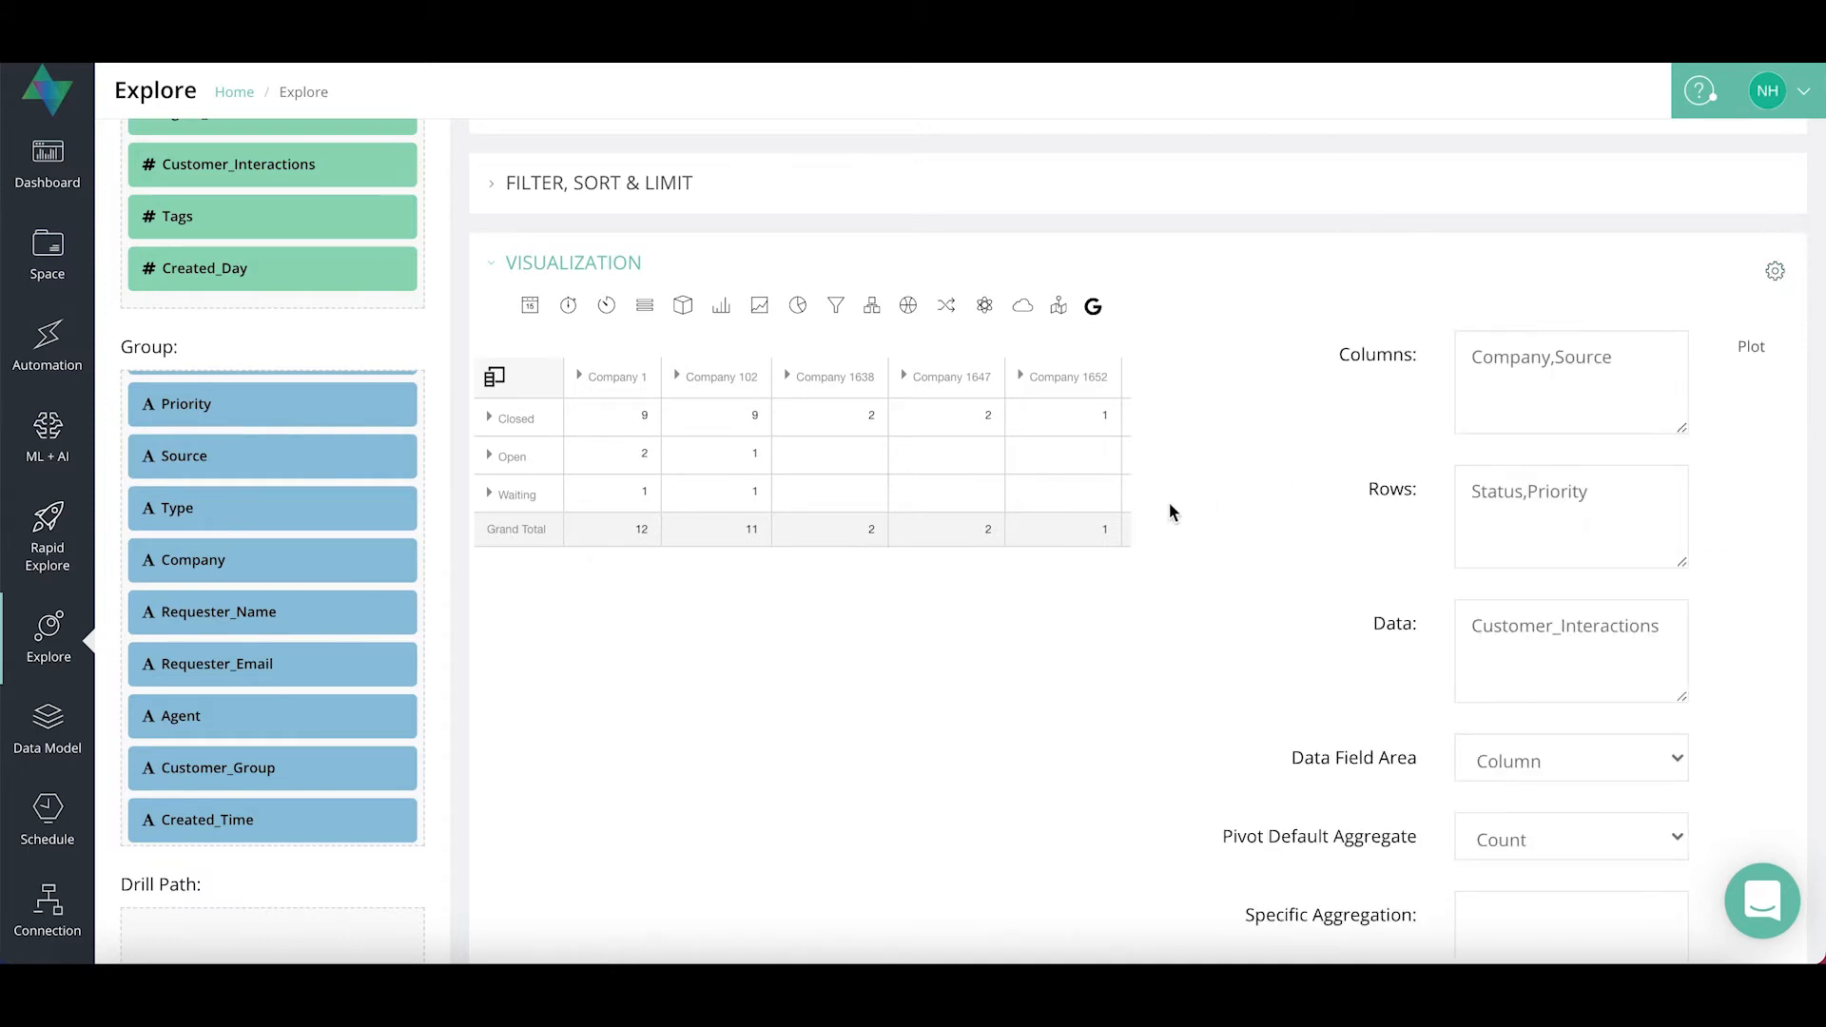
{"action": "left_click", "coordinate": [493, 376]}
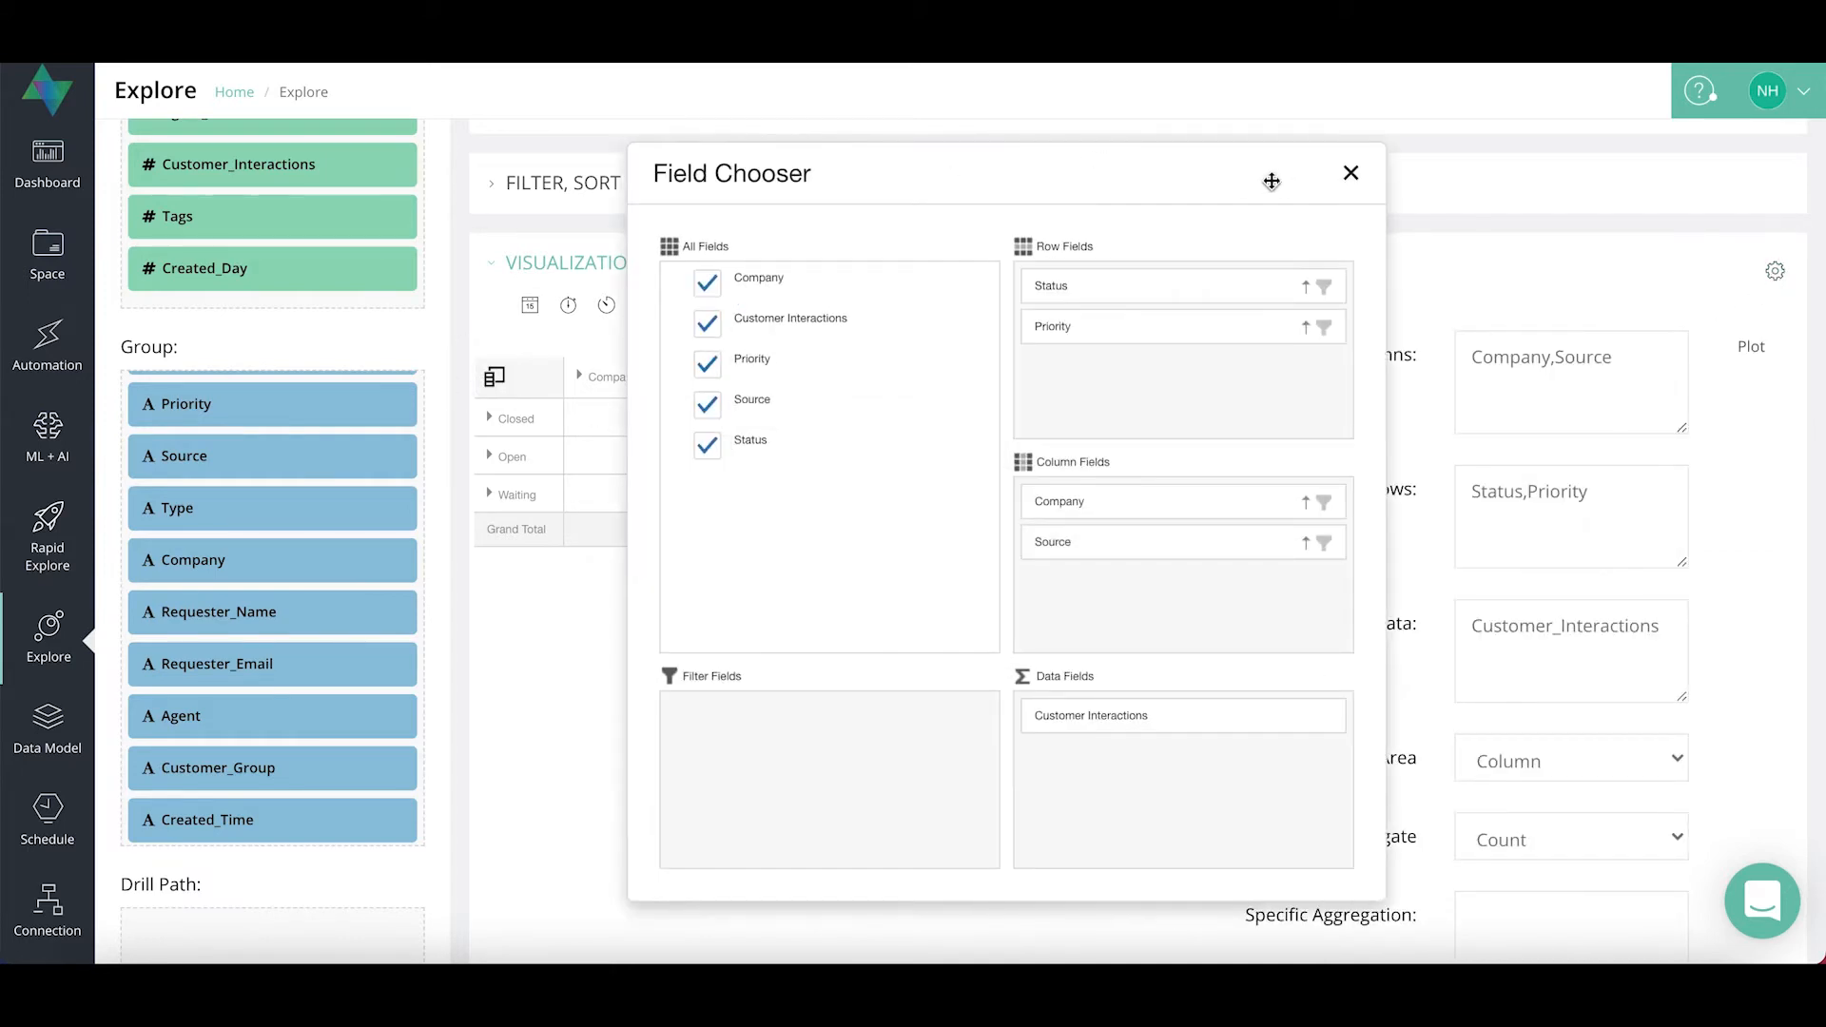
{"action": "left_click", "coordinate": [1355, 177]}
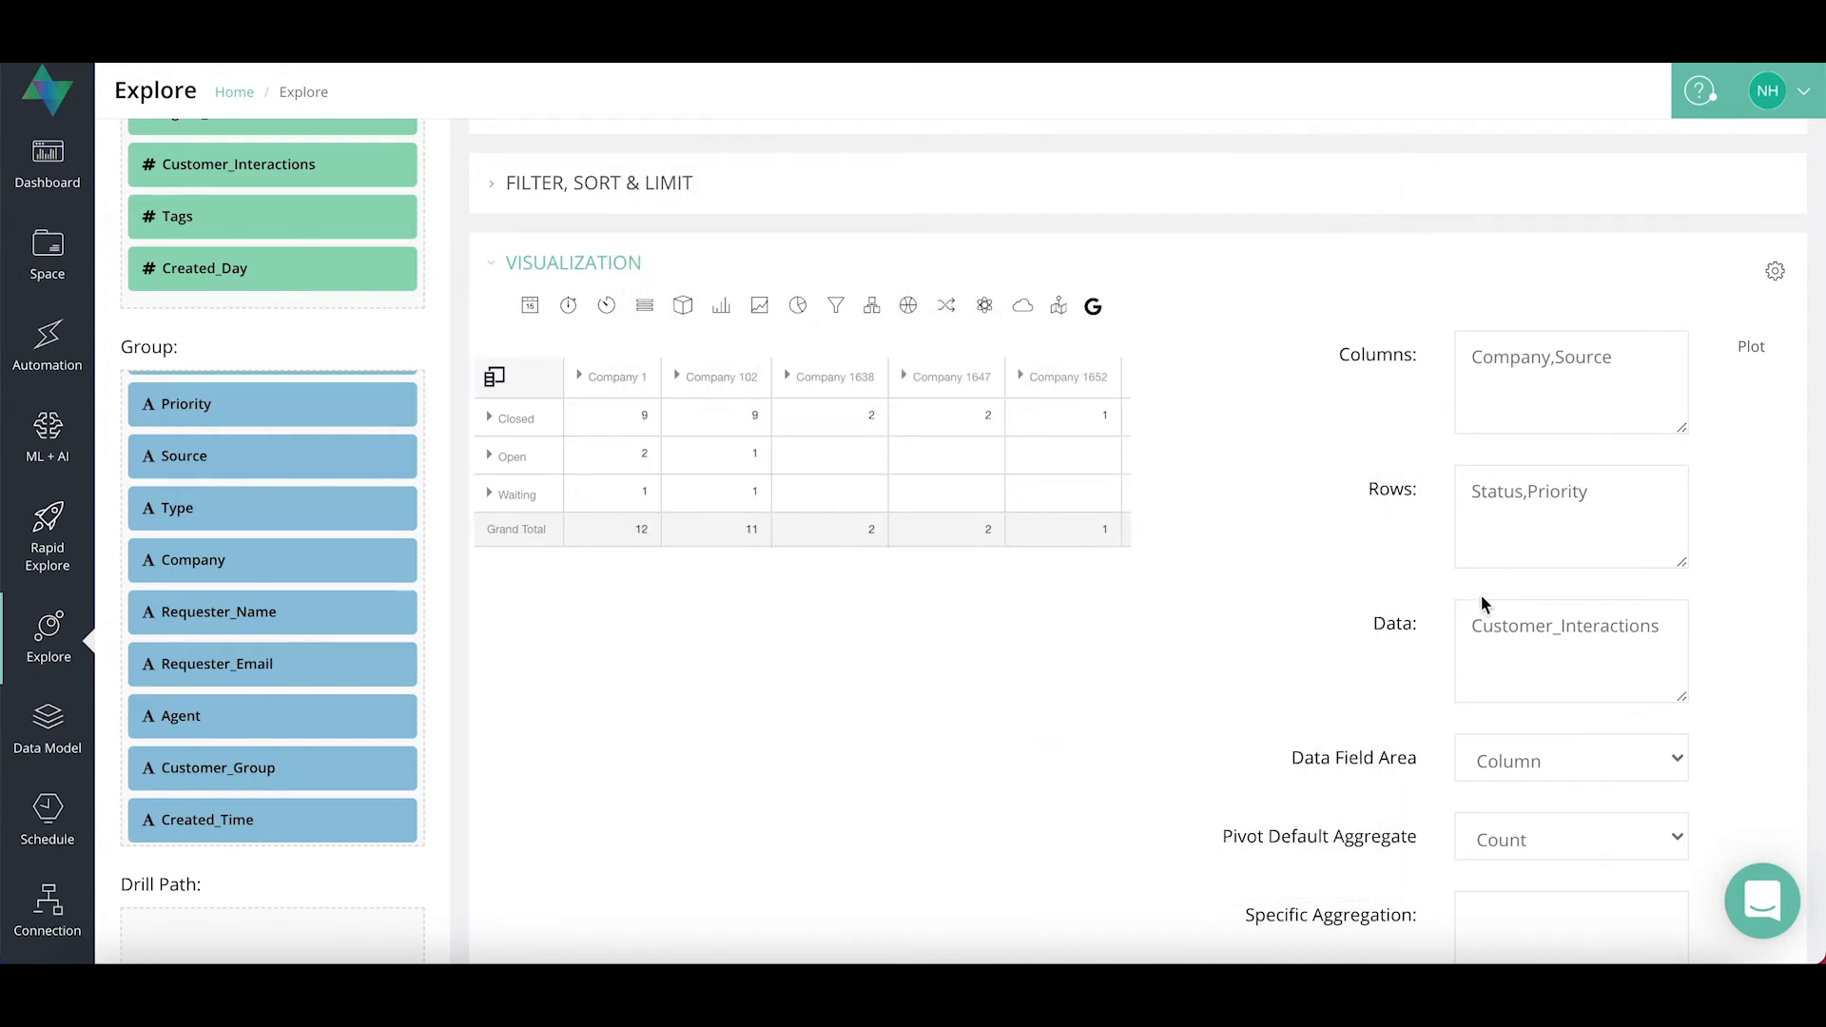
Keep the Data Field Area on Column and set the Pivot Default Aggregate to Sum
{"action": "scroll", "coordinate": [1641, 558], "scroll_direction": "down", "scroll_amount": 2}
{"action": "left_click", "coordinate": [1608, 530]}
{"action": "scroll", "coordinate": [1608, 530], "scroll_direction": "down", "scroll_amount": 1}
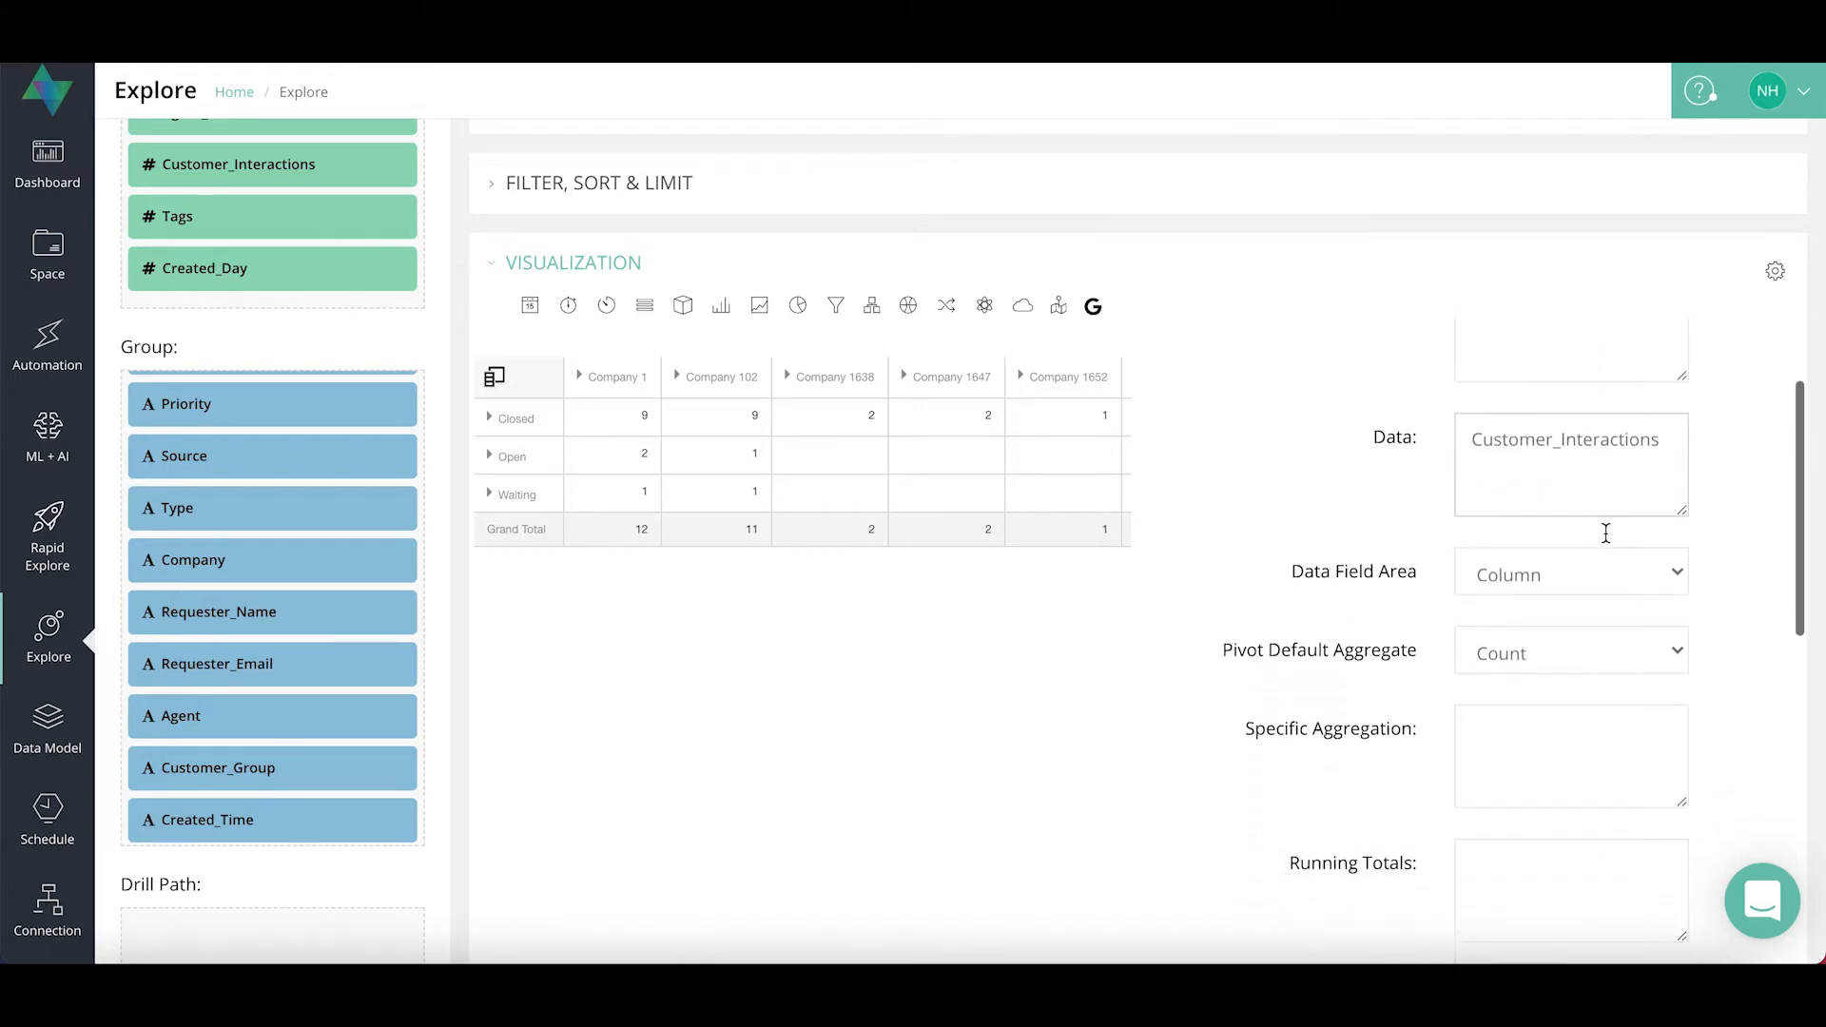
{"action": "left_click", "coordinate": [1541, 563]}
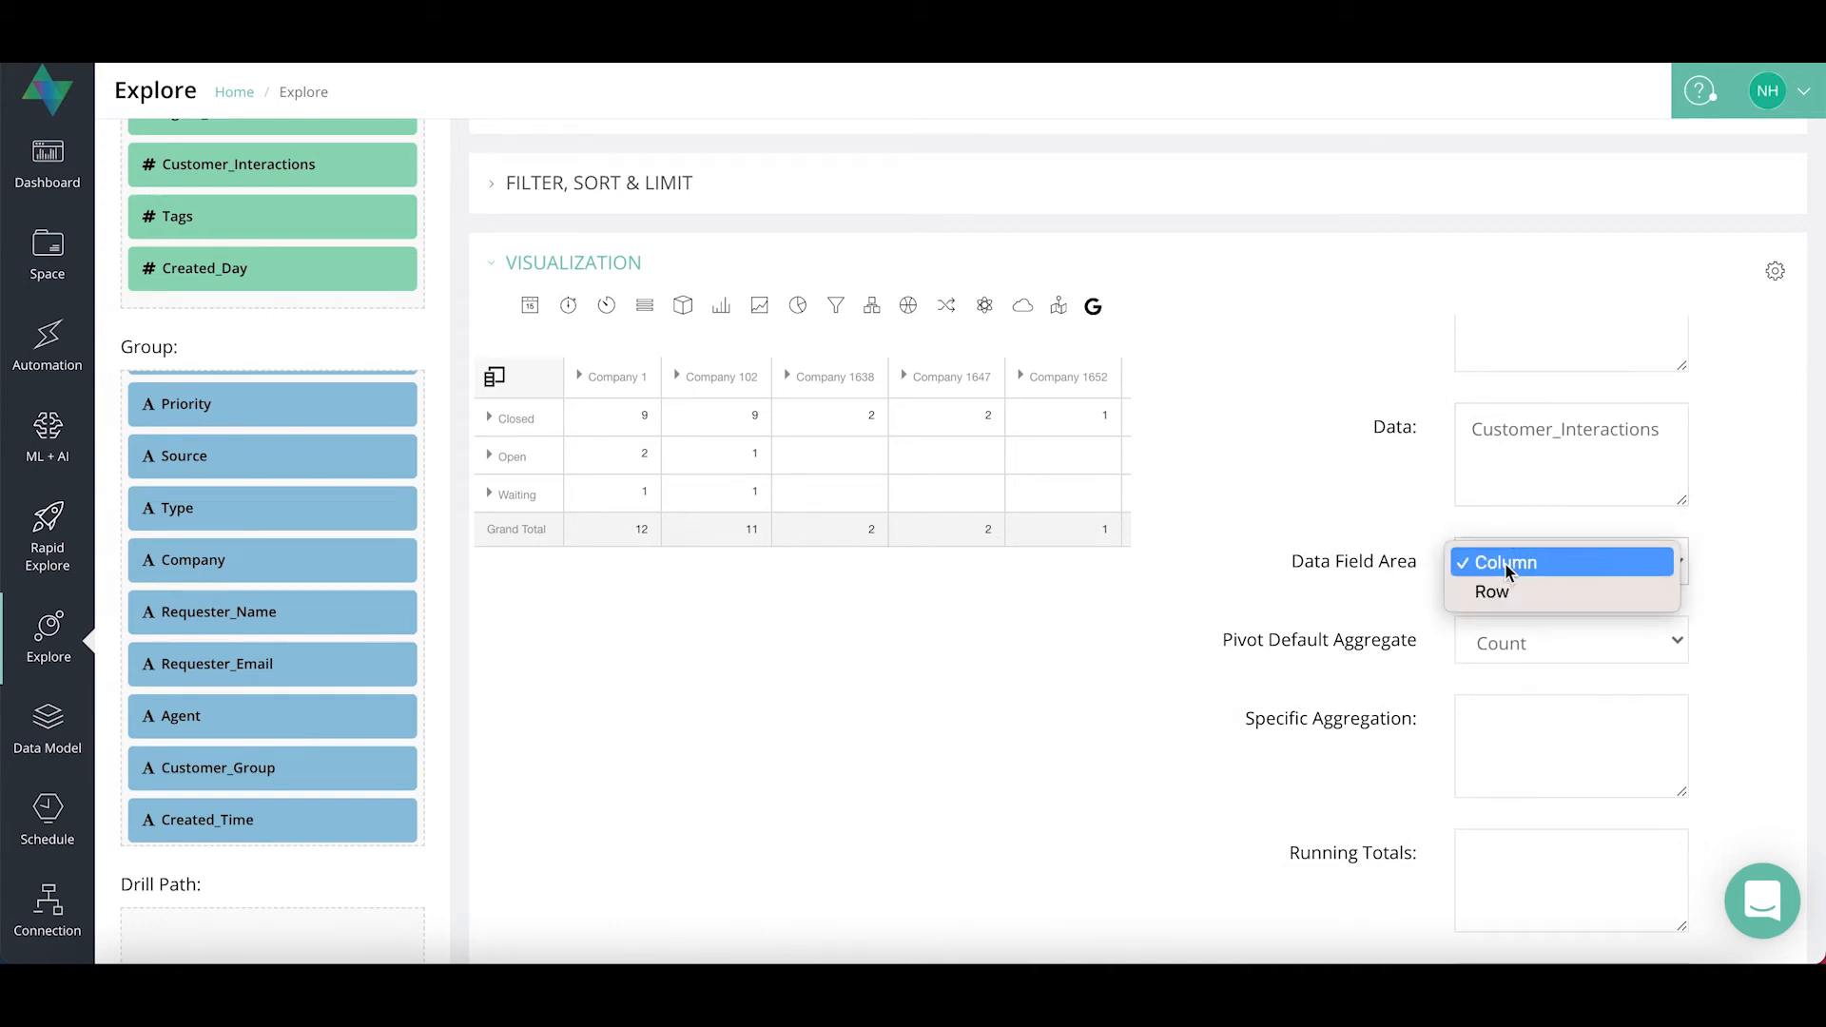
{"action": "left_click", "coordinate": [1505, 563]}
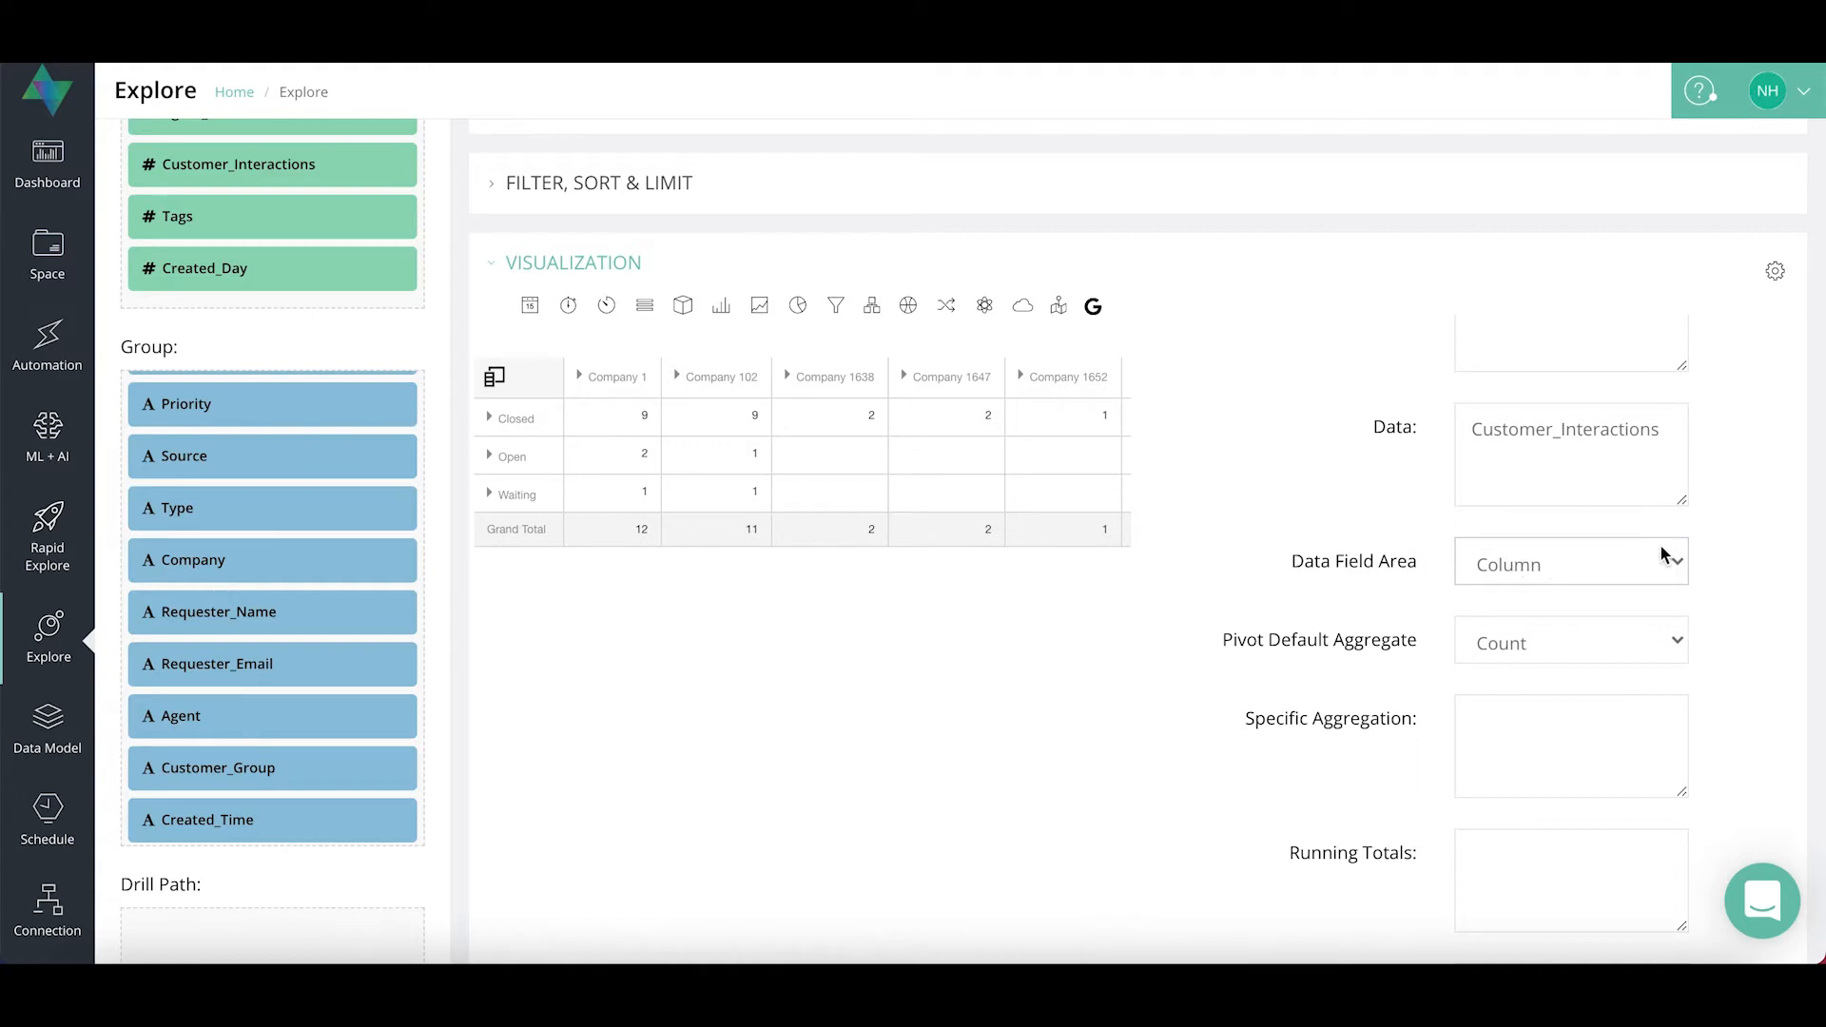
{"action": "scroll", "coordinate": [1725, 552], "scroll_direction": "down", "scroll_amount": 2}
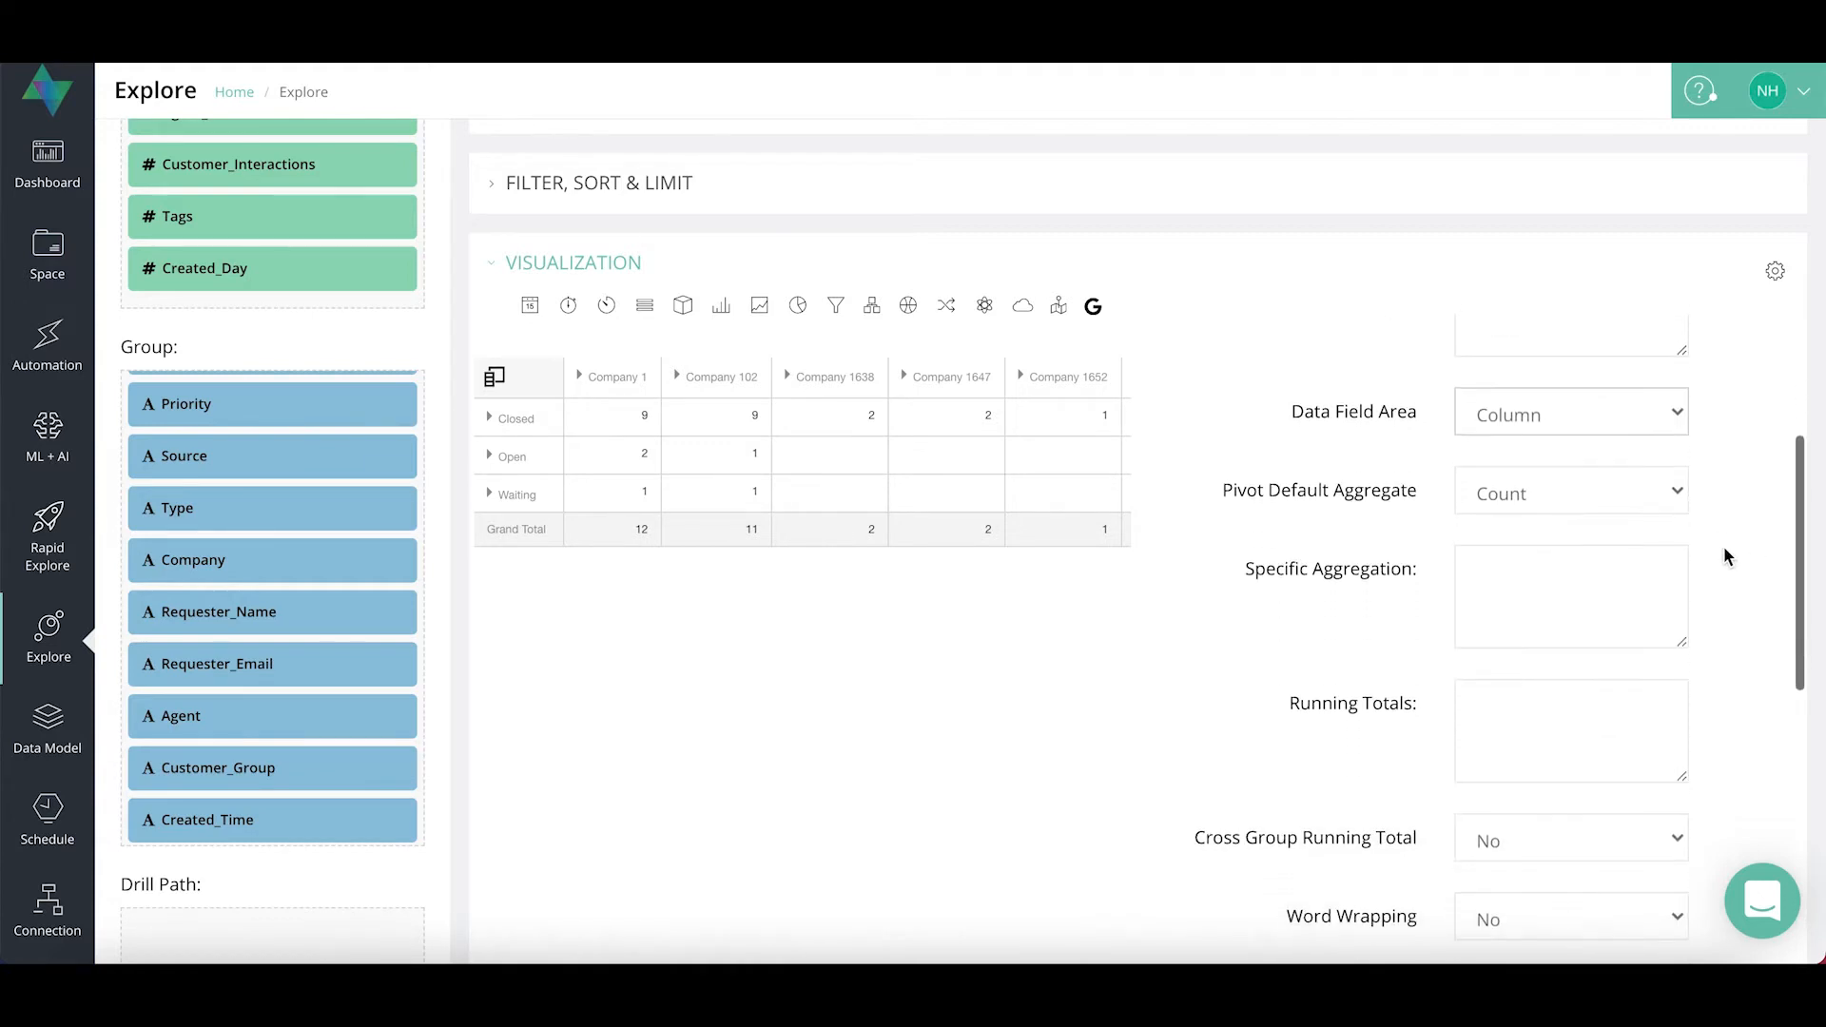
{"action": "left_click", "coordinate": [1589, 491]}
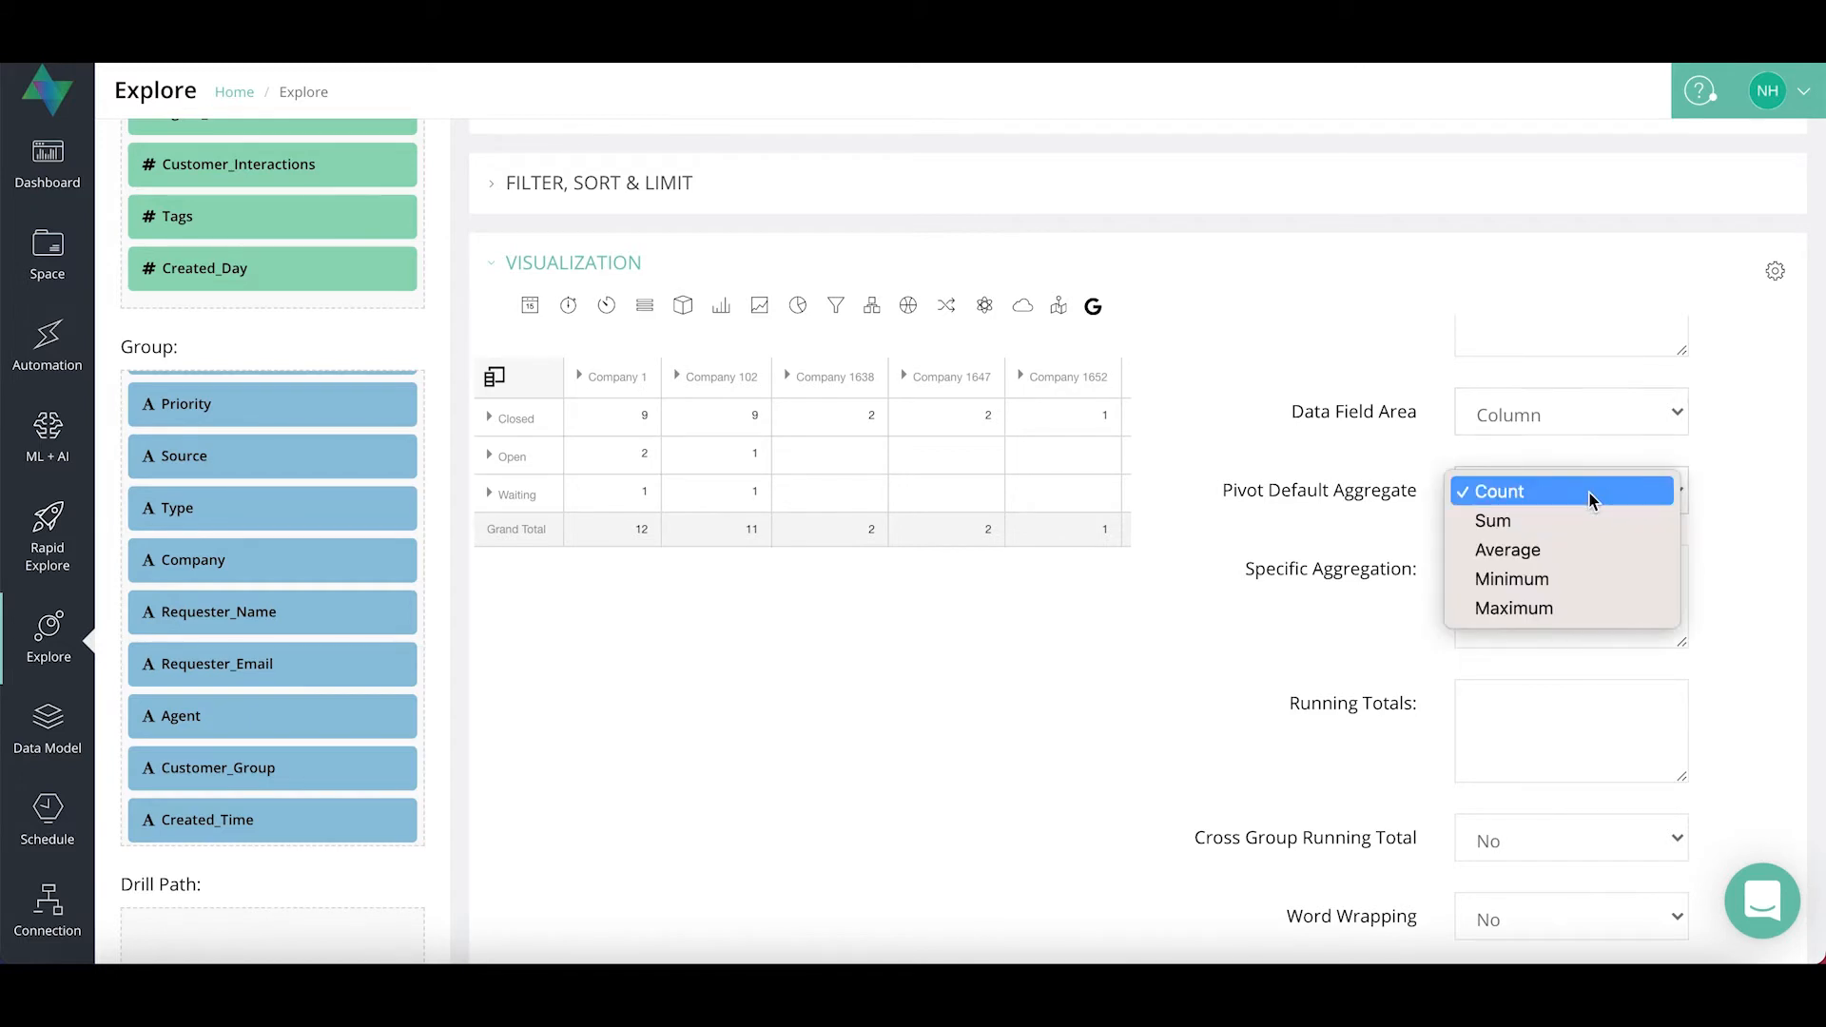
{"action": "left_click", "coordinate": [1490, 521]}
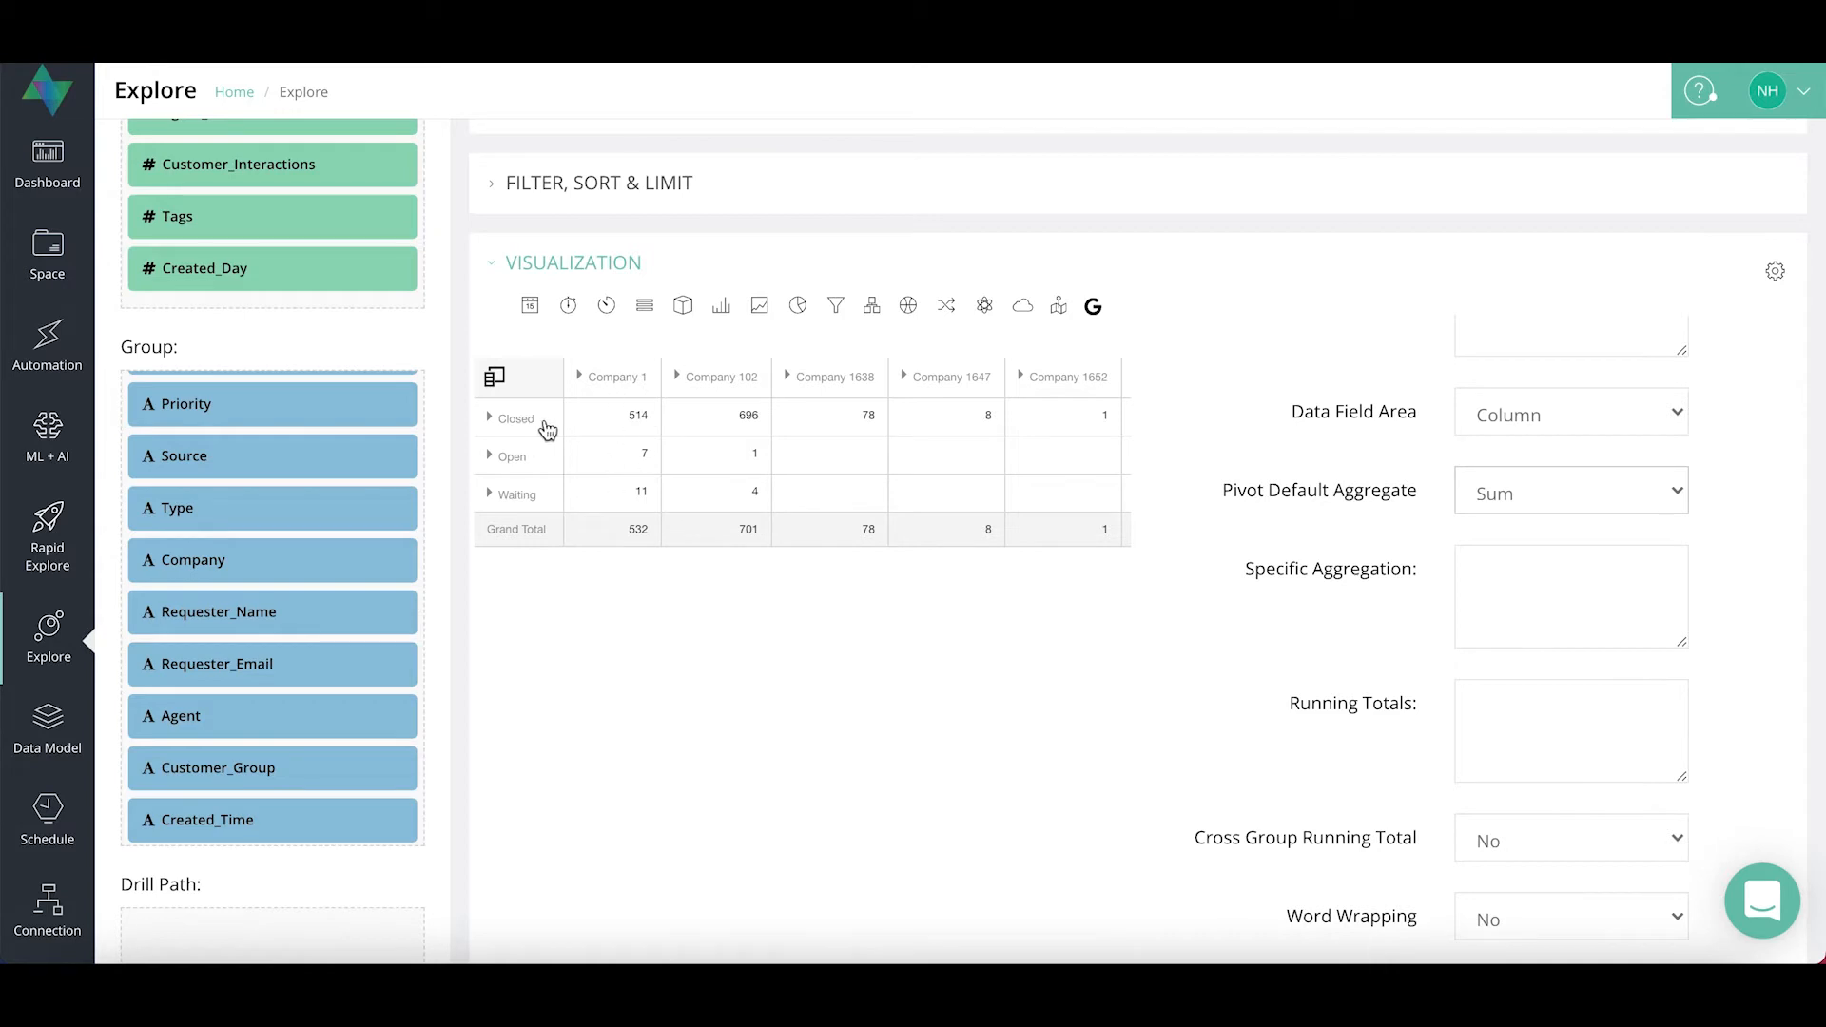
Expand the Closed, Open and Waiting rows by priority and the Company 1 column by source
{"action": "left_click", "coordinate": [489, 417]}
{"action": "left_click", "coordinate": [664, 374]}
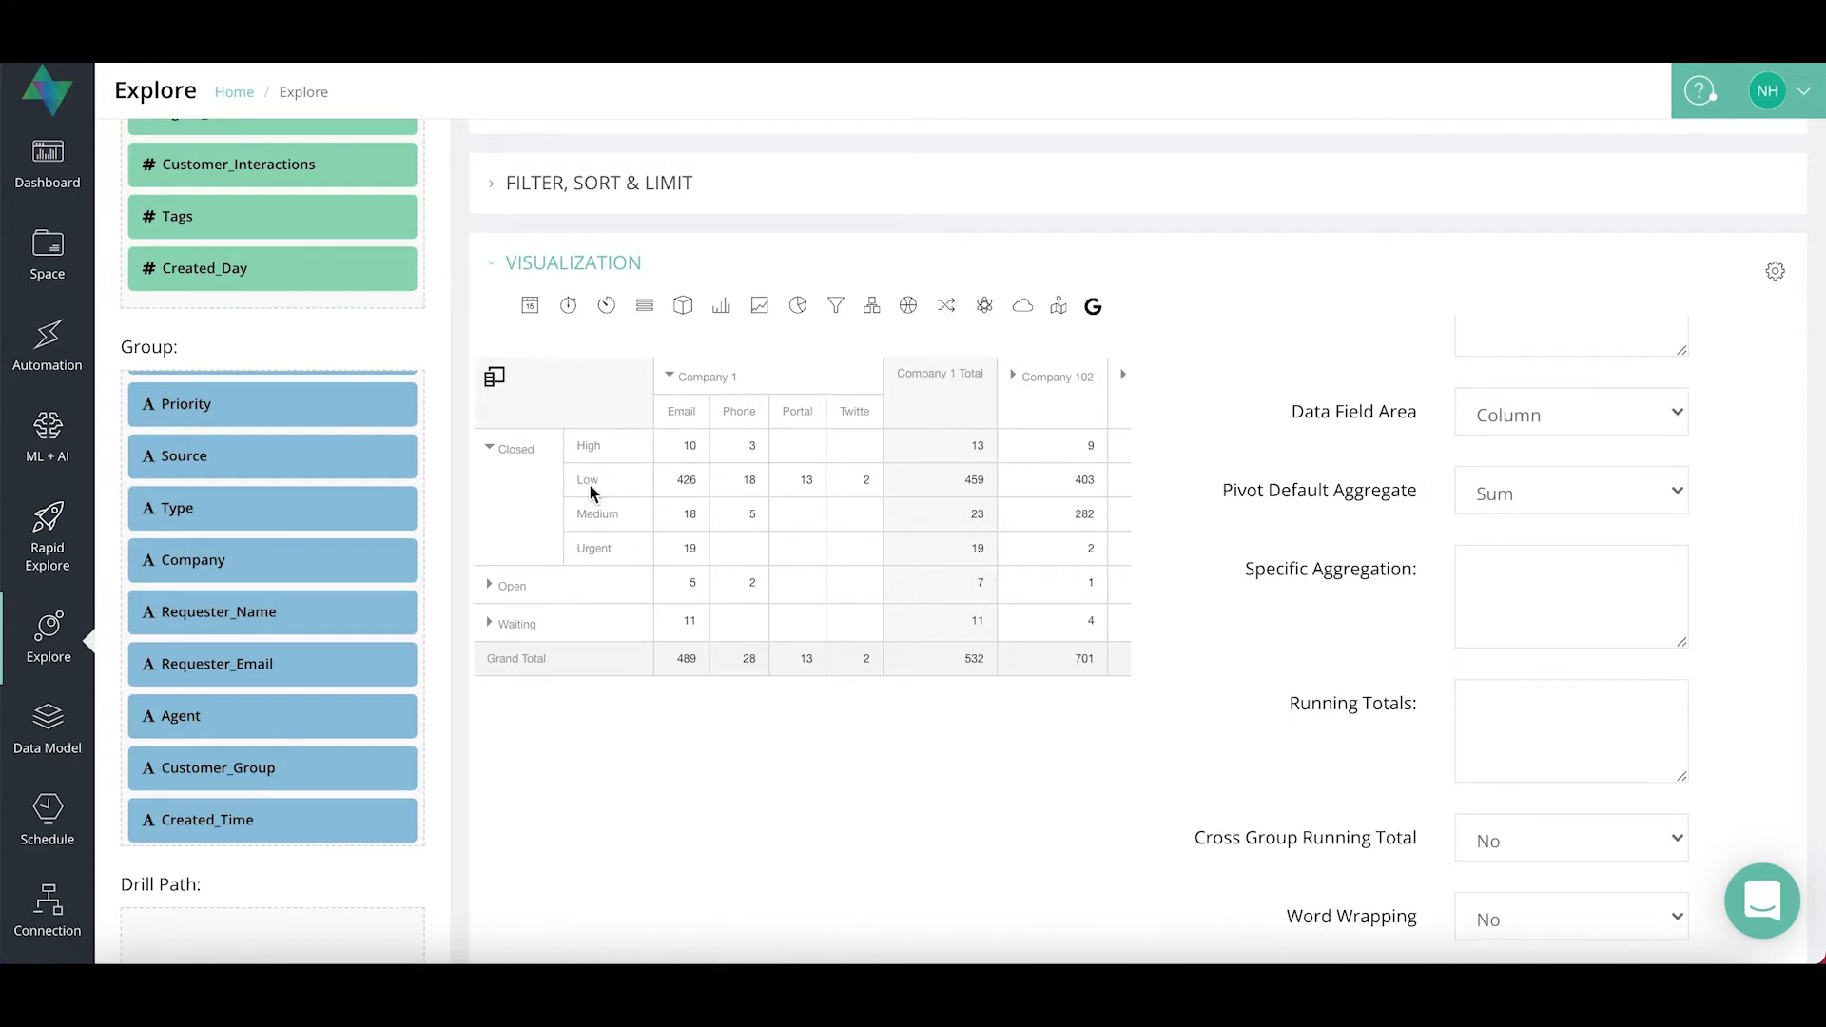
{"action": "left_click", "coordinate": [520, 592]}
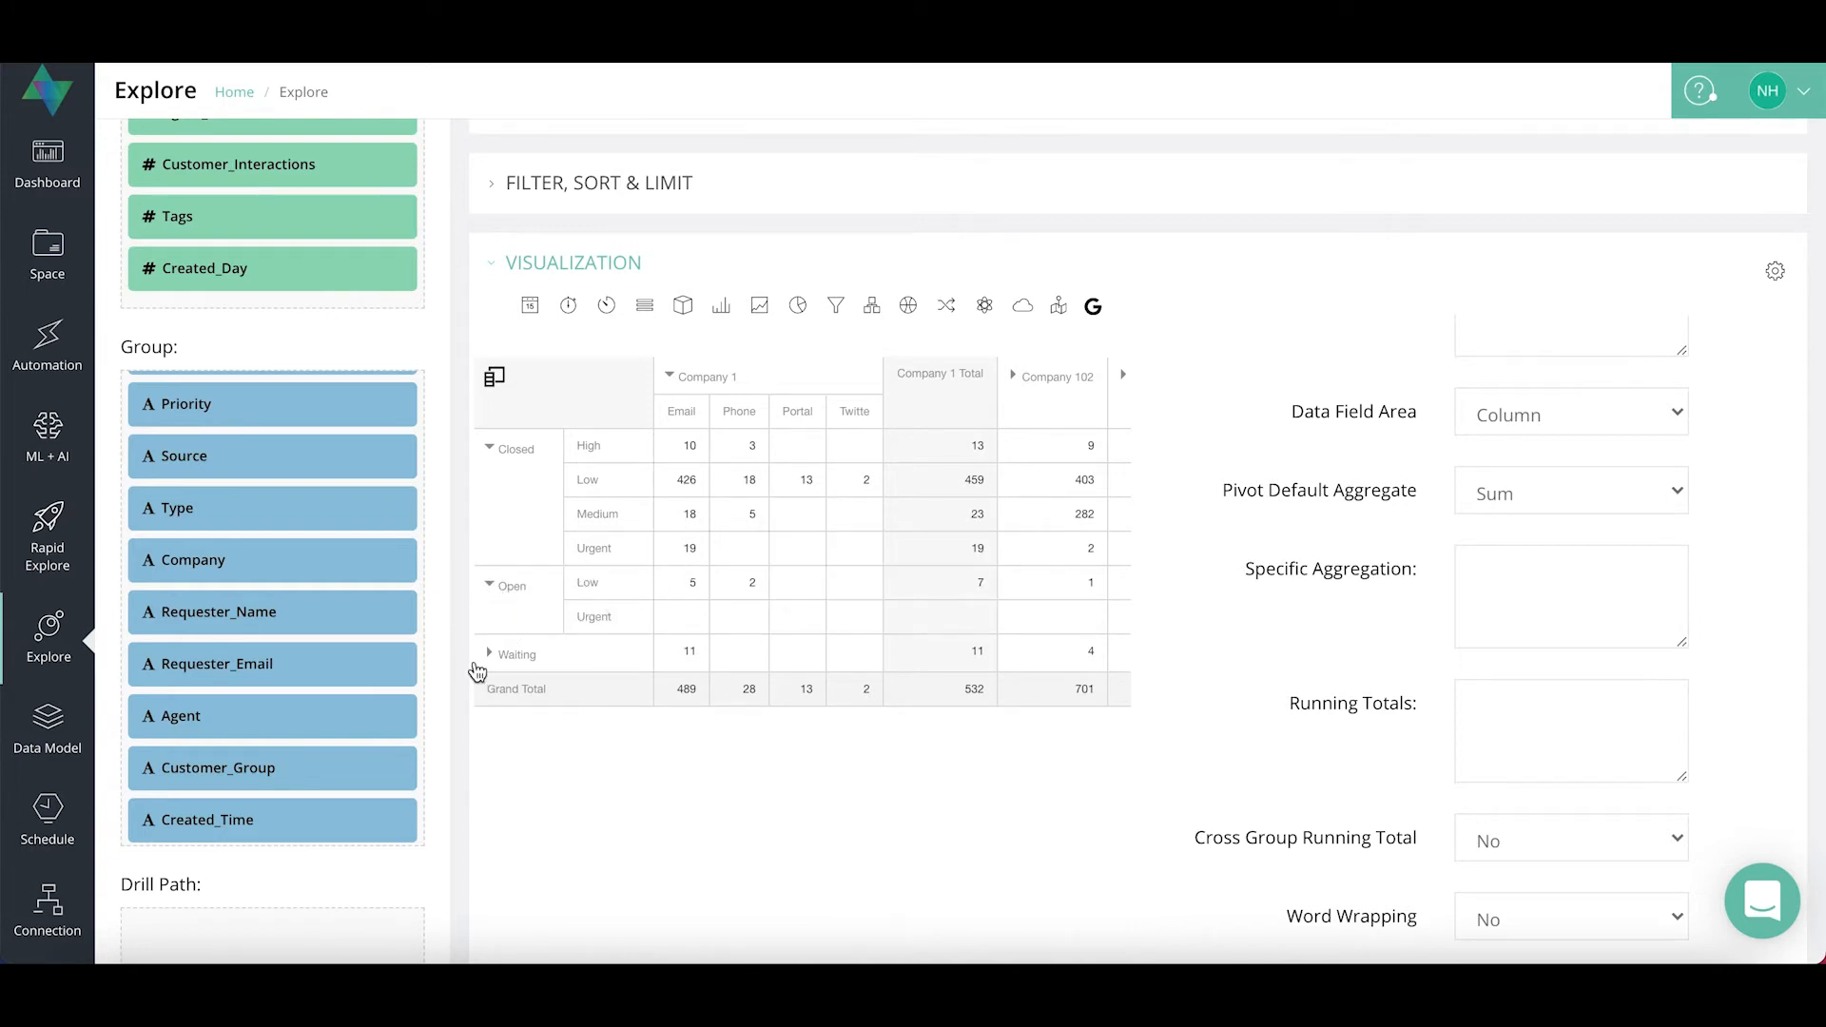
{"action": "left_click", "coordinate": [515, 655]}
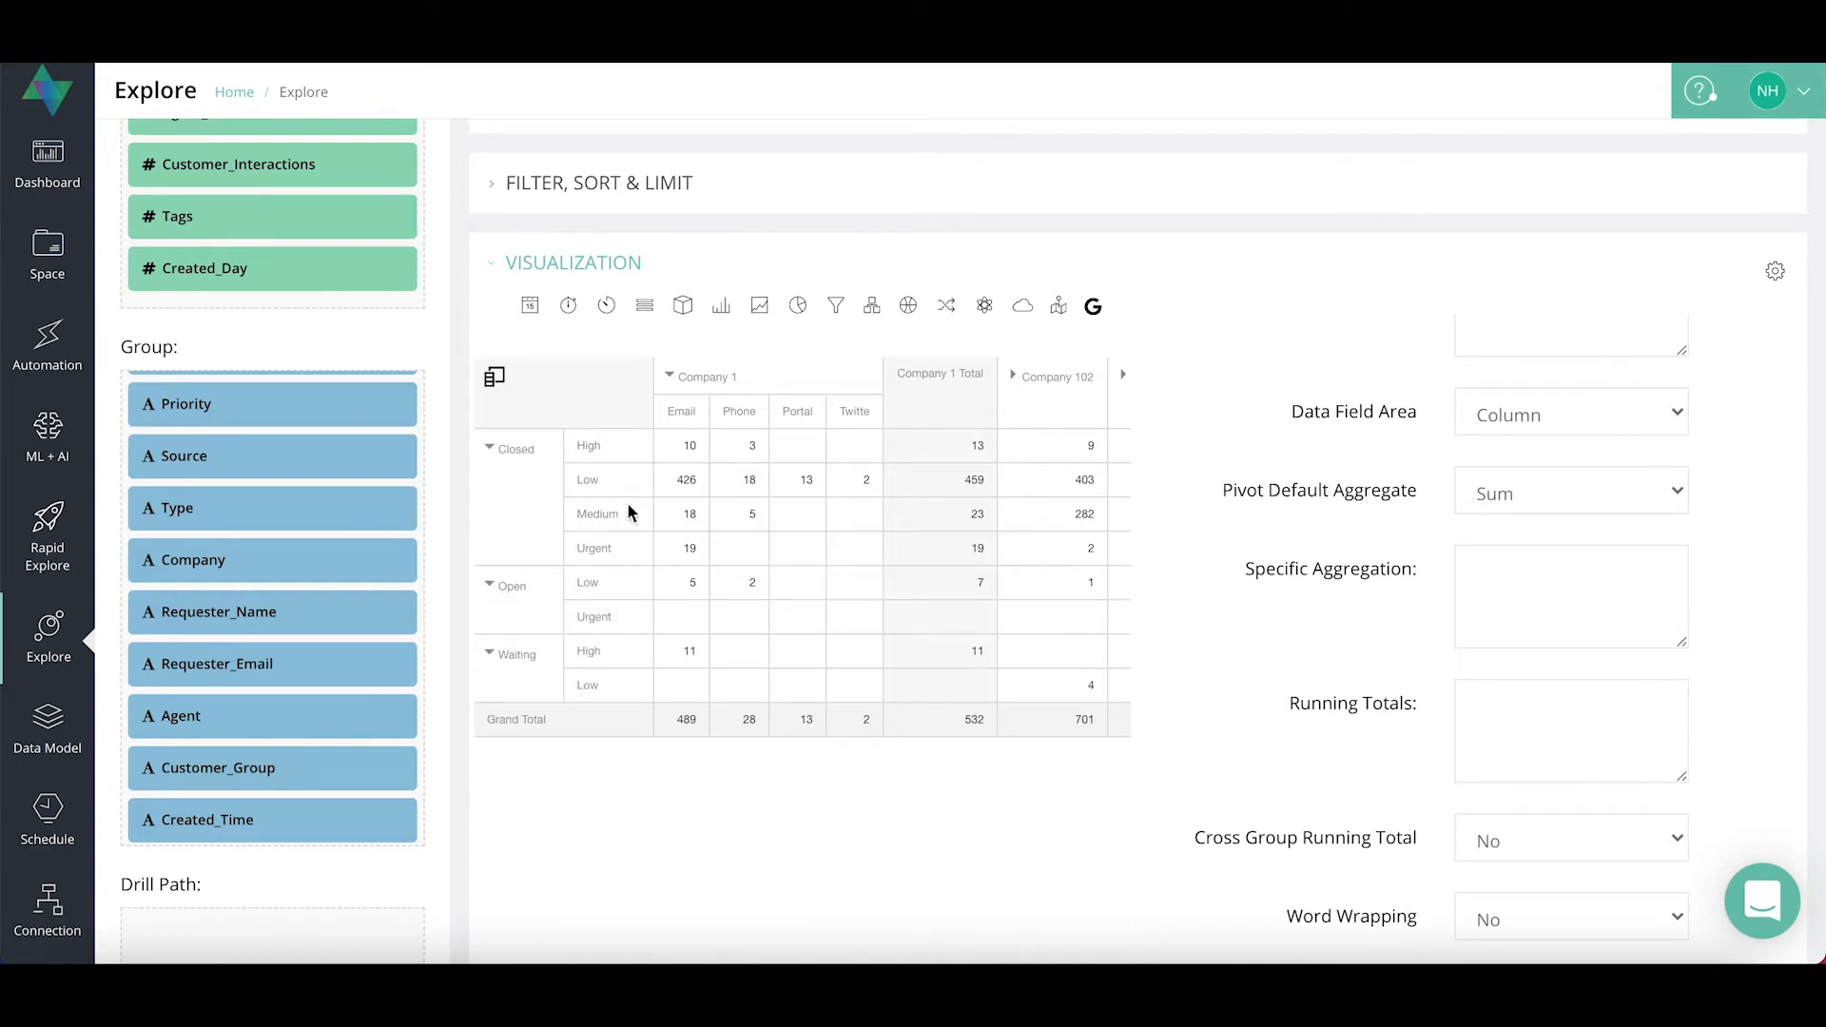
Keep the Pivot Default Aggregate on Sum and enter SUM,AVG,MIN,MAX as the Specific Aggregation
{"action": "left_click", "coordinate": [1672, 493]}
{"action": "left_click", "coordinate": [1761, 496]}
{"action": "left_click", "coordinate": [1509, 570]}
{"action": "type", "text": "SUM,AVG,"}
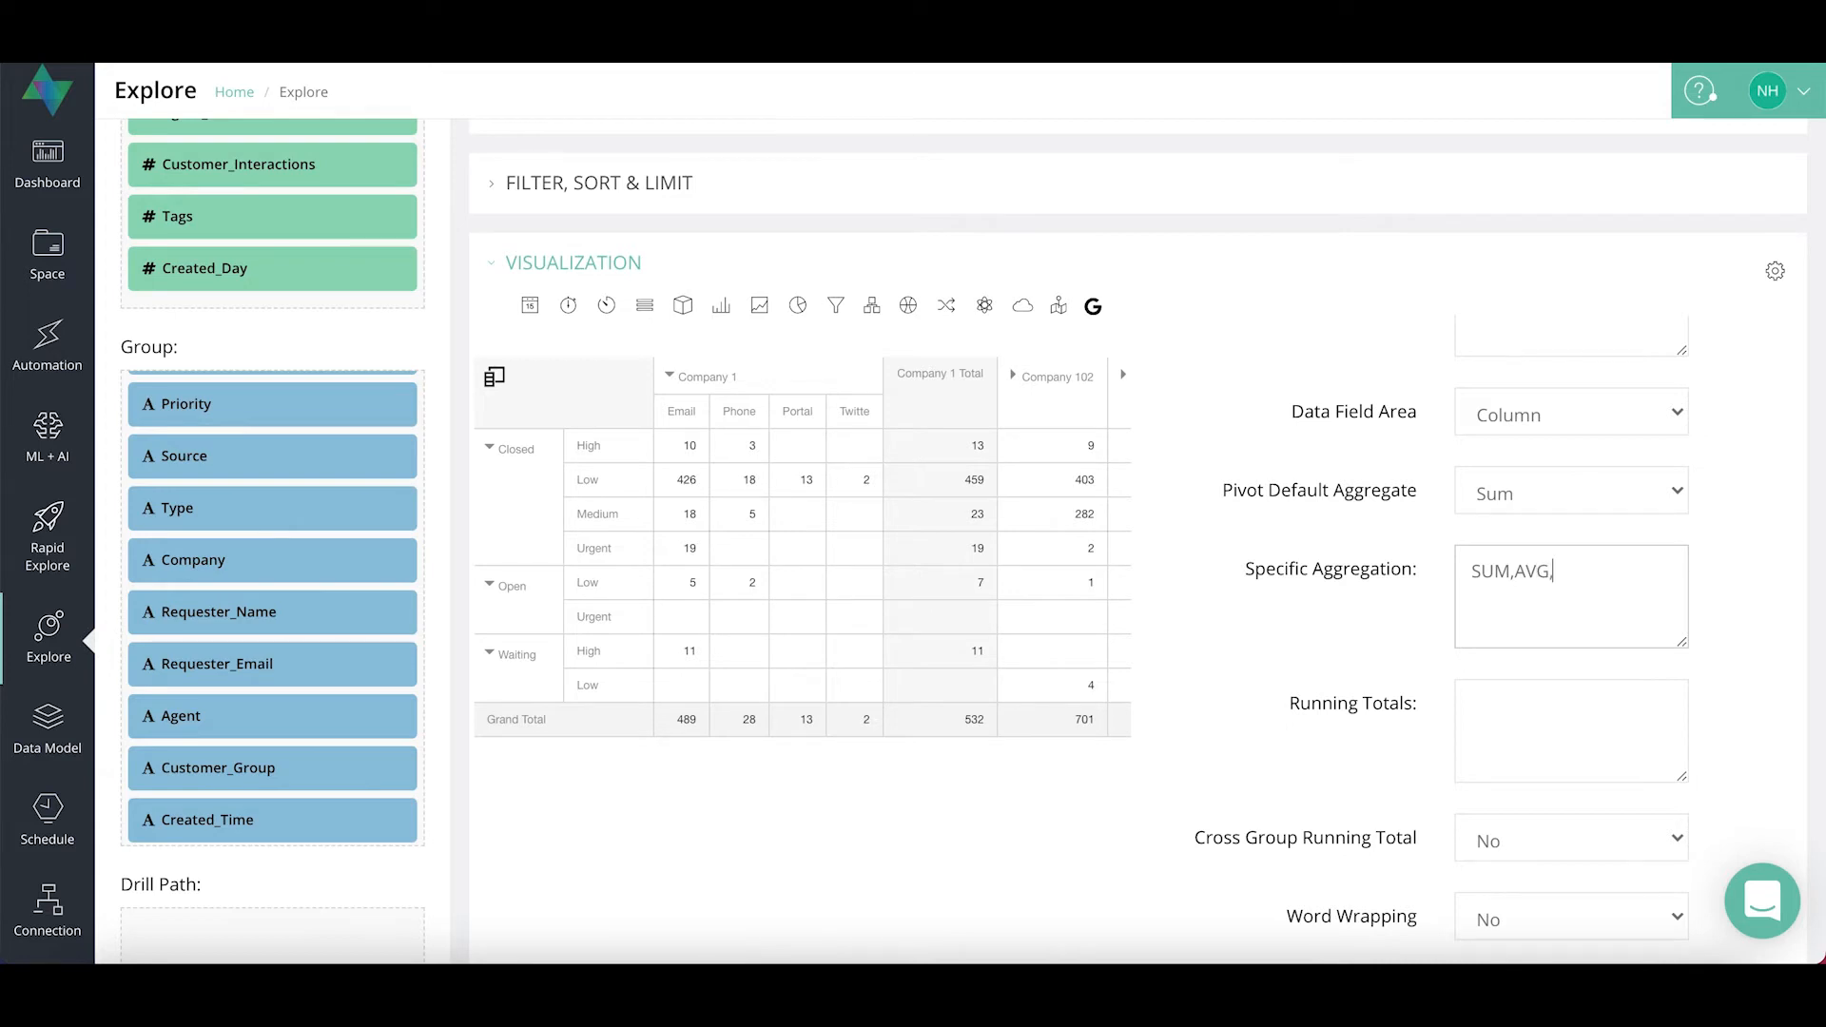
{"action": "type", "text": "MIN,MAX"}
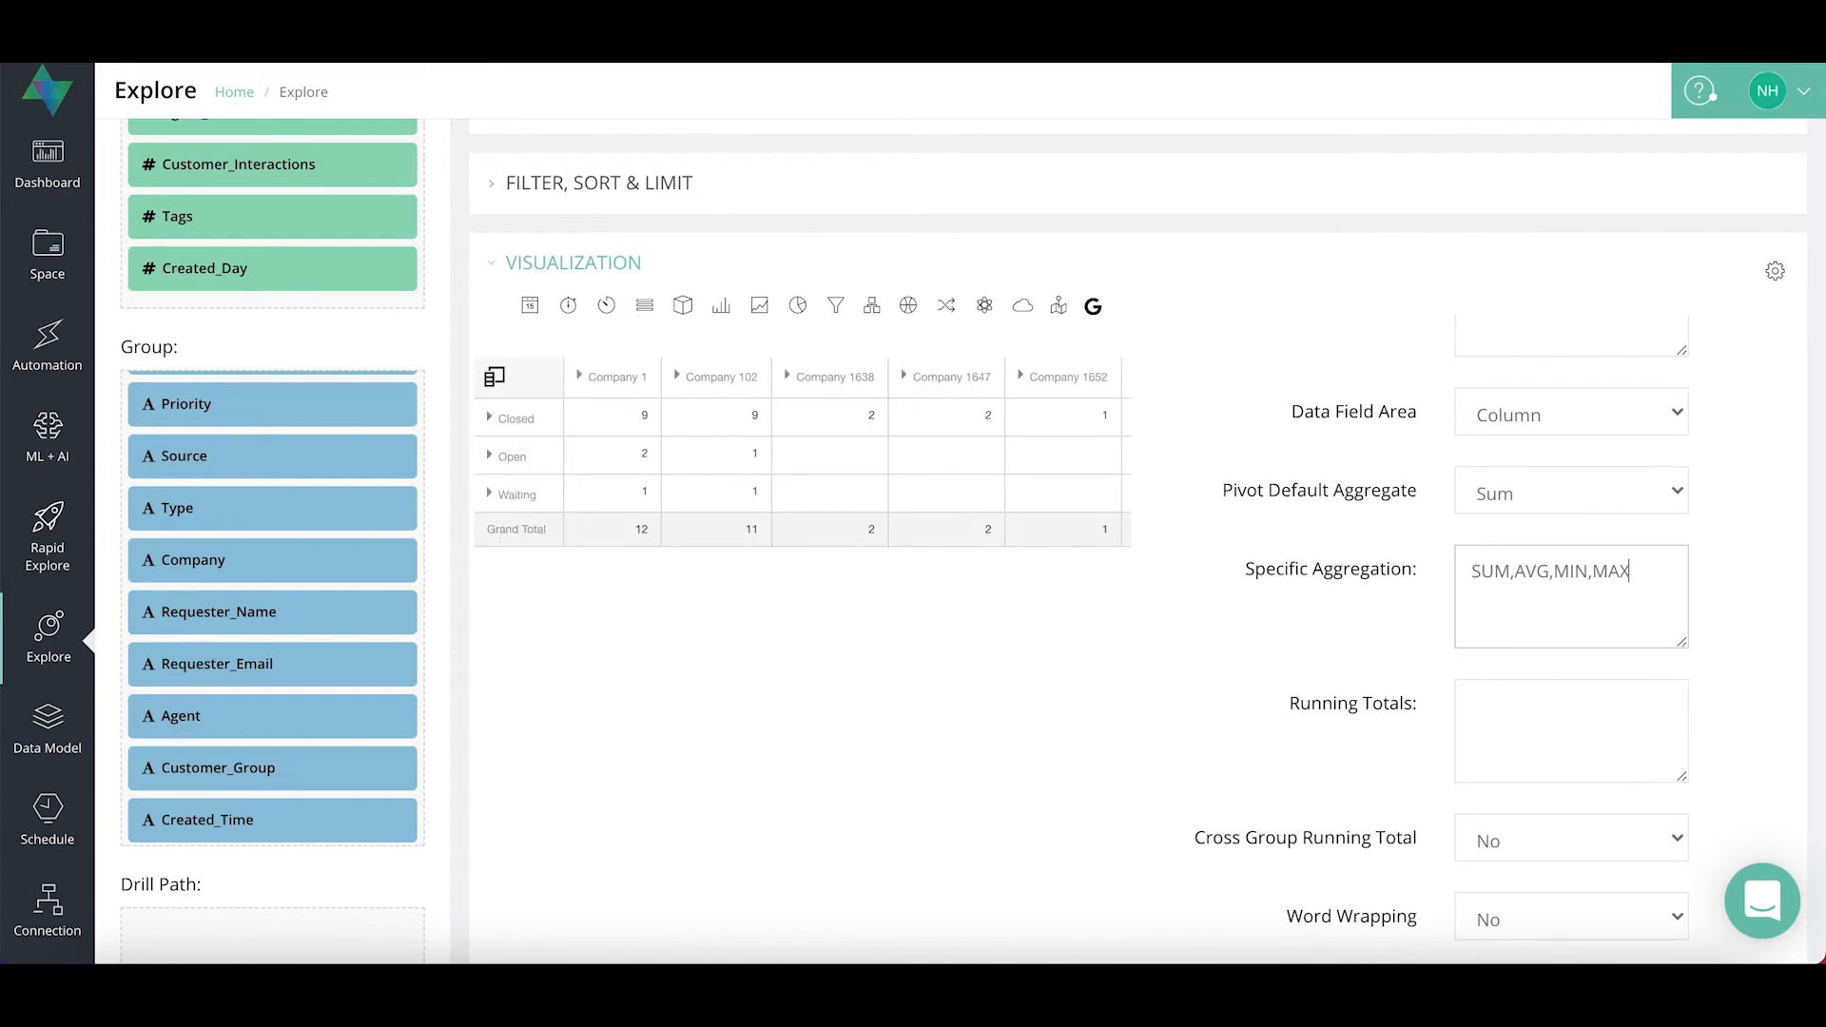
Clear the Specific Aggregation entry so only the default aggregate applies
{"action": "key", "text": "BackSpace"}
{"action": "key", "text": "BackSpace"}
{"action": "key", "text": "BackSpace"}
{"action": "key", "text": "BackSpace"}
{"action": "key", "text": "BackSpace"}
{"action": "key", "text": "BackSpace"}
{"action": "scroll", "coordinate": [1582, 634], "scroll_direction": "down", "scroll_amount": 1}
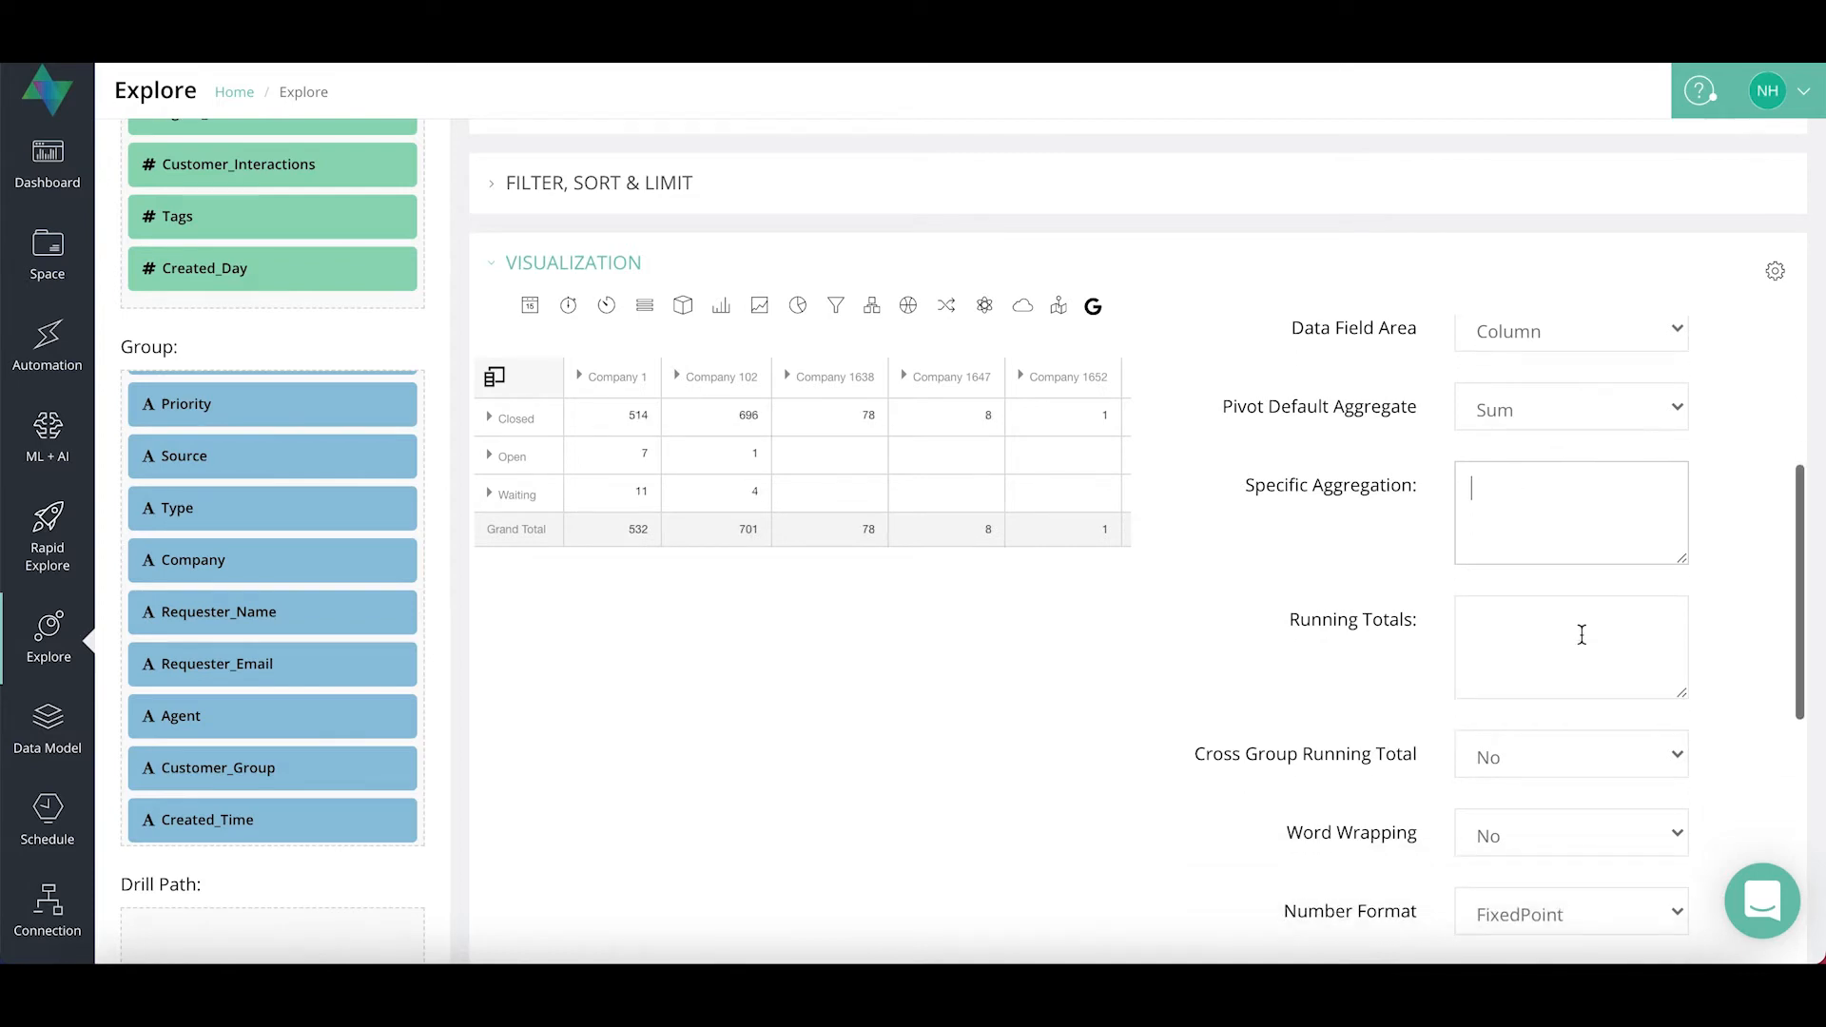
Check the field name used for the pivot's data and enter Customer_Interactions under Running Totals
{"action": "left_click", "coordinate": [1511, 616]}
{"action": "scroll", "coordinate": [1573, 607], "scroll_direction": "up", "scroll_amount": 3}
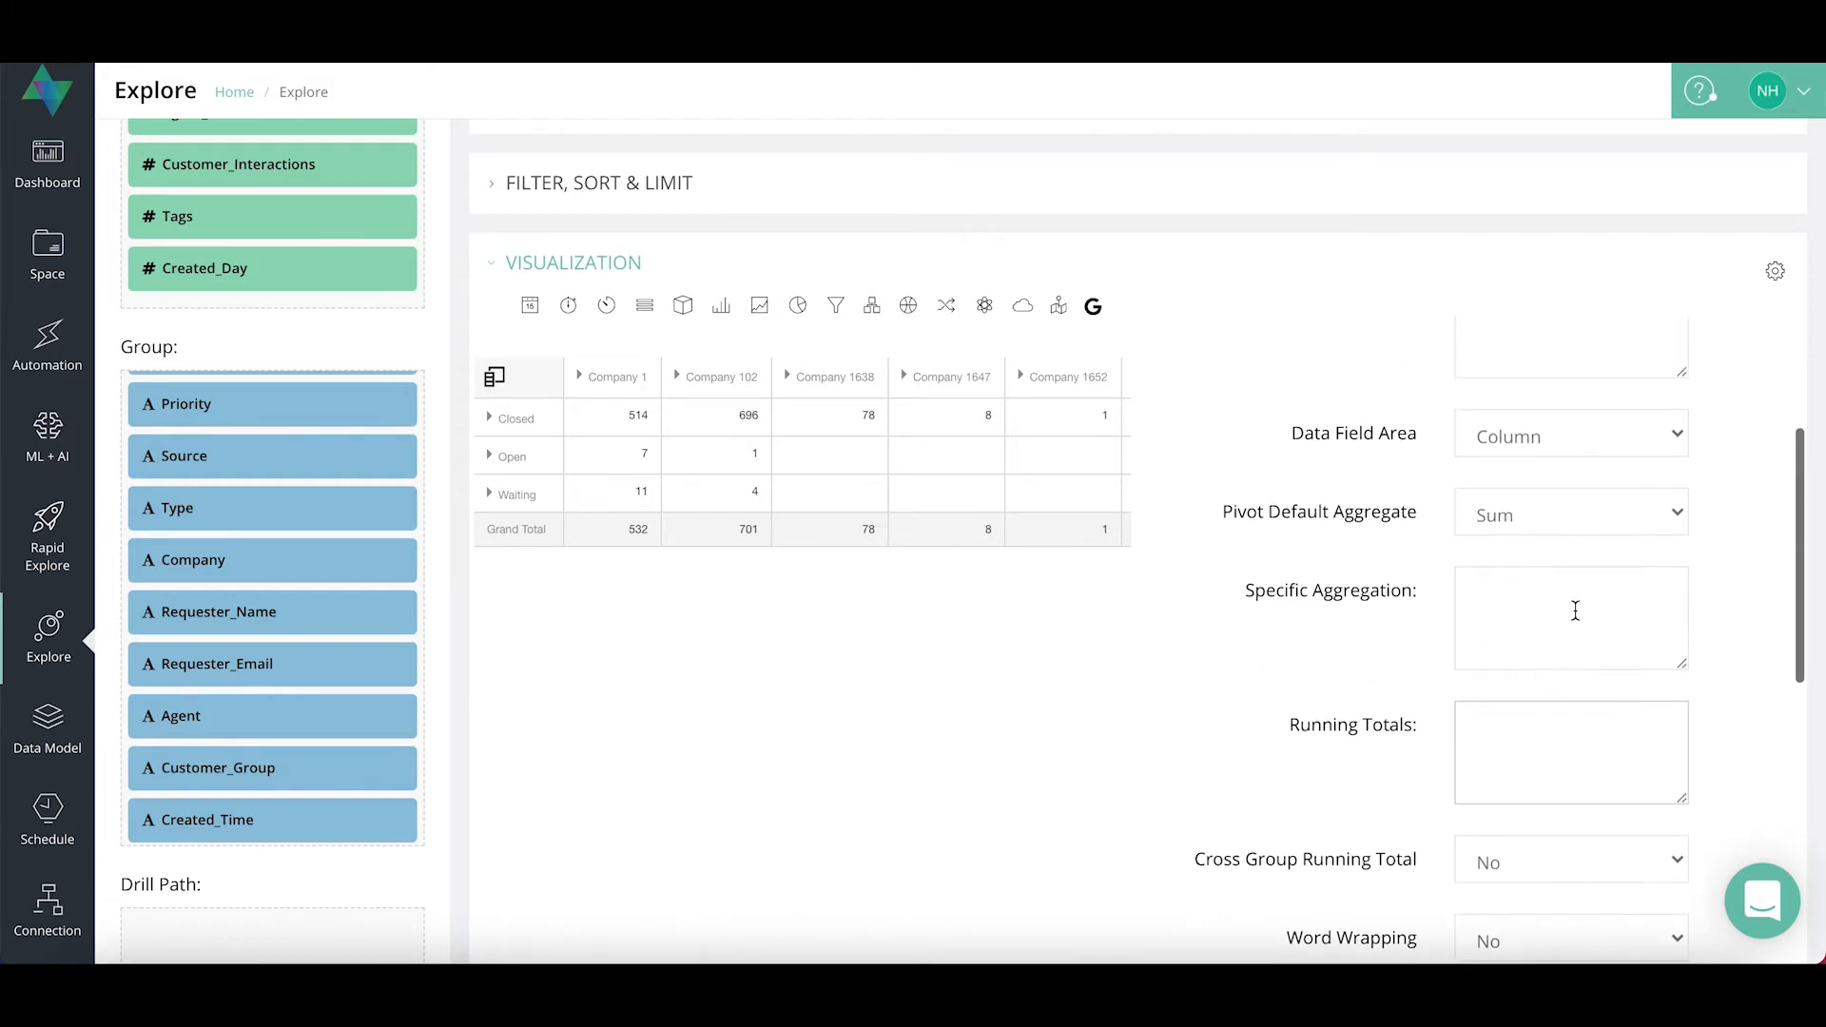
{"action": "scroll", "coordinate": [1575, 610], "scroll_direction": "up", "scroll_amount": 1}
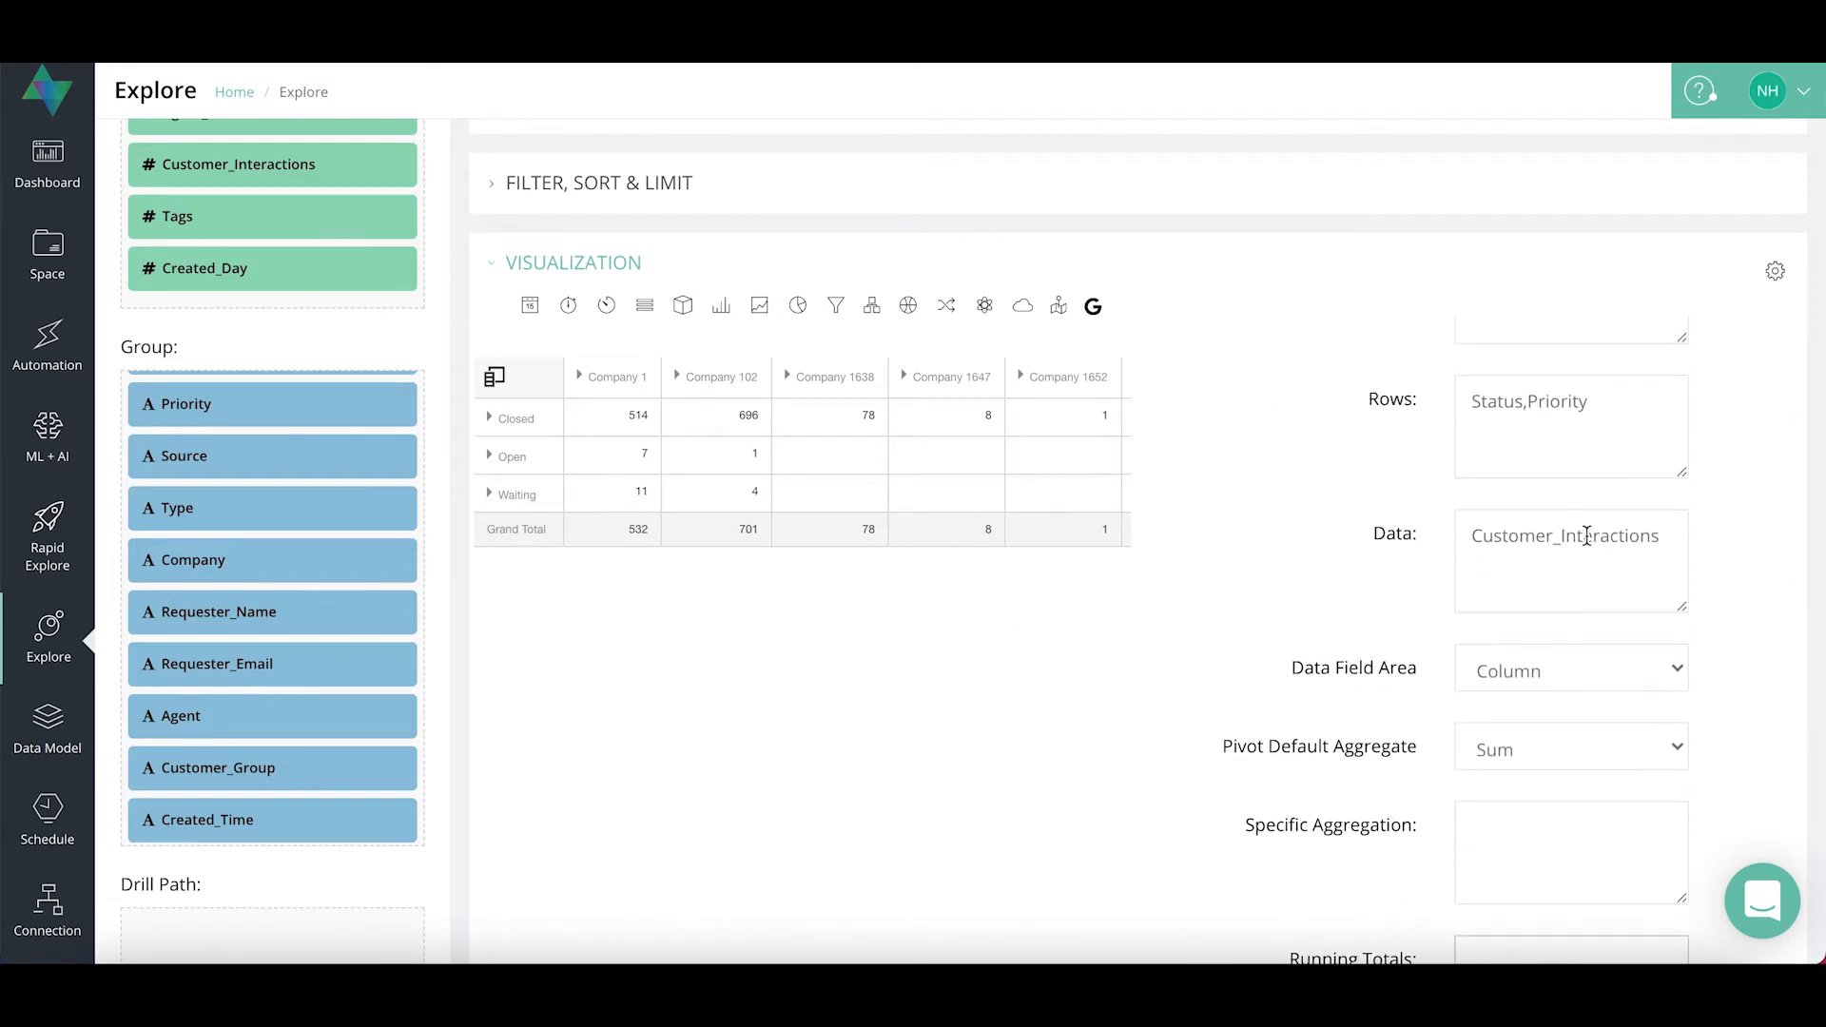
{"action": "scroll", "coordinate": [1587, 577], "scroll_direction": "down", "scroll_amount": 3}
{"action": "scroll", "coordinate": [1587, 583], "scroll_direction": "up", "scroll_amount": 1}
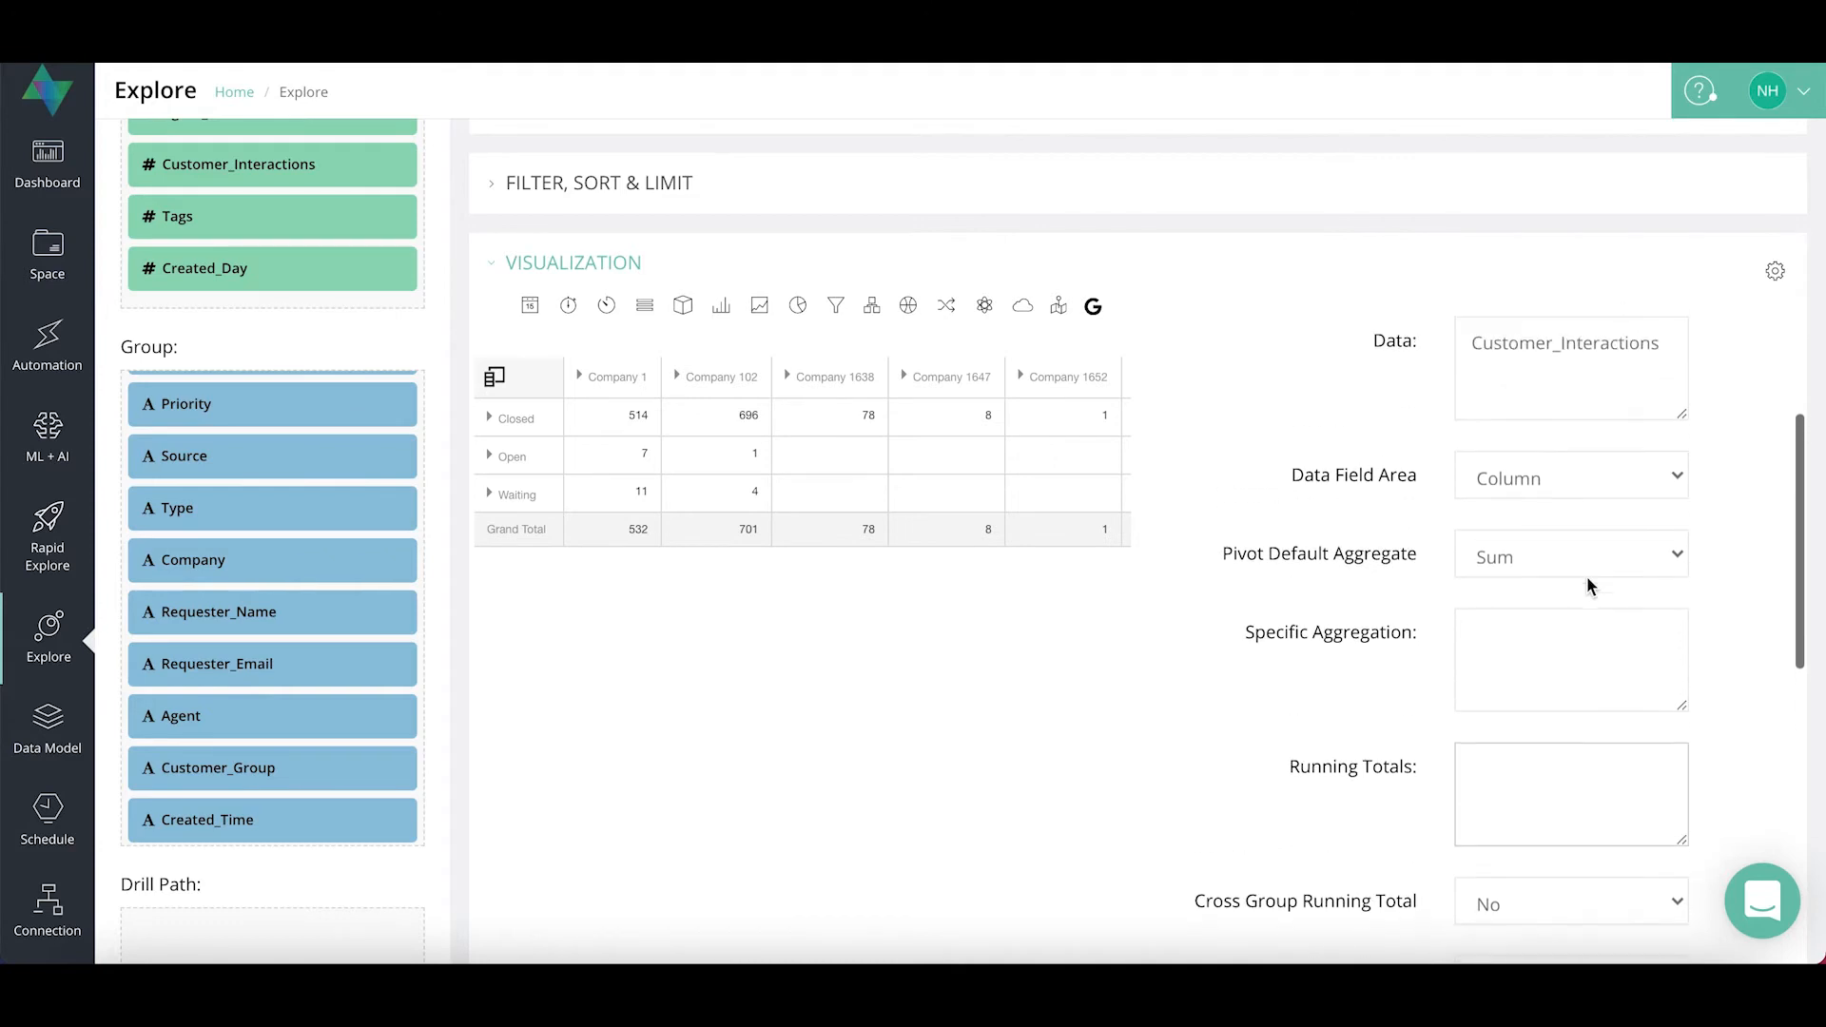
{"action": "left_click", "coordinate": [1484, 777]}
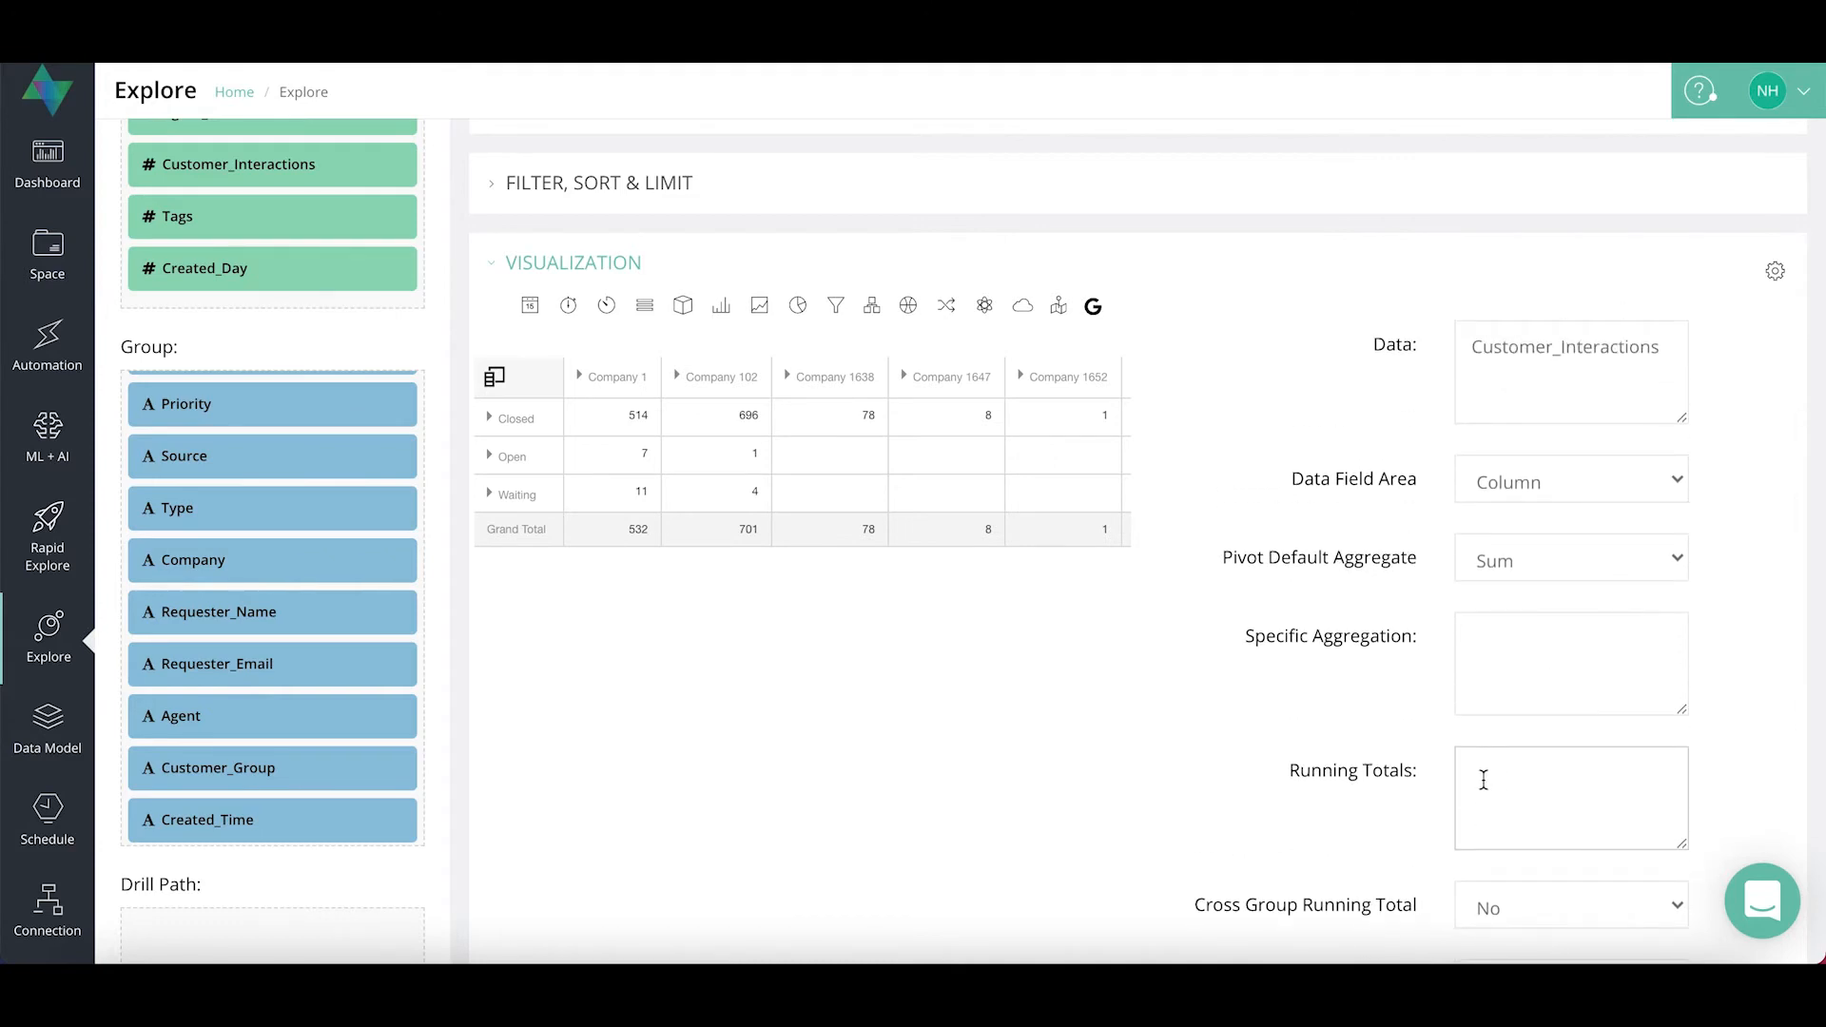
{"action": "type", "text": "Customer_Interactions"}
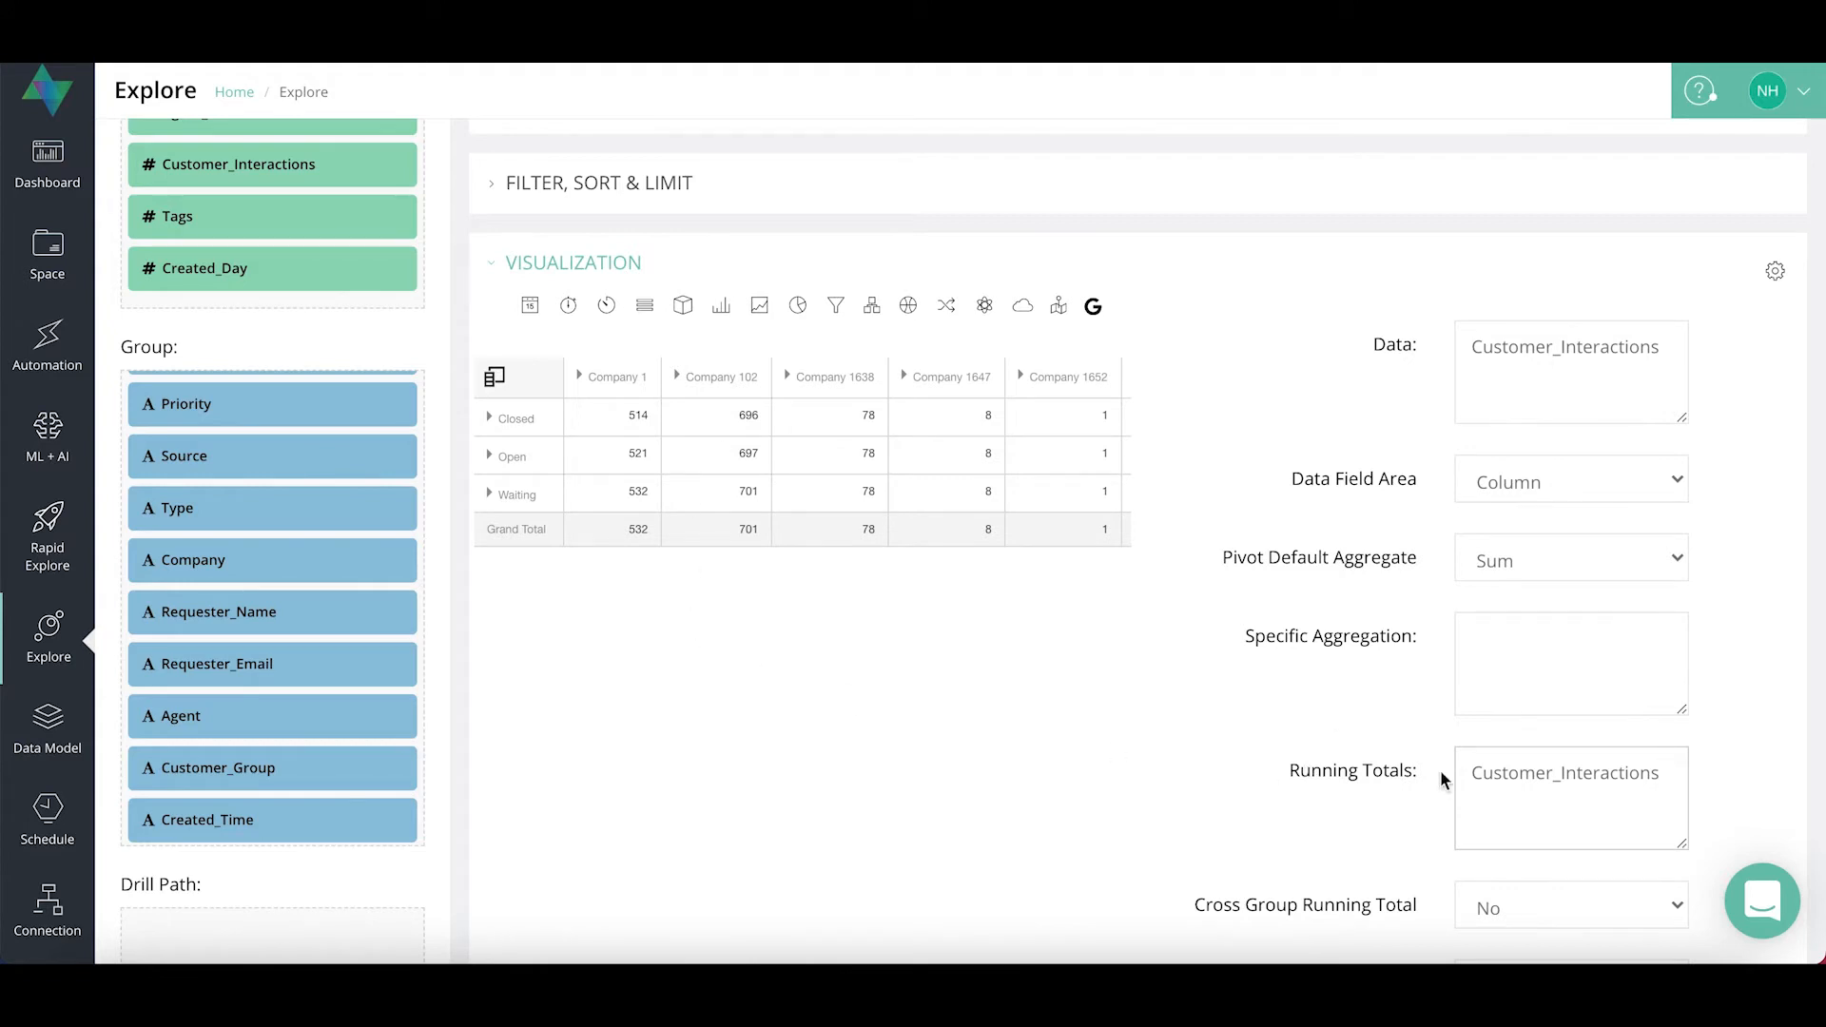
Remove the Customer_Interactions entry from Running Totals
{"action": "scroll", "coordinate": [1569, 694], "scroll_direction": "down", "scroll_amount": 1}
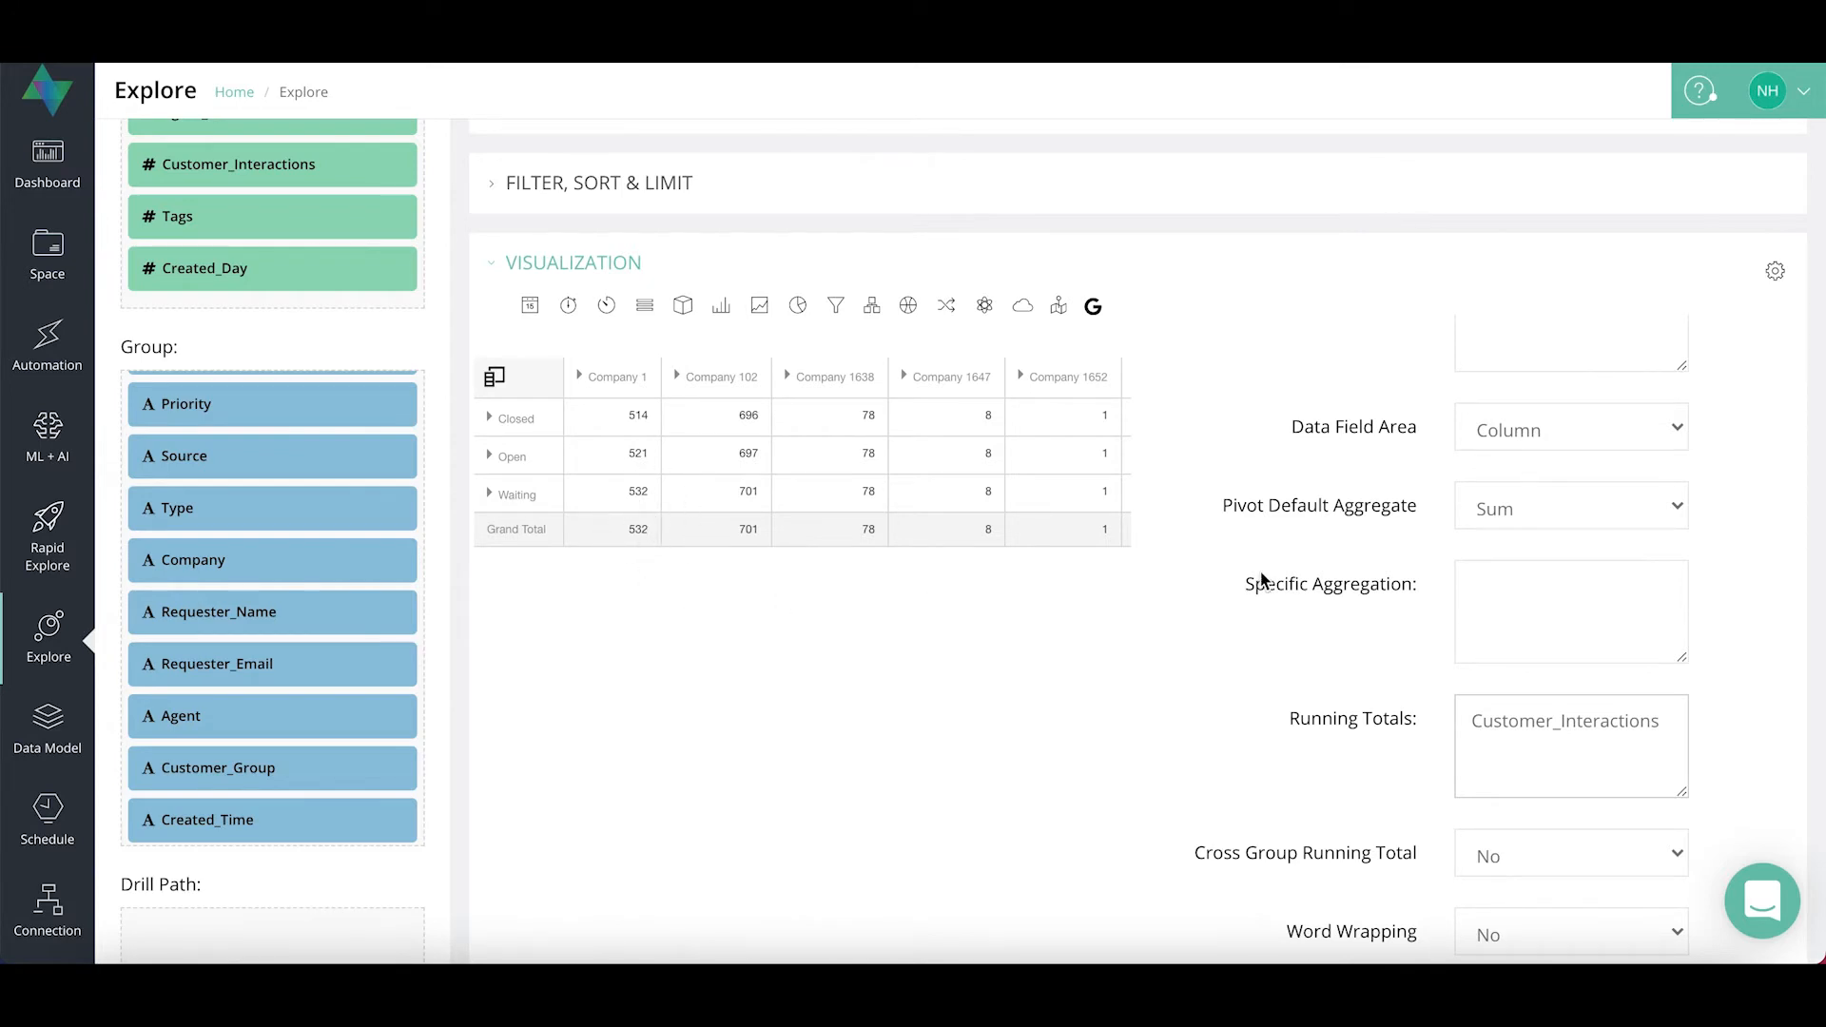
{"action": "left_click_drag", "start_coordinate": [1664, 730], "coordinate": [1472, 723]}
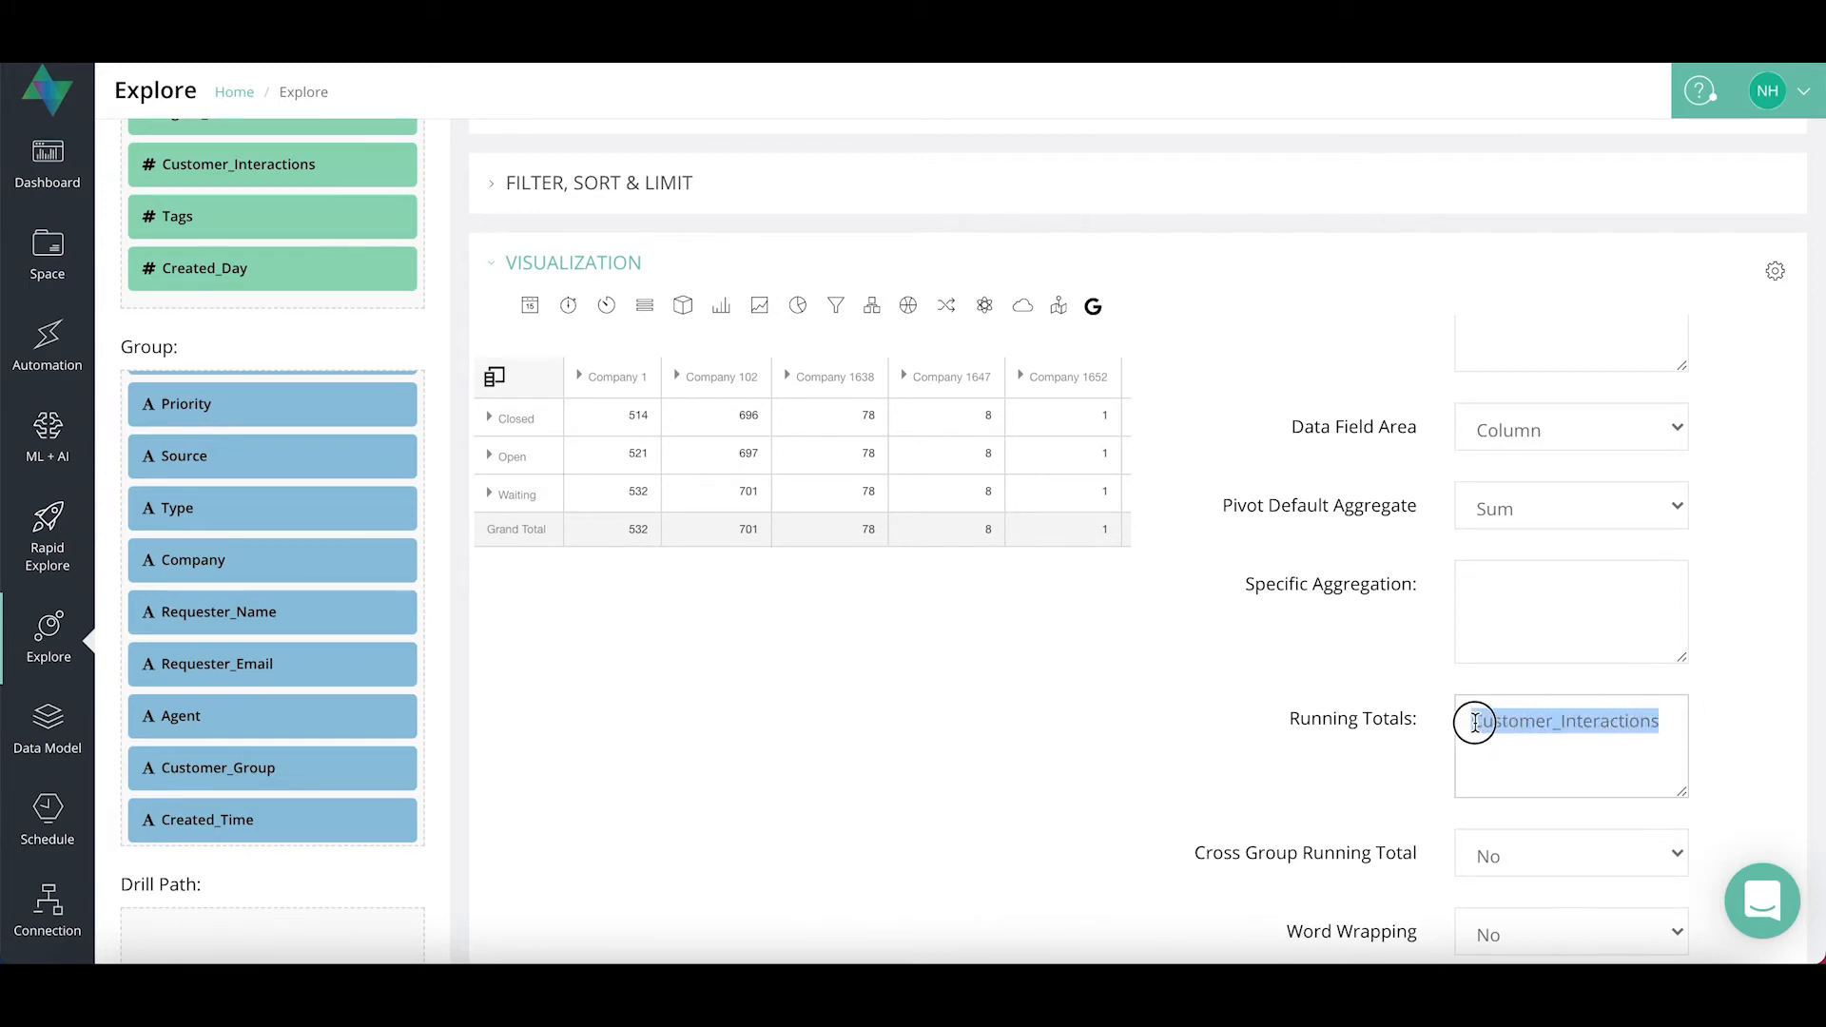
{"action": "key", "text": "BackSpace"}
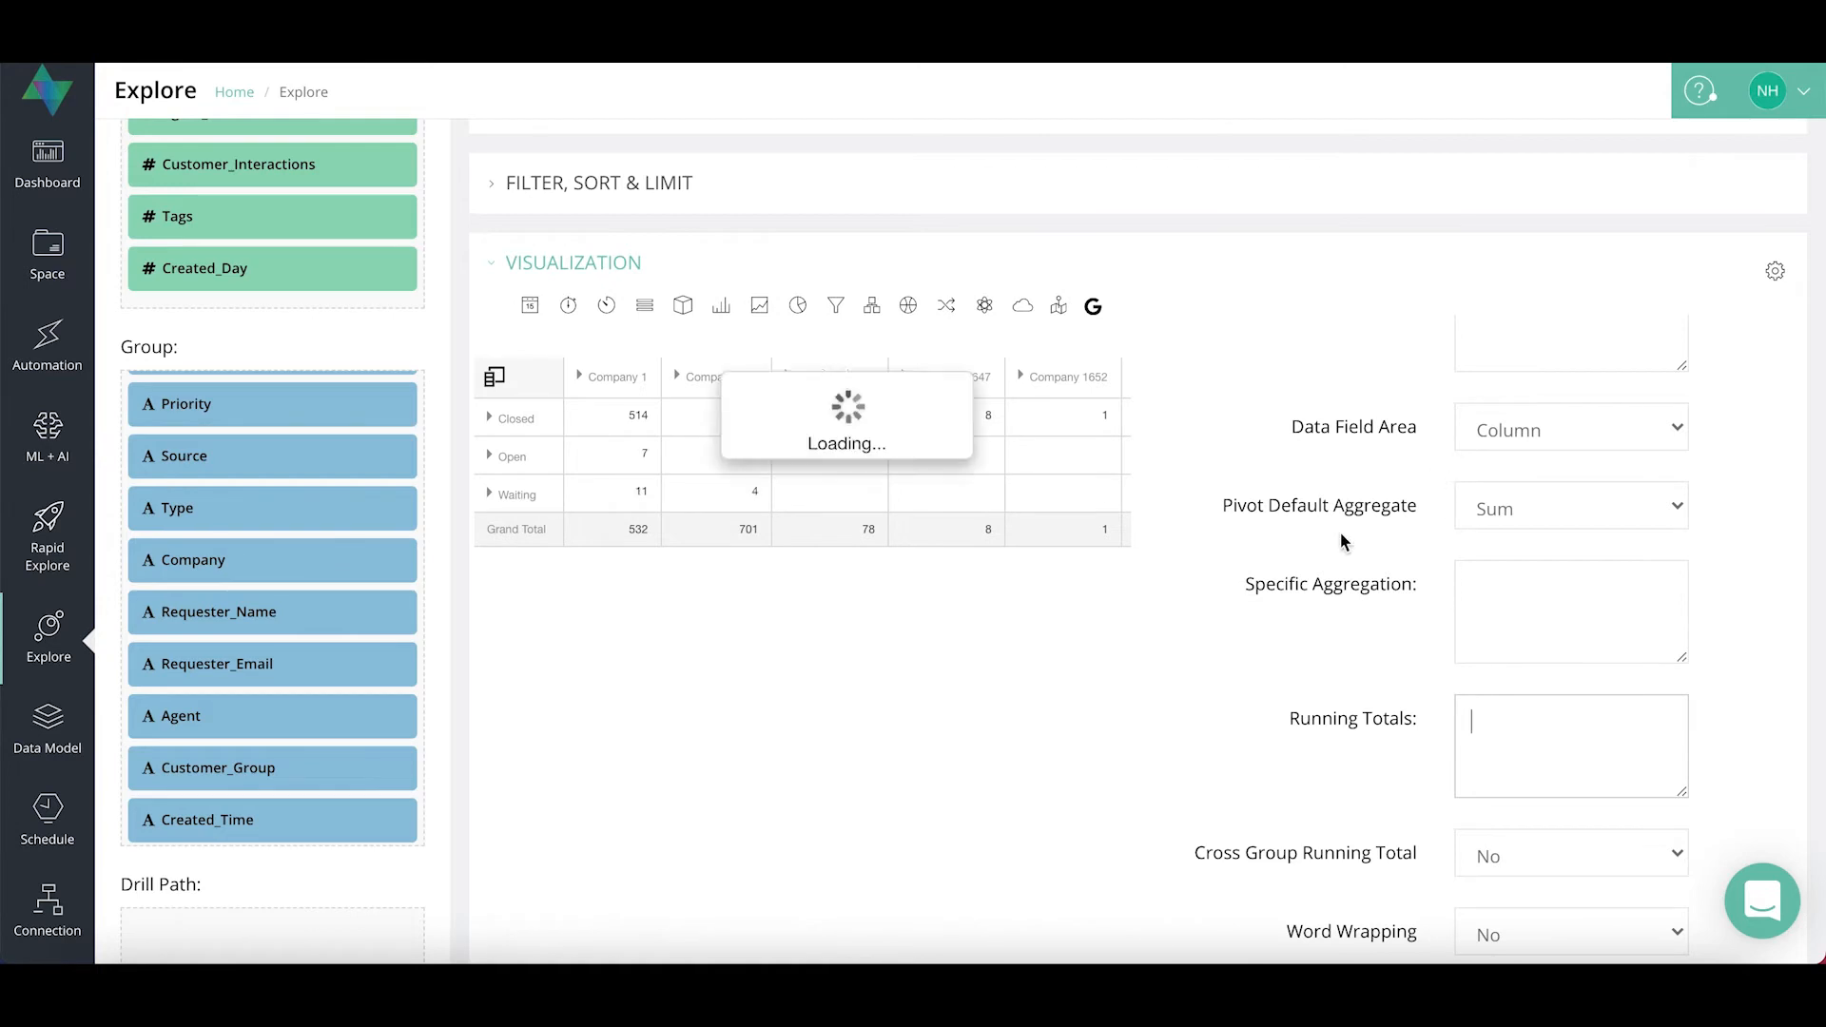
Expand the Closed, Open and Waiting rows to examine the sums by priority
{"action": "left_click", "coordinate": [489, 418]}
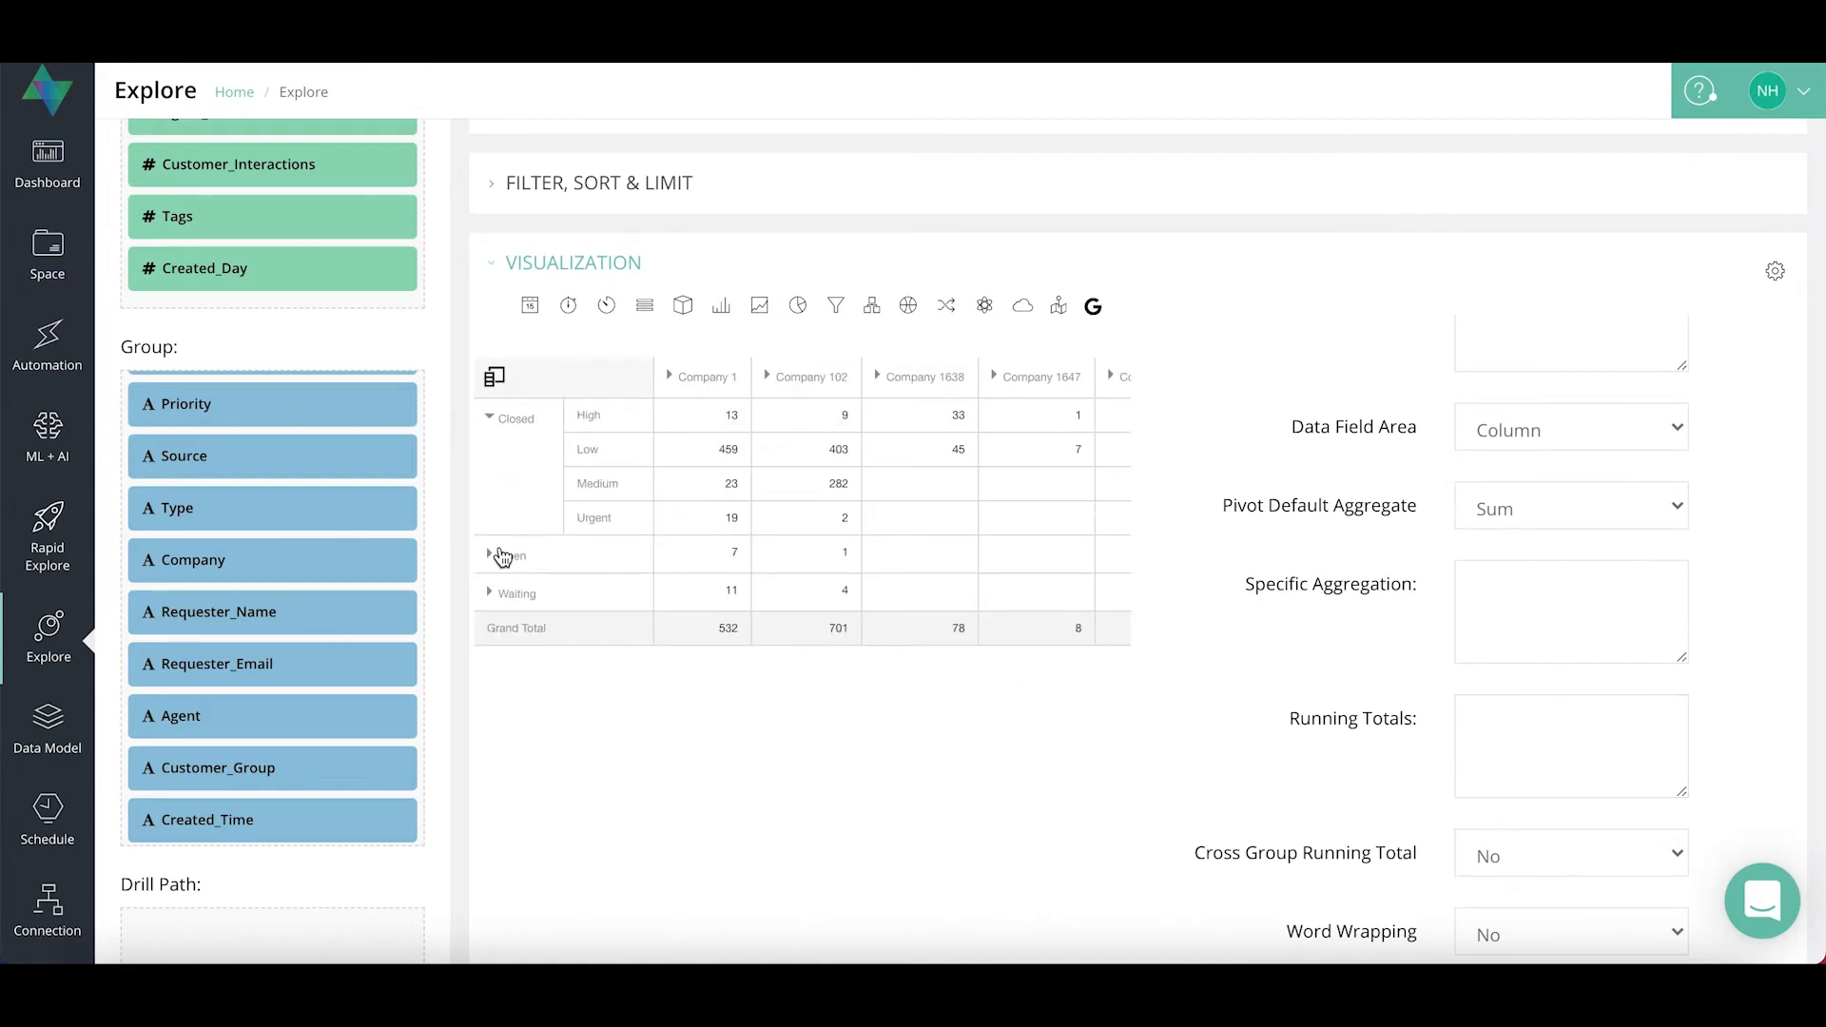
{"action": "left_click", "coordinate": [489, 553]}
{"action": "left_click", "coordinate": [489, 623]}
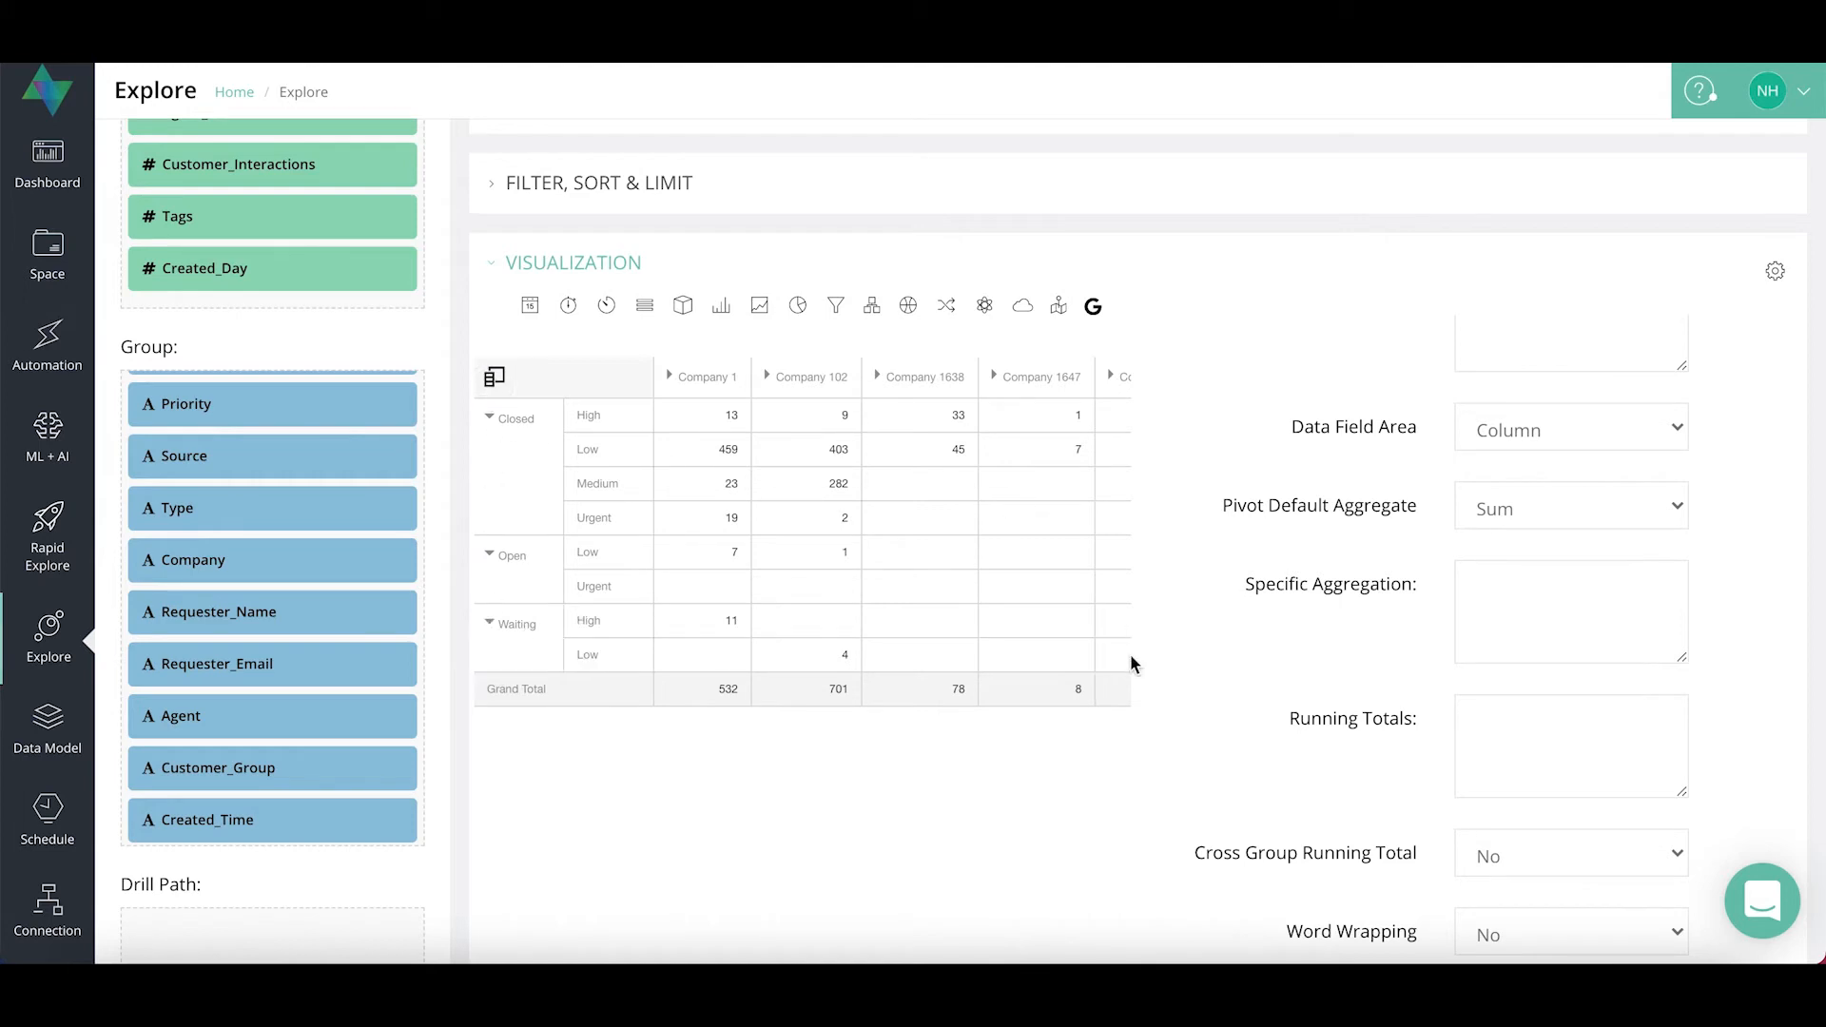
Review the Cross Group Running Total choices and keep the setting on No
{"action": "scroll", "coordinate": [1349, 590], "scroll_direction": "down", "scroll_amount": 2}
{"action": "scroll", "coordinate": [1349, 591], "scroll_direction": "down", "scroll_amount": 3}
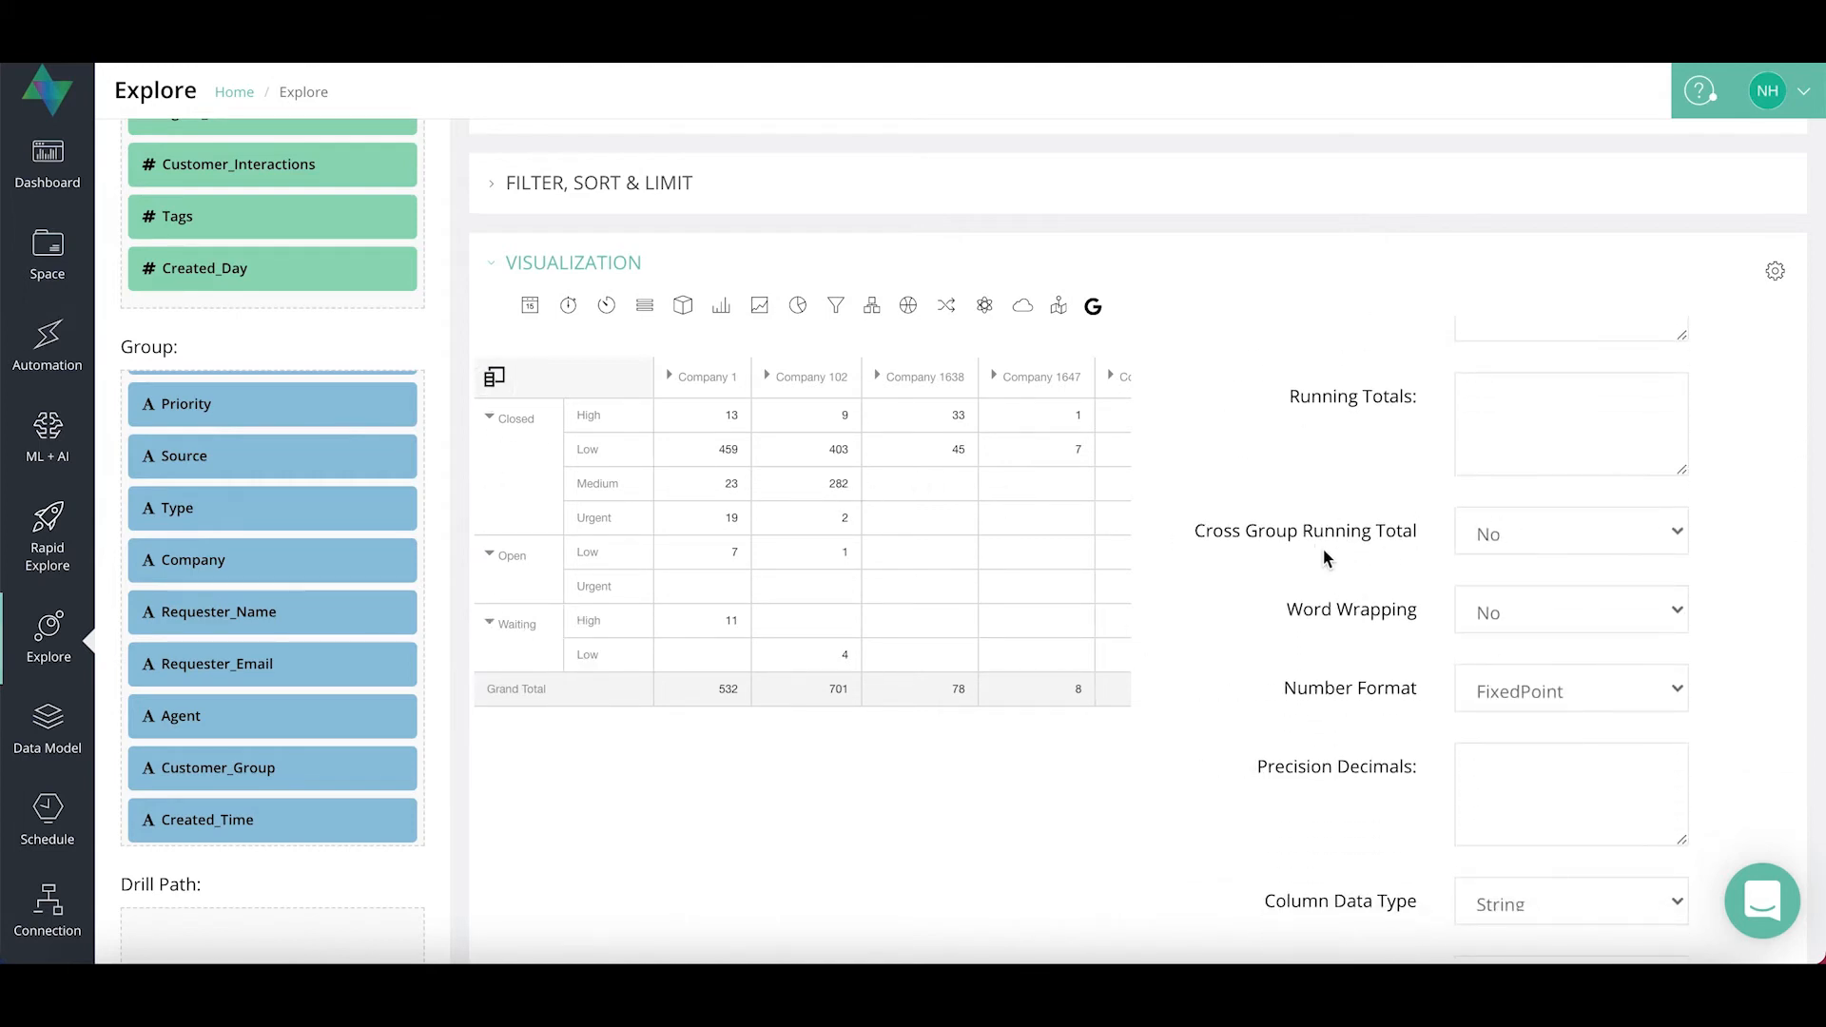
{"action": "left_click", "coordinate": [1574, 534]}
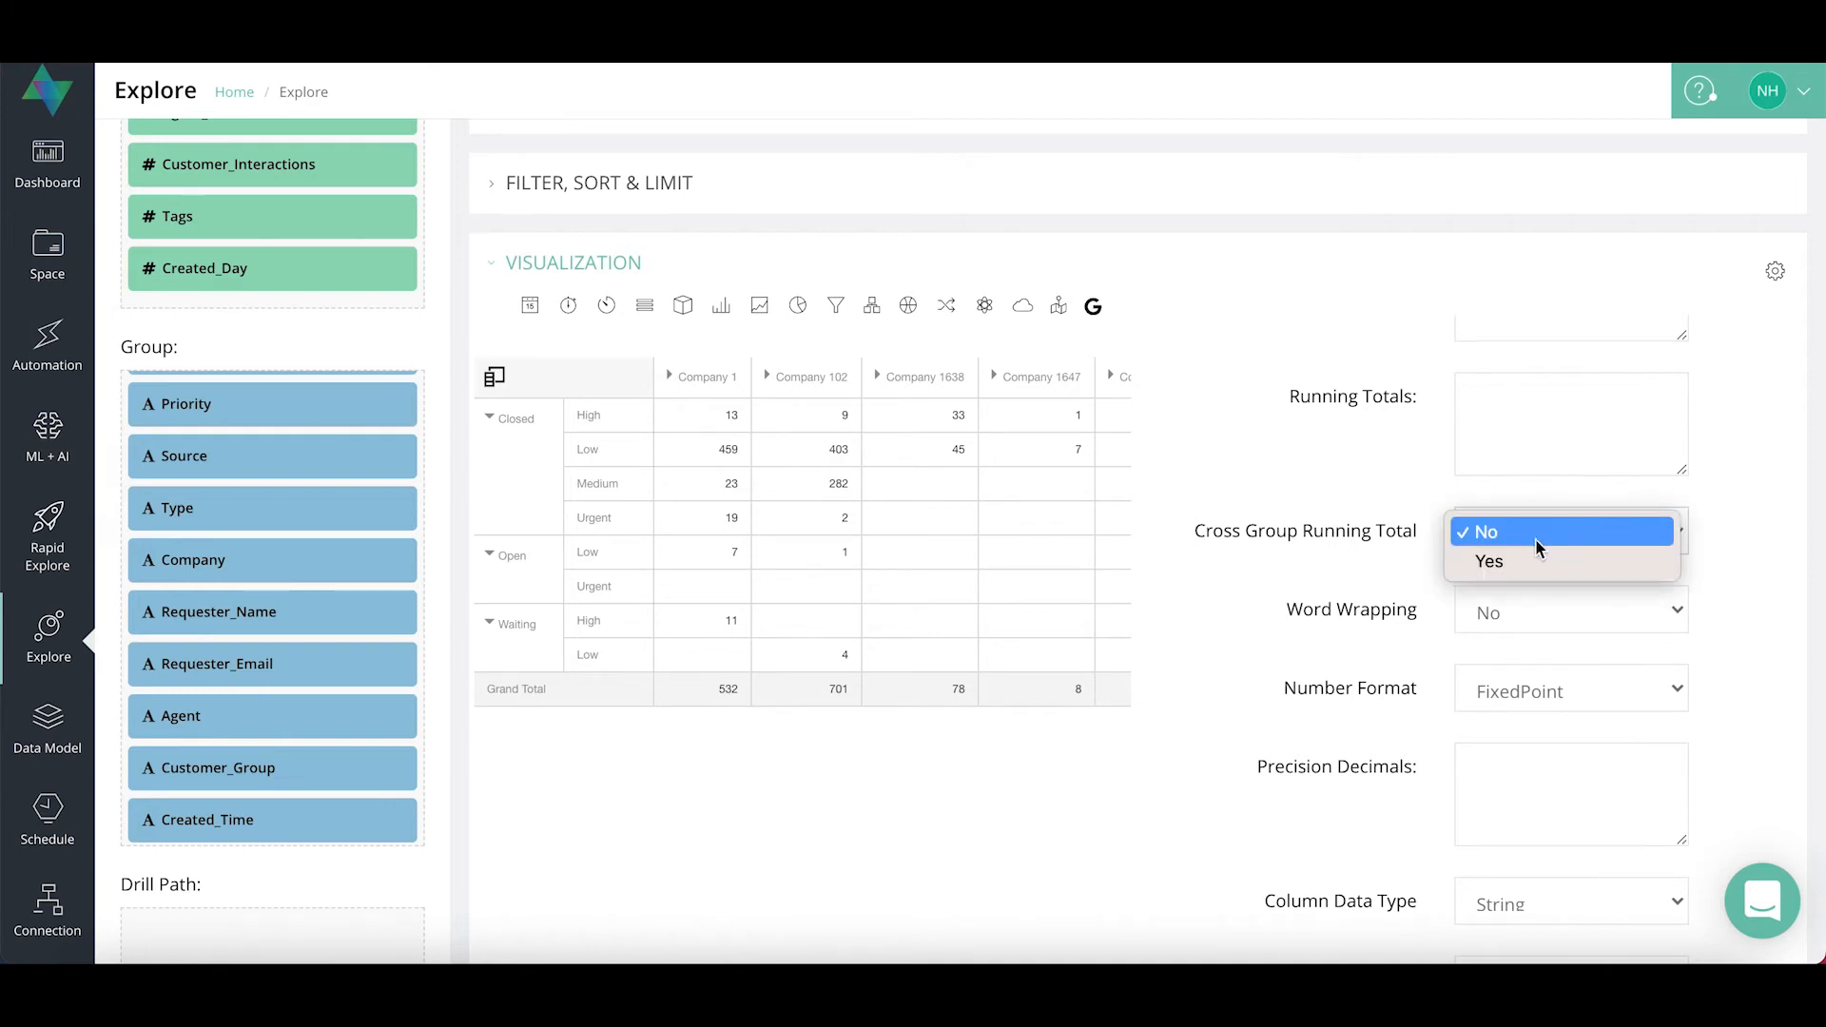
{"action": "left_click", "coordinate": [1691, 530]}
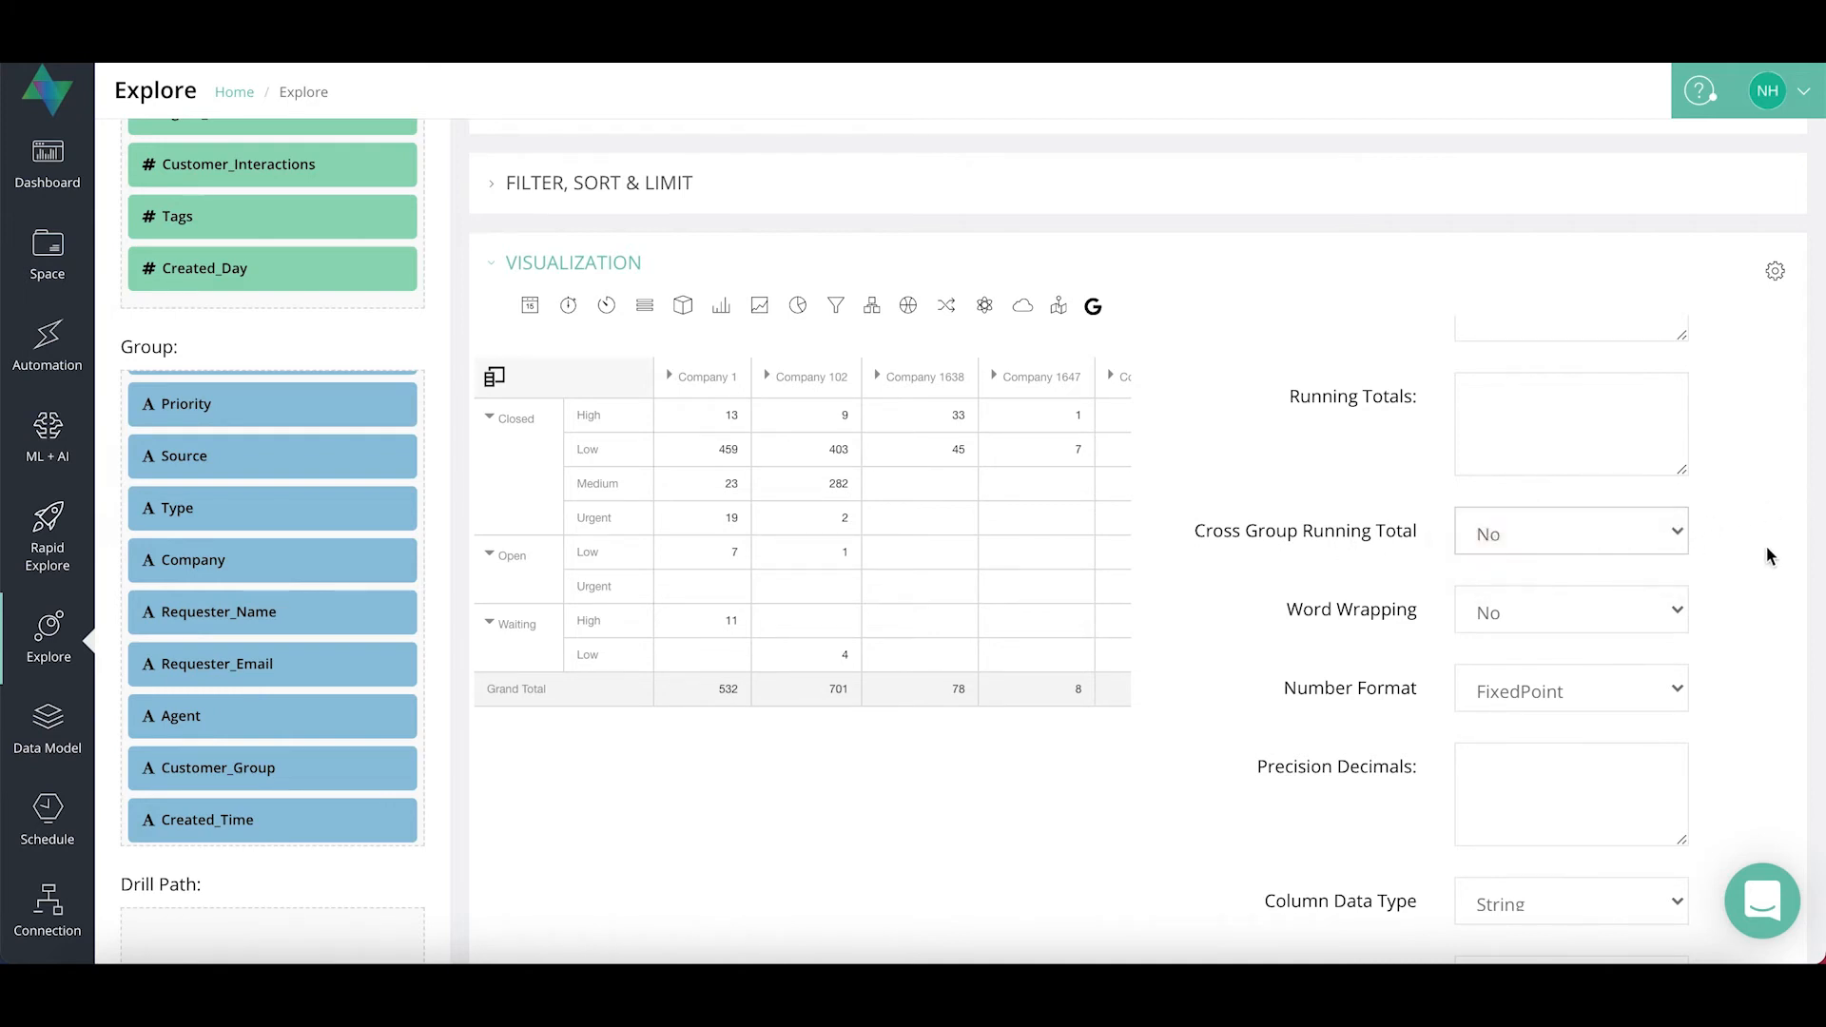
Try Word Wrapping set to Yes on the pivot table, and switch it back to No
{"action": "scroll", "coordinate": [1710, 607], "scroll_direction": "down", "scroll_amount": 1}
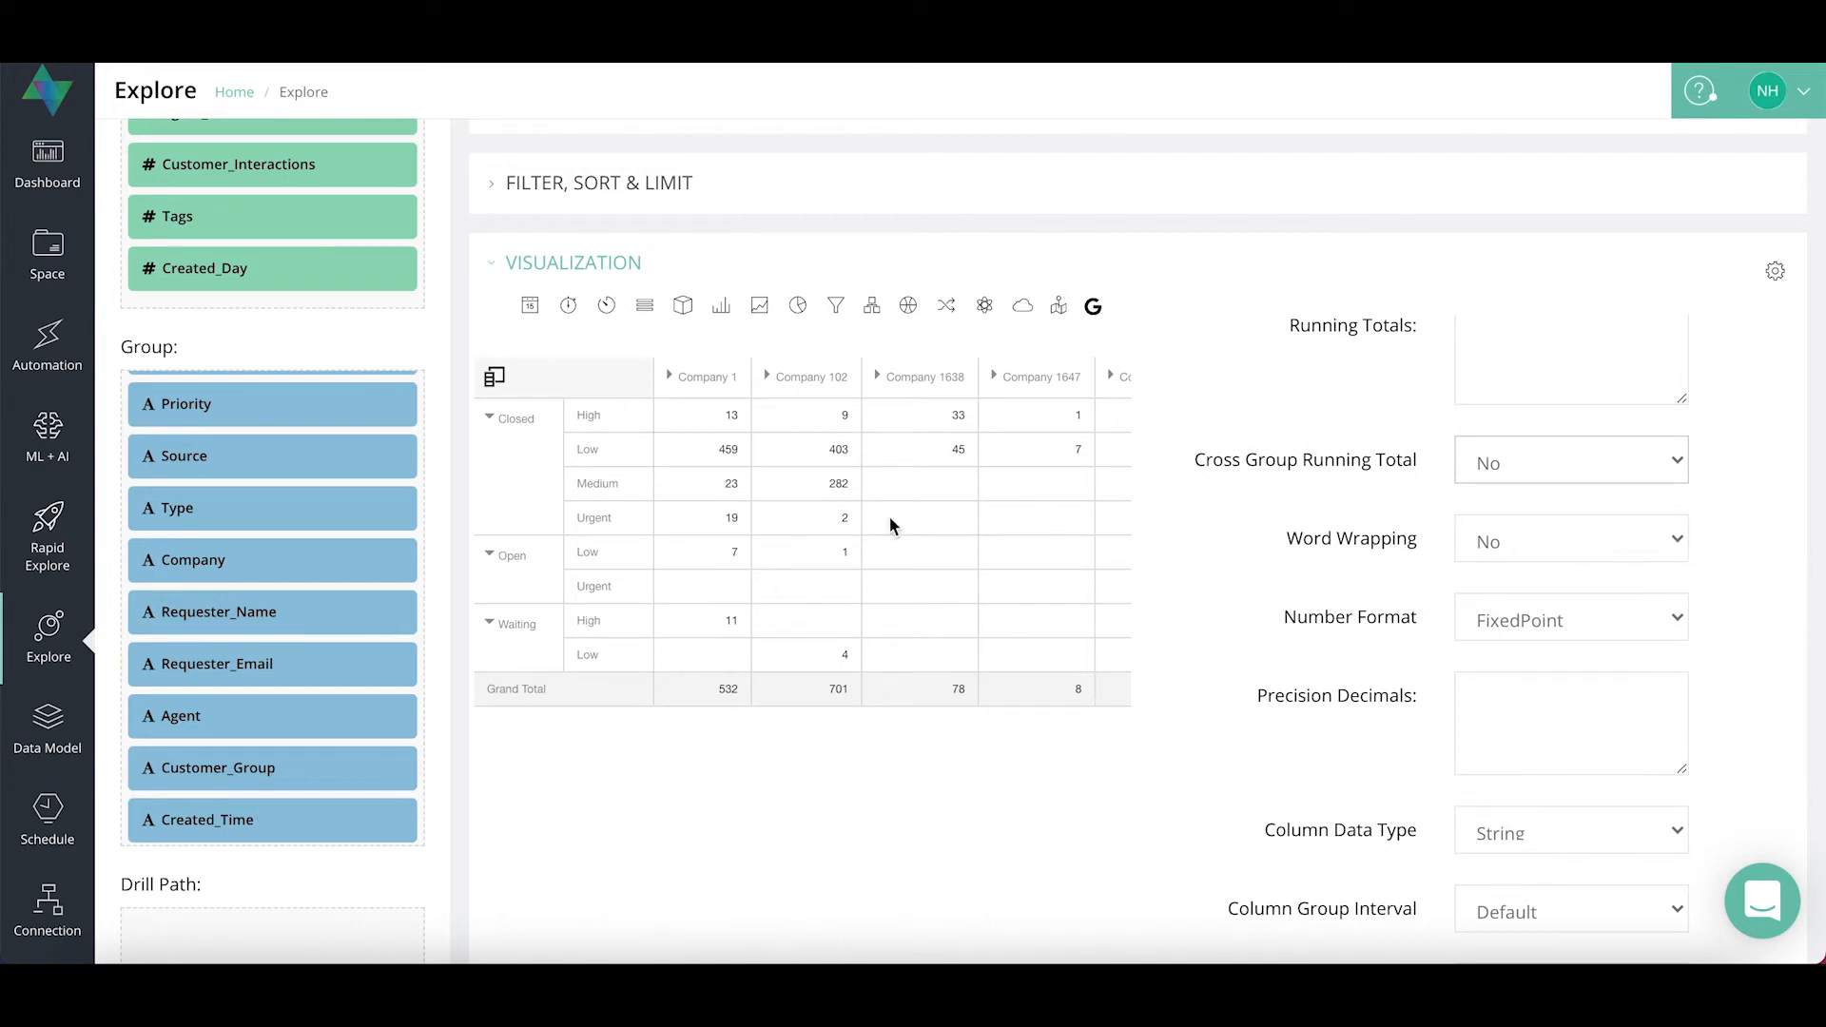
{"action": "left_click", "coordinate": [1653, 541]}
{"action": "left_click", "coordinate": [1533, 571]}
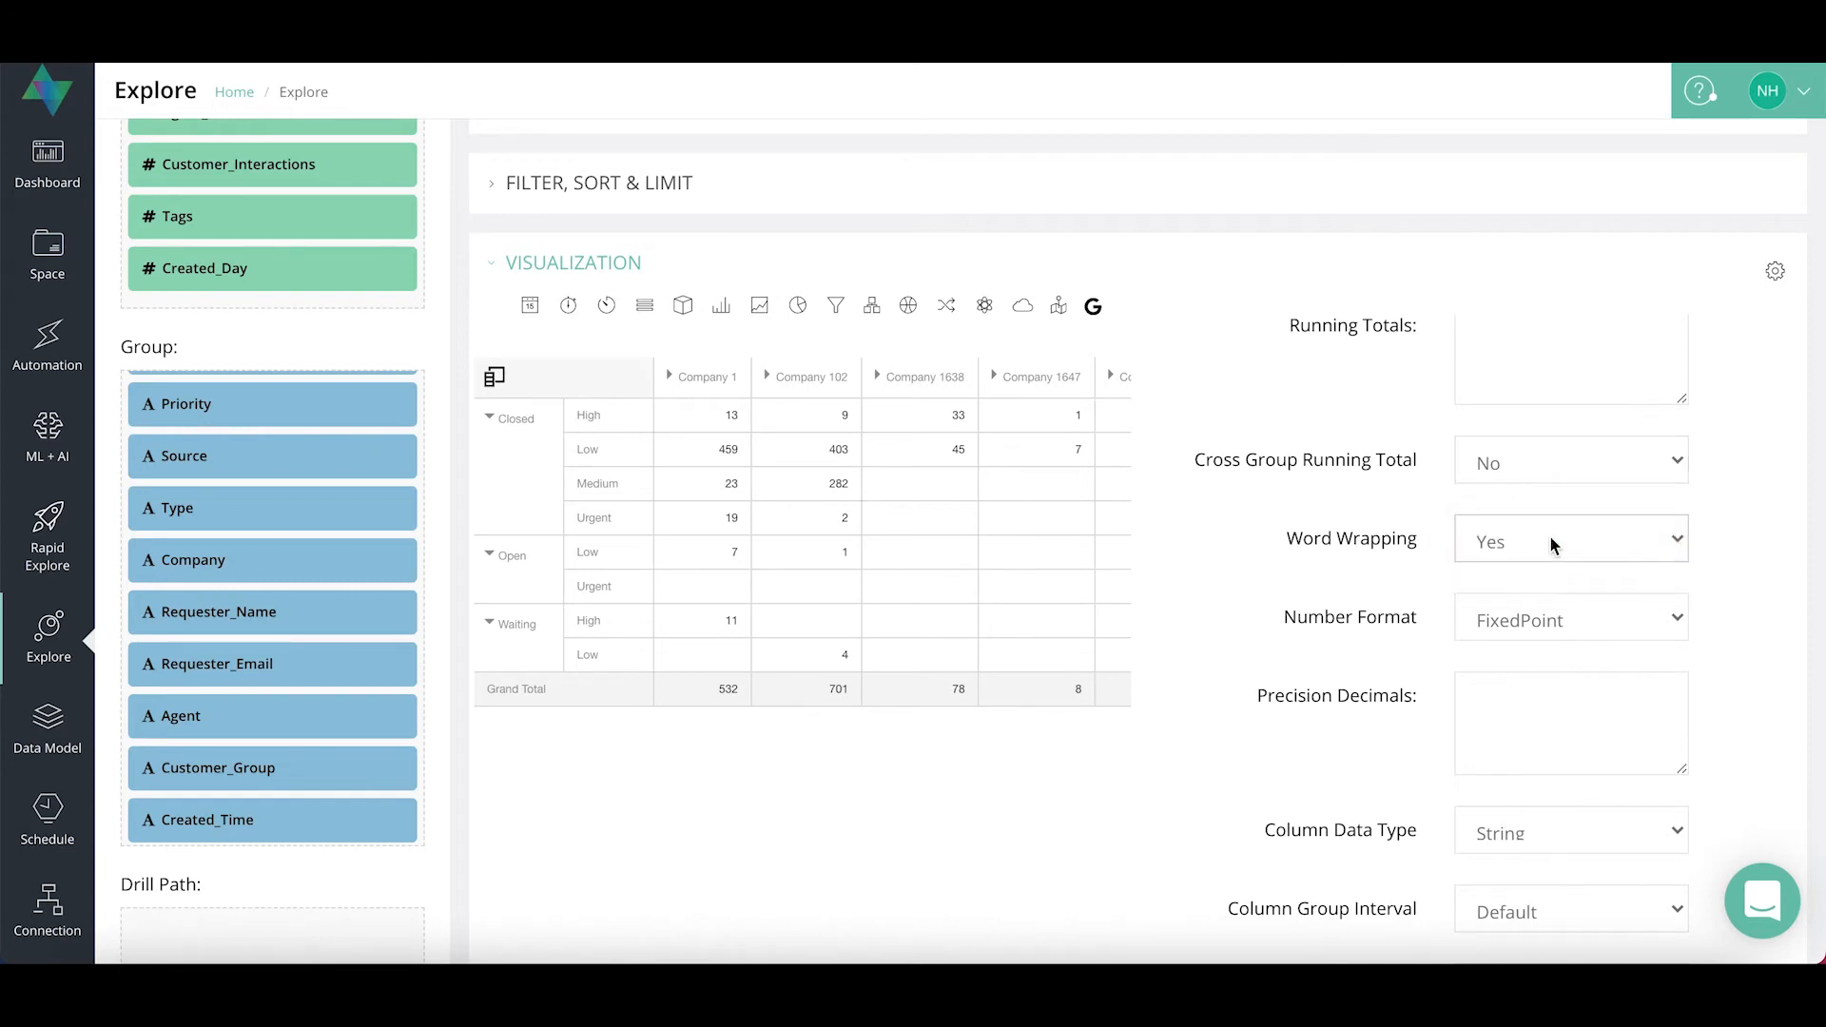
{"action": "left_click", "coordinate": [1548, 534]}
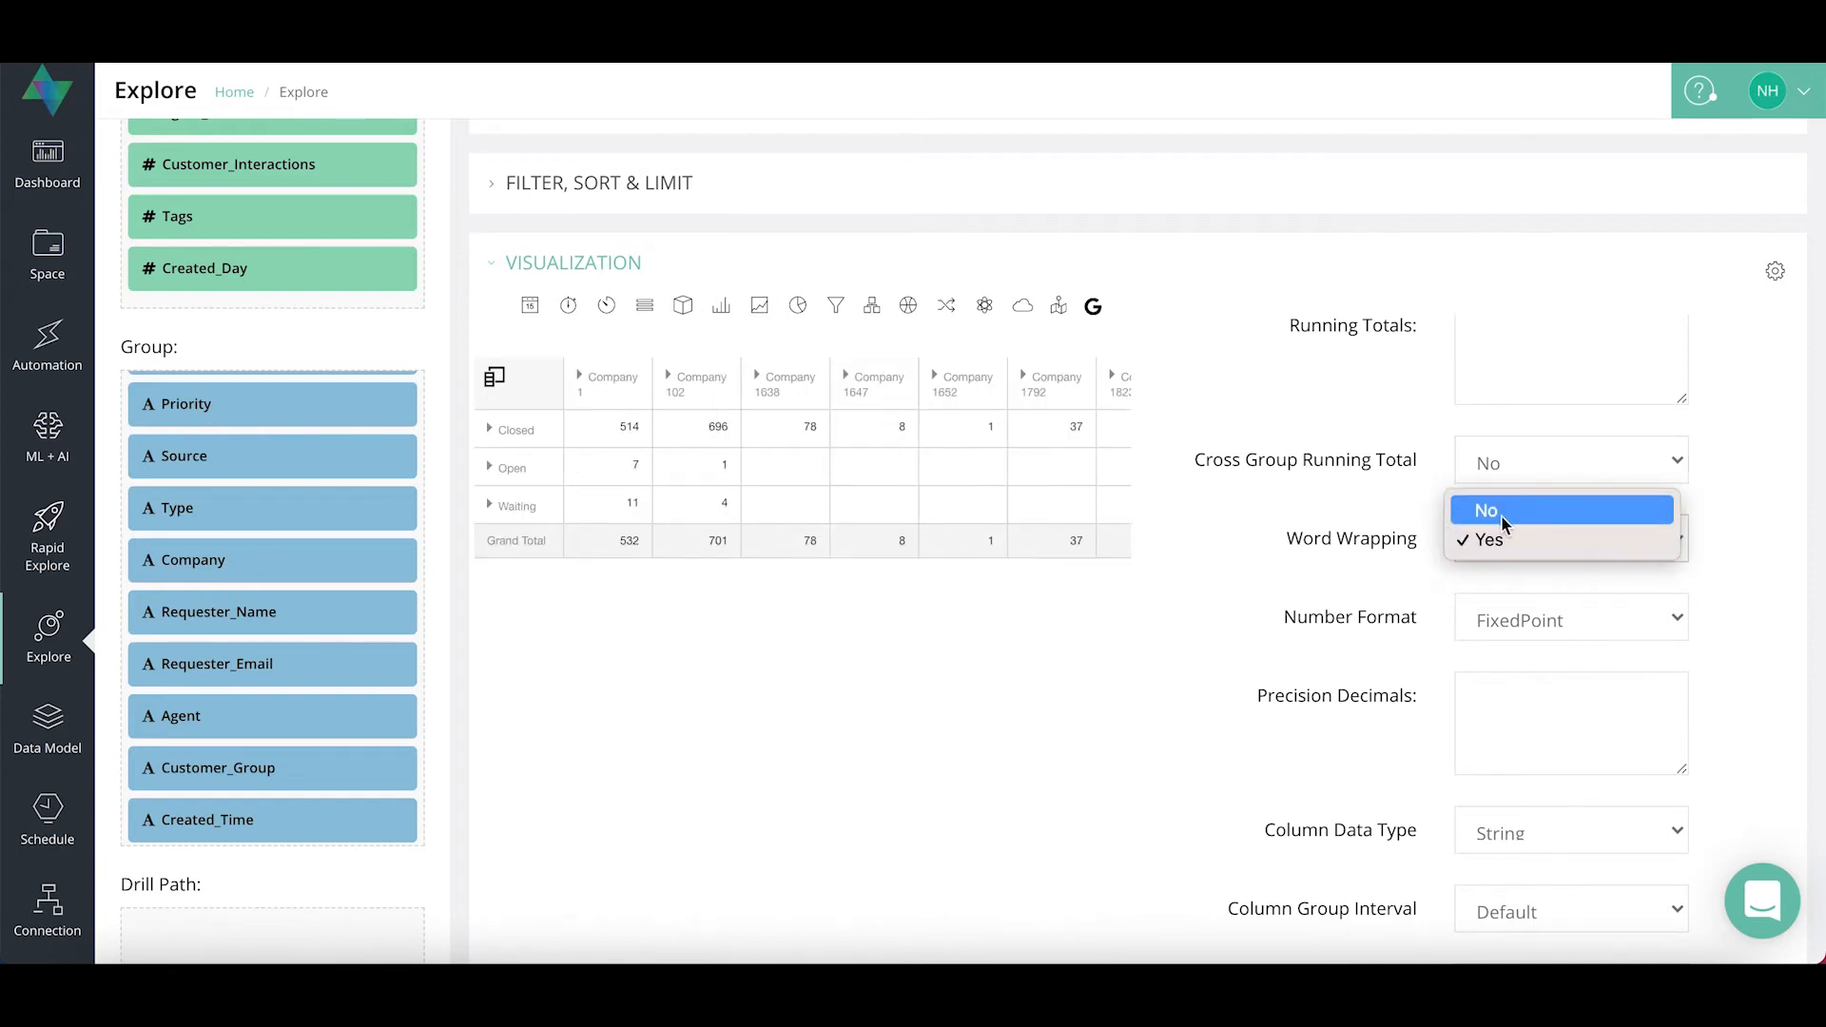
{"action": "left_click", "coordinate": [1501, 514]}
Review the available Number Format options and keep FixedPoint
{"action": "scroll", "coordinate": [1710, 613], "scroll_direction": "down", "scroll_amount": 1}
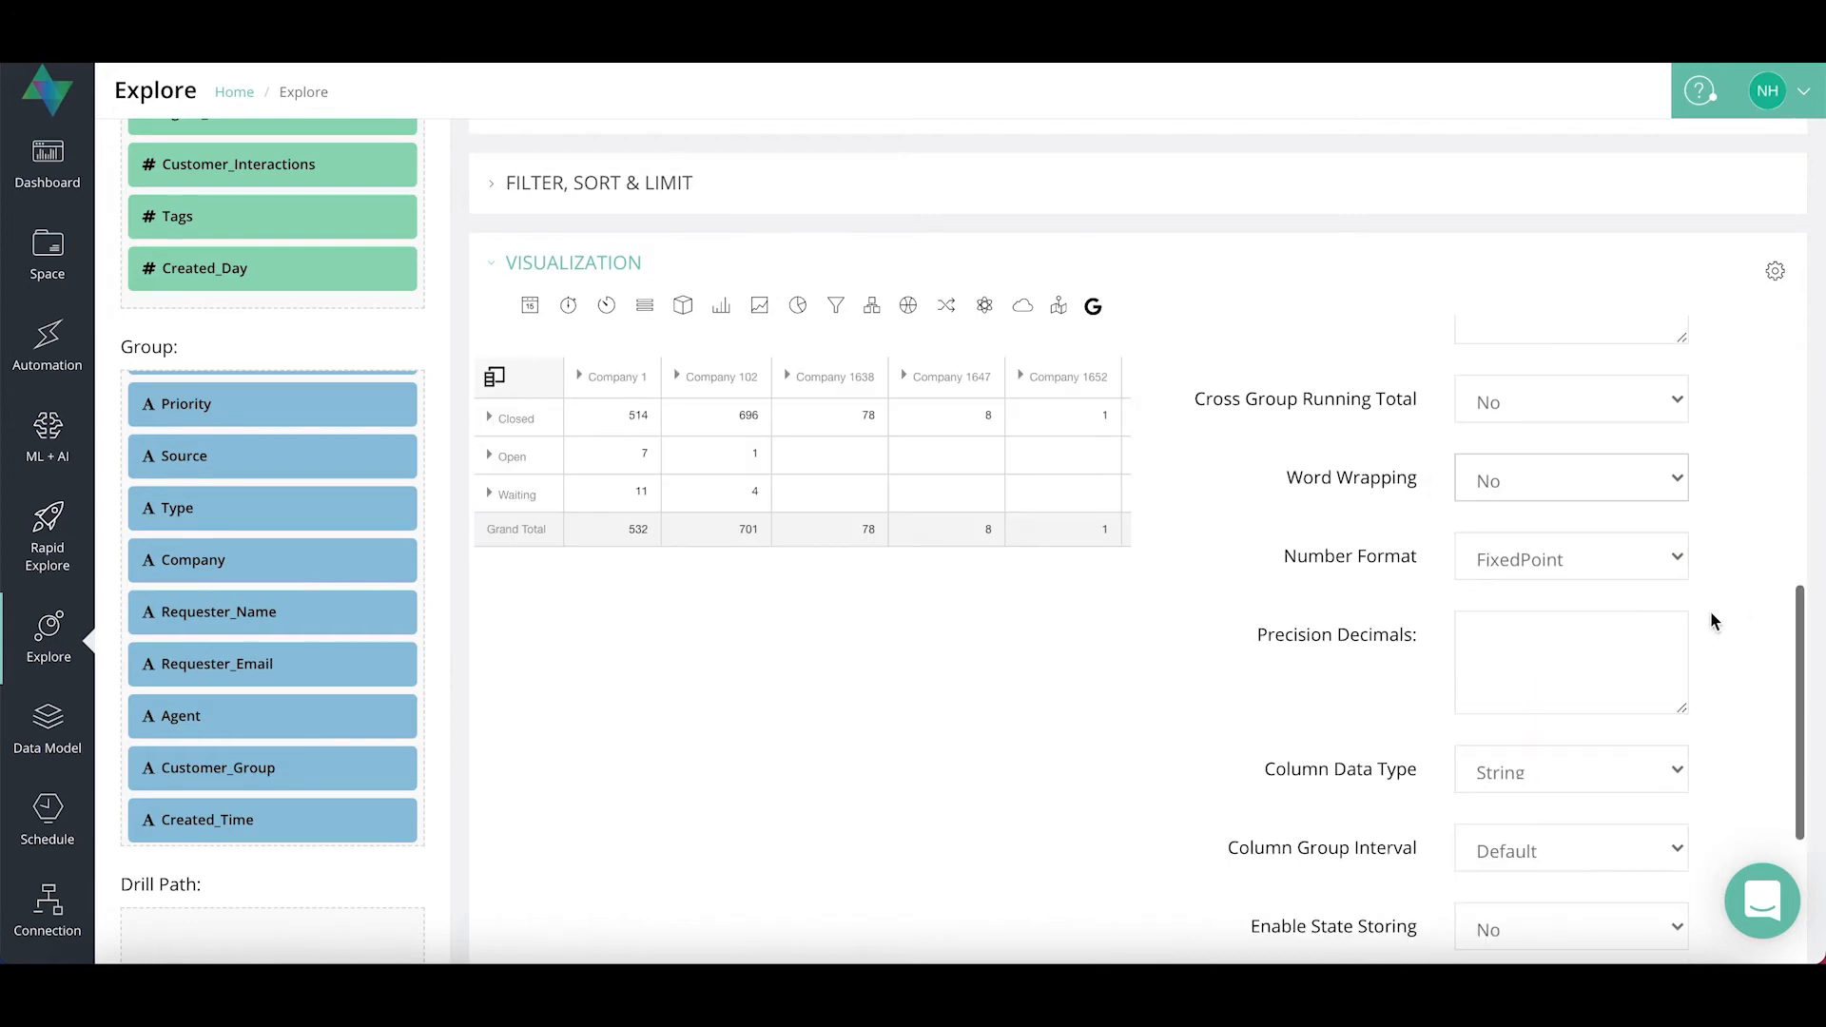
{"action": "left_click", "coordinate": [1614, 559]}
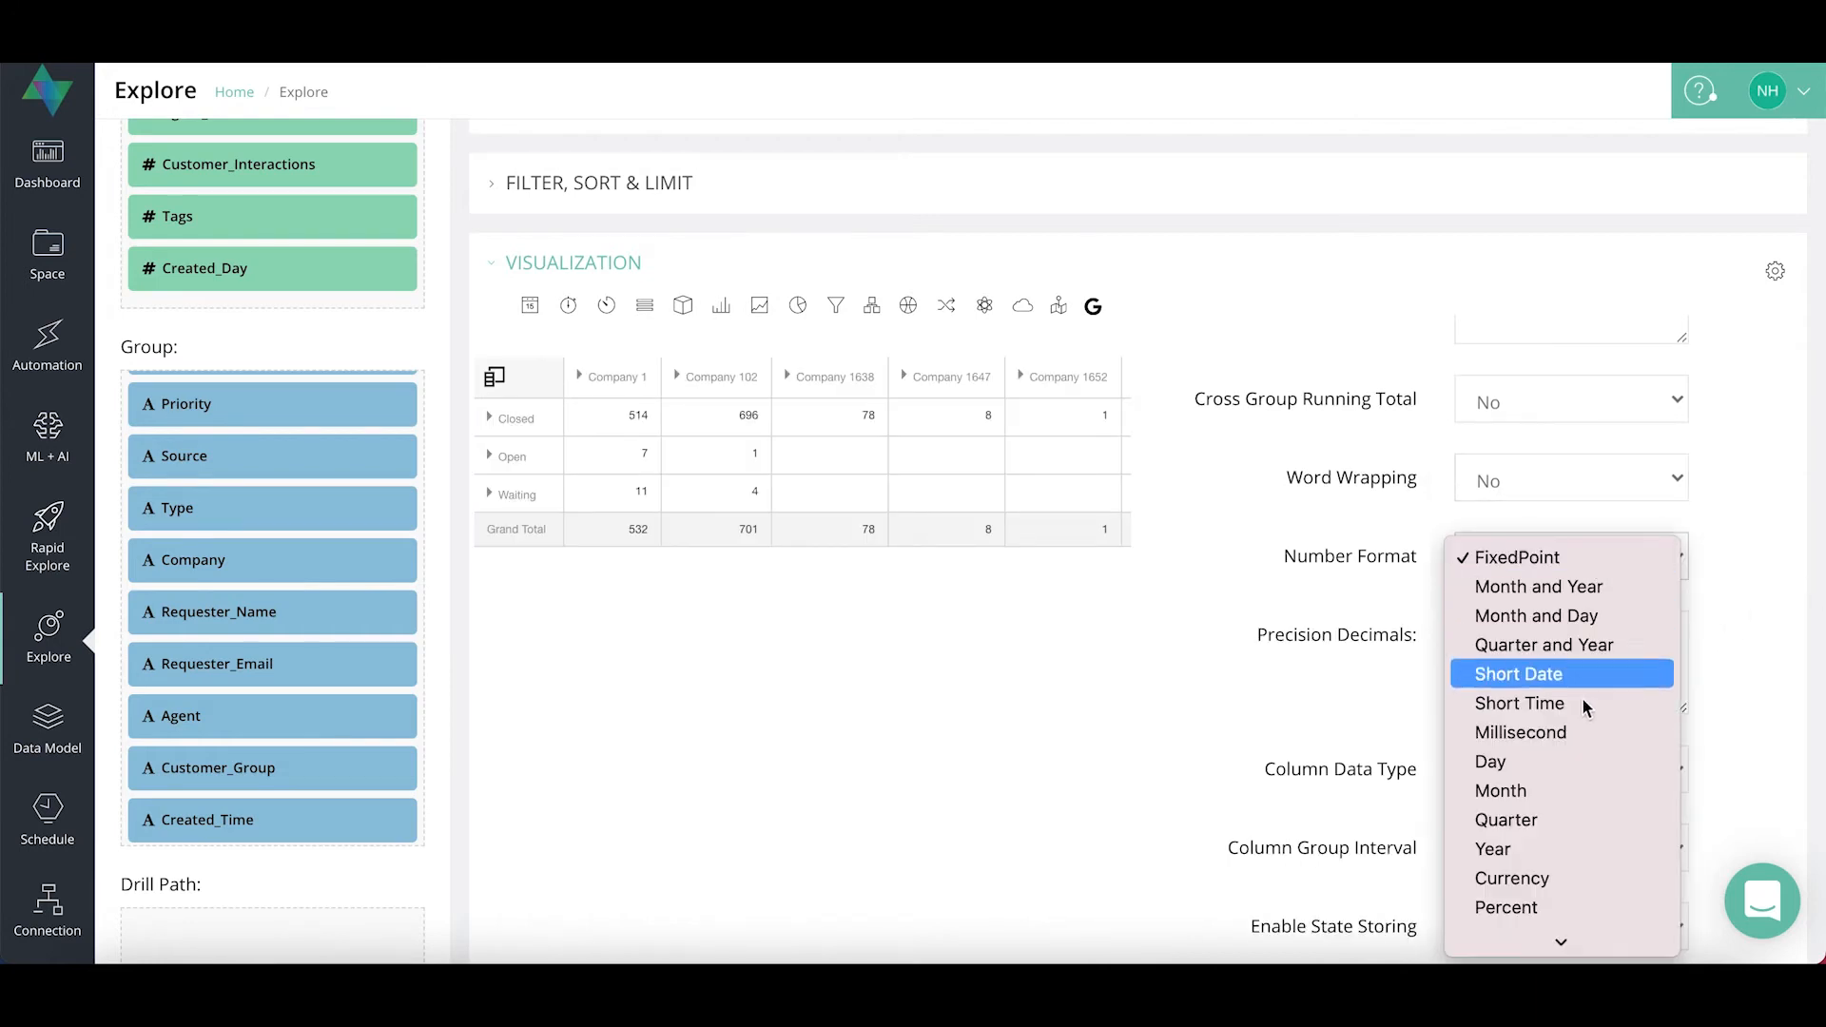
{"action": "scroll", "coordinate": [1544, 877], "scroll_direction": "down", "scroll_amount": 3}
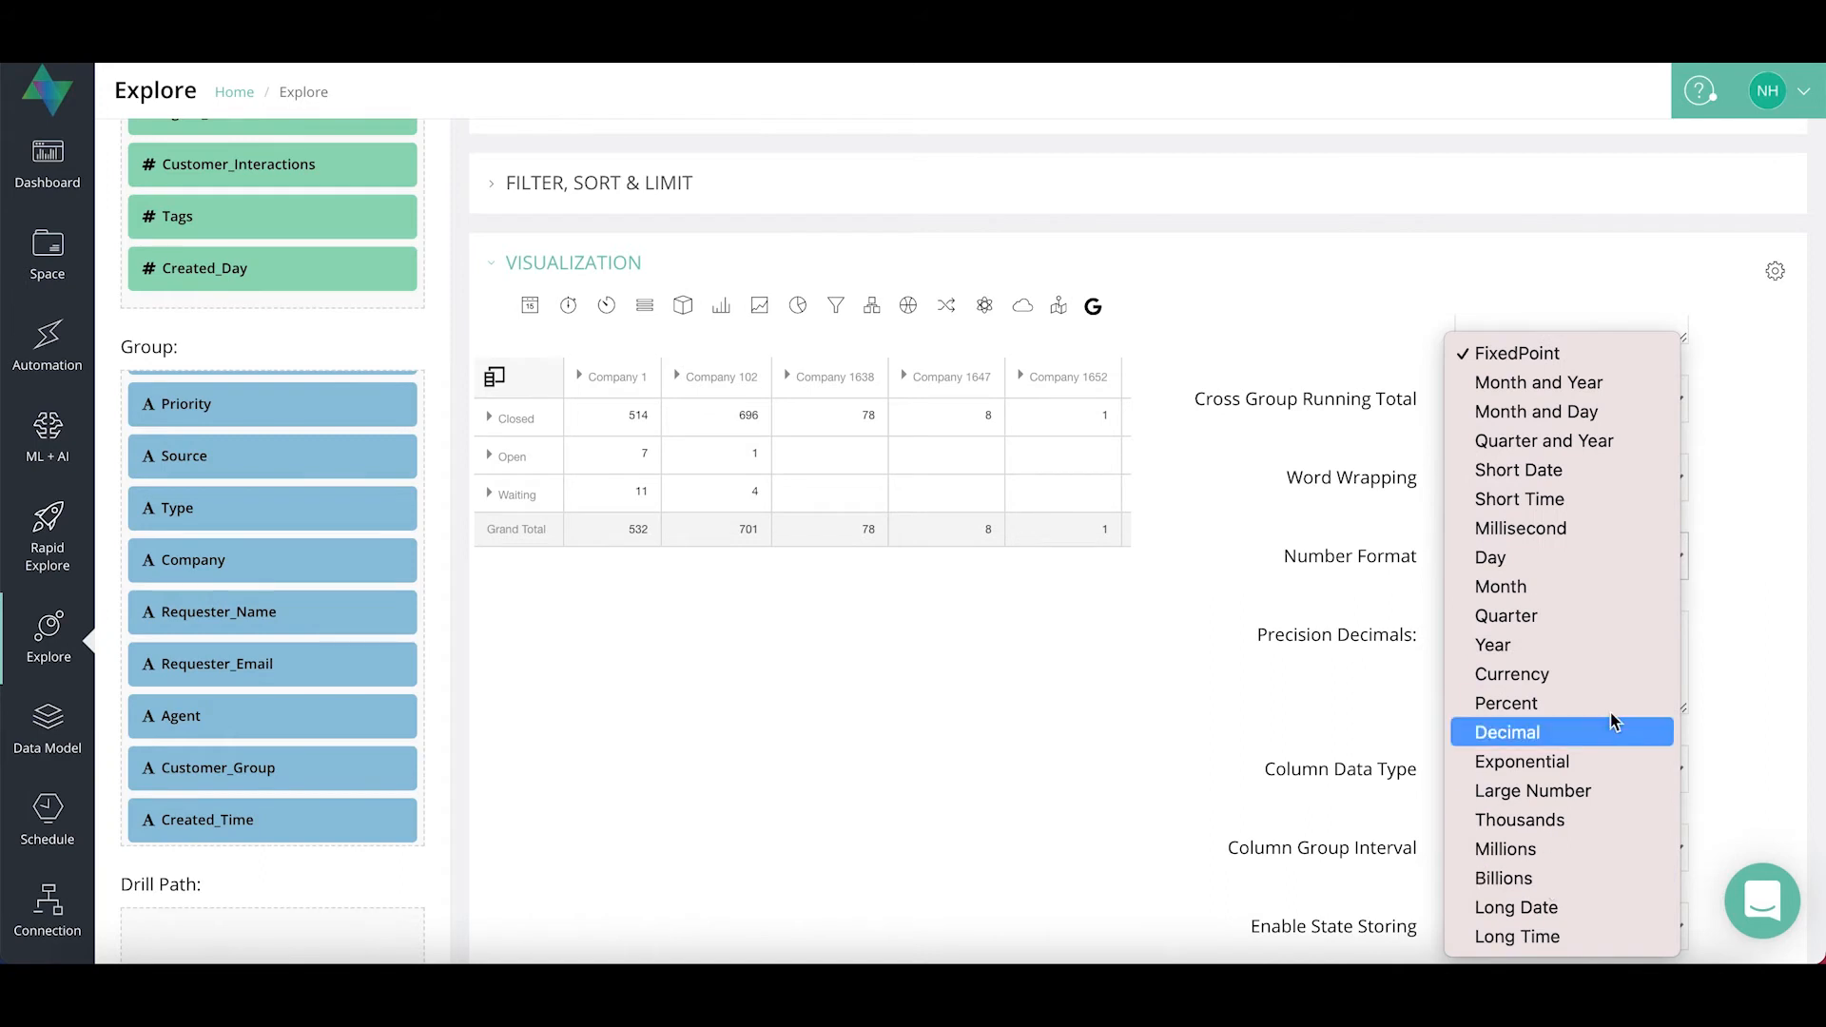
{"action": "left_click", "coordinate": [1730, 464]}
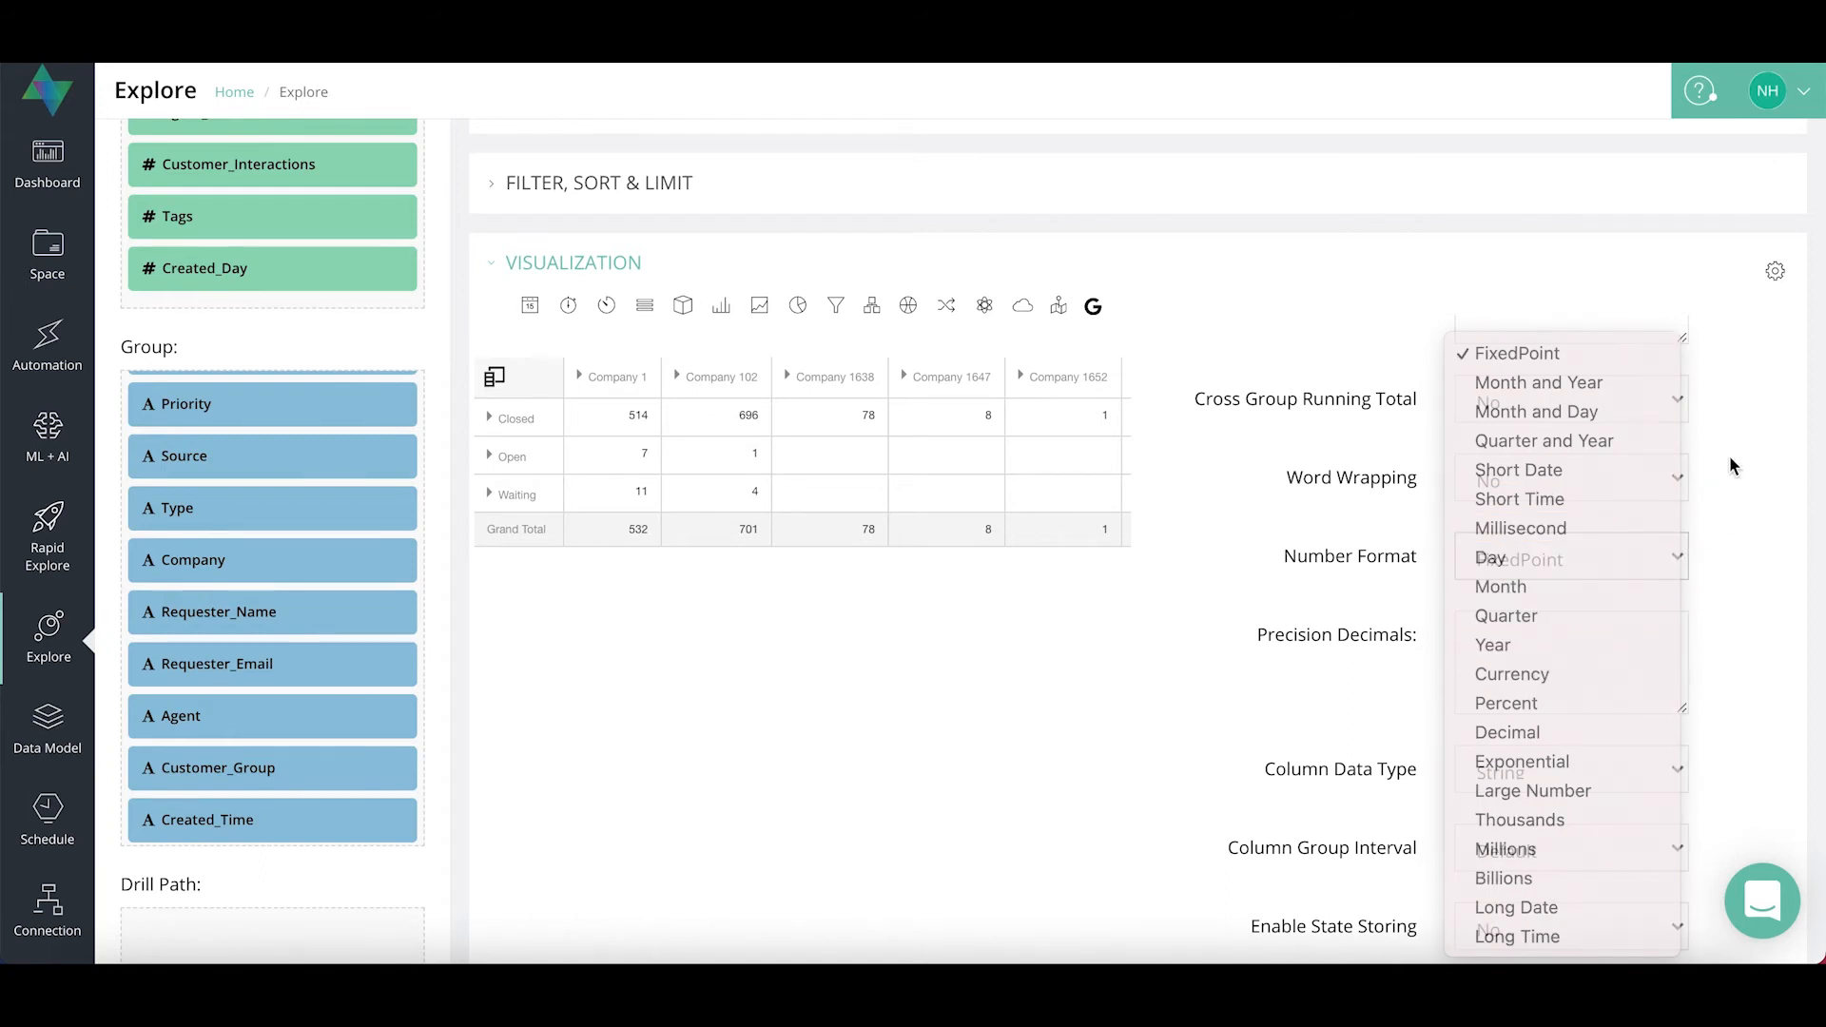
Try Precision Decimals of 2, check the values across the company columns, and clear the entry again
{"action": "scroll", "coordinate": [1613, 559], "scroll_direction": "down", "scroll_amount": 3}
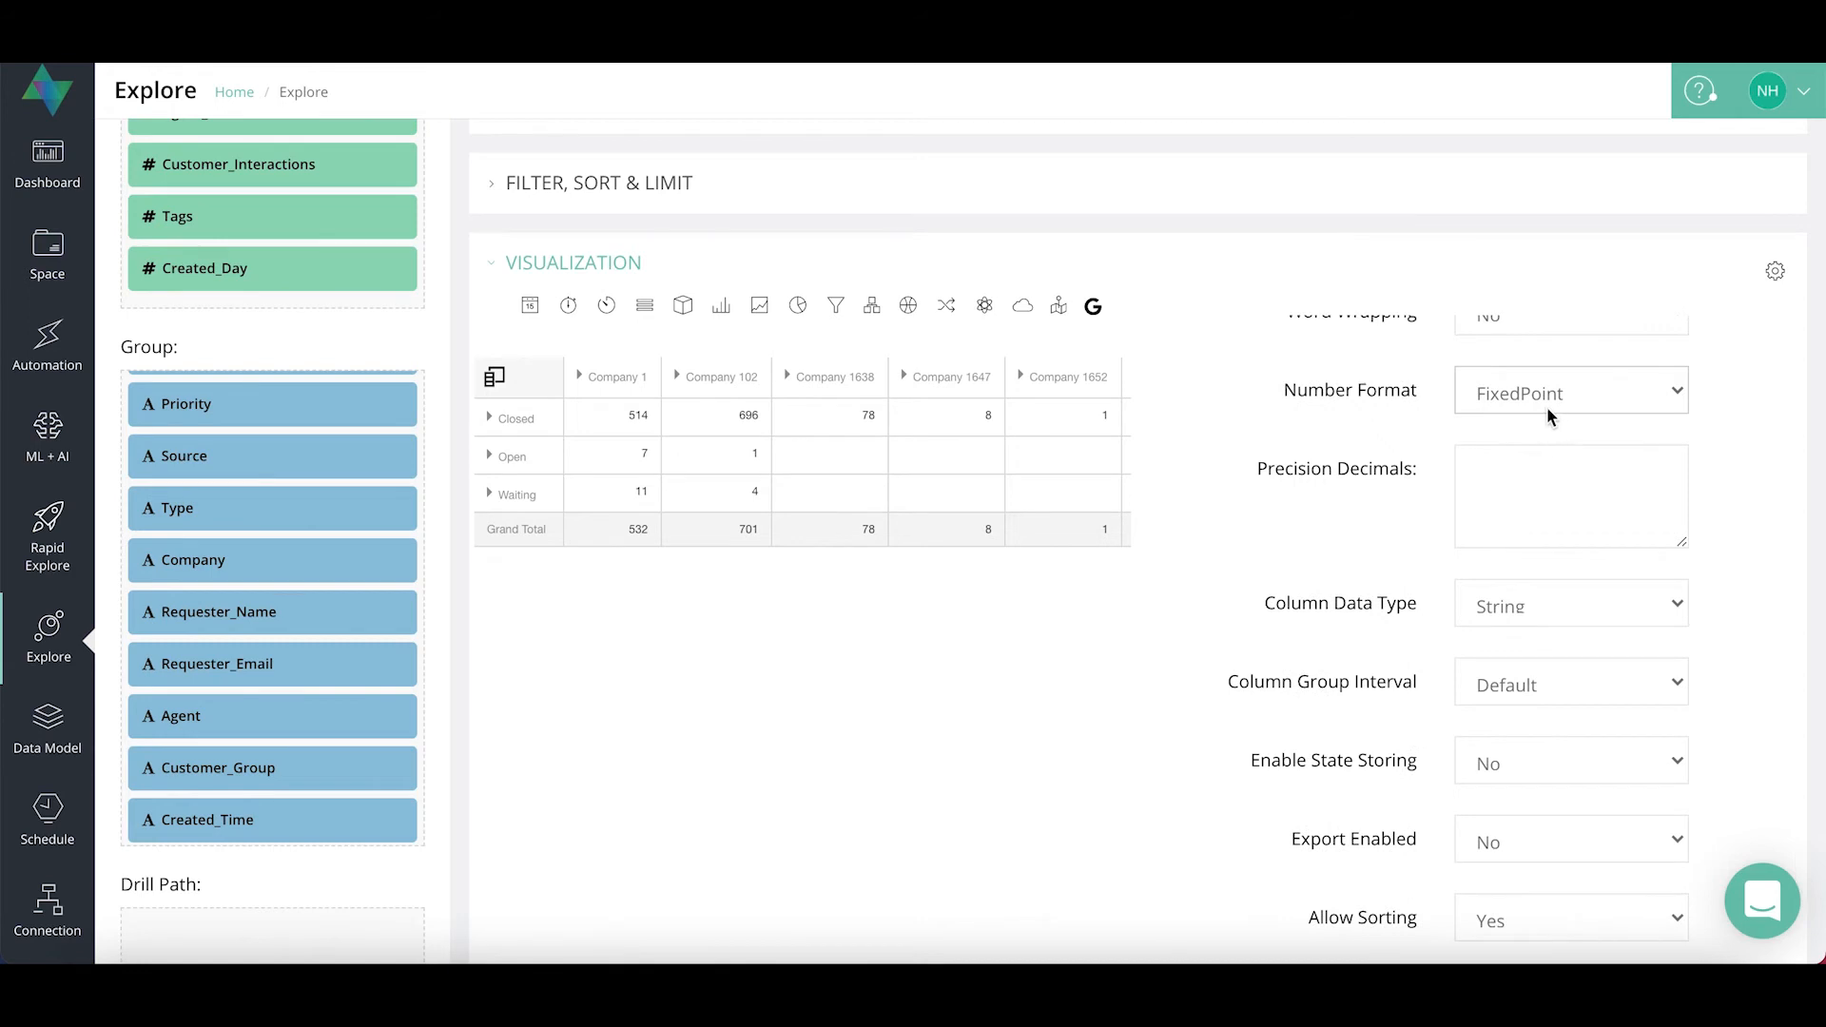
{"action": "scroll", "coordinate": [1408, 442], "scroll_direction": "down", "scroll_amount": 1}
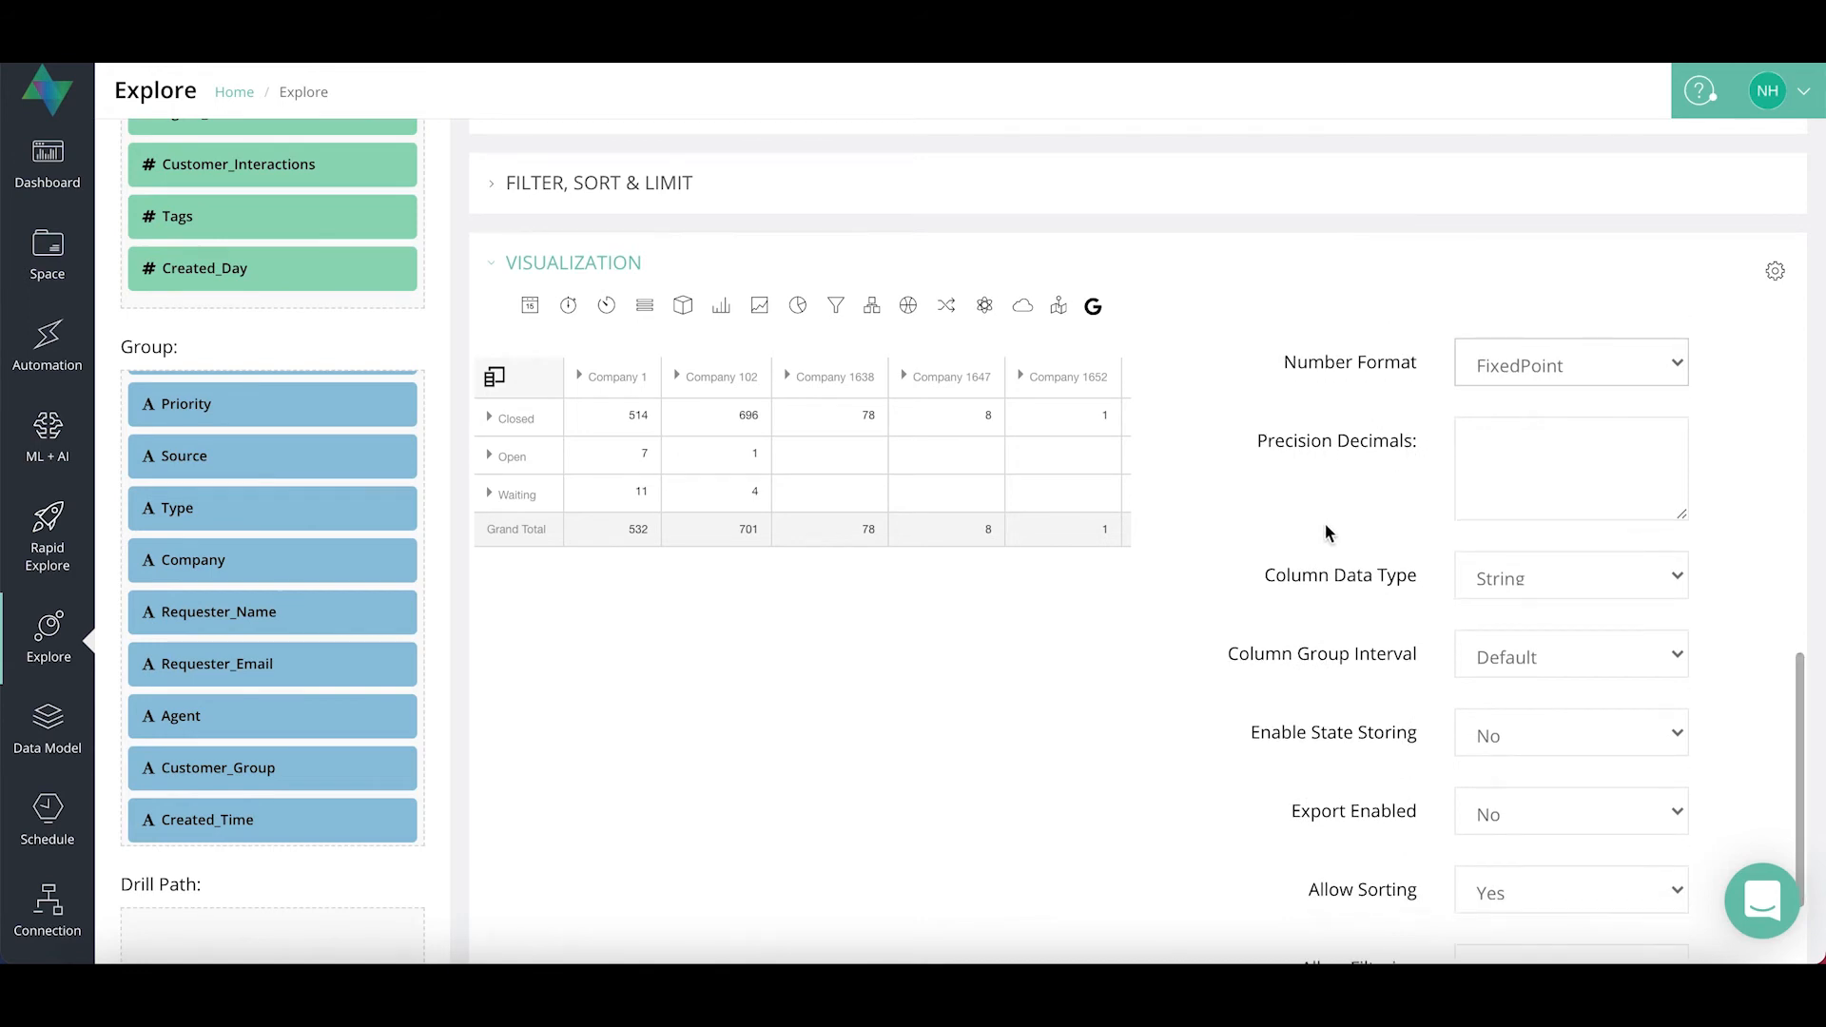
{"action": "left_click", "coordinate": [1498, 440]}
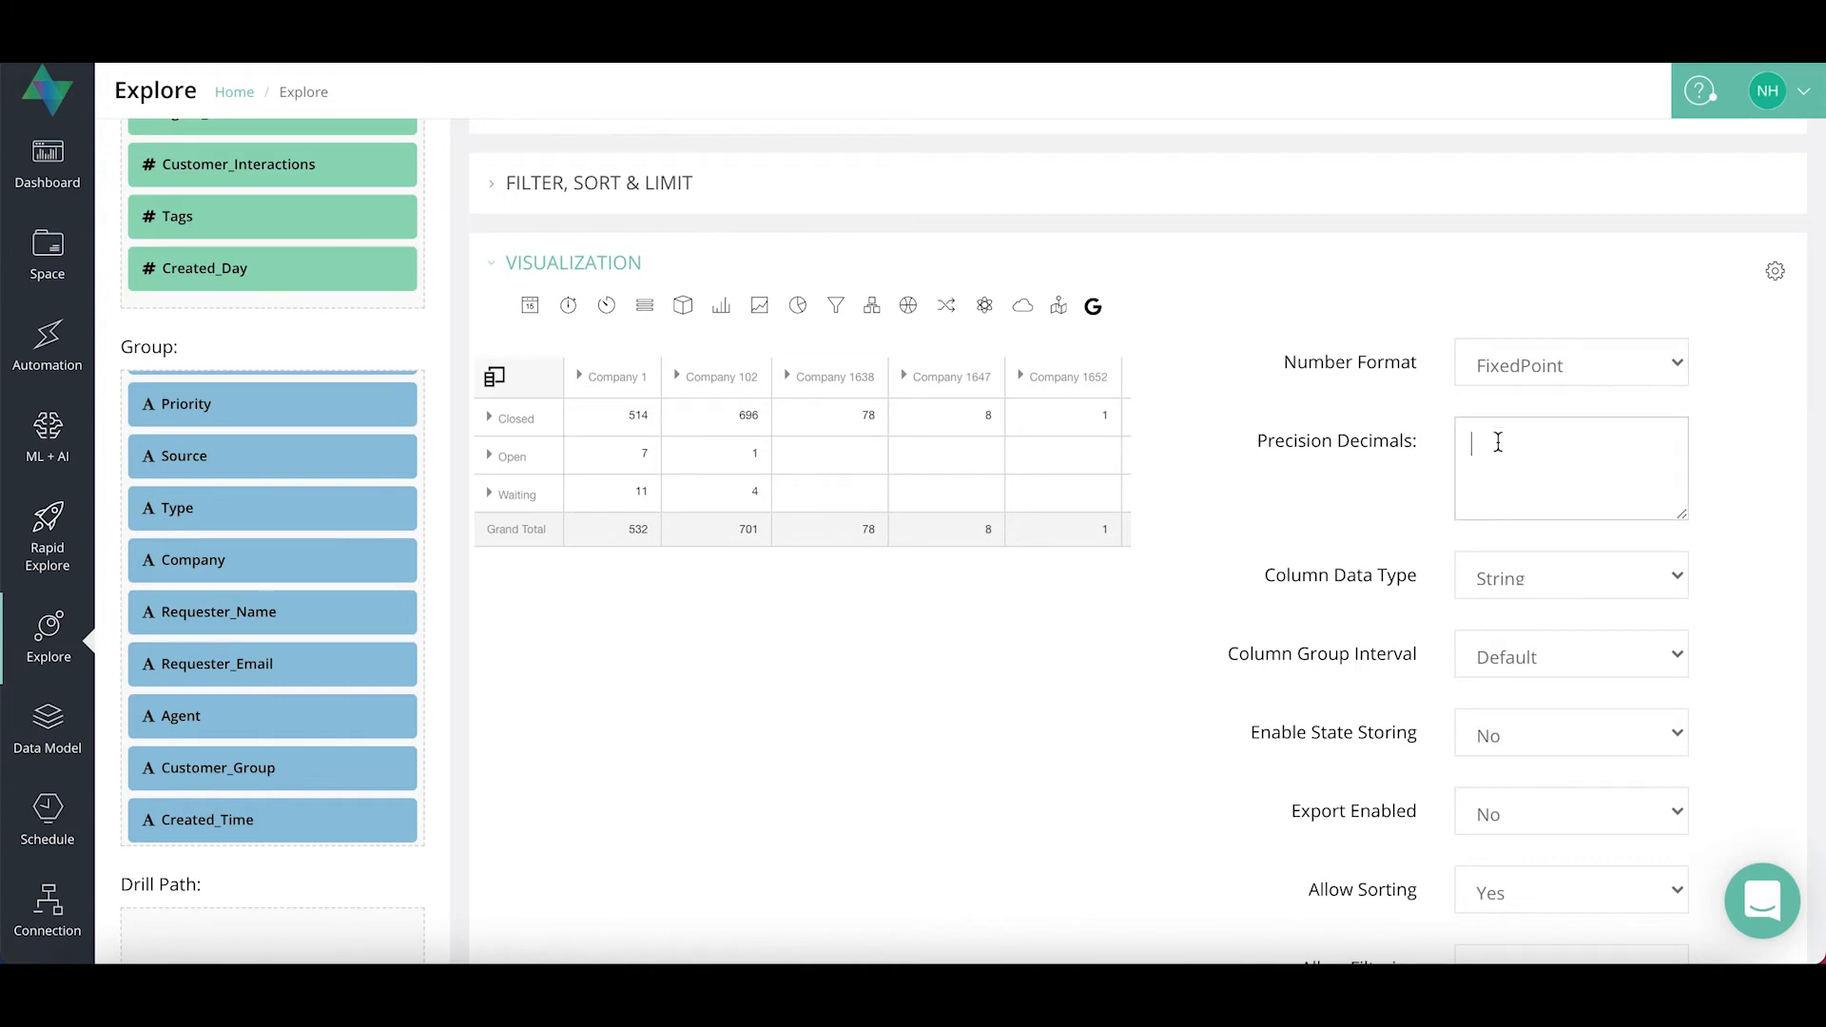
{"action": "type", "text": "2"}
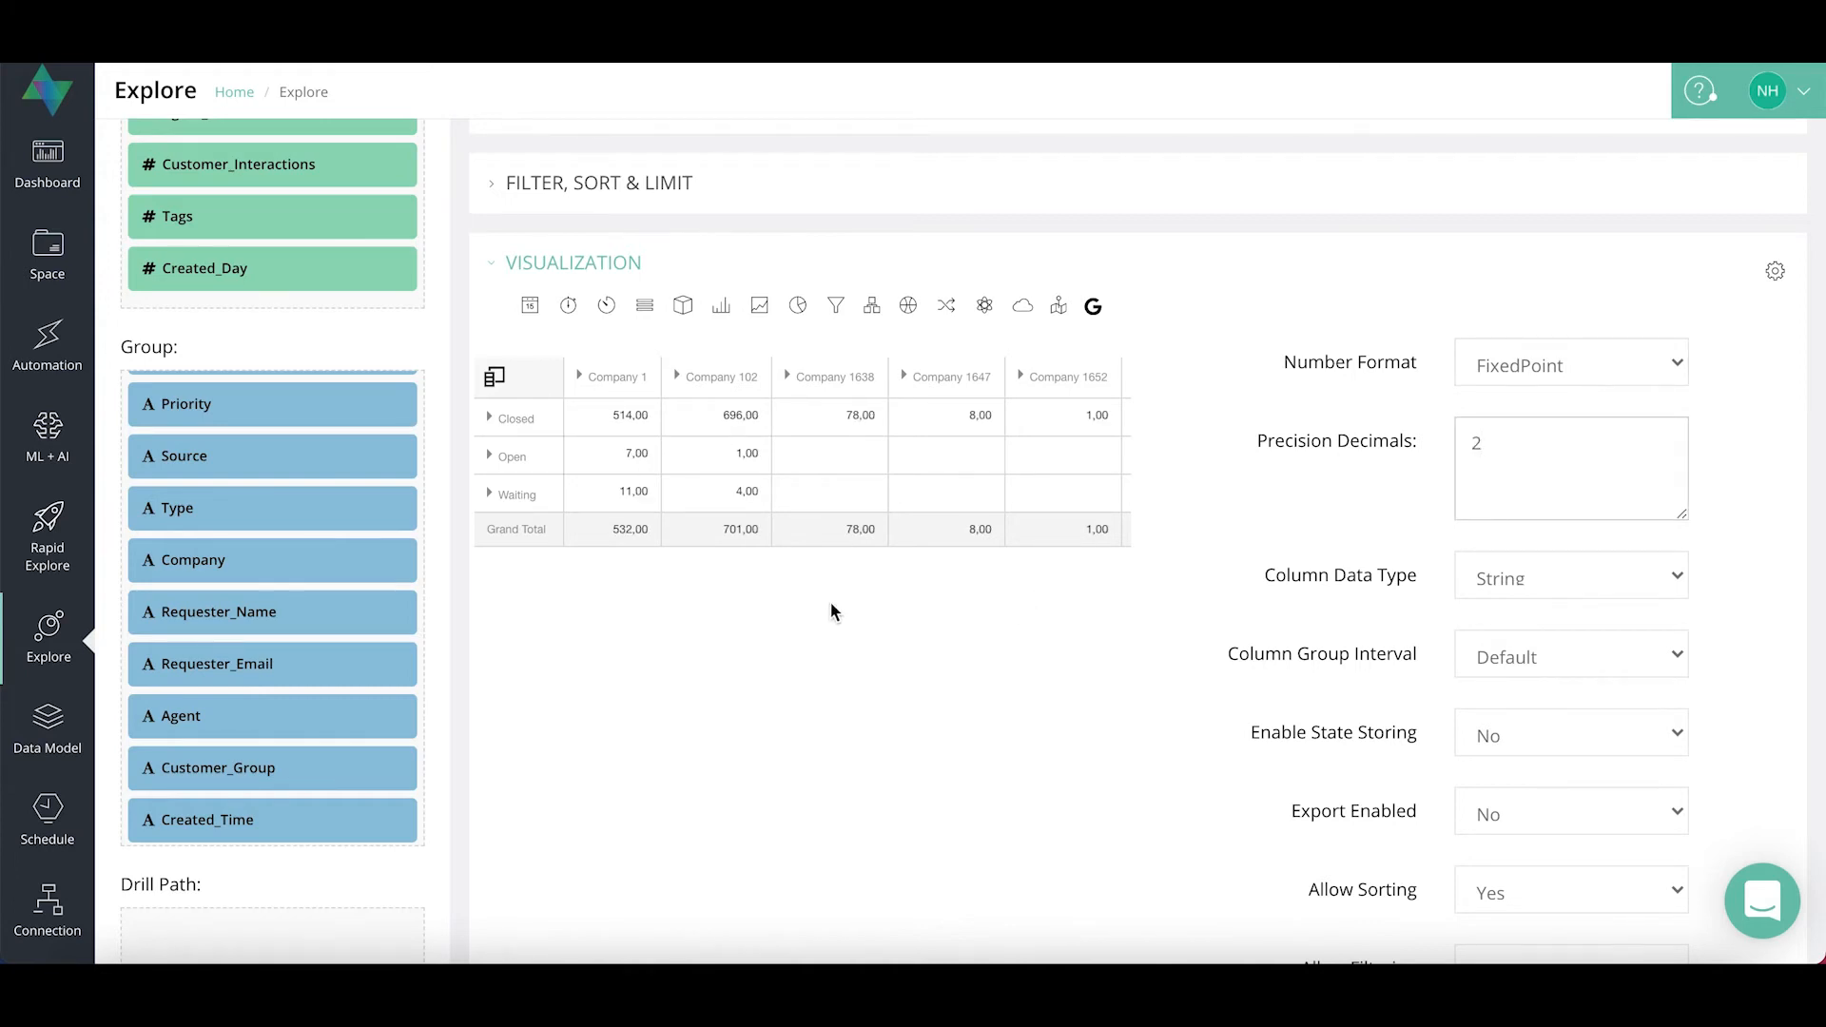
{"action": "scroll", "coordinate": [947, 502], "scroll_direction": "right", "scroll_amount": 8}
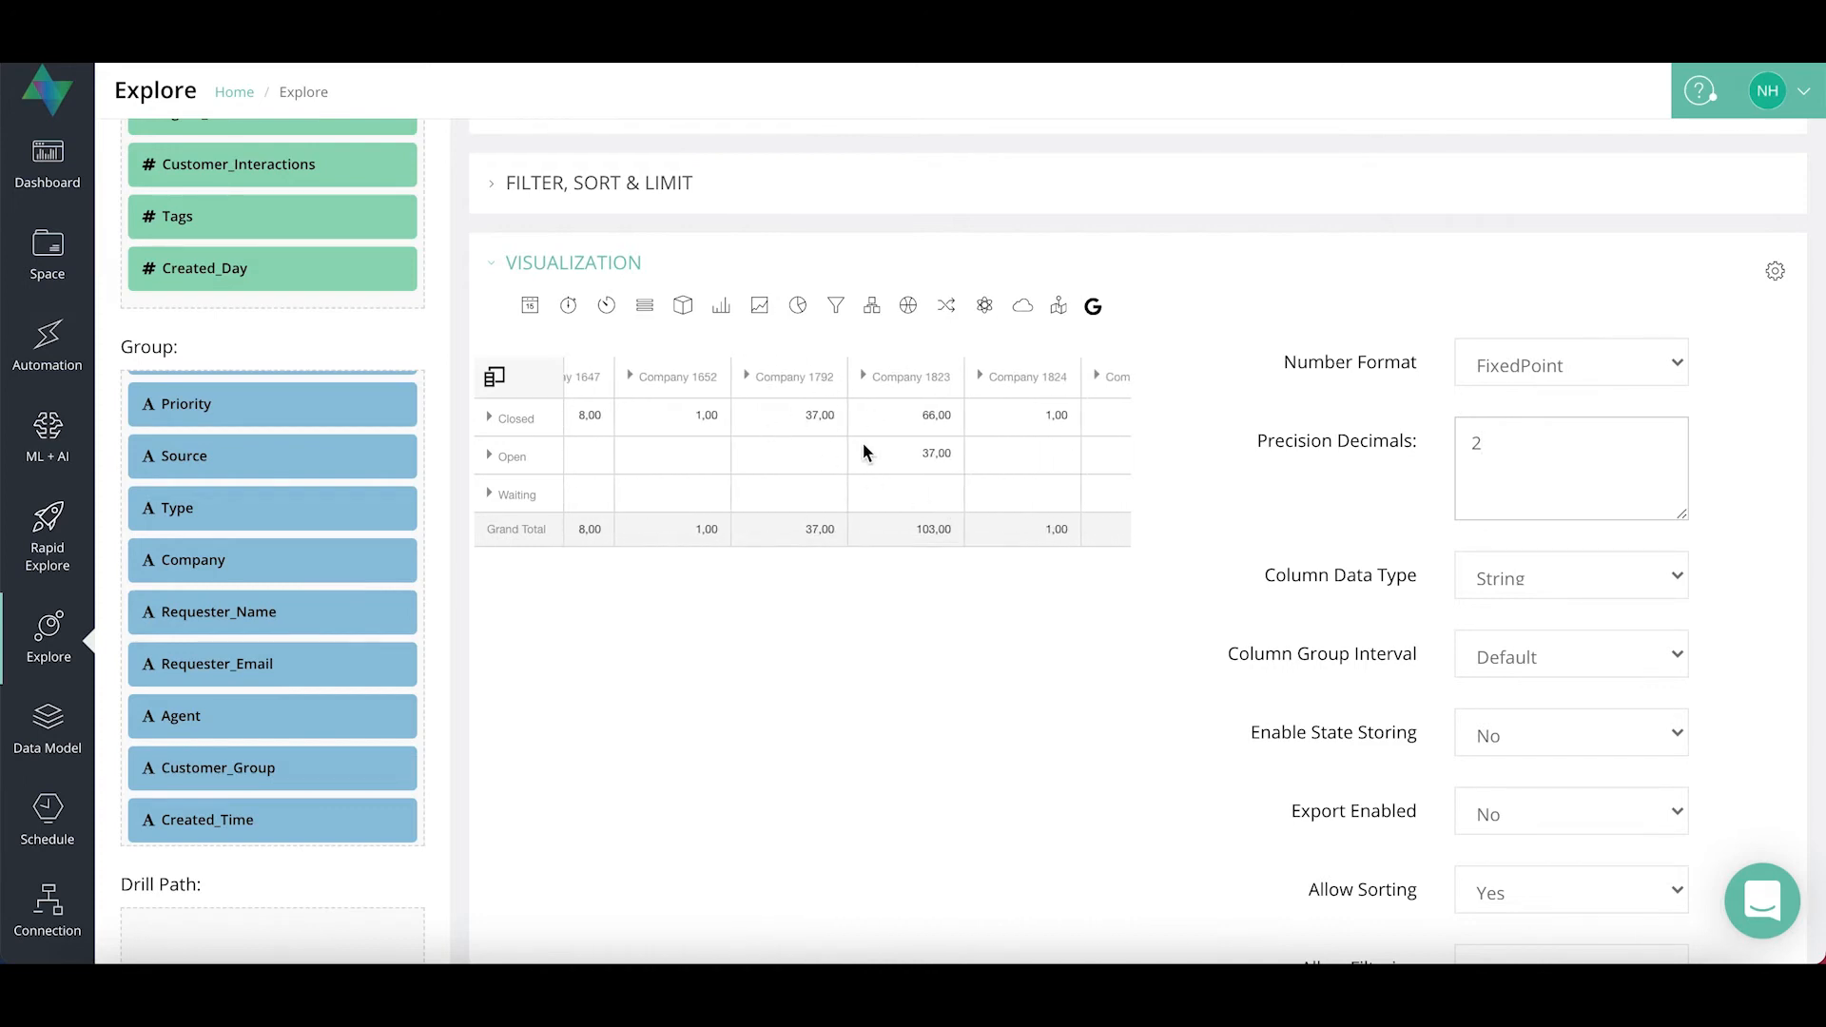
{"action": "scroll", "coordinate": [864, 445], "scroll_direction": "left", "scroll_amount": 8}
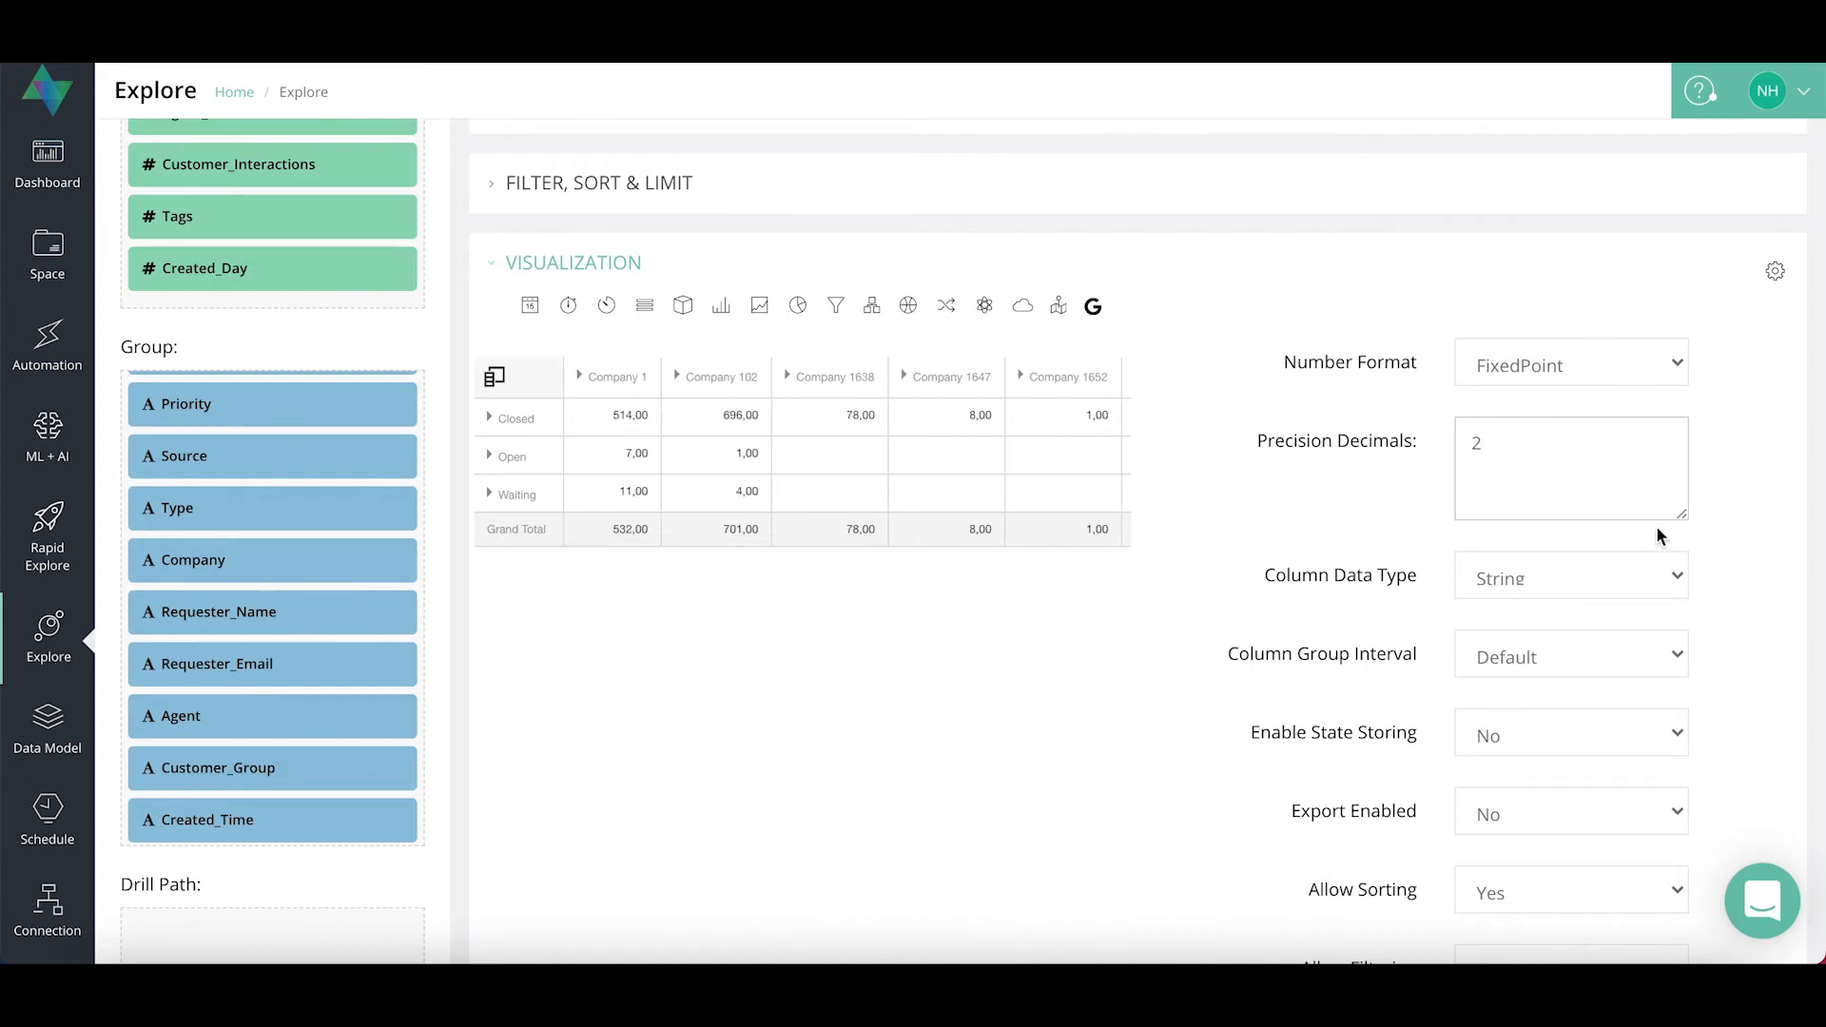
{"action": "key", "text": "BackSpace"}
{"action": "left_click", "coordinate": [1740, 464]}
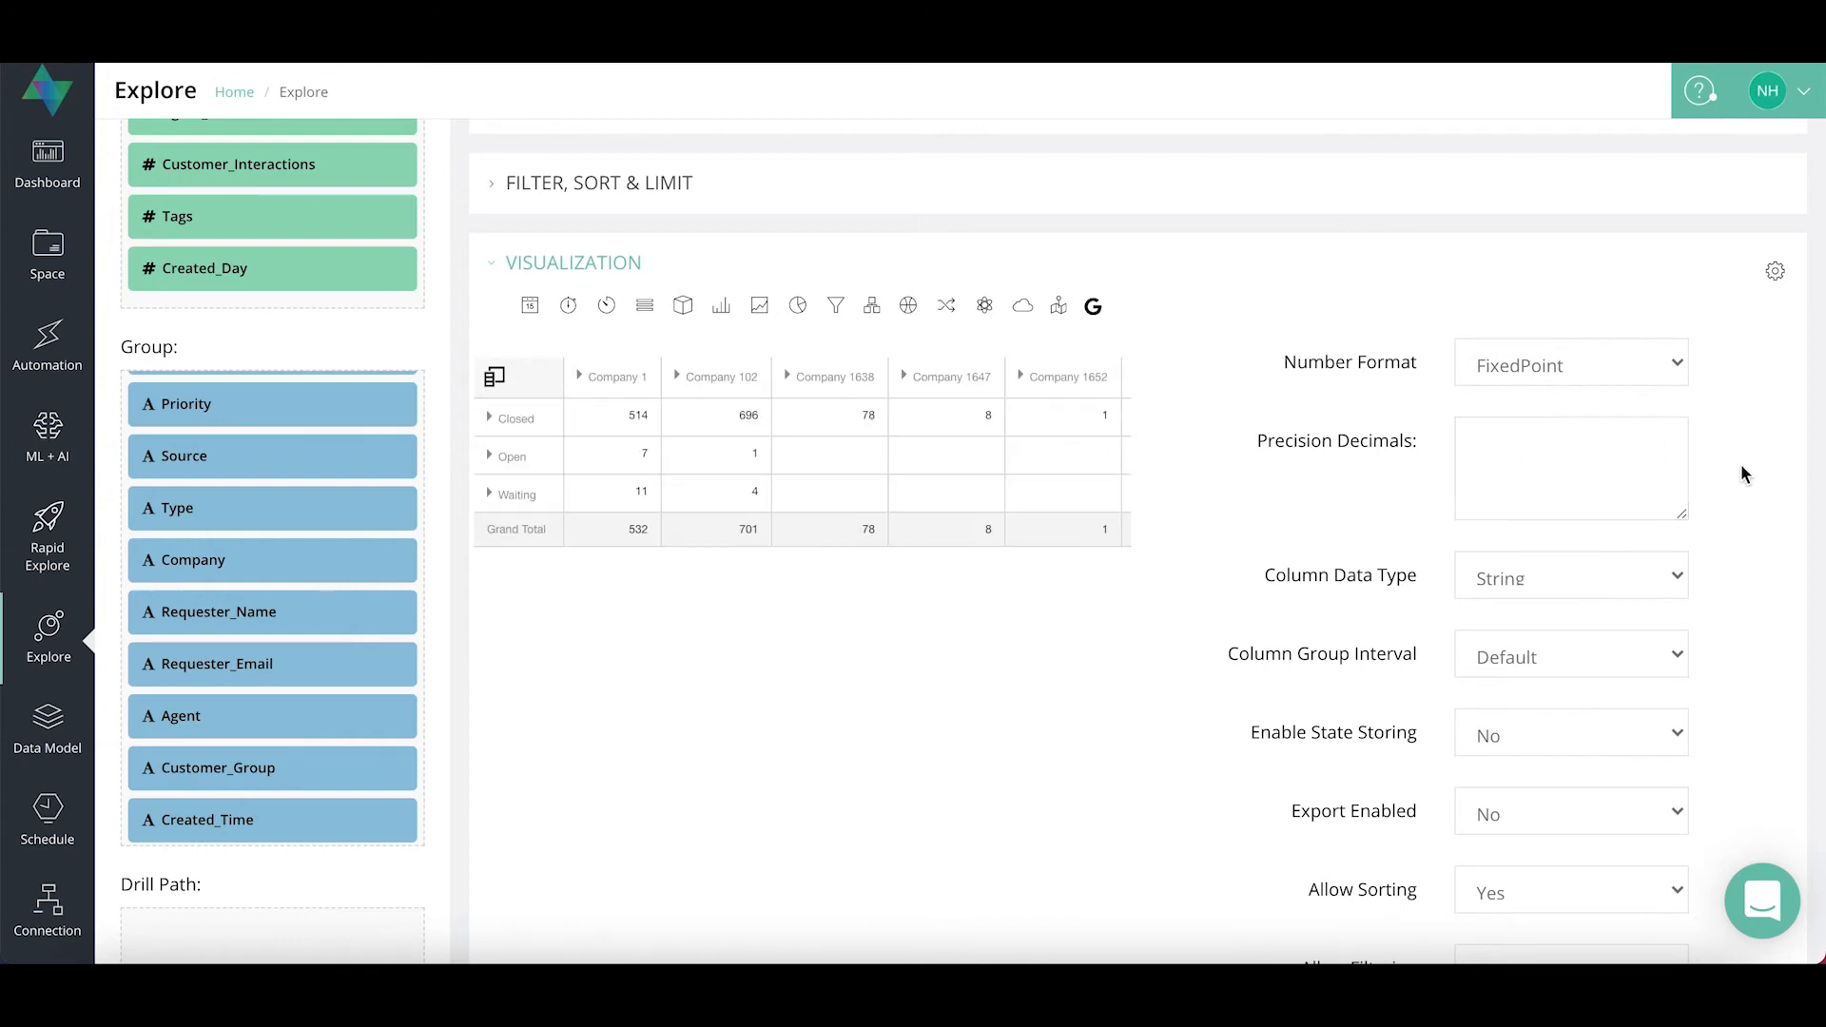
Expand the Closed row and Company 1 column, and review the Column Data Type choices, keeping String
{"action": "left_click", "coordinate": [506, 417]}
{"action": "left_click", "coordinate": [672, 377]}
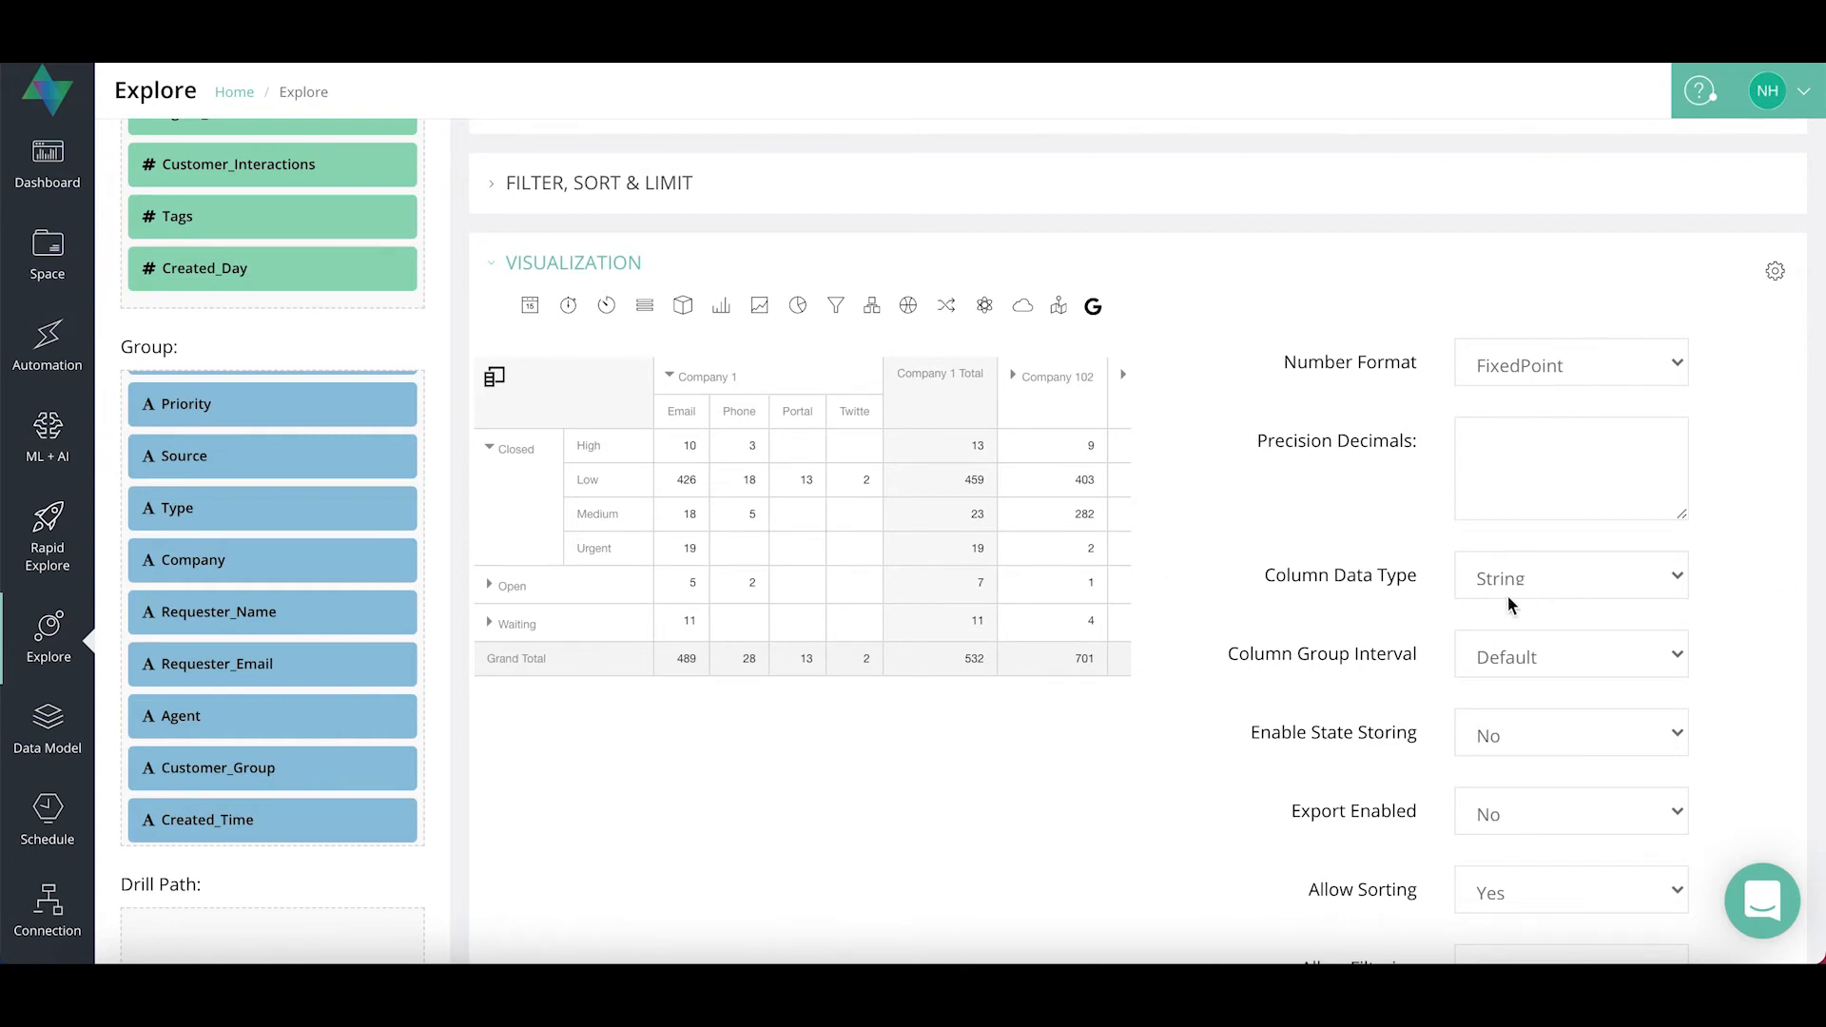
{"action": "scroll", "coordinate": [1509, 596], "scroll_direction": "down", "scroll_amount": 1}
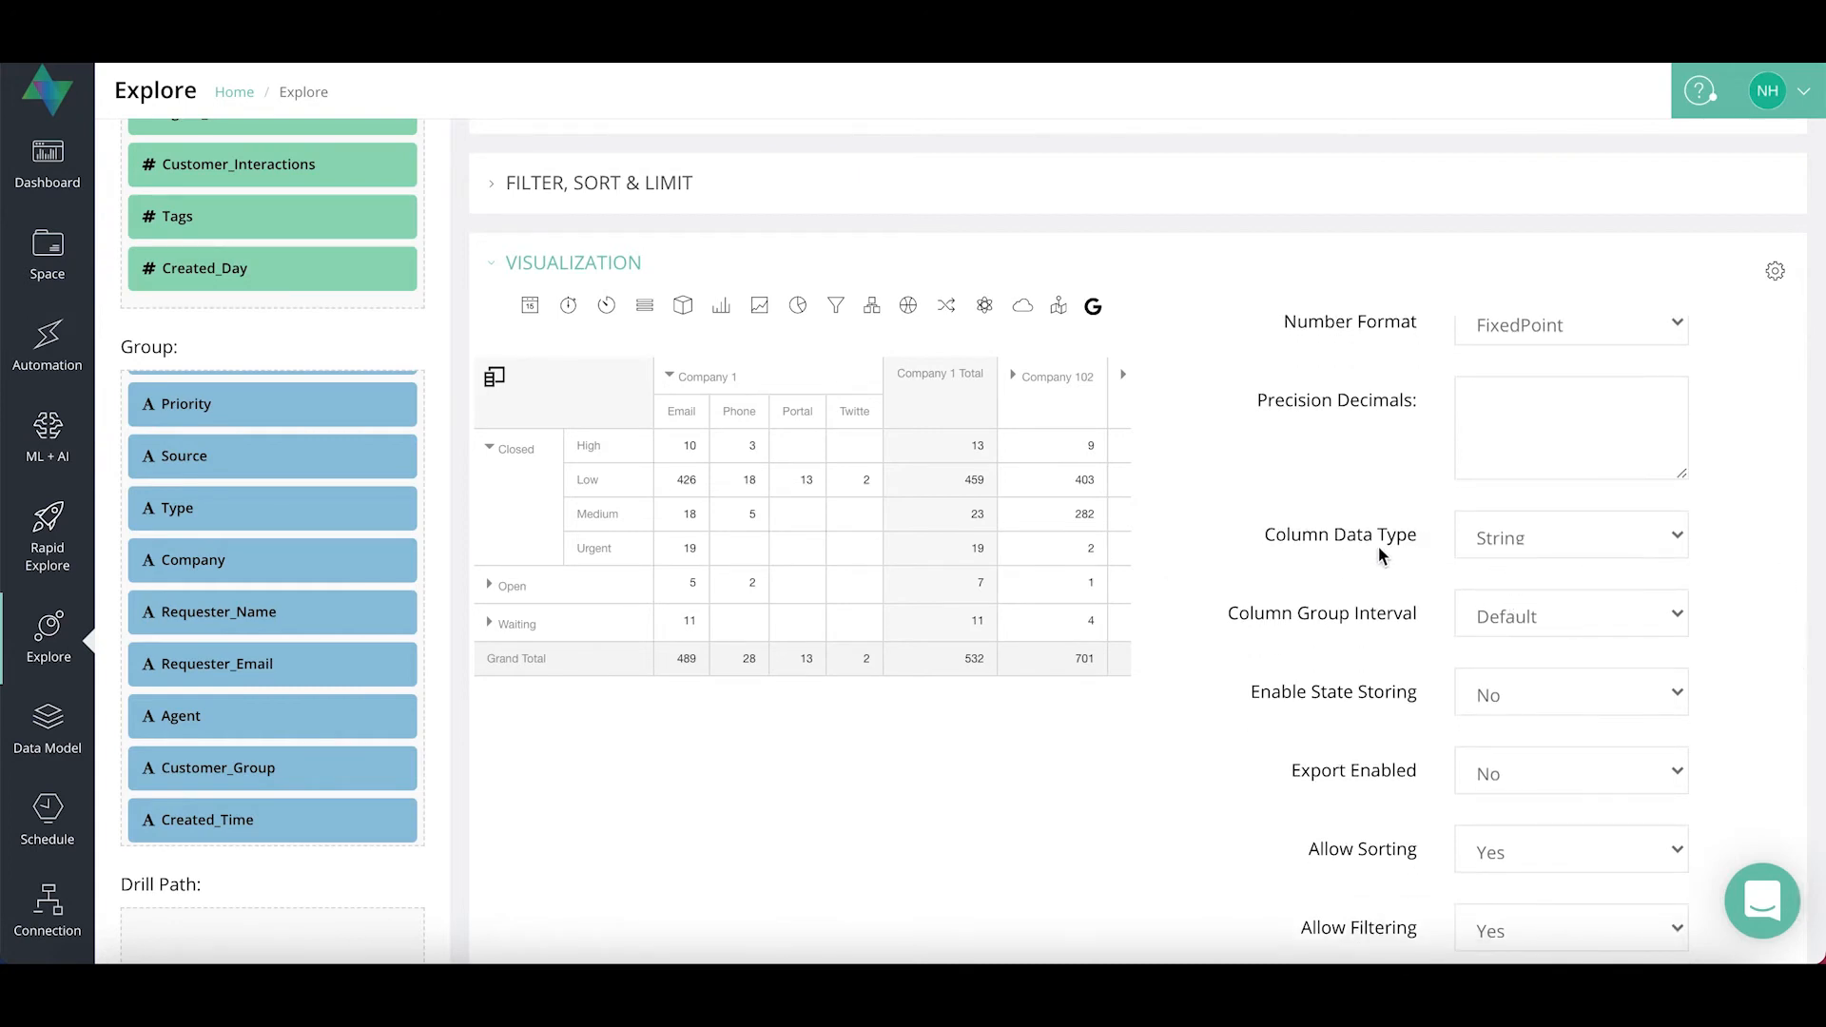
{"action": "left_click", "coordinate": [1646, 537]}
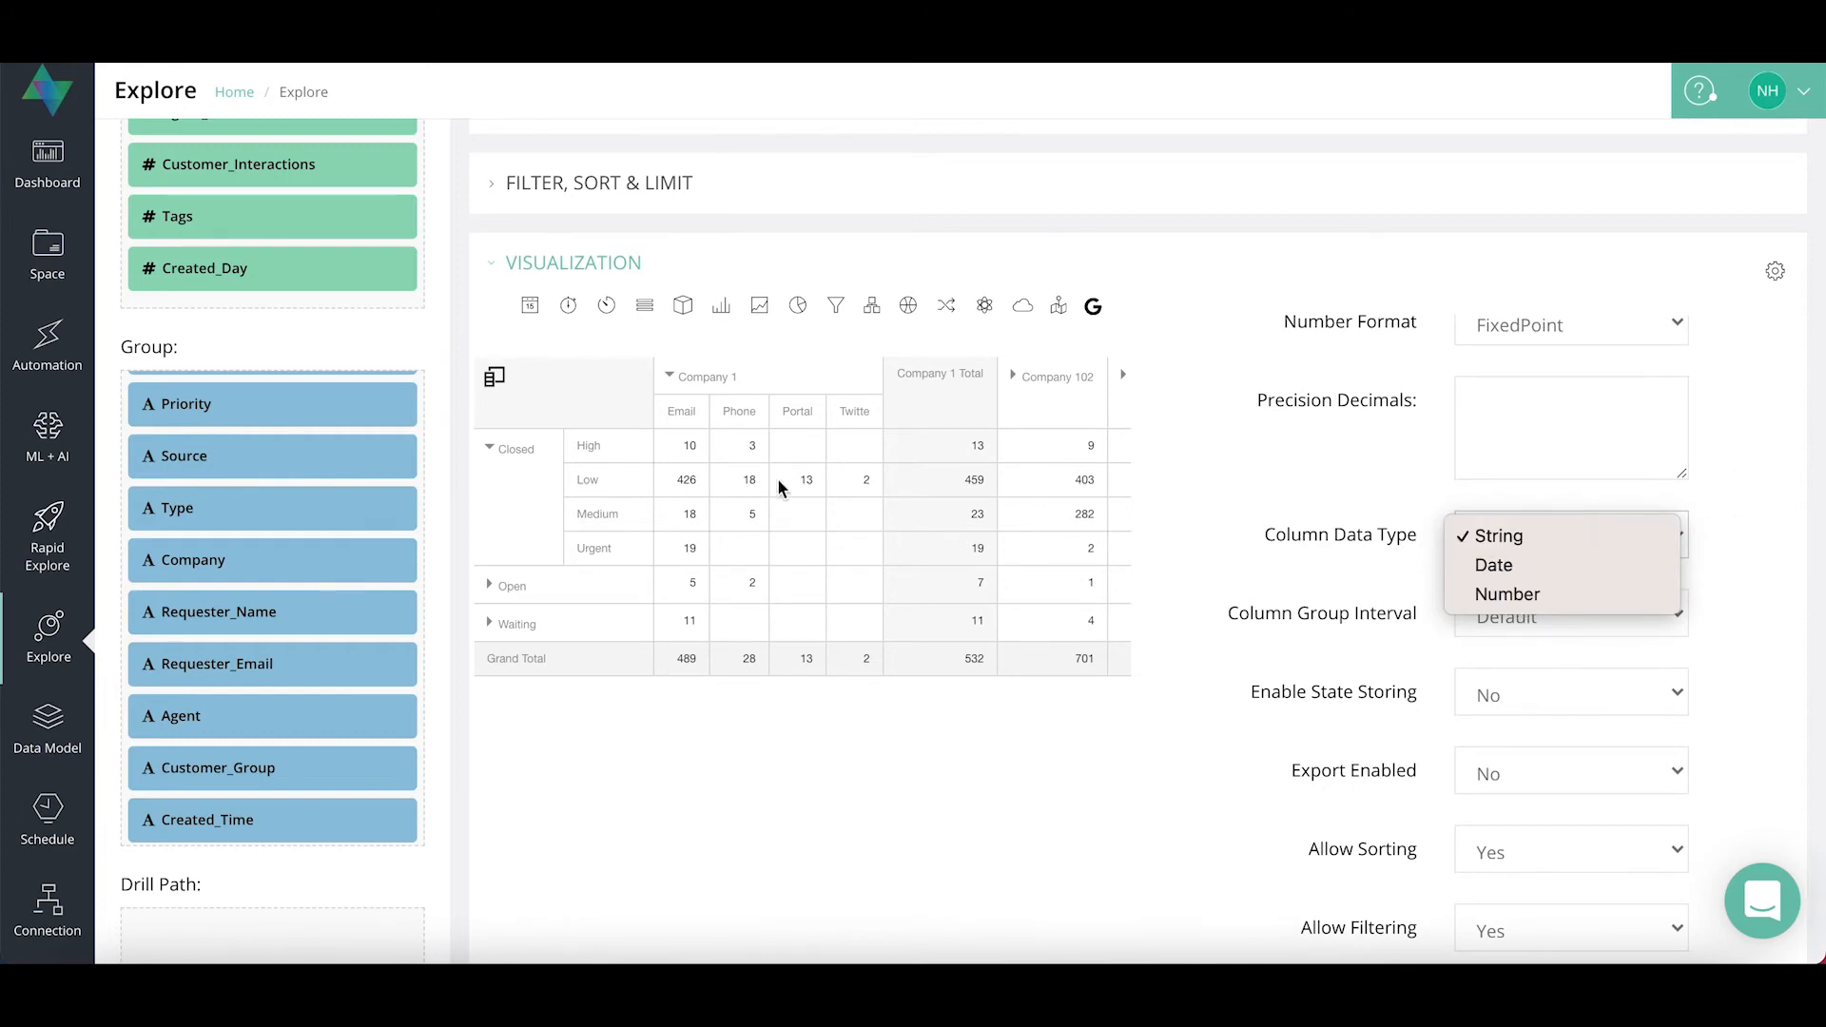
{"action": "left_click", "coordinate": [1763, 516]}
Review the Column Group Interval options for the pivot table and keep Default
{"action": "scroll", "coordinate": [1573, 585], "scroll_direction": "down", "scroll_amount": 1}
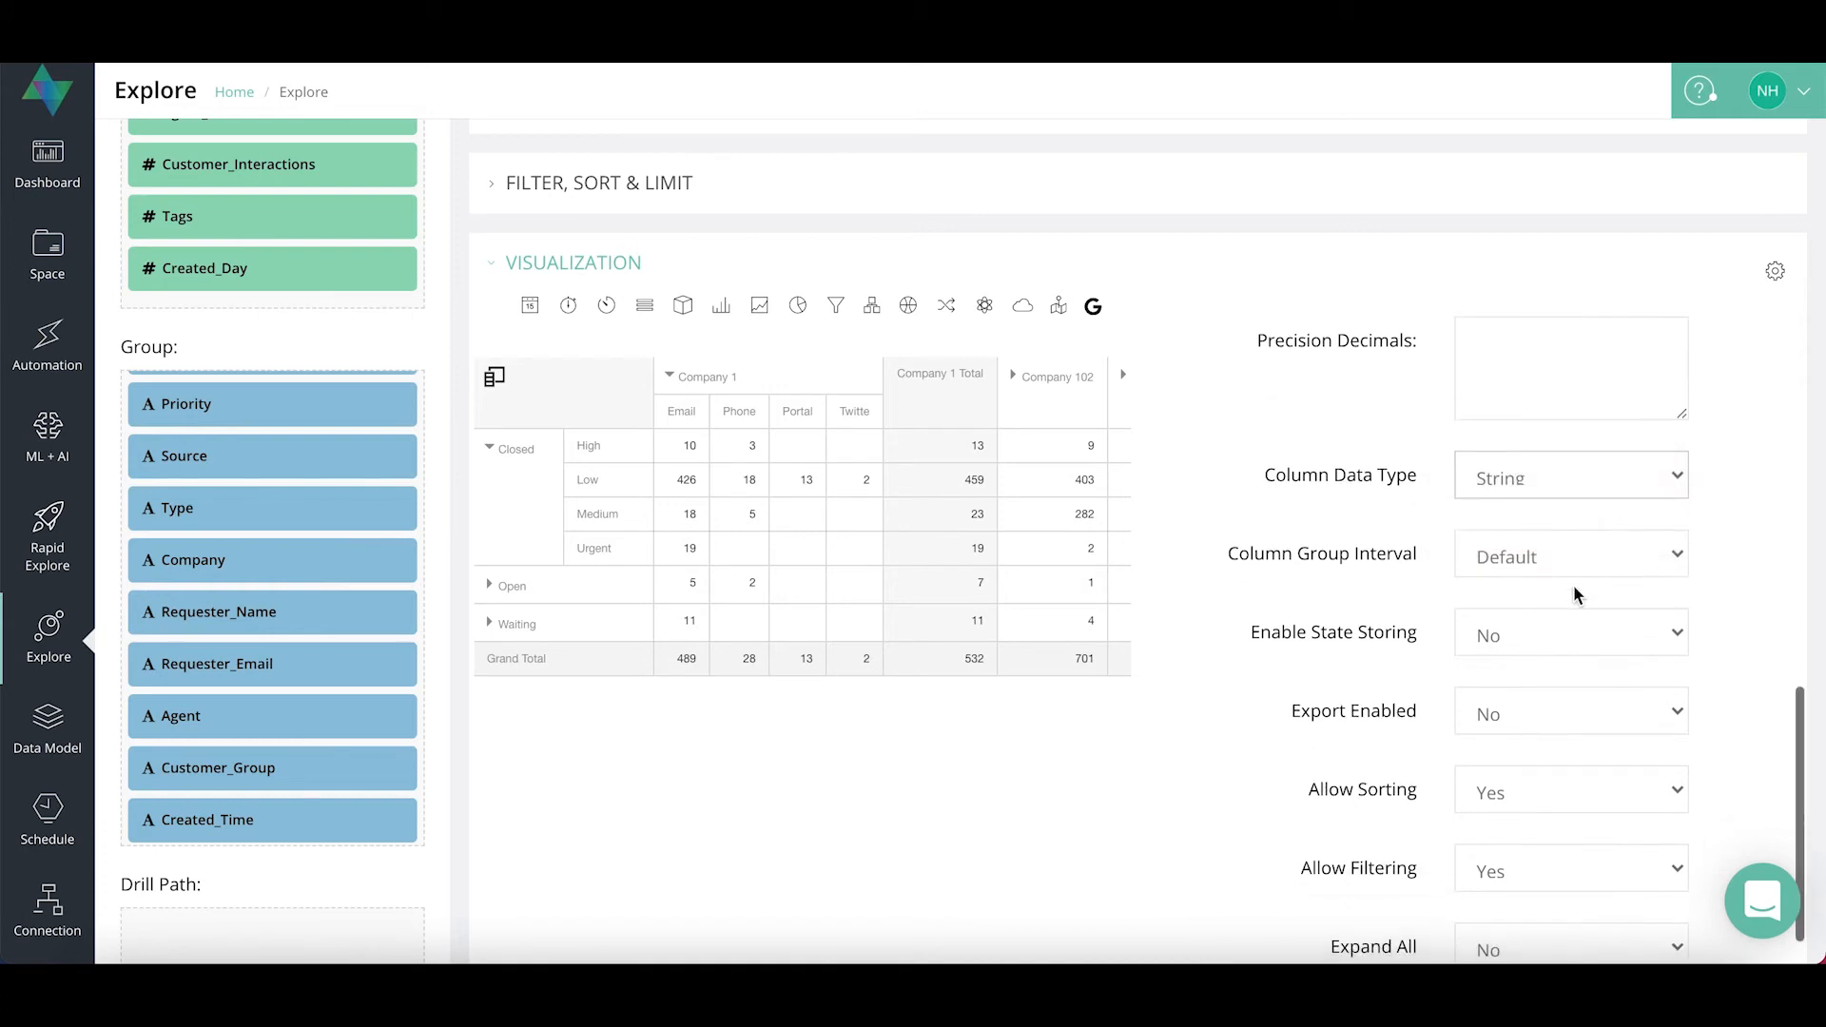
{"action": "left_click", "coordinate": [1514, 576]}
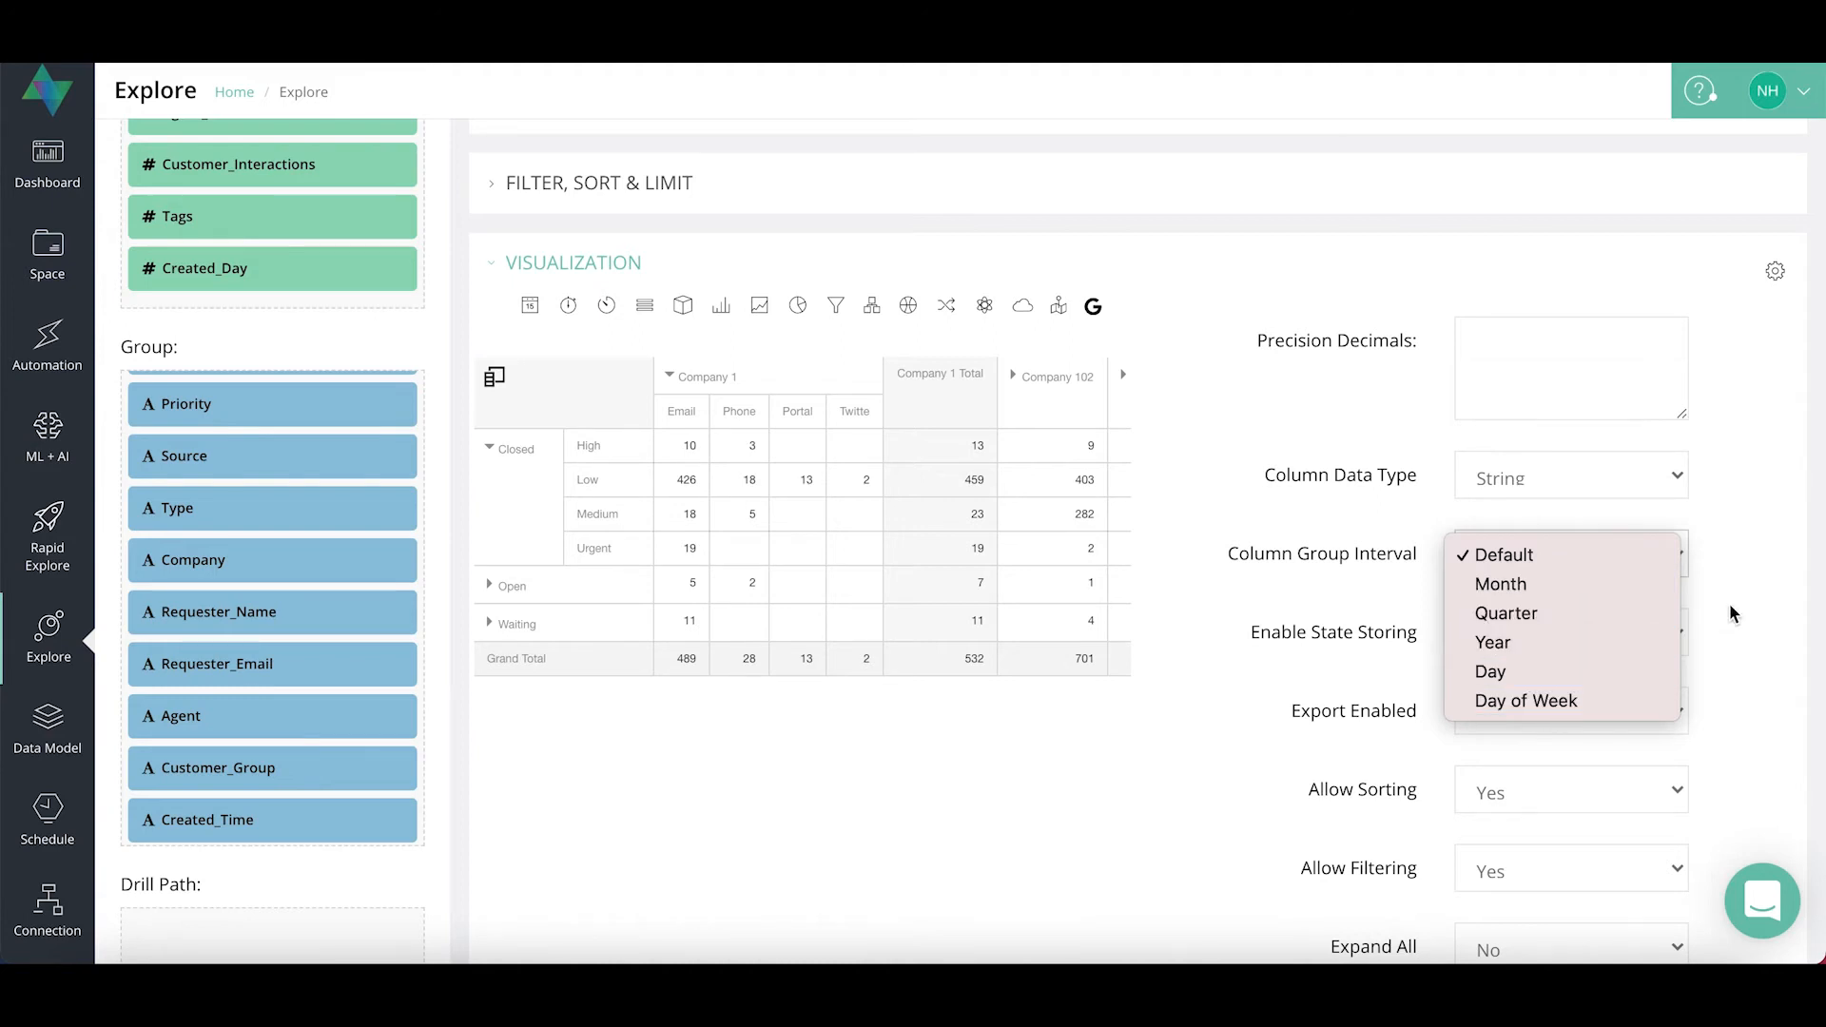
{"action": "left_click", "coordinate": [1732, 578]}
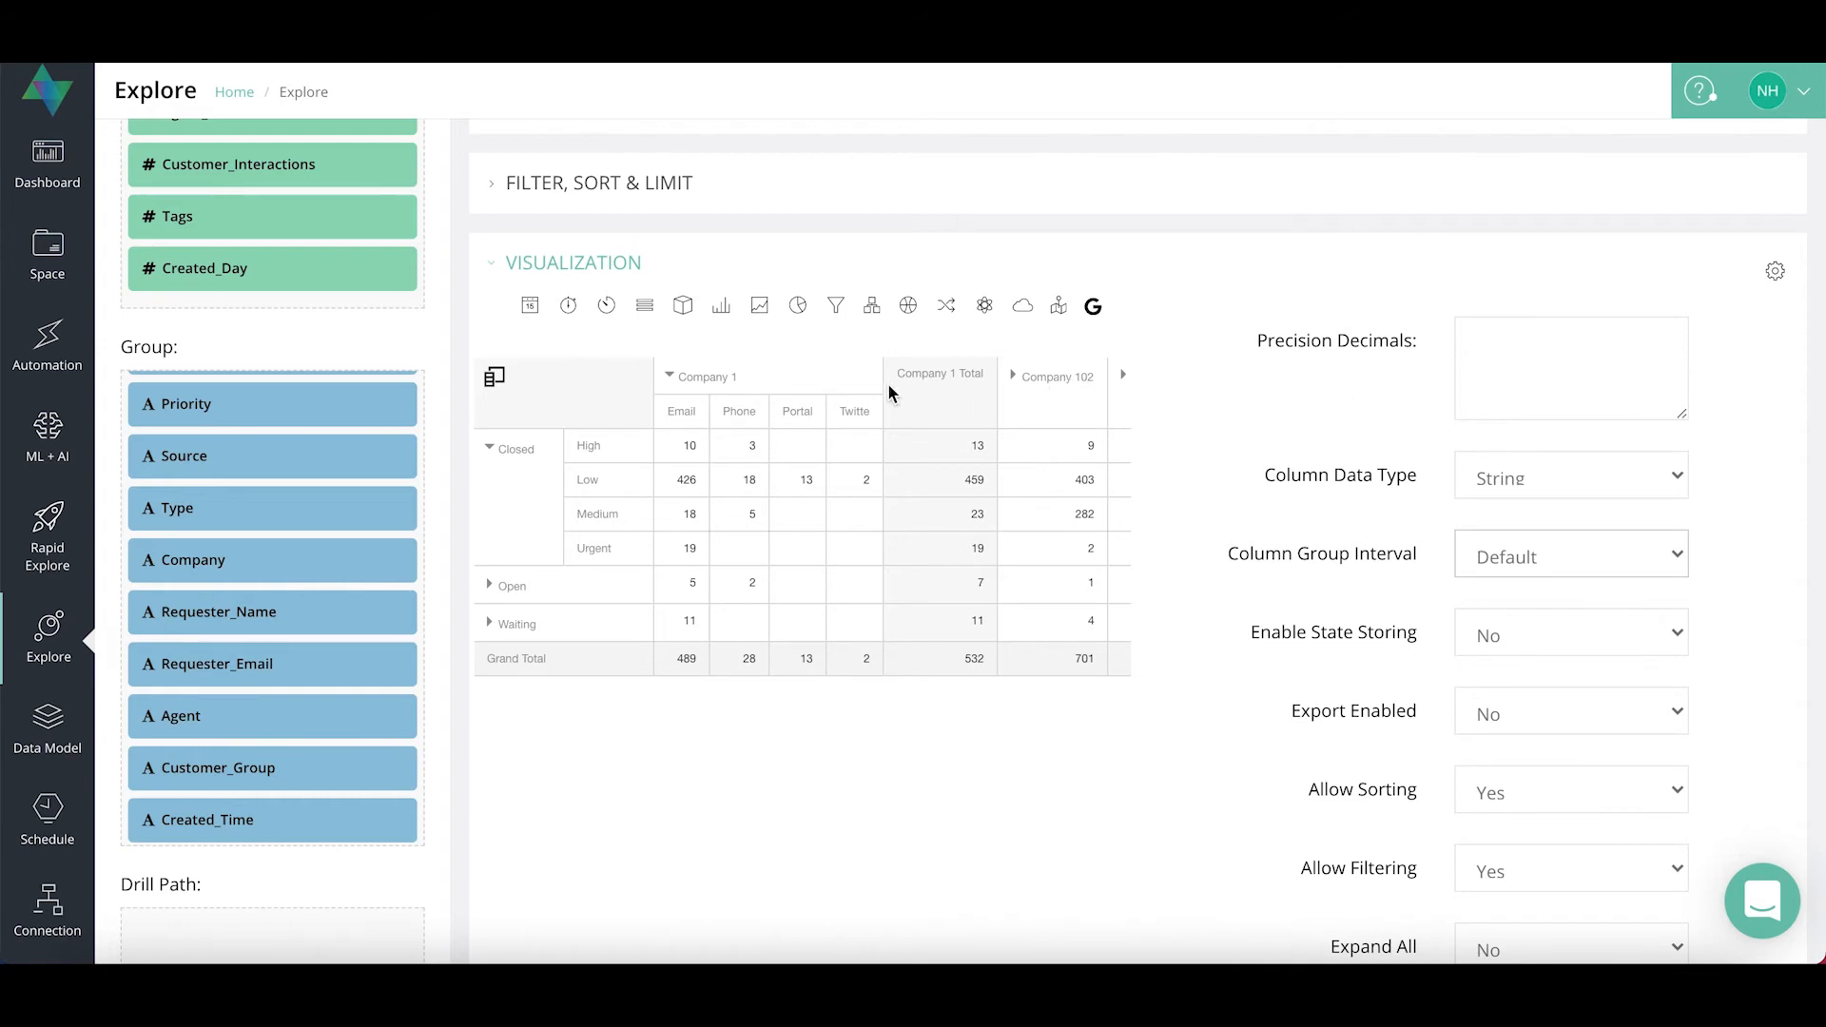
{"action": "left_click", "coordinate": [1610, 569]}
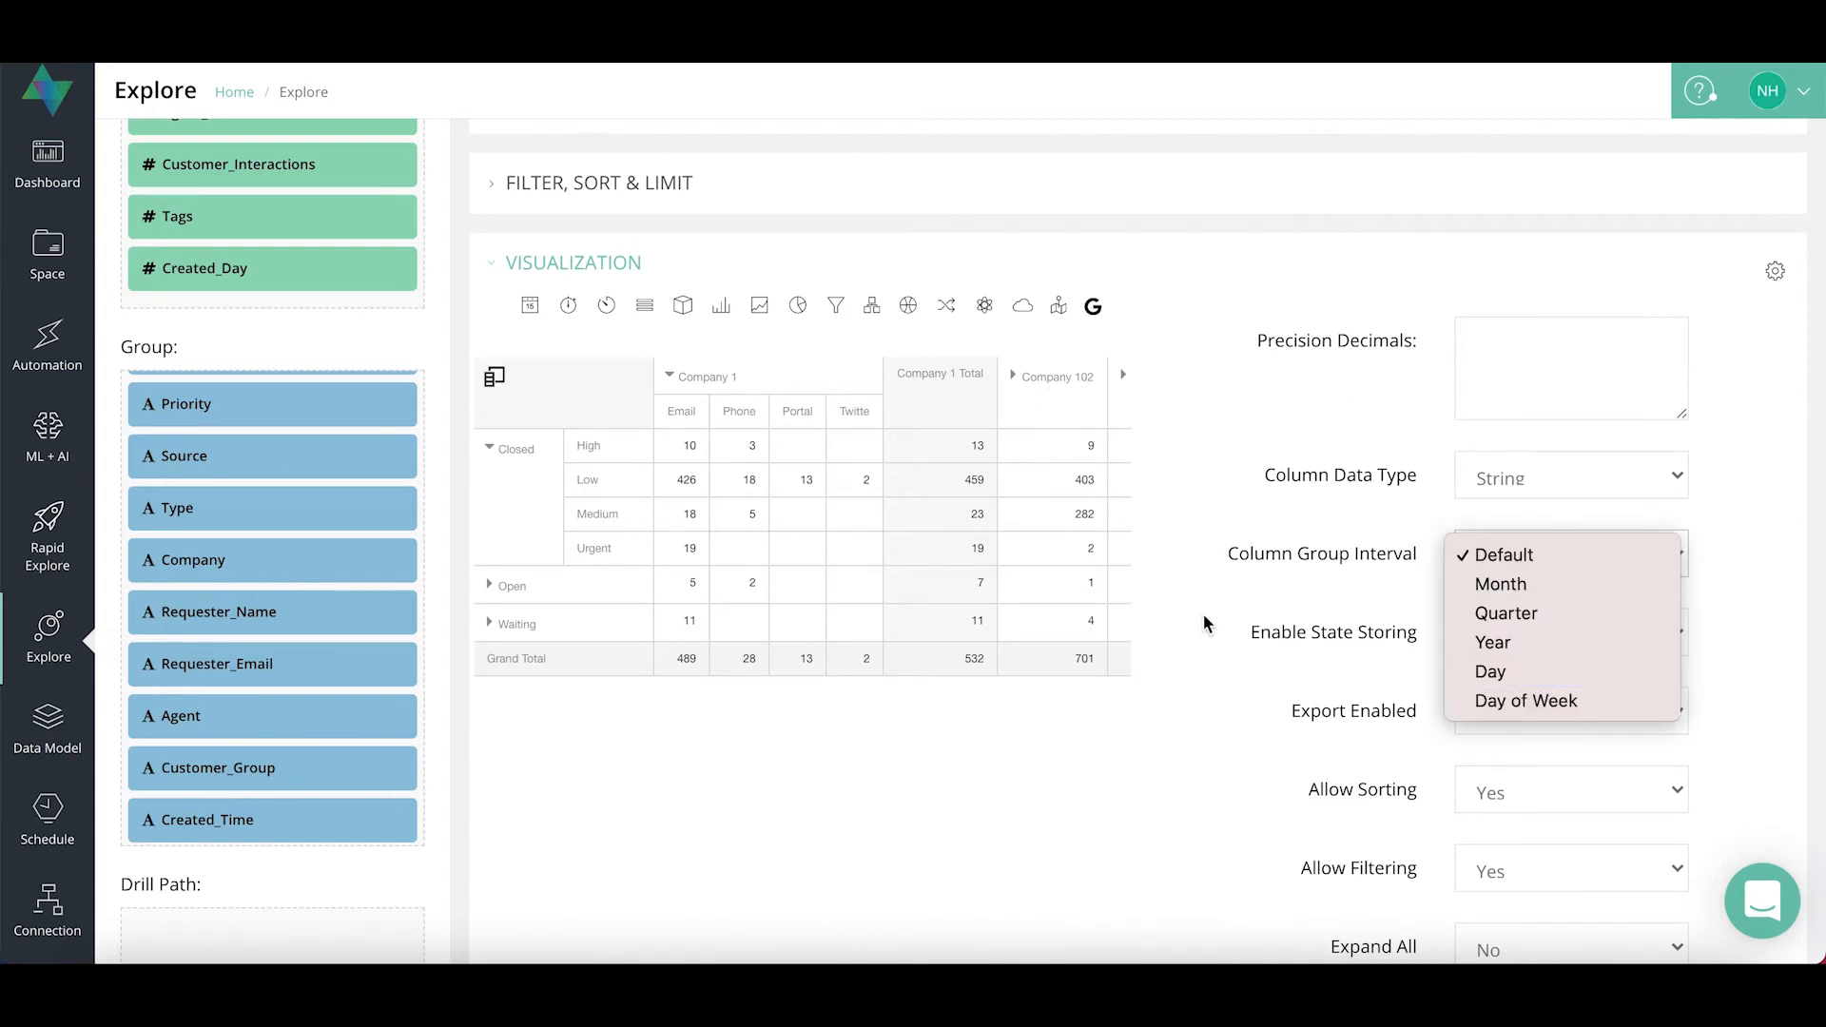
{"action": "left_click", "coordinate": [1742, 498]}
Try Enable State Storing set to Yes on the pivot table, and switch it back to No
{"action": "scroll", "coordinate": [1636, 631], "scroll_direction": "down", "scroll_amount": 1}
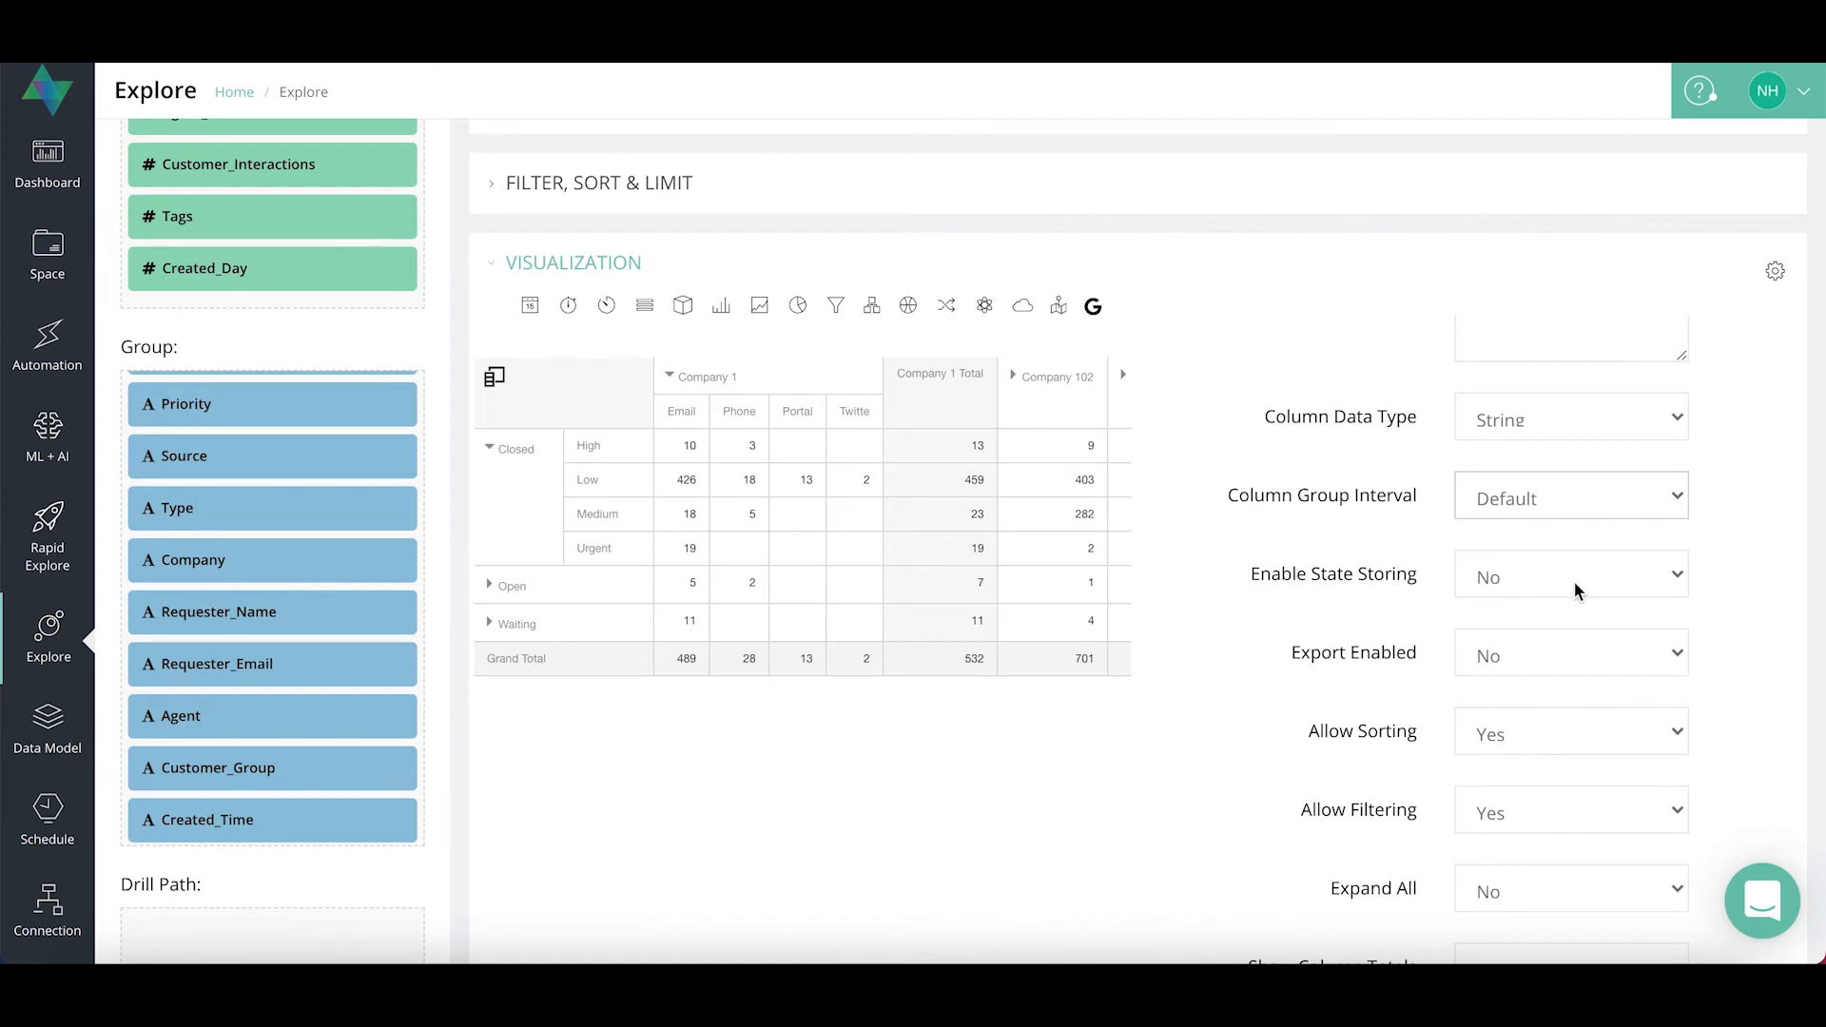
{"action": "left_click", "coordinate": [1573, 580]}
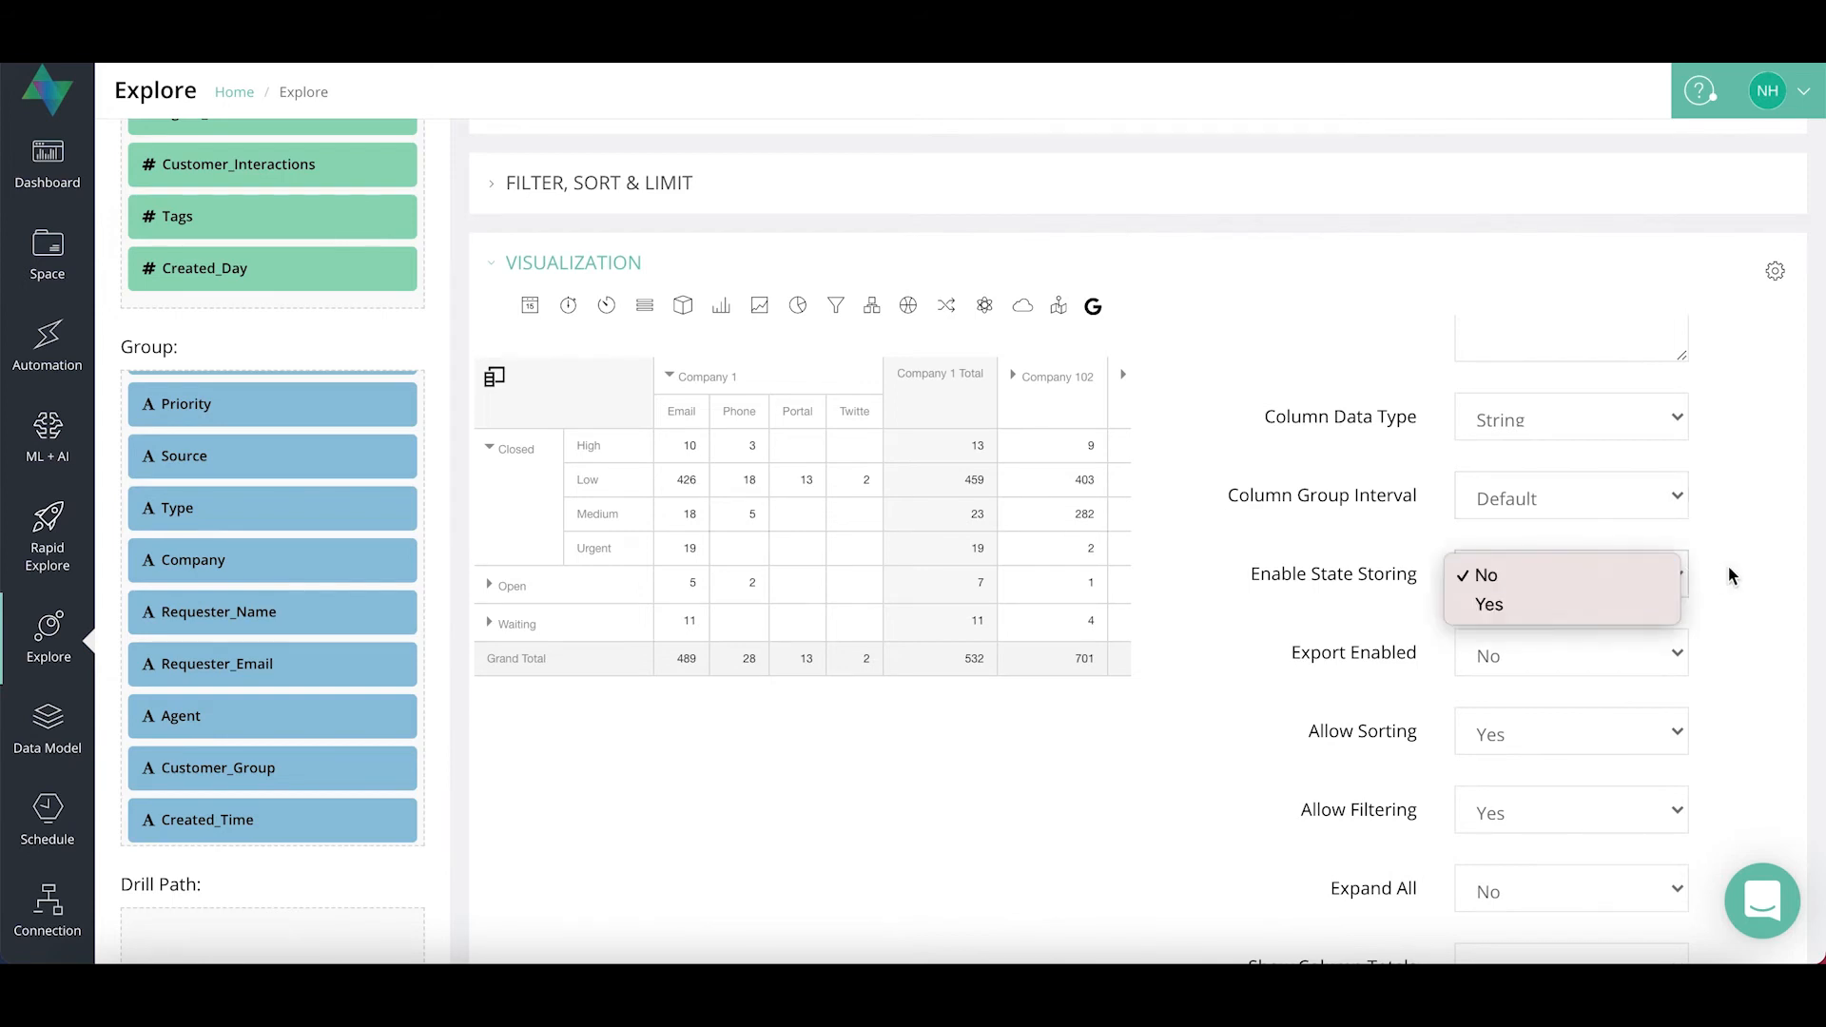
{"action": "left_click", "coordinate": [1493, 607]}
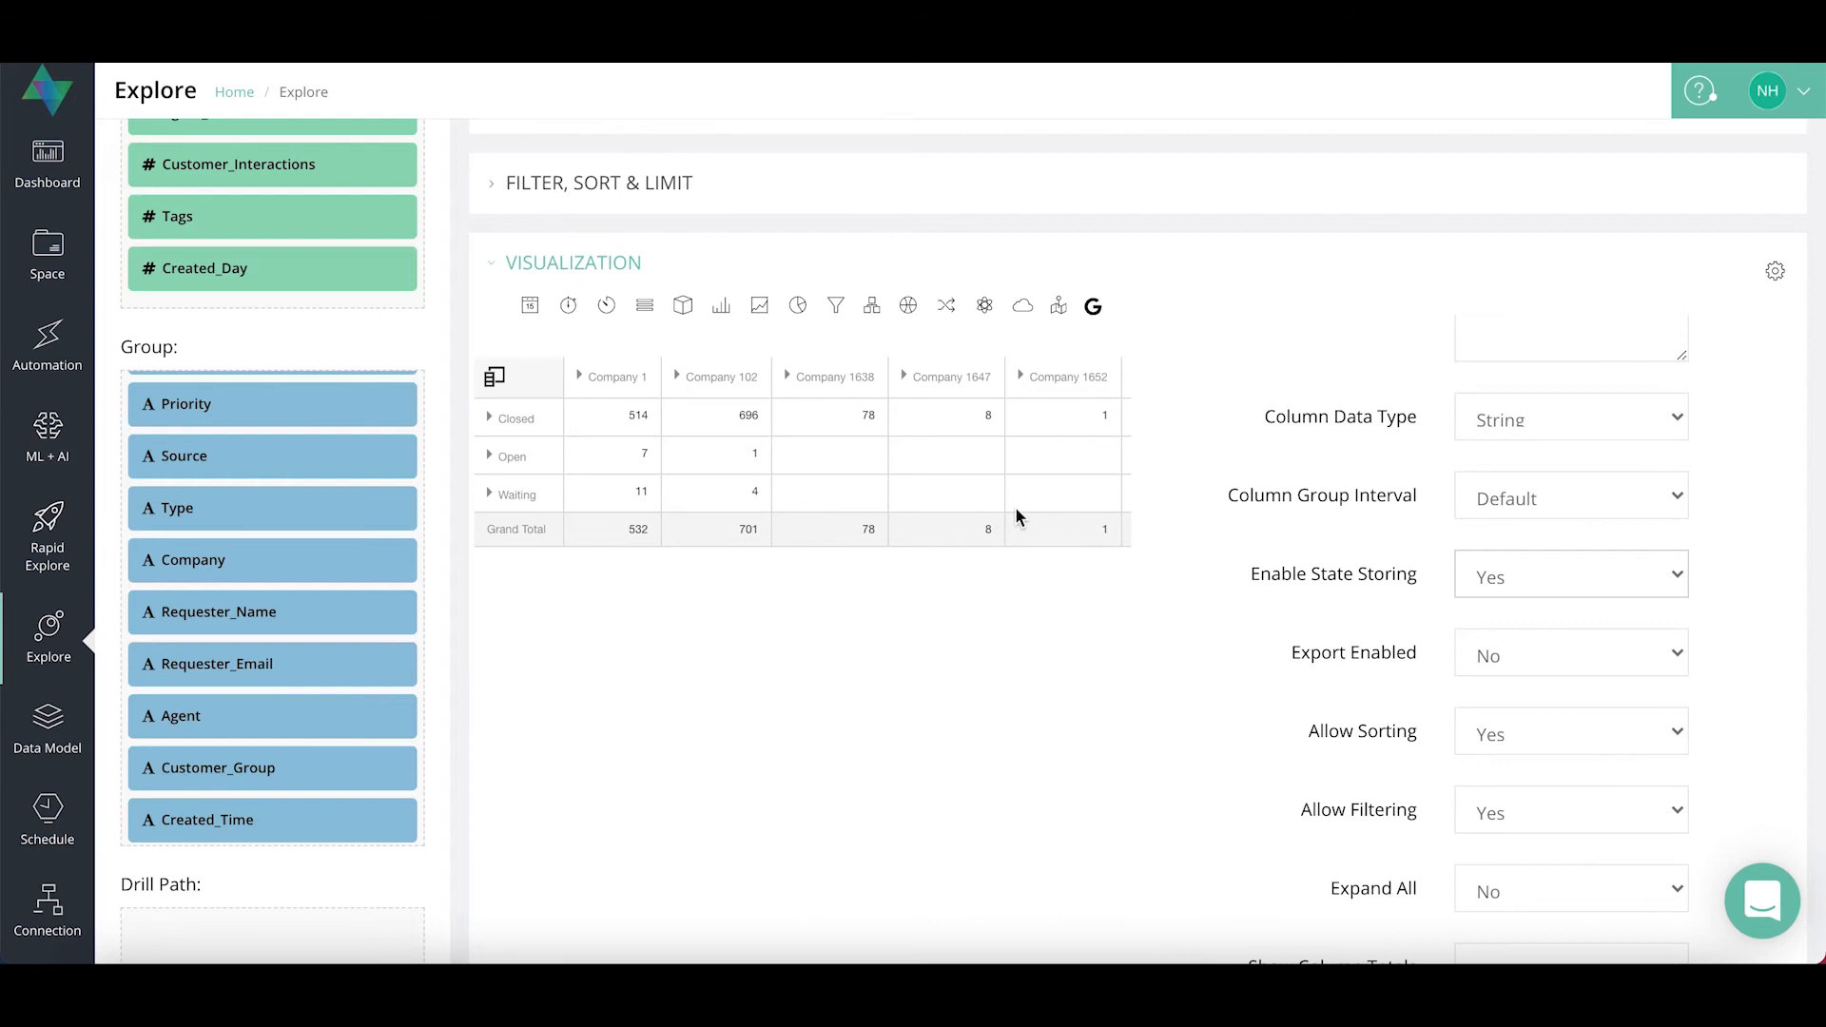
{"action": "left_click", "coordinate": [1645, 575]}
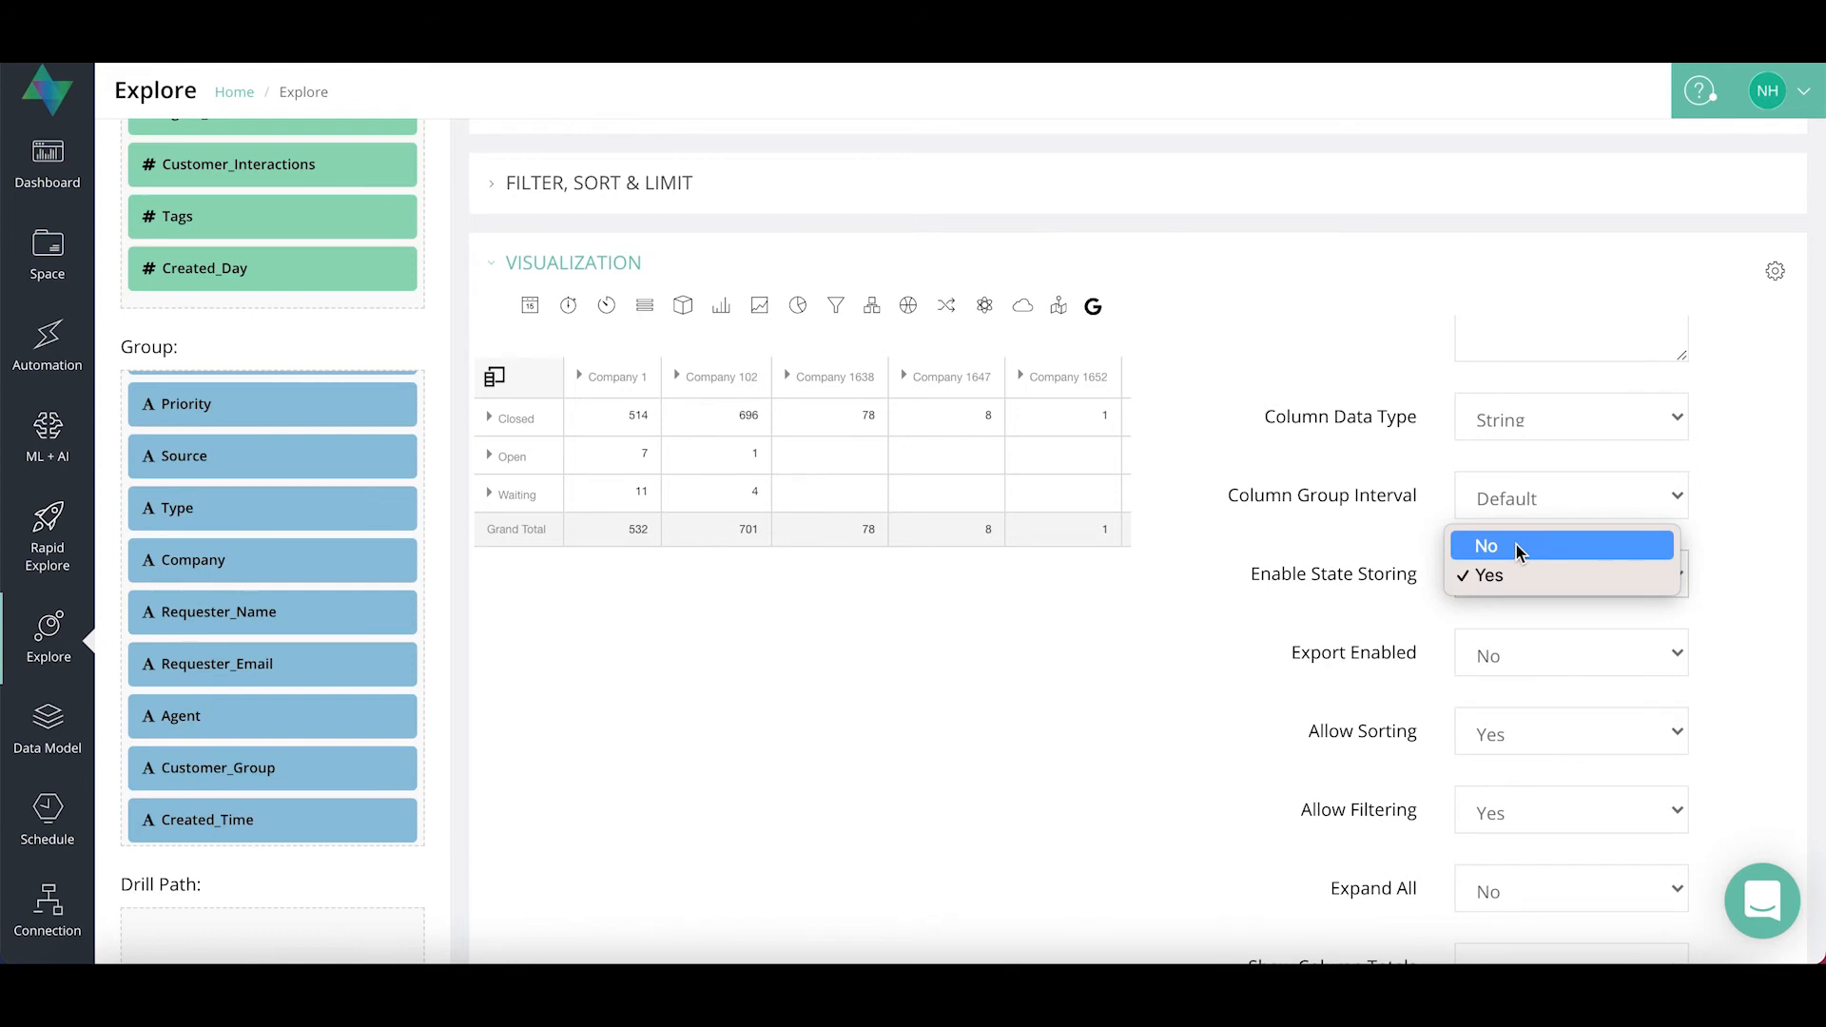
{"action": "left_click", "coordinate": [1516, 544]}
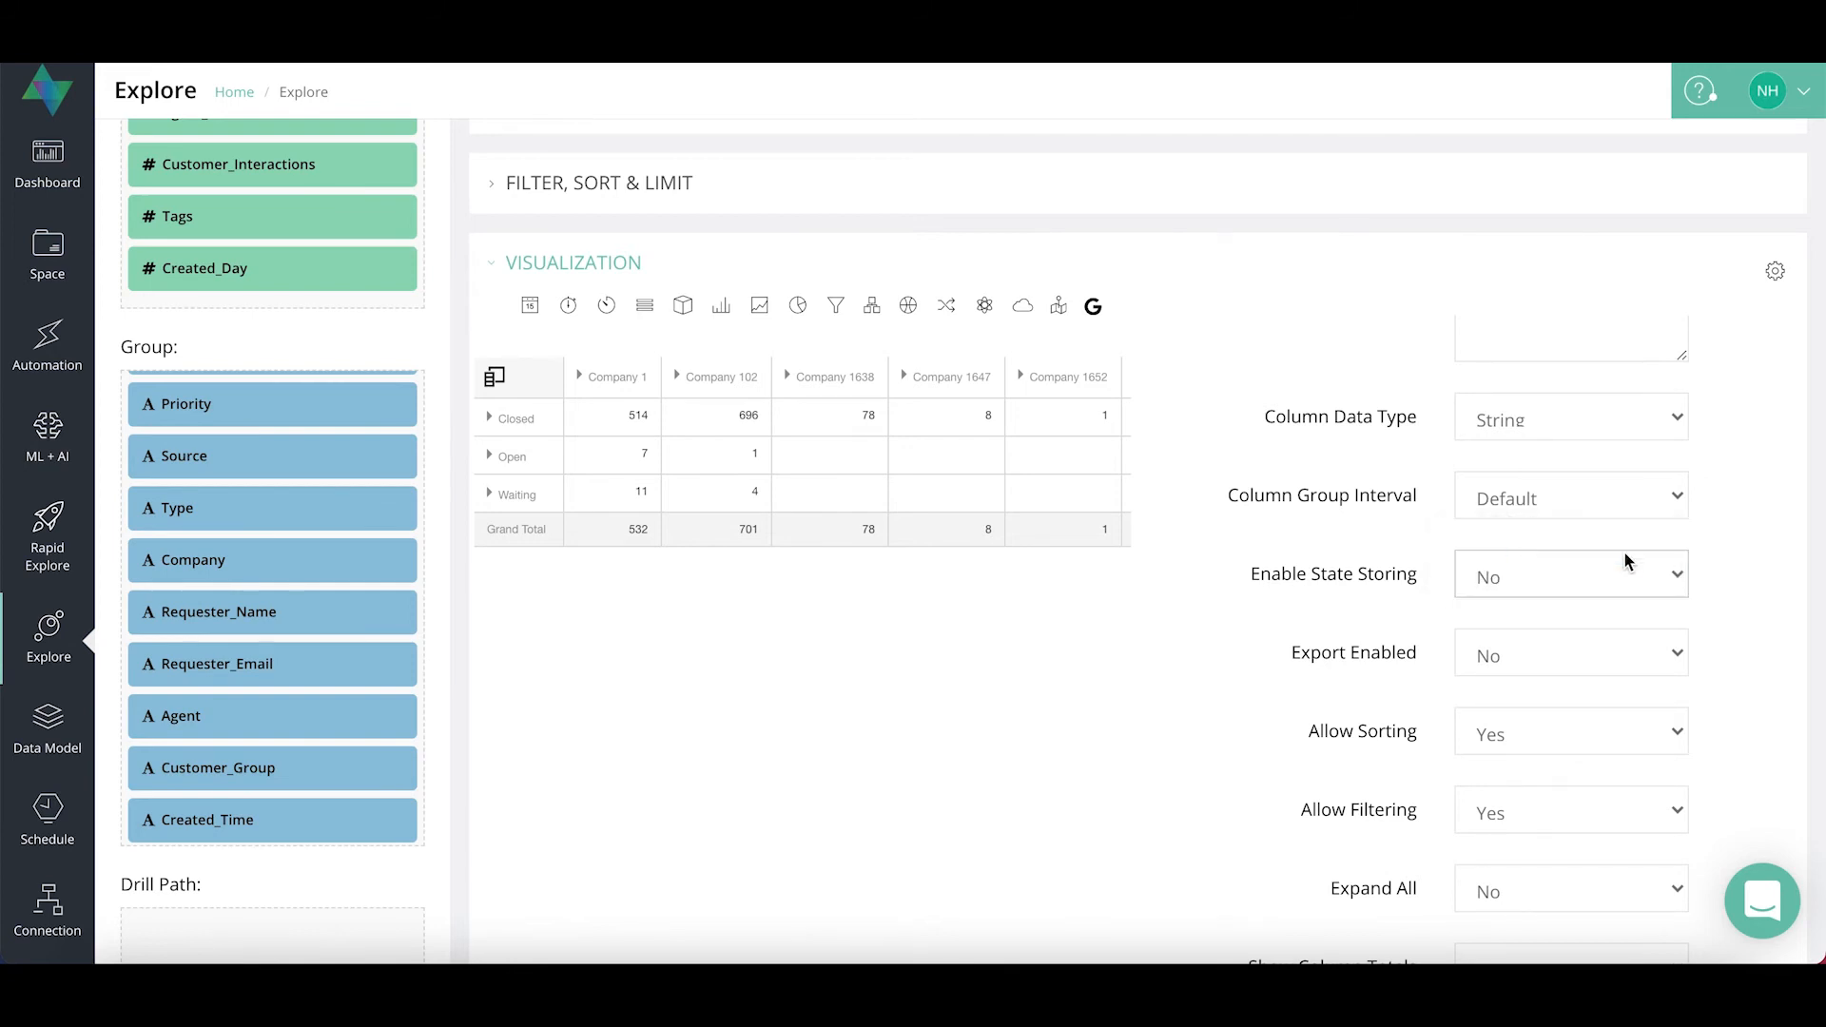
Set Export Enabled to Yes for the pivot table
{"action": "scroll", "coordinate": [1577, 637], "scroll_direction": "down", "scroll_amount": 1}
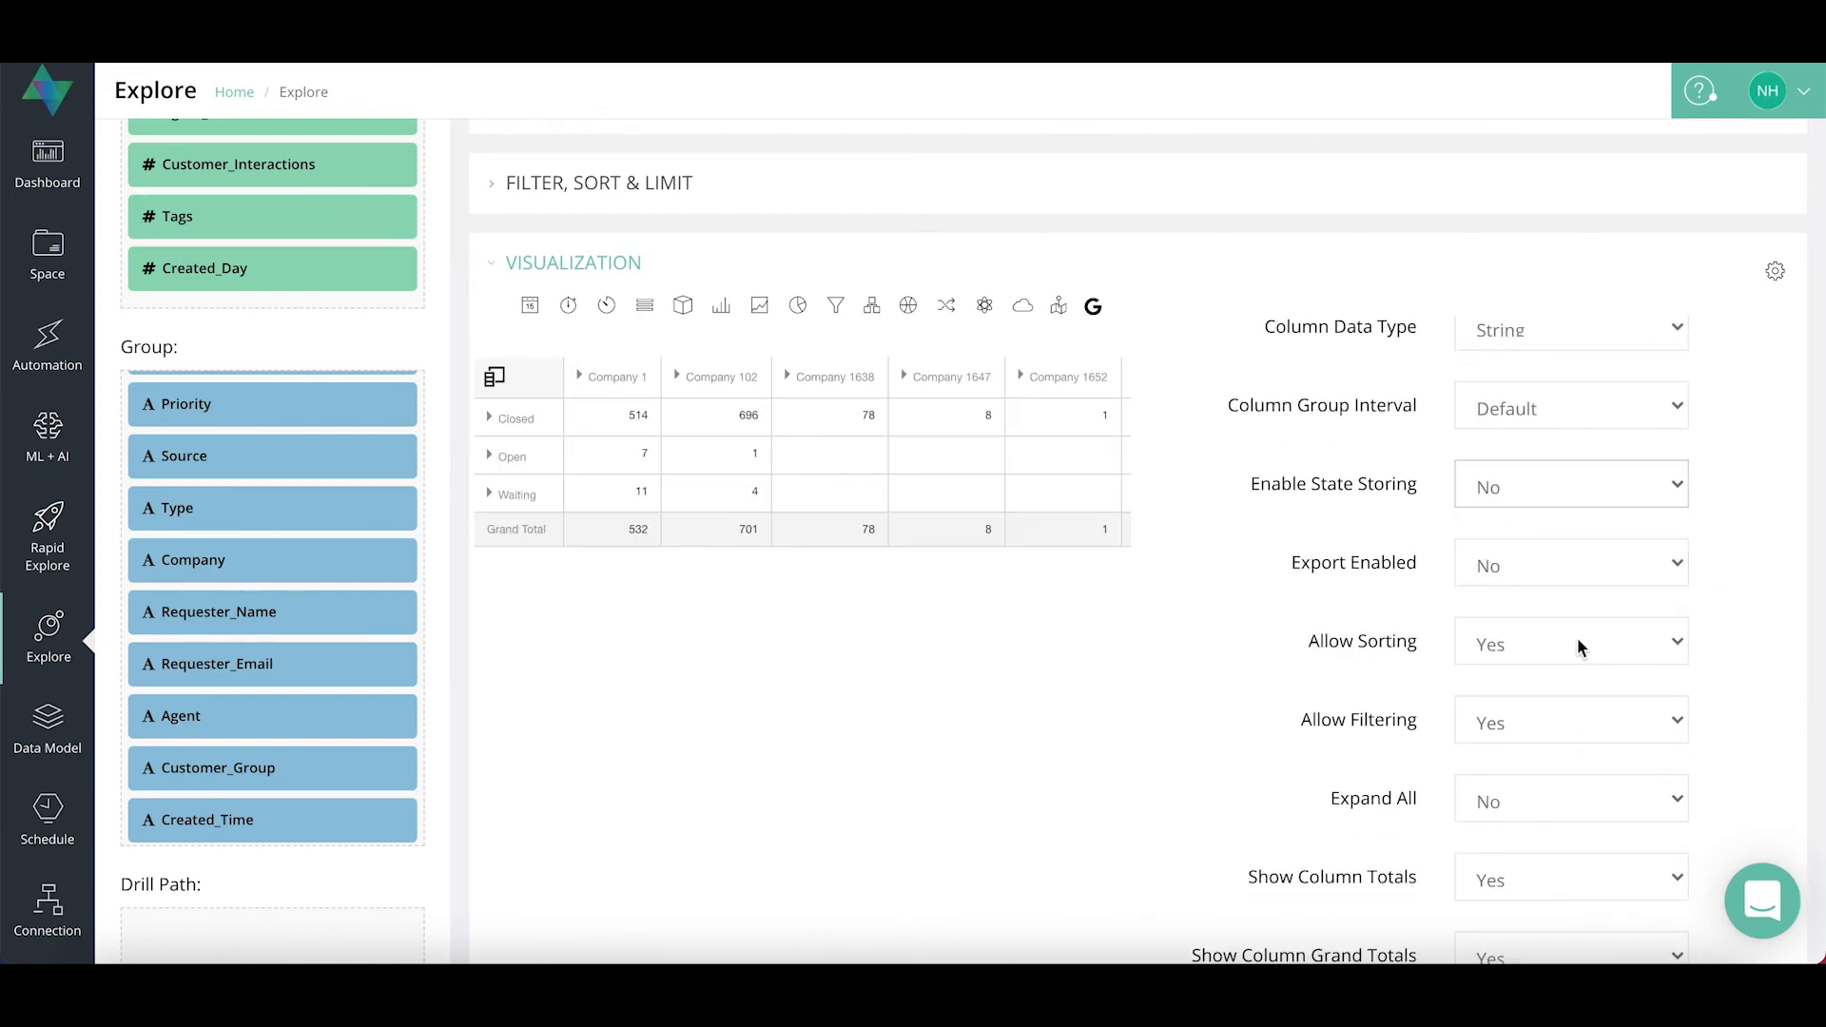
{"action": "left_click", "coordinate": [1549, 578]}
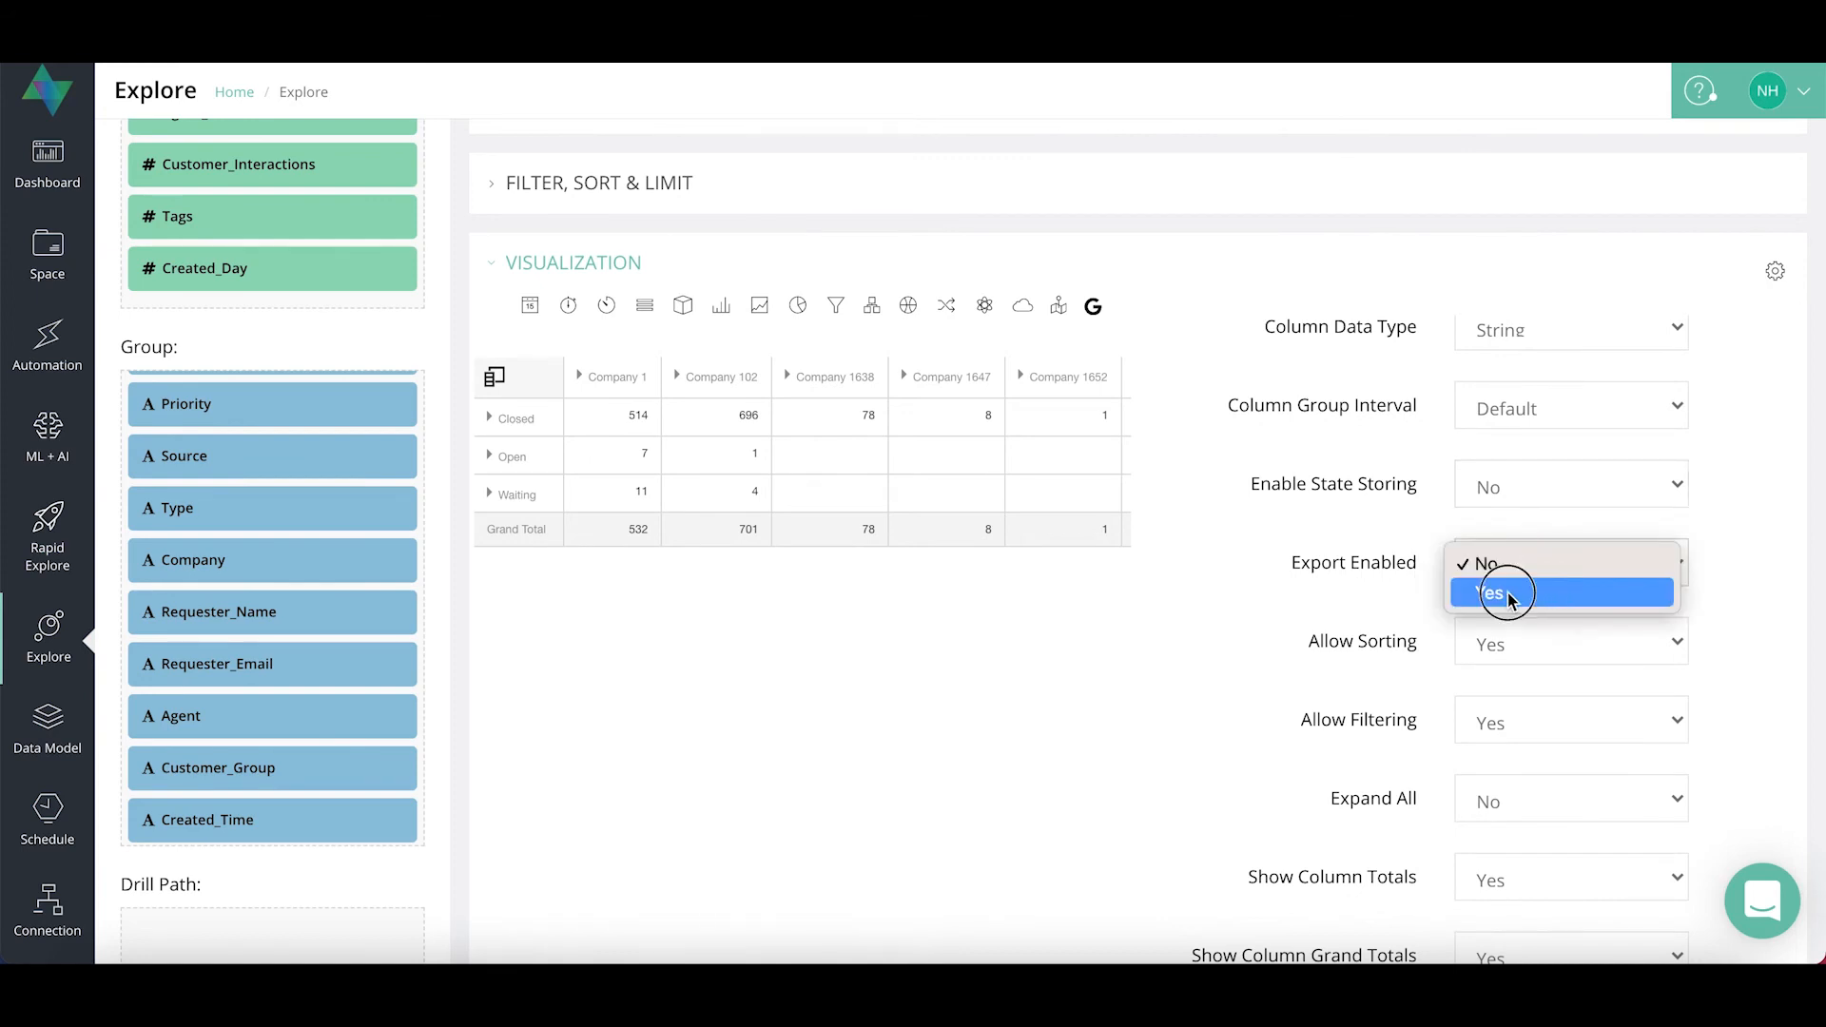
{"action": "left_click", "coordinate": [1508, 592]}
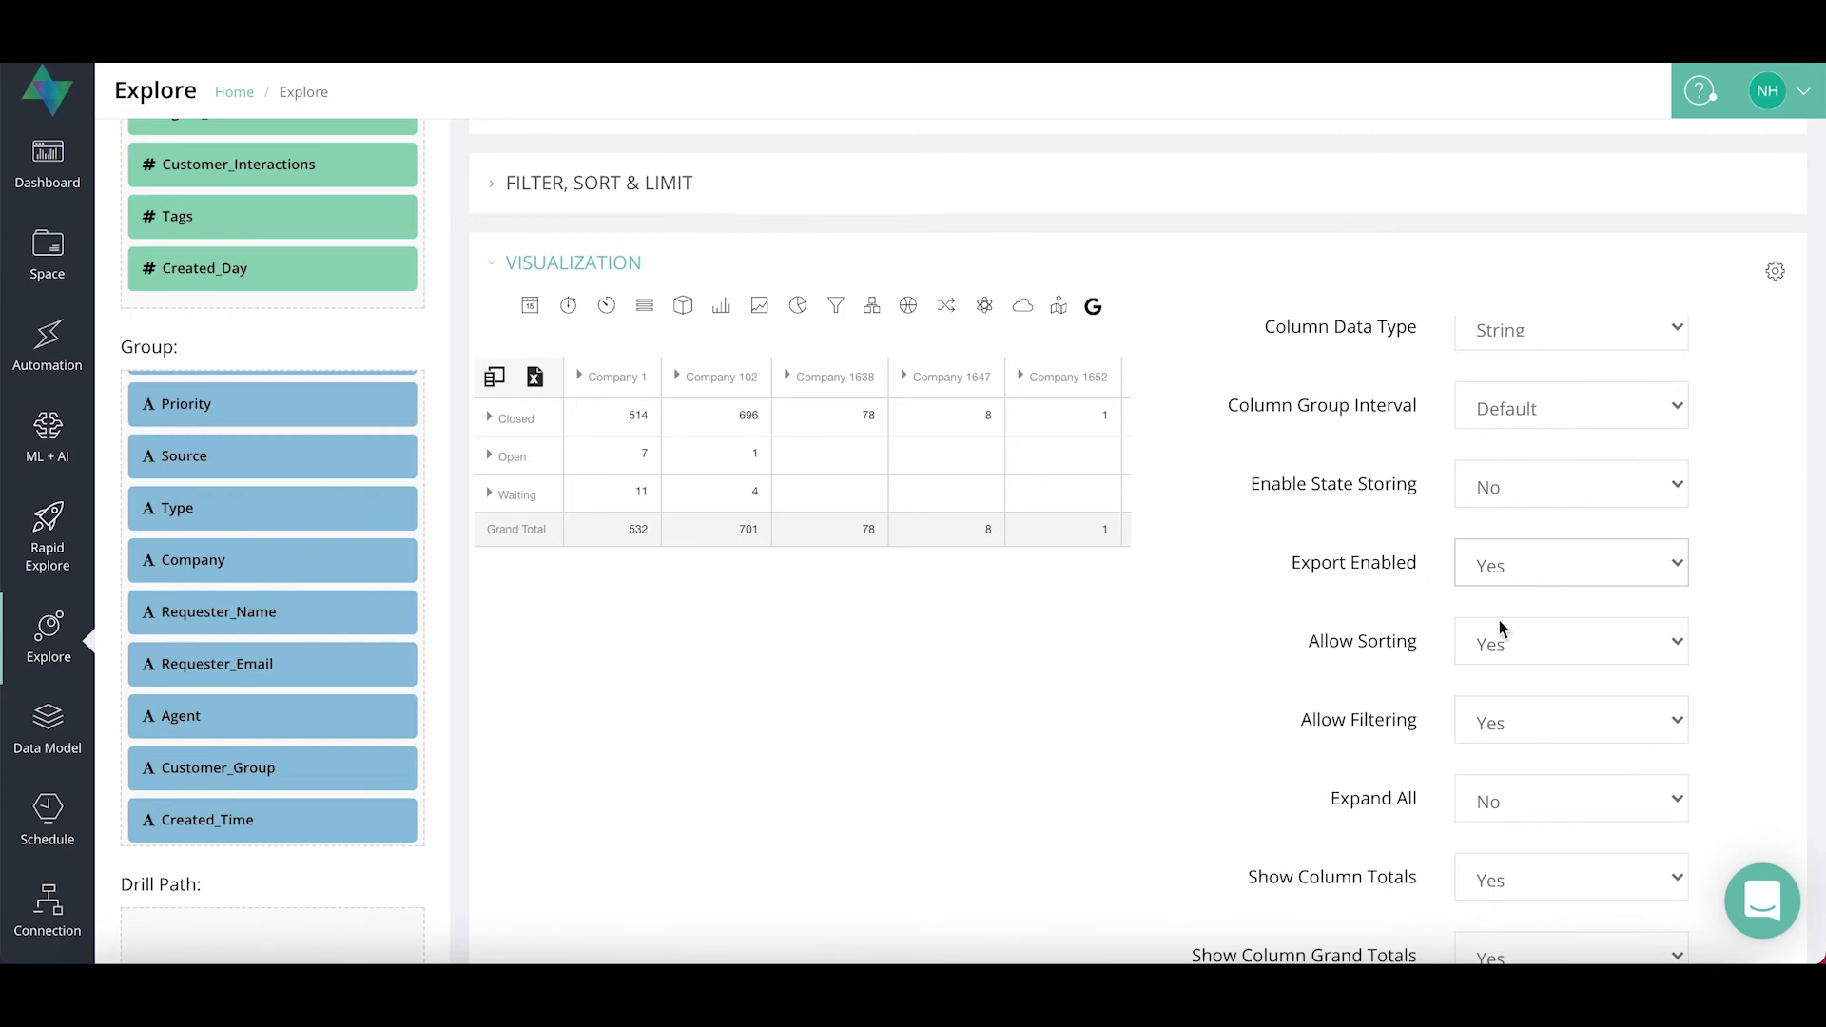
Review the Allow Filtering choices for the pivot table and keep Yes
{"action": "scroll", "coordinate": [1498, 623], "scroll_direction": "down", "scroll_amount": 1}
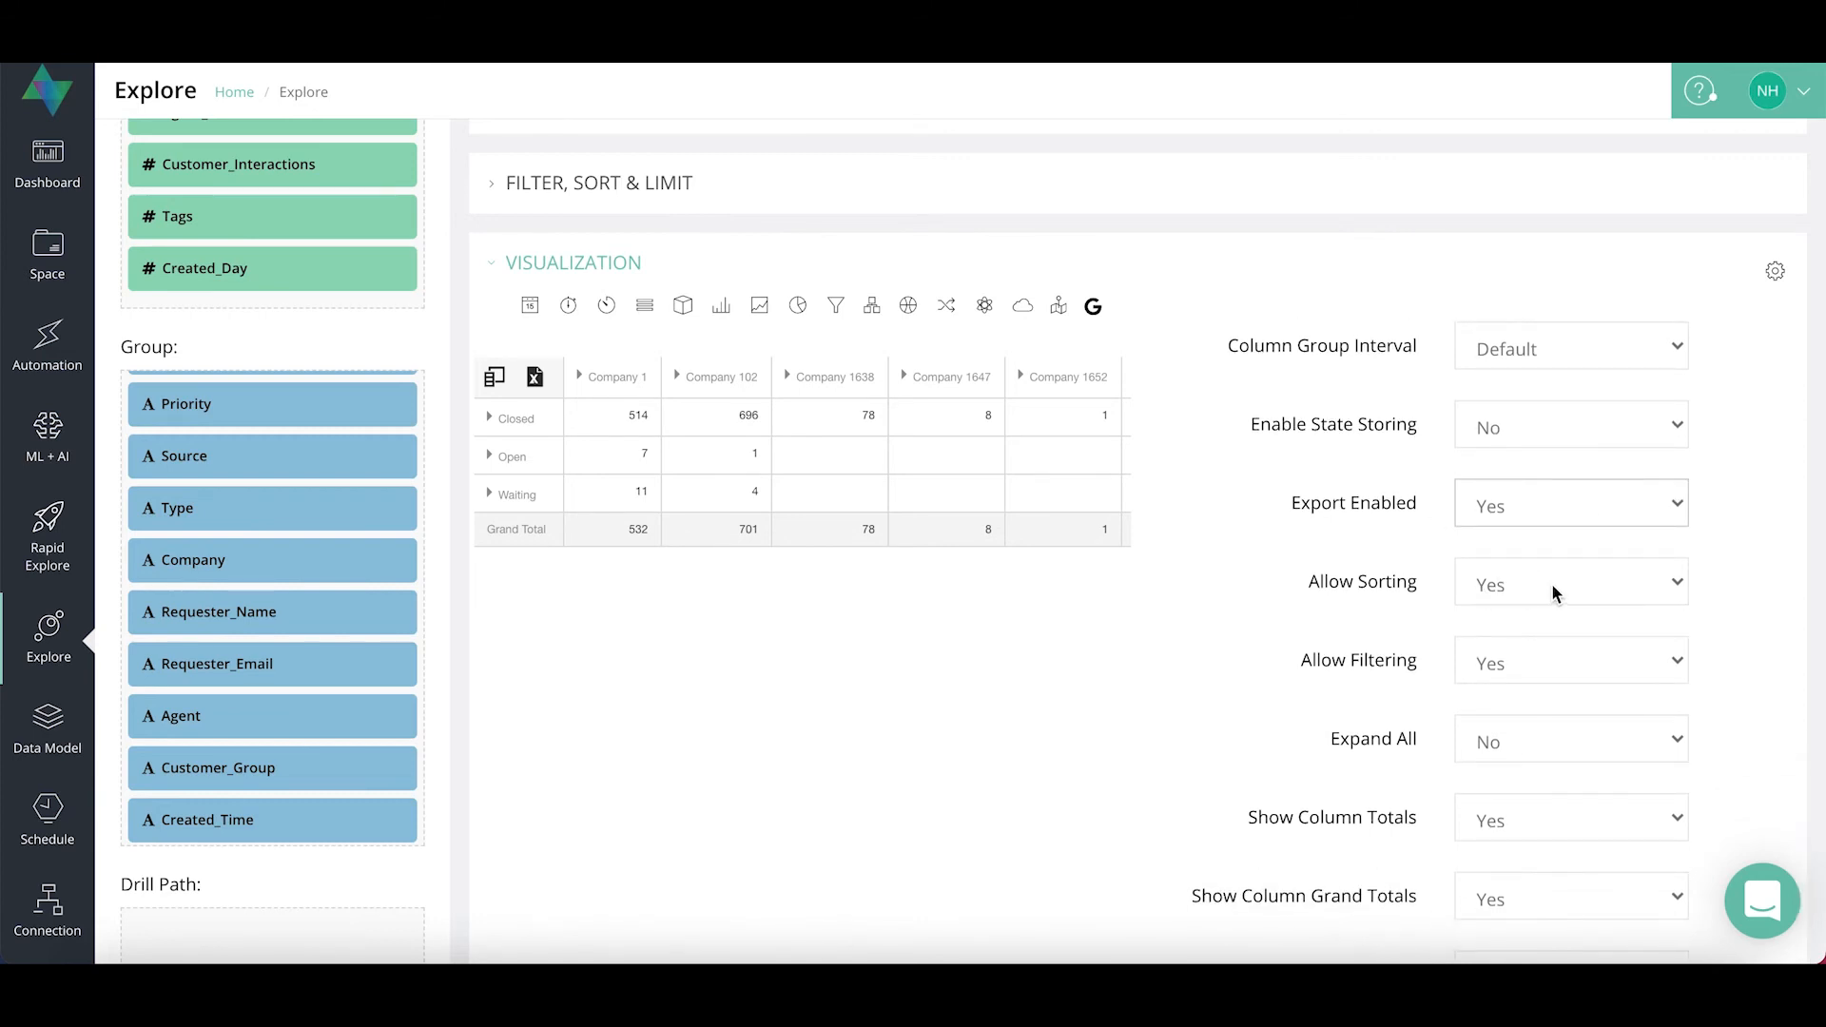
{"action": "scroll", "coordinate": [1555, 592], "scroll_direction": "down", "scroll_amount": 1}
{"action": "left_click", "coordinate": [1523, 616]}
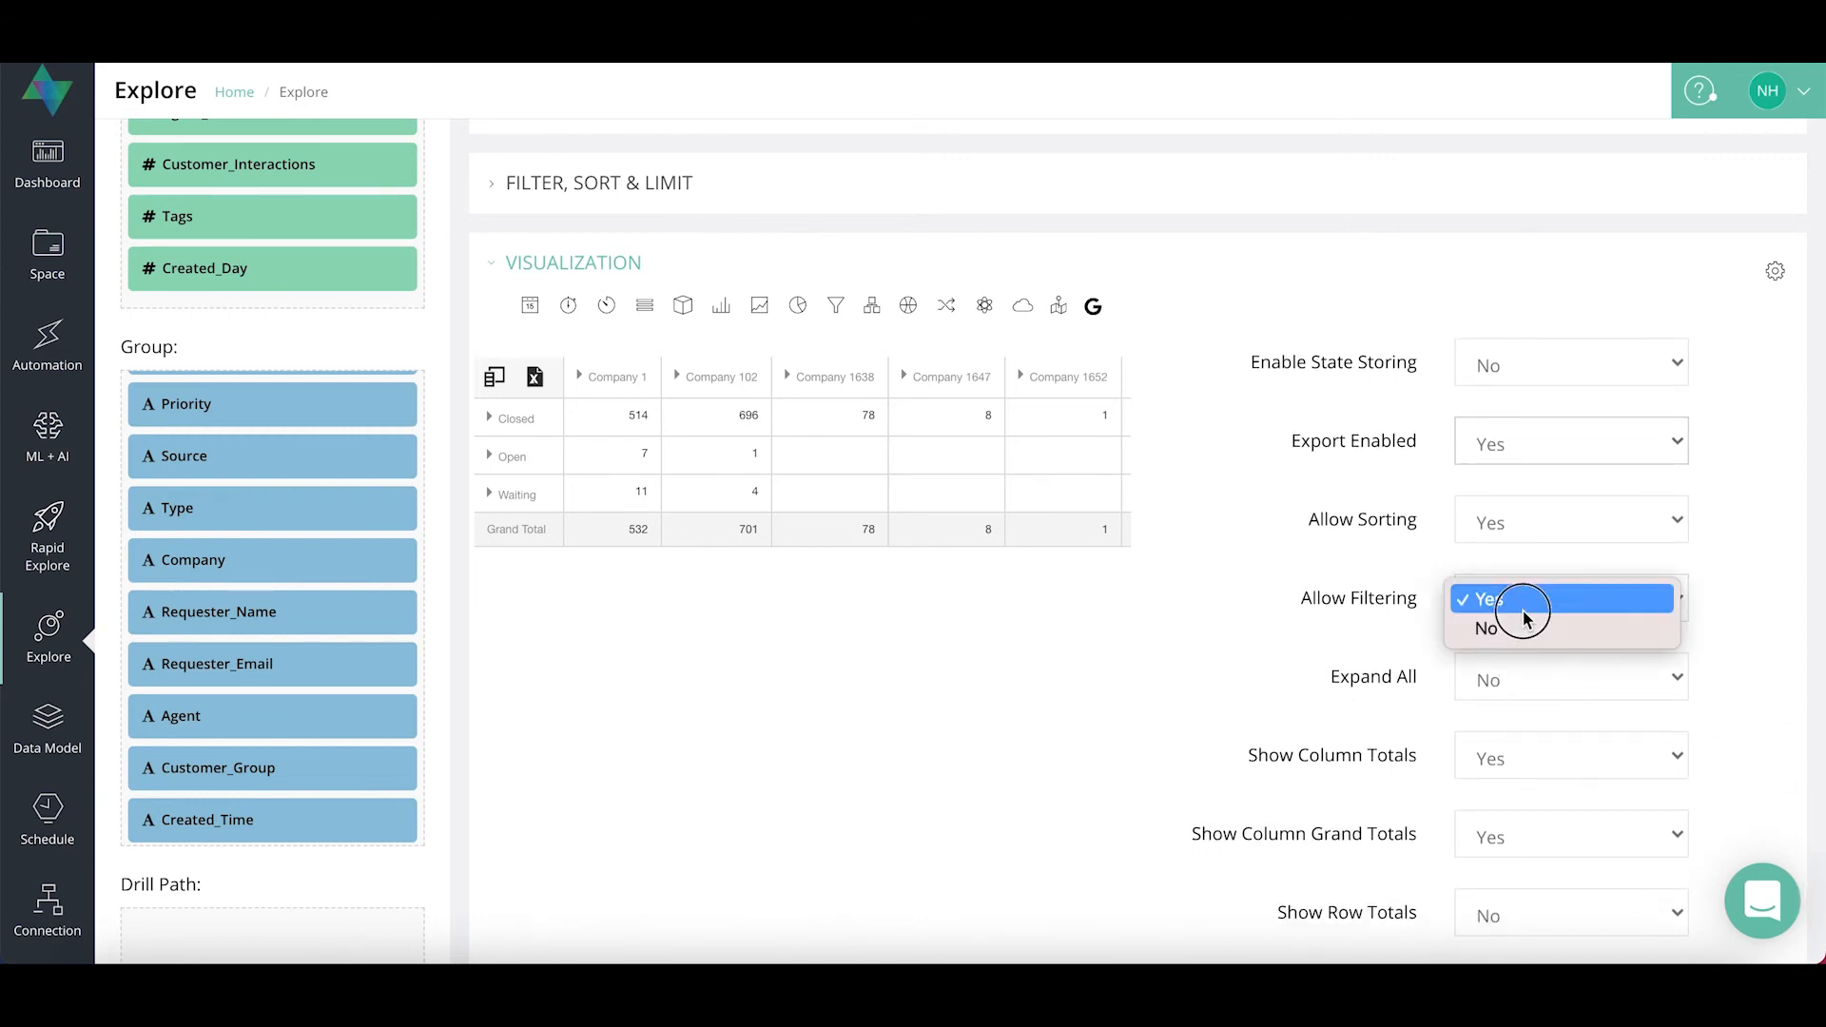
{"action": "left_click", "coordinate": [1726, 558]}
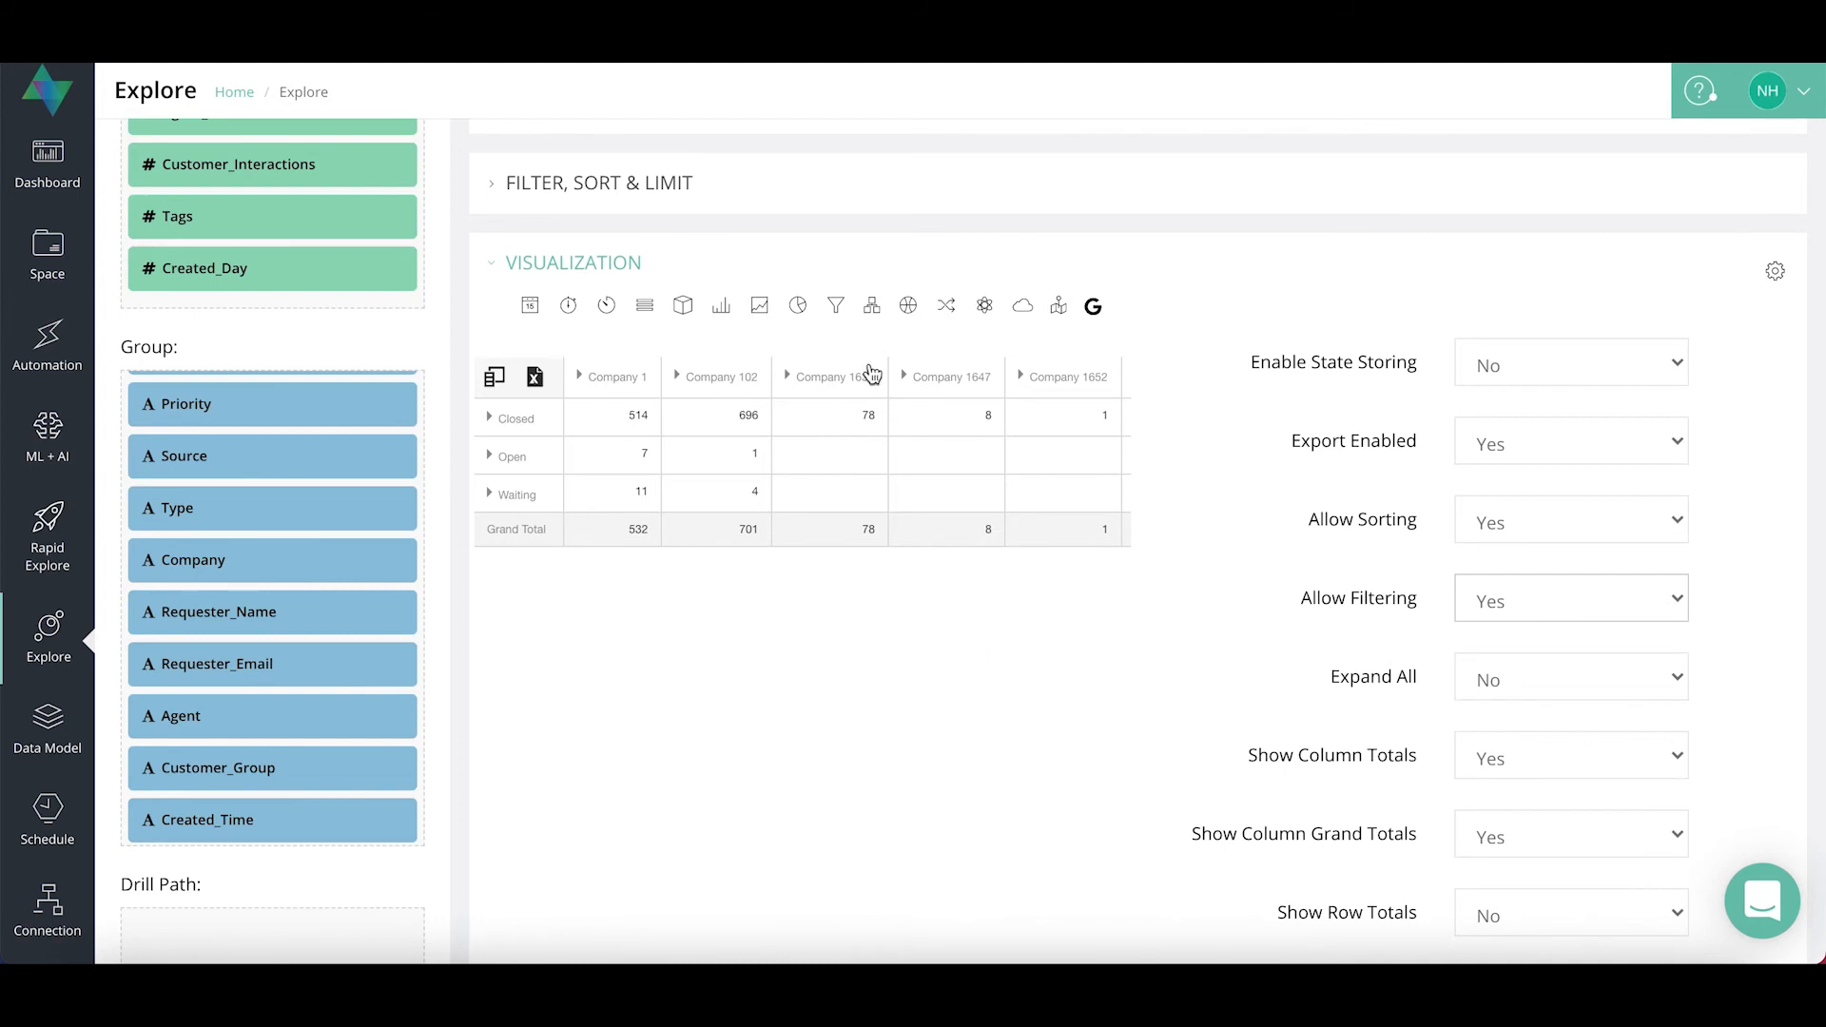
Set Expand All to Yes for the pivot table
{"action": "scroll", "coordinate": [1583, 680], "scroll_direction": "down", "scroll_amount": 1}
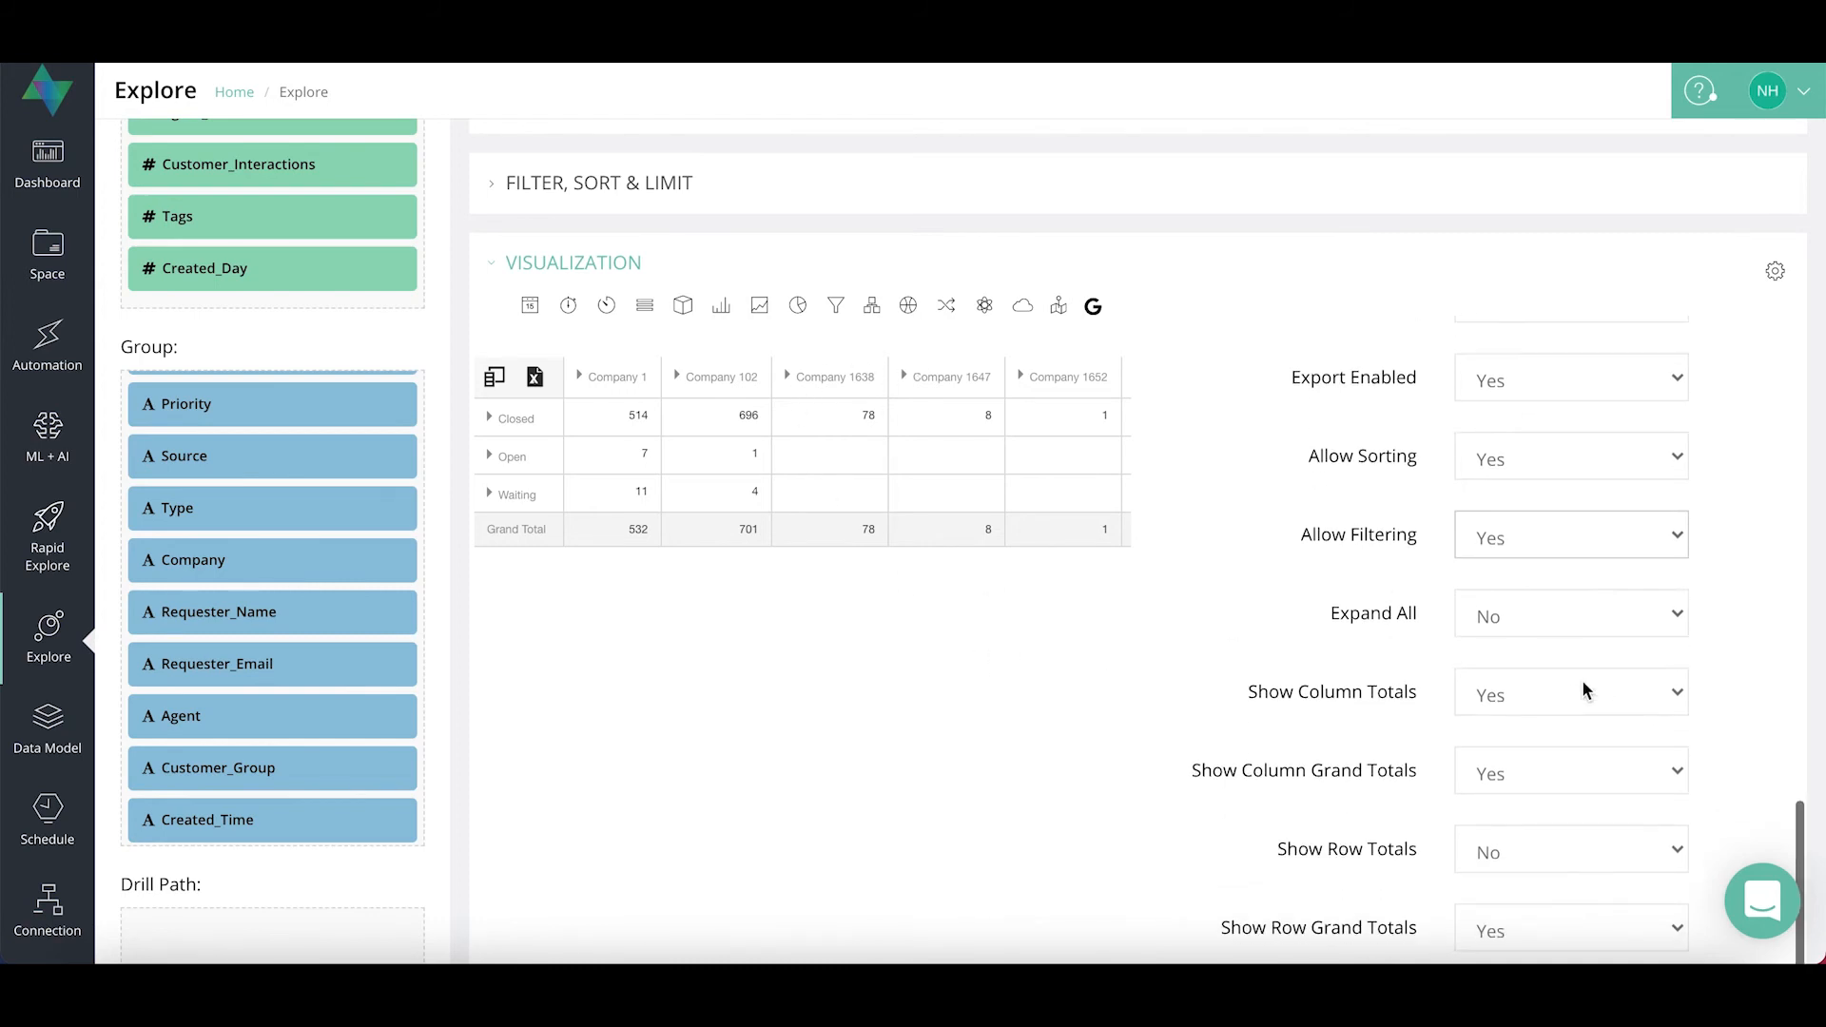
{"action": "left_click", "coordinate": [1604, 612]}
{"action": "left_click", "coordinate": [1495, 645]}
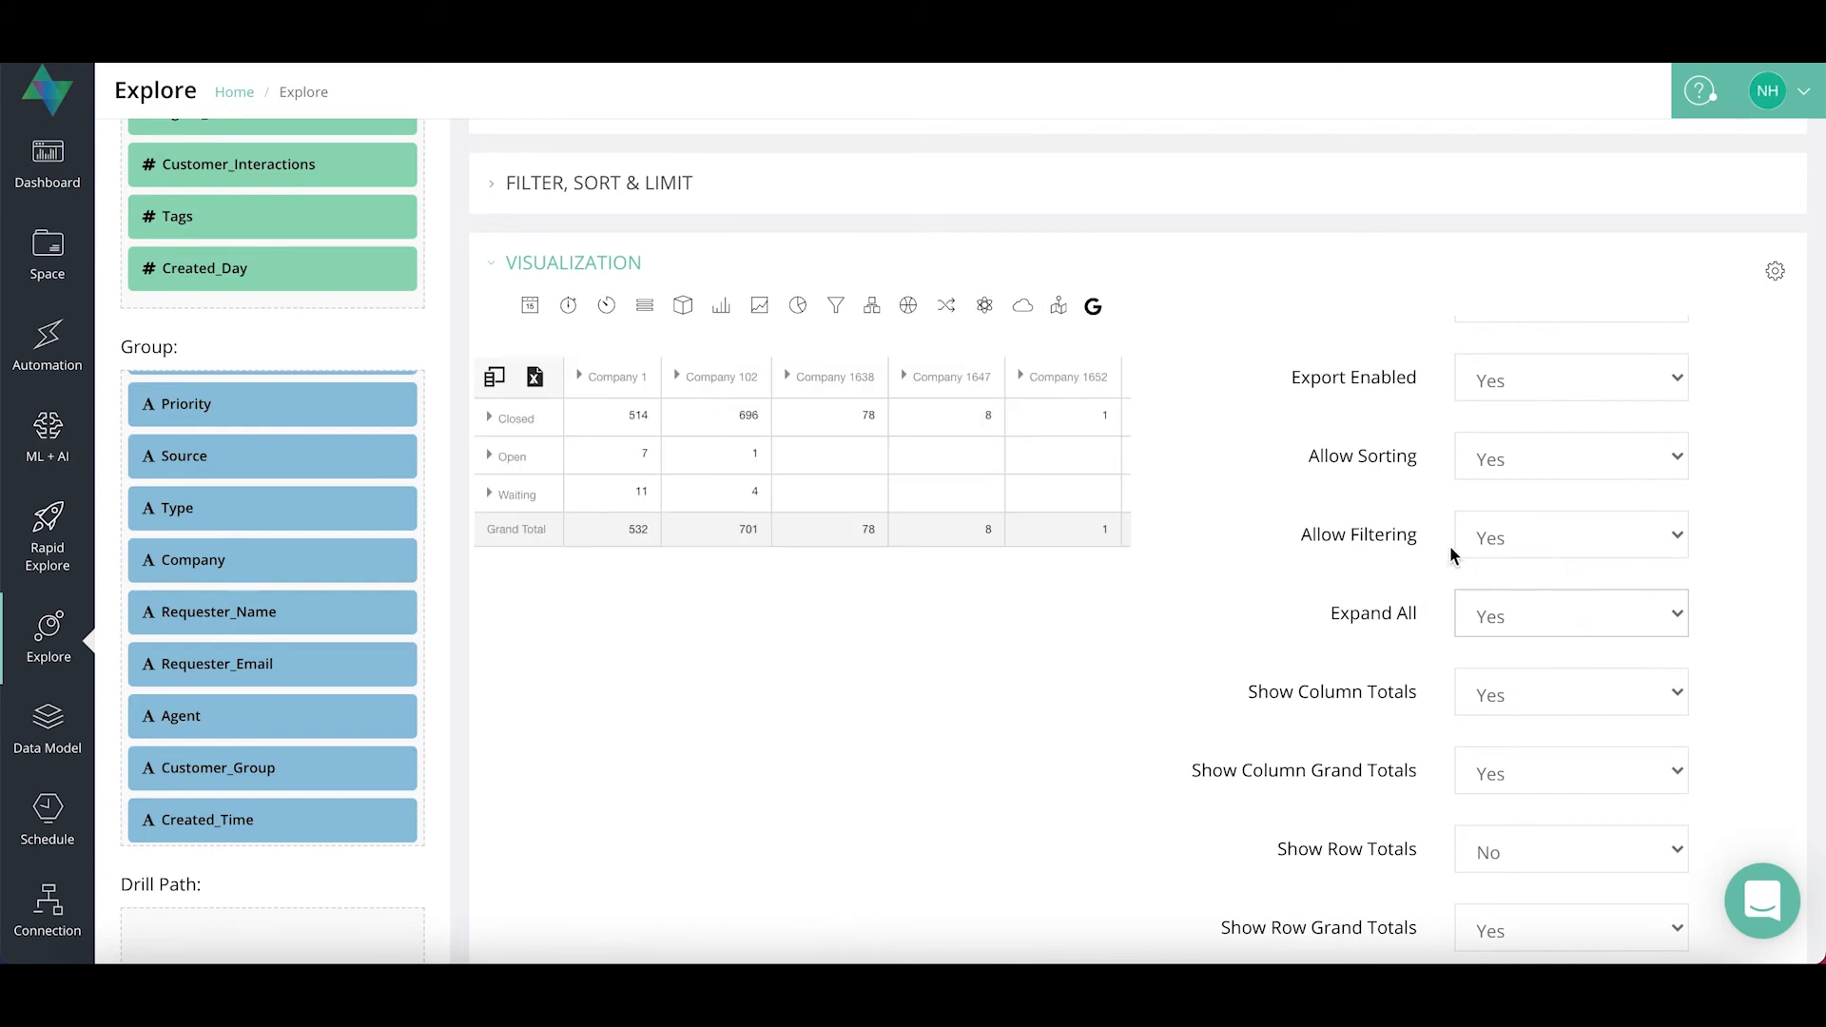
Turn off both column total settings by setting Show Column Totals and Show Column Grand Totals to No
{"action": "scroll", "coordinate": [1553, 688], "scroll_direction": "down", "scroll_amount": 1}
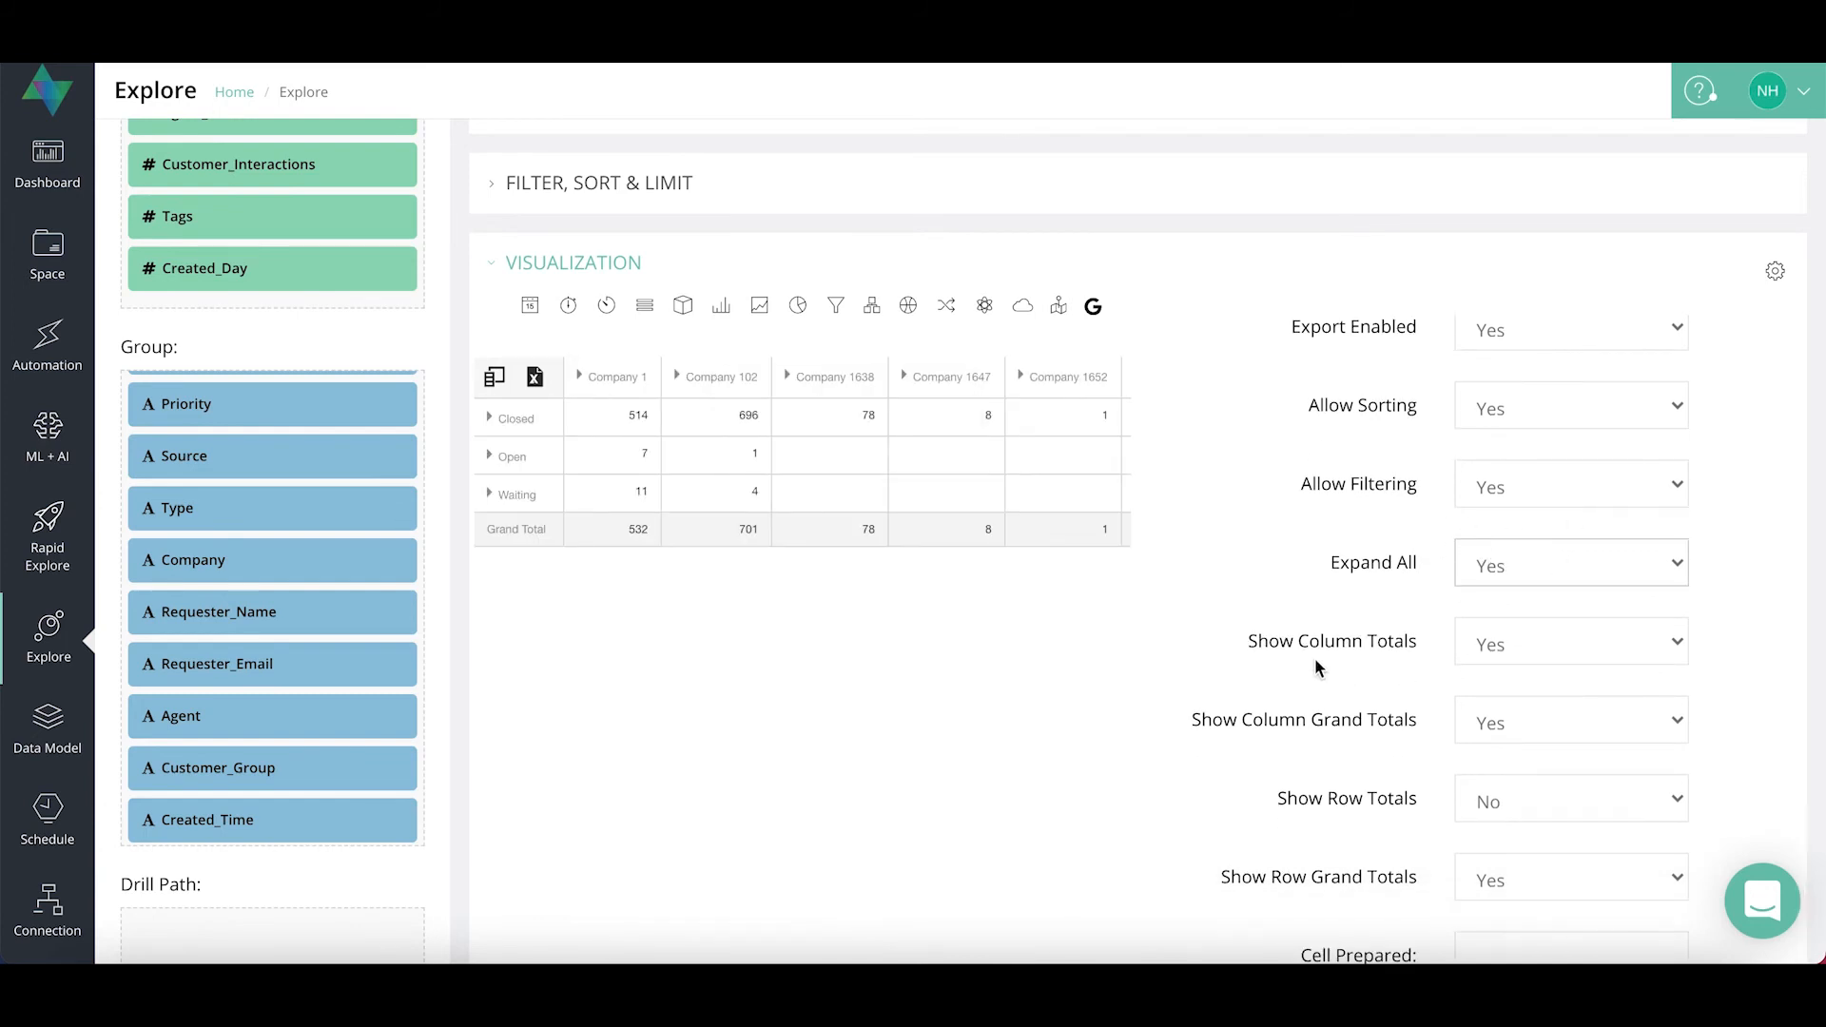
{"action": "scroll", "coordinate": [1412, 657], "scroll_direction": "down", "scroll_amount": 1}
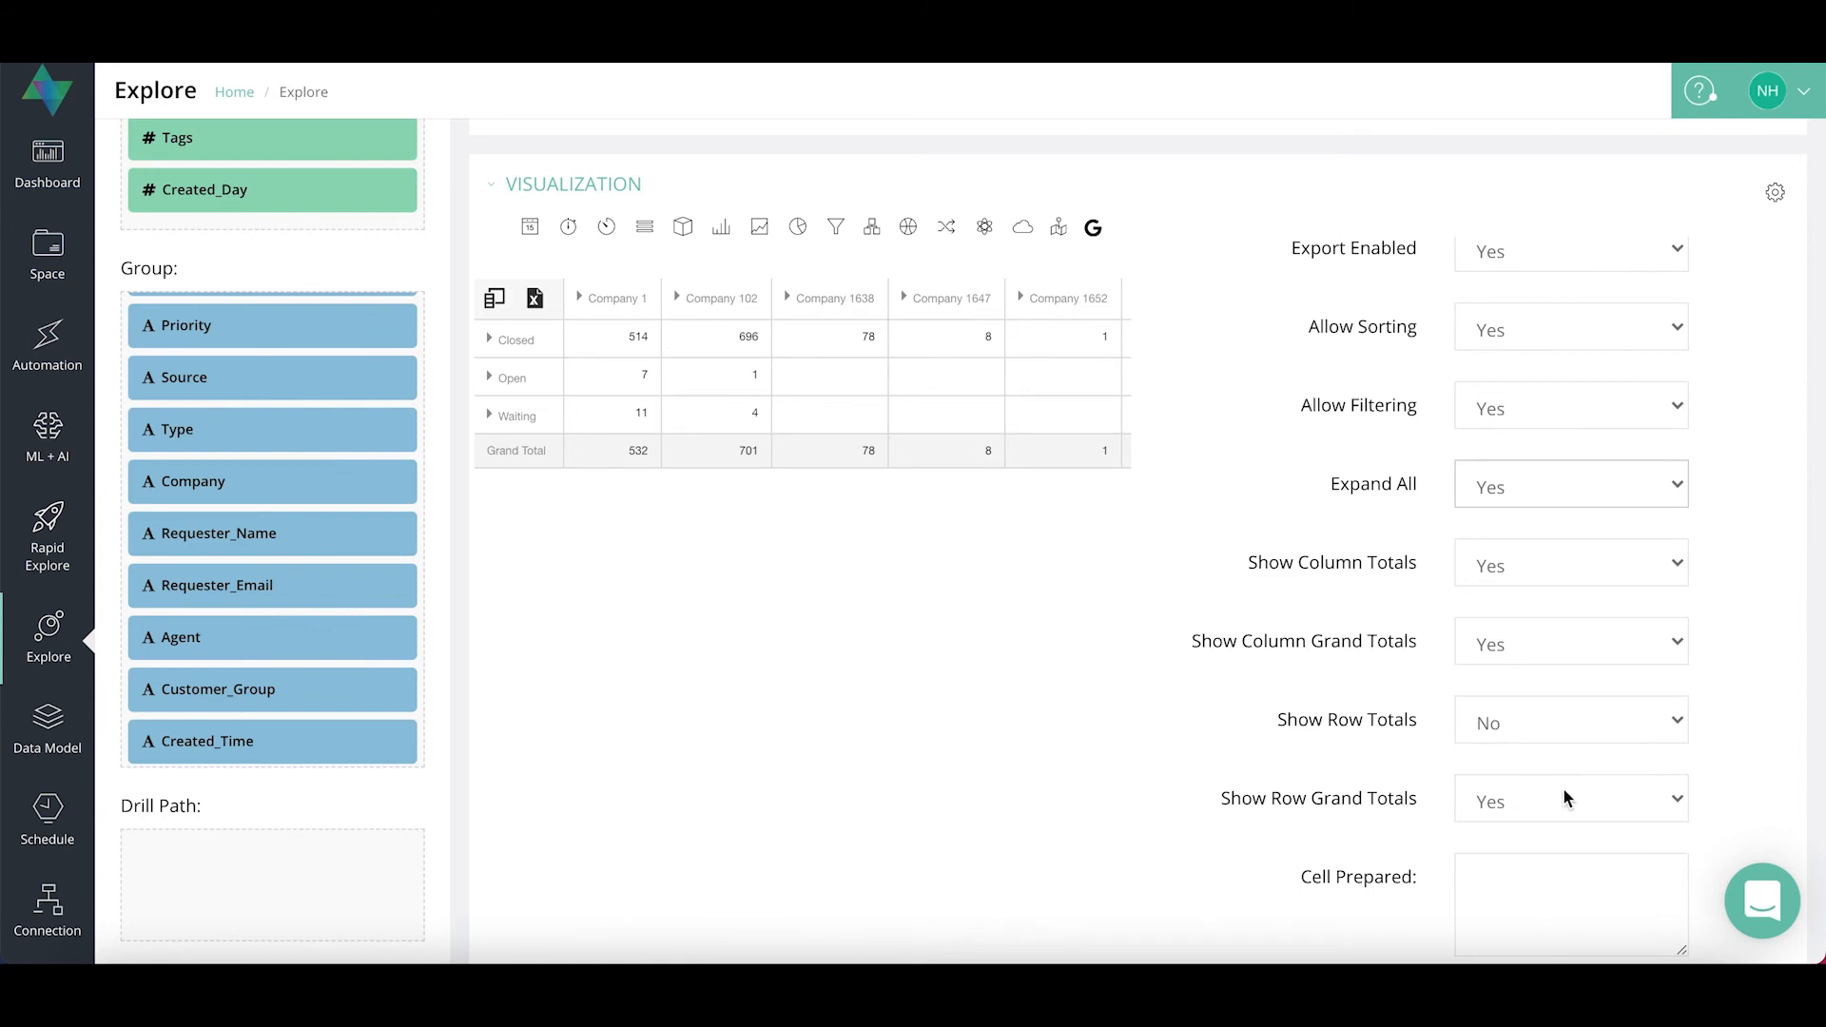
{"action": "left_click", "coordinate": [1544, 561]}
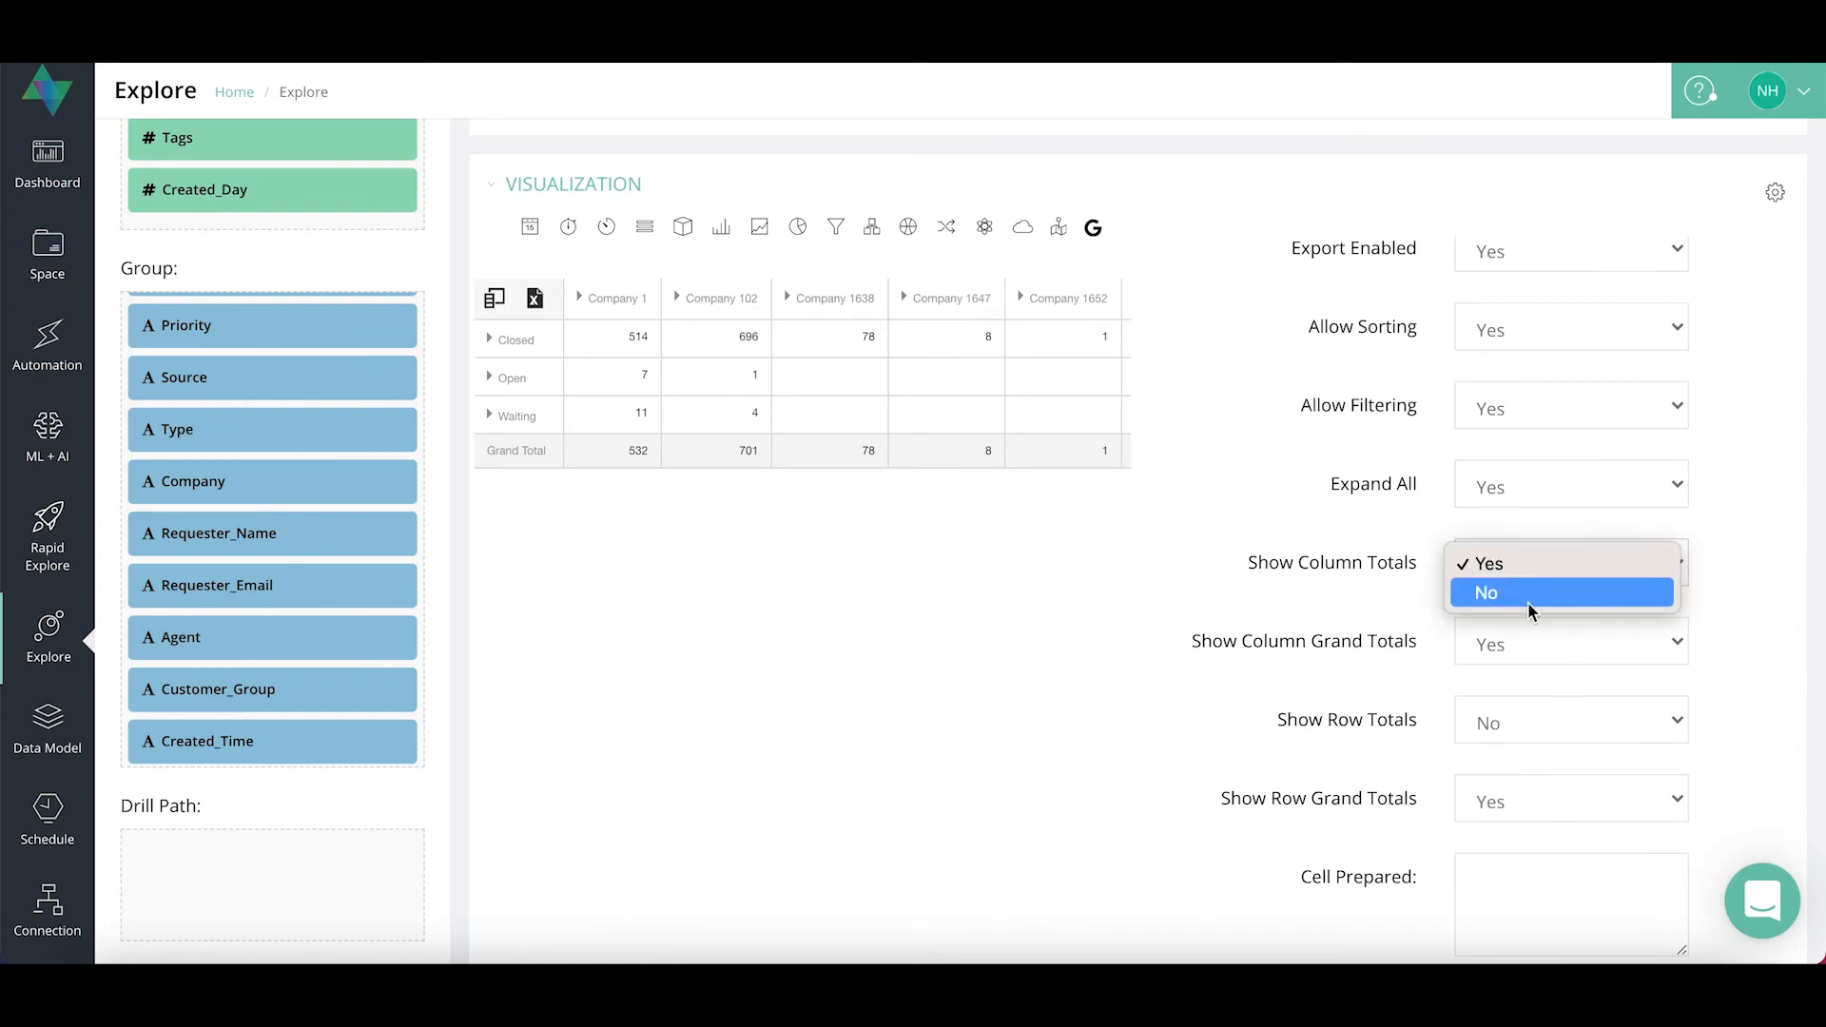
{"action": "left_click", "coordinate": [1520, 595]}
{"action": "left_click", "coordinate": [1543, 643]}
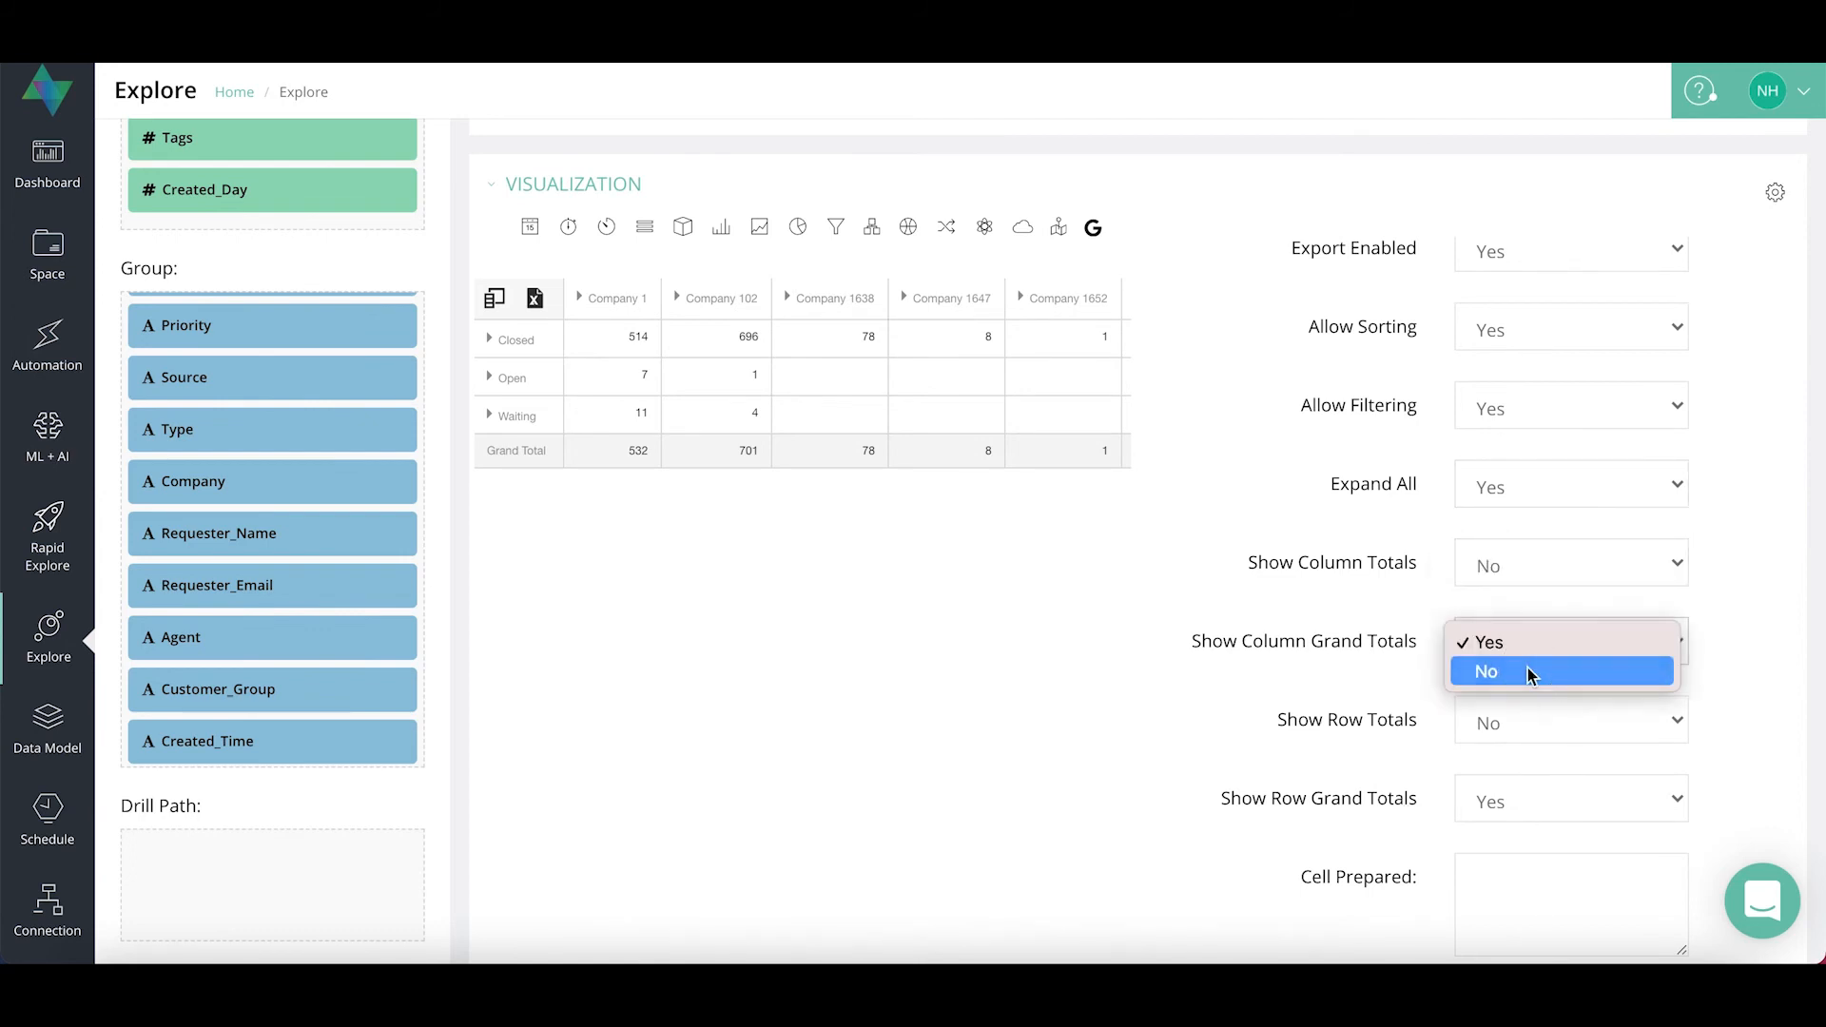
{"action": "left_click", "coordinate": [1538, 670]}
Set Show Row Totals to Yes and Show Row Grand Totals to No
{"action": "left_click", "coordinate": [1527, 721]}
{"action": "left_click", "coordinate": [1529, 750]}
{"action": "left_click", "coordinate": [1531, 800]}
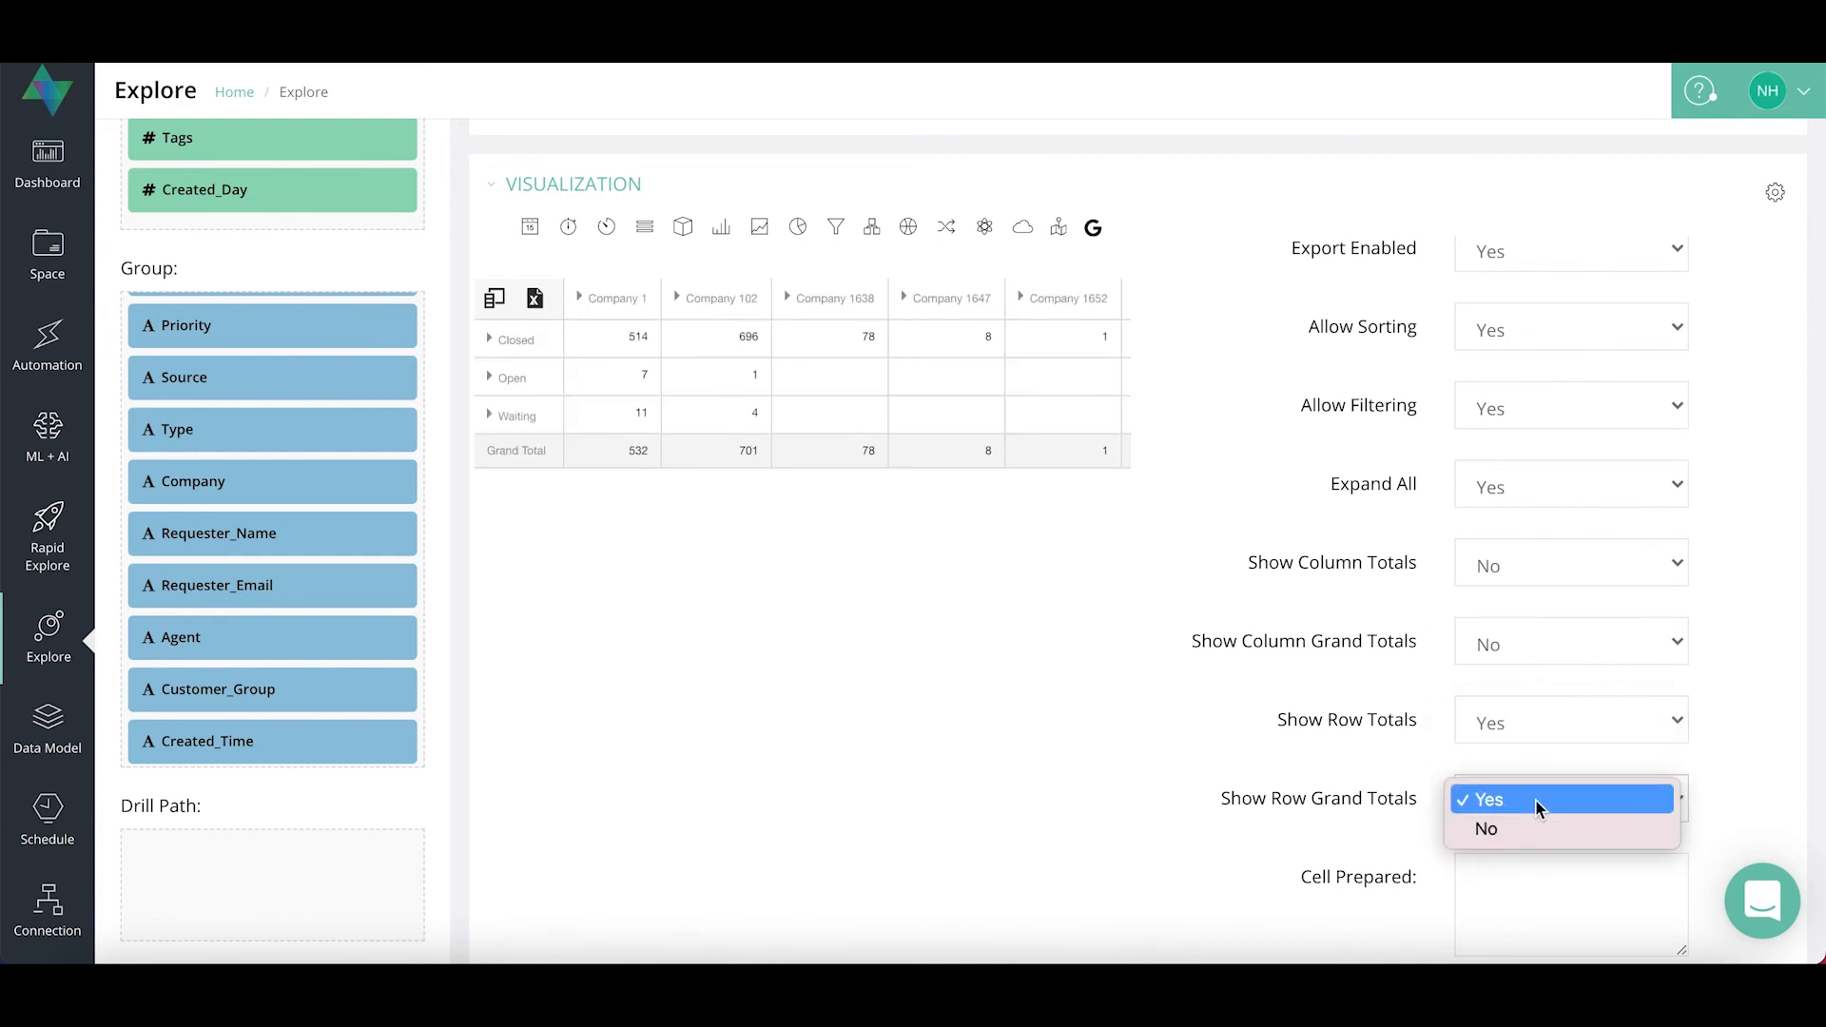
{"action": "left_click", "coordinate": [1530, 831]}
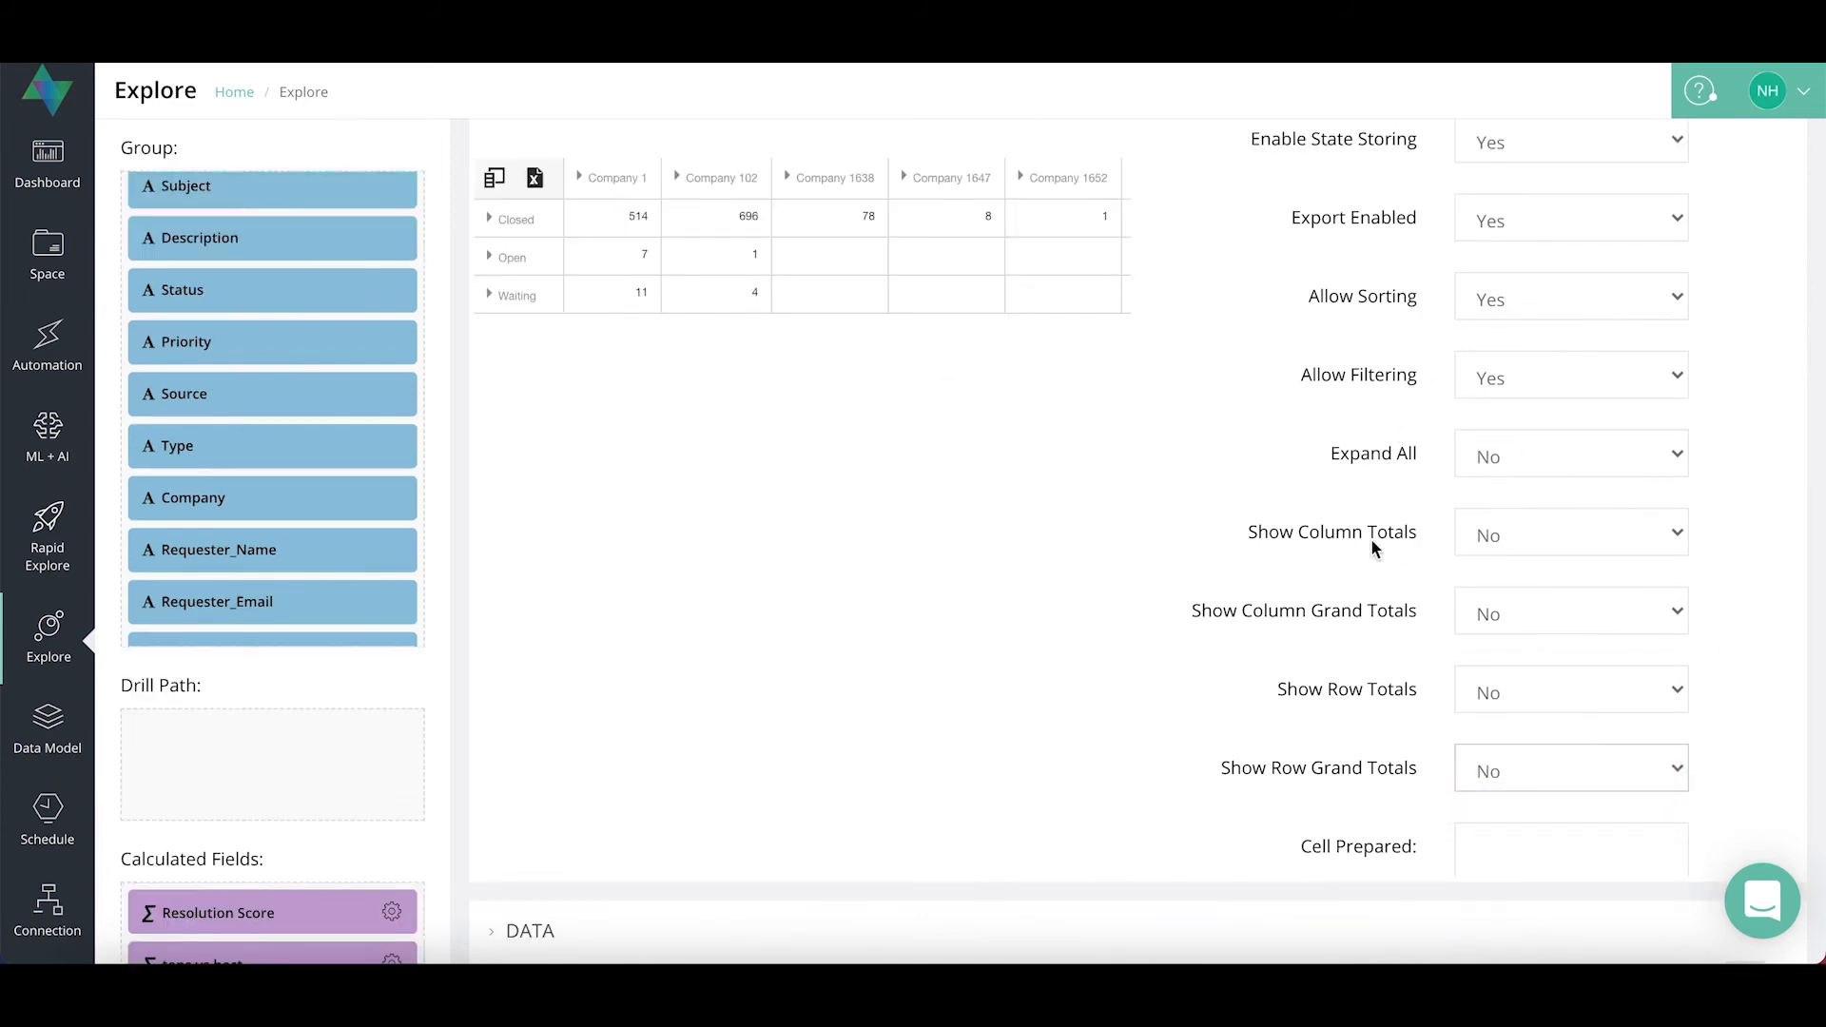
Set Show Column Totals to Yes for the pivot table
{"action": "scroll", "coordinate": [1119, 499], "scroll_direction": "up", "scroll_amount": 1}
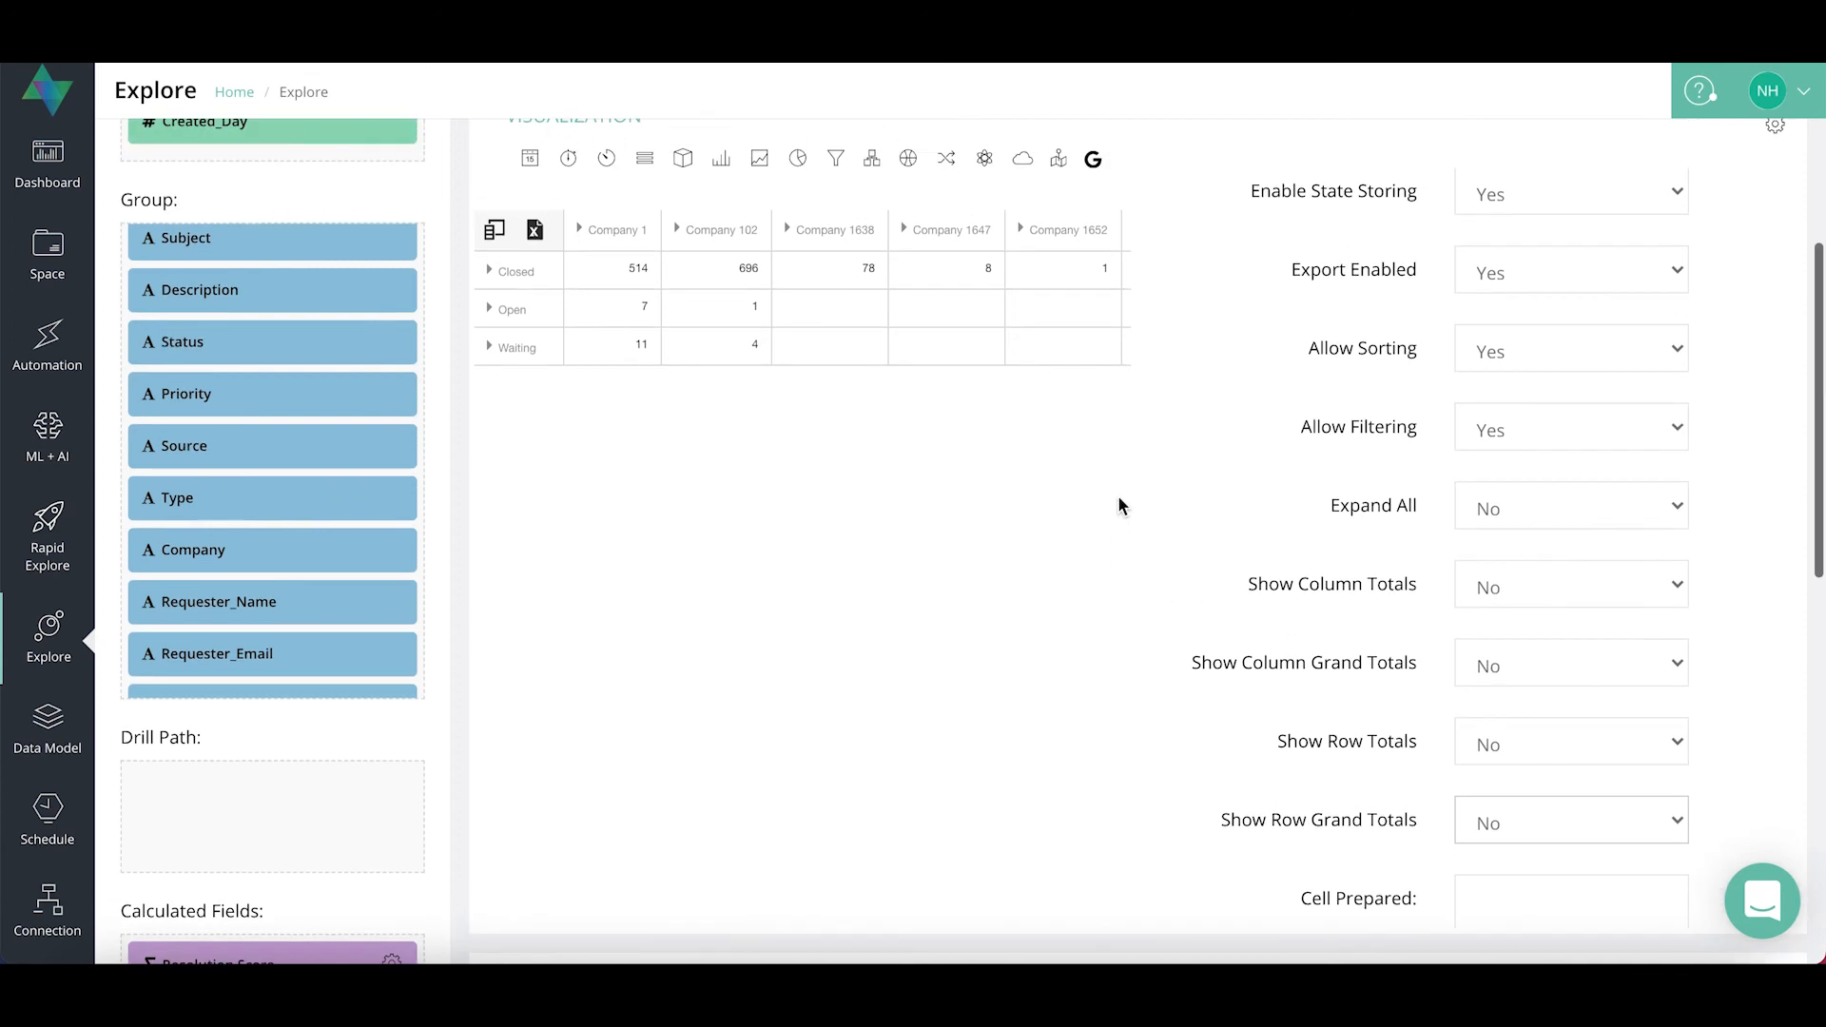
{"action": "scroll", "coordinate": [1120, 499], "scroll_direction": "down", "scroll_amount": 1}
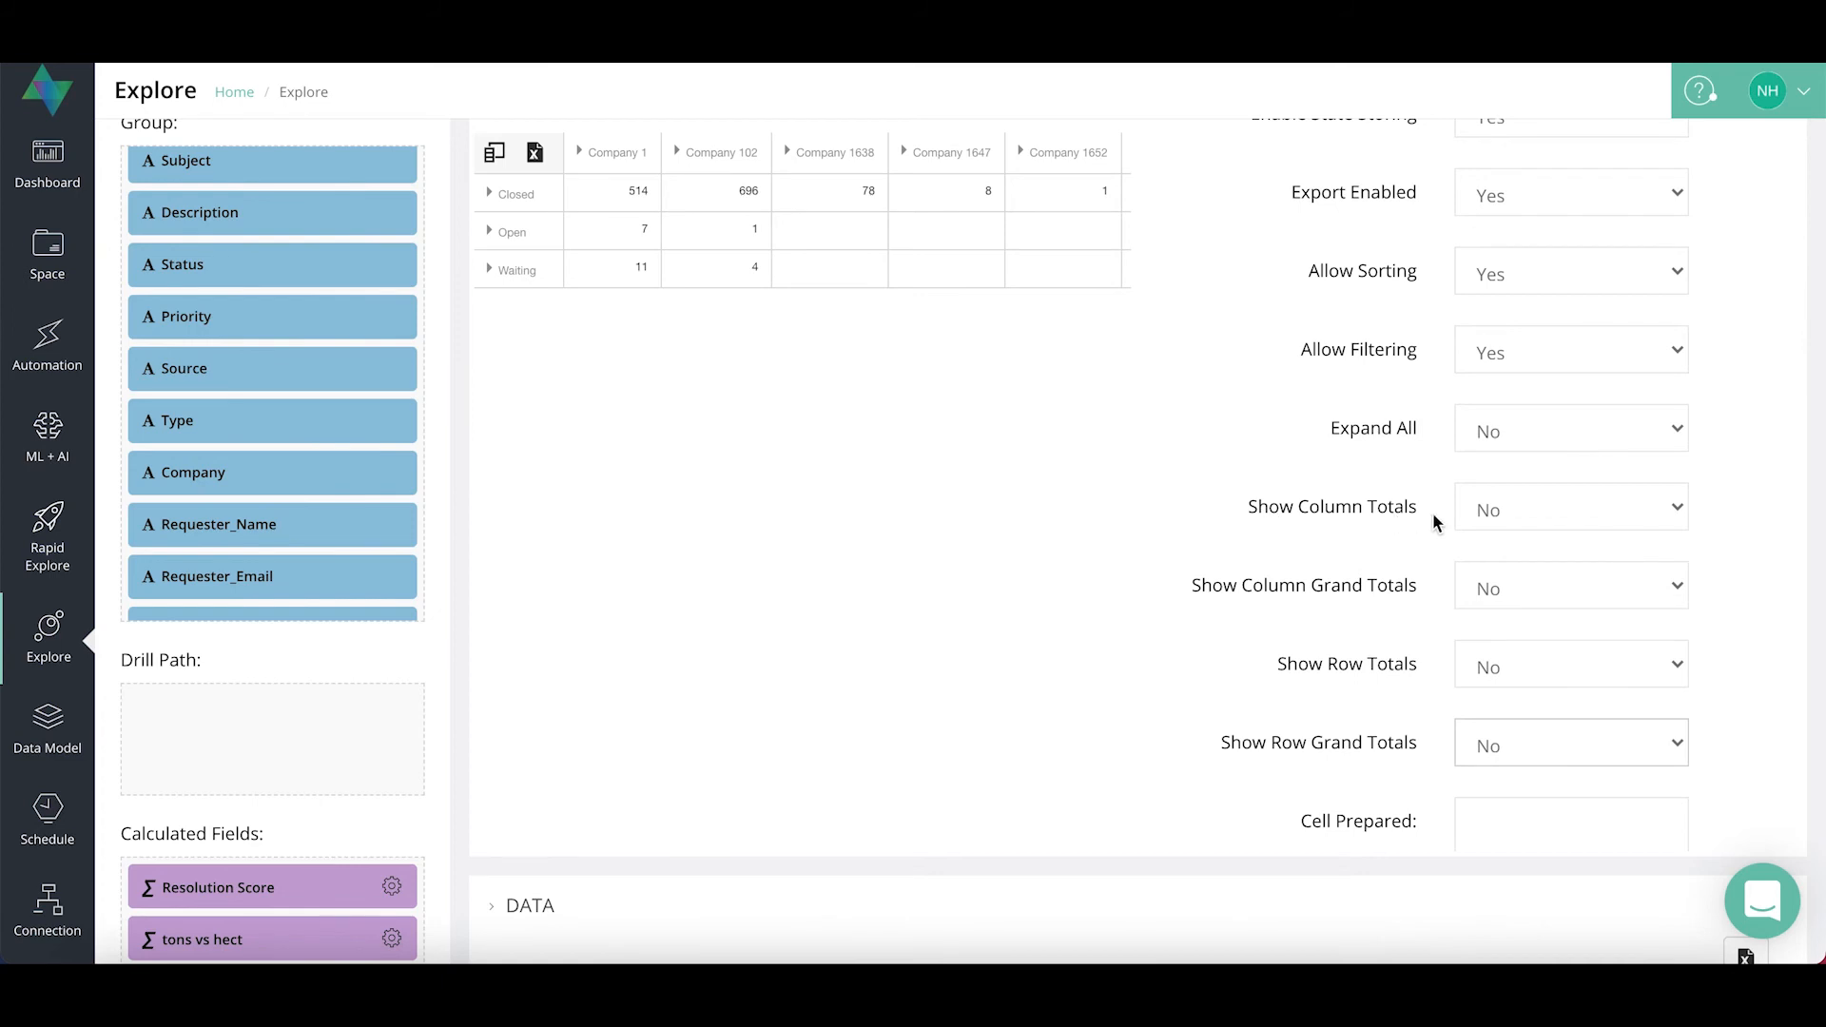
{"action": "left_click", "coordinate": [1547, 510]}
{"action": "left_click", "coordinate": [1520, 478]}
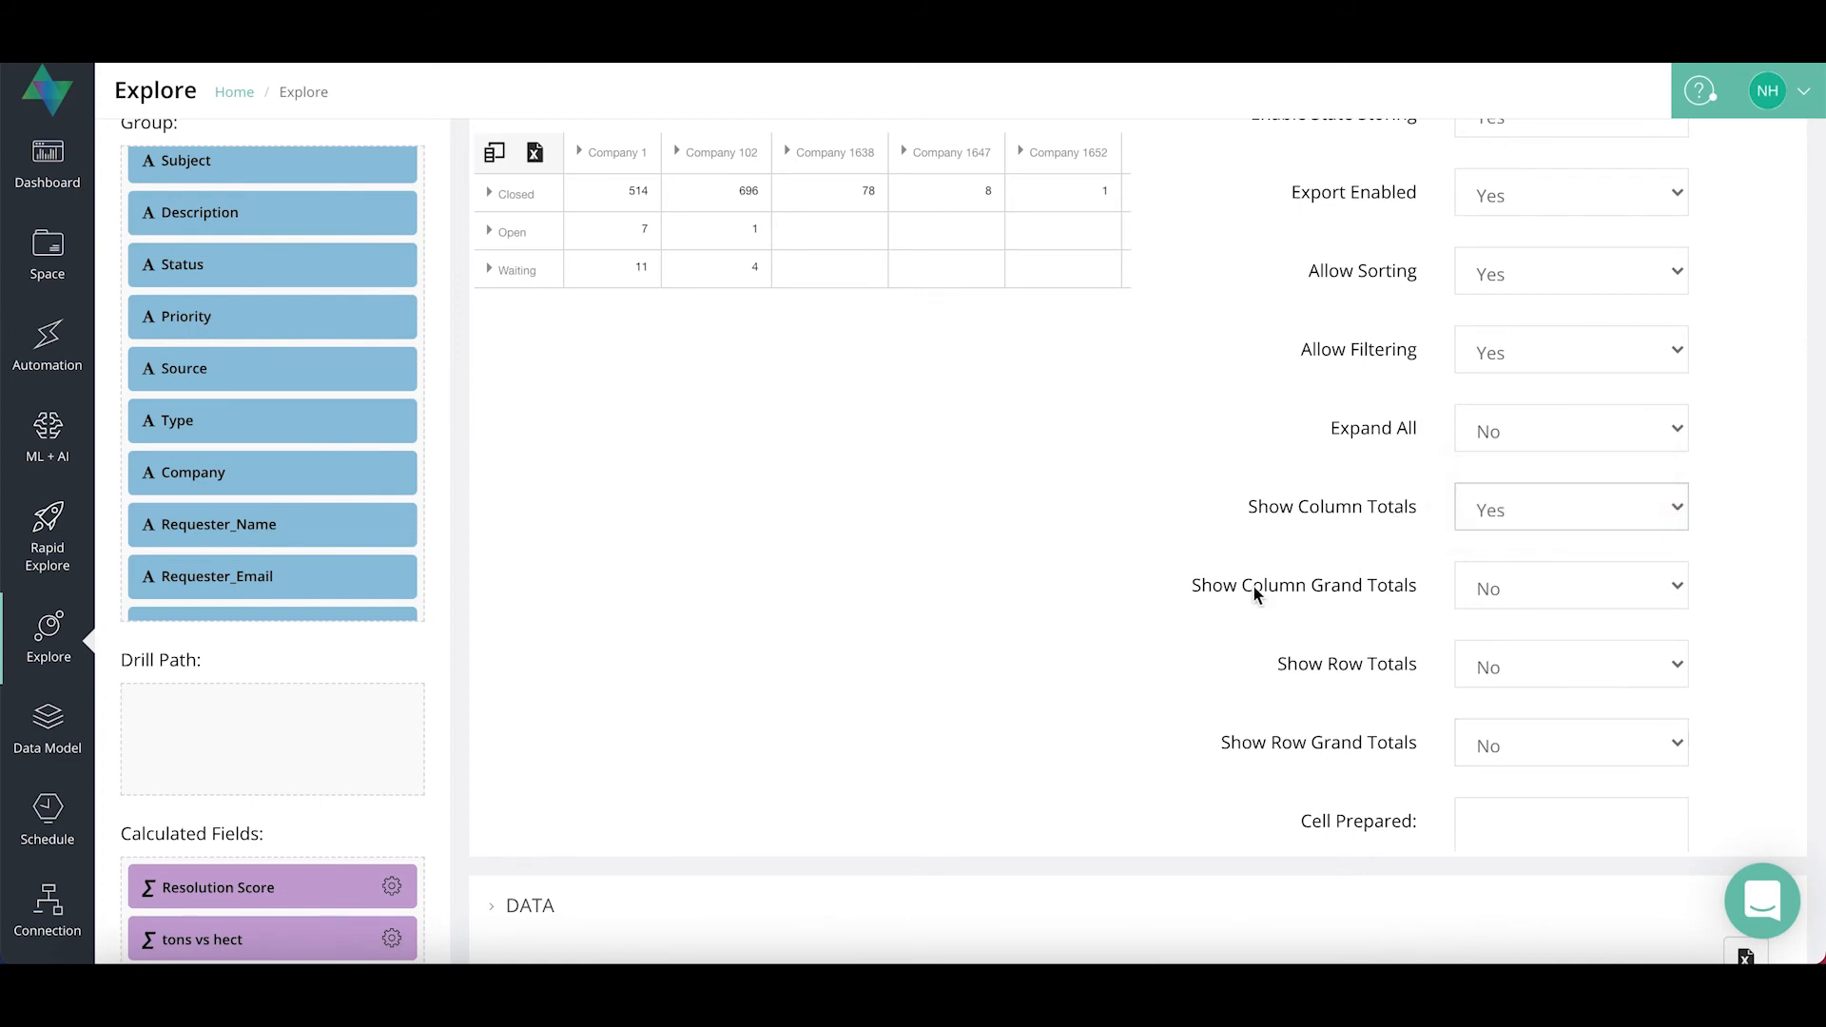
Expand the Company 1 column, the Closed row and the Company 102 column, and examine the total column of each company
{"action": "scroll", "coordinate": [1253, 584], "scroll_direction": "up", "scroll_amount": 1}
{"action": "scroll", "coordinate": [979, 522], "scroll_direction": "up", "scroll_amount": 1}
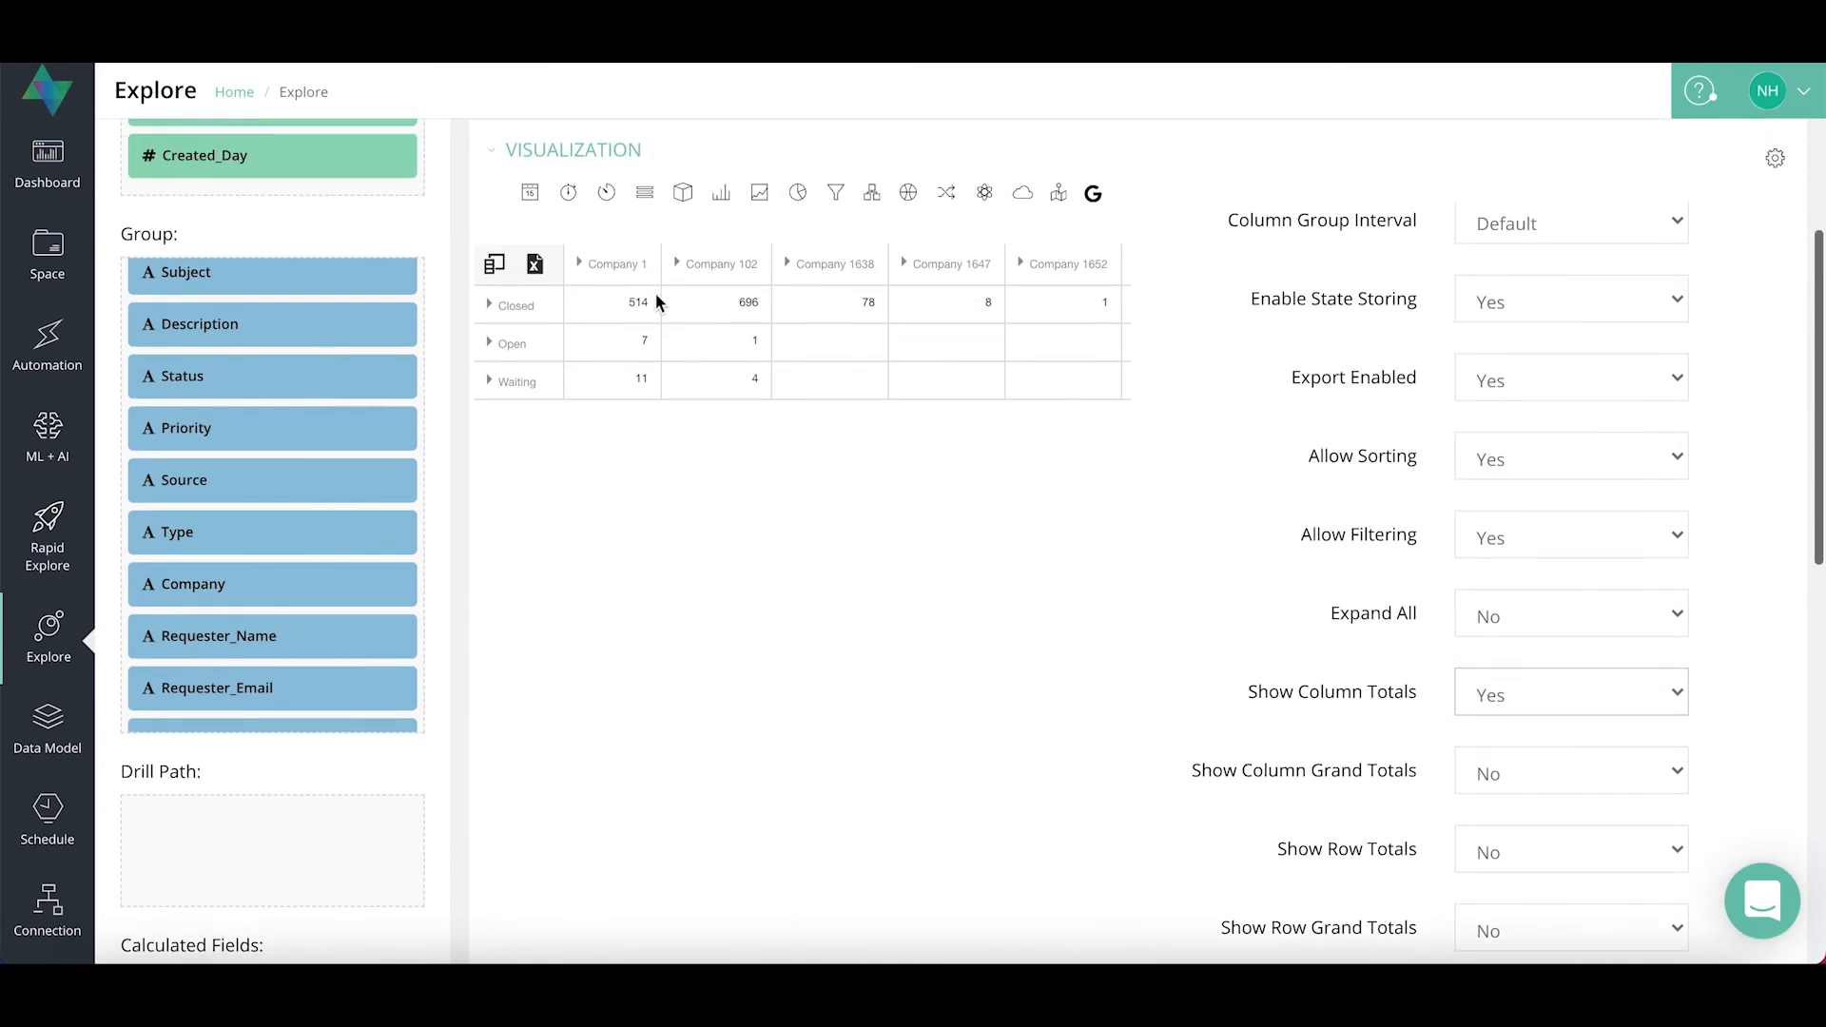
{"action": "left_click", "coordinate": [578, 262]}
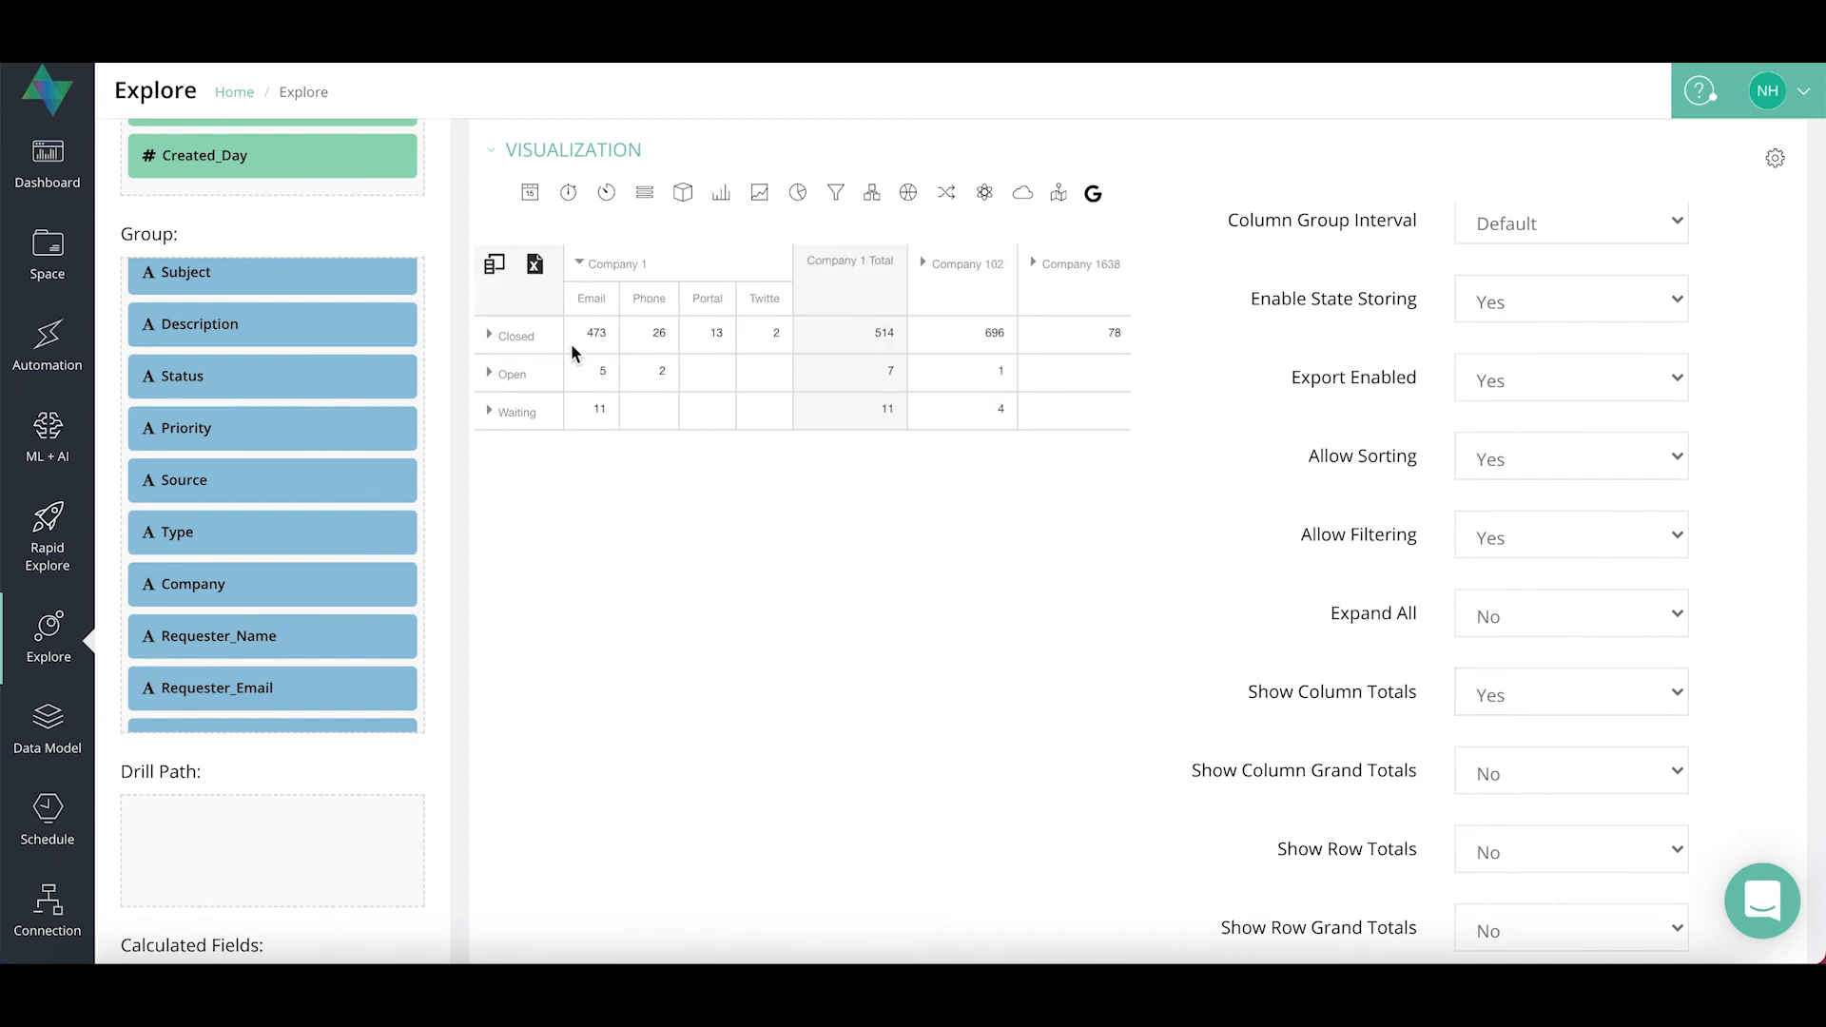
{"action": "left_click", "coordinate": [490, 334]}
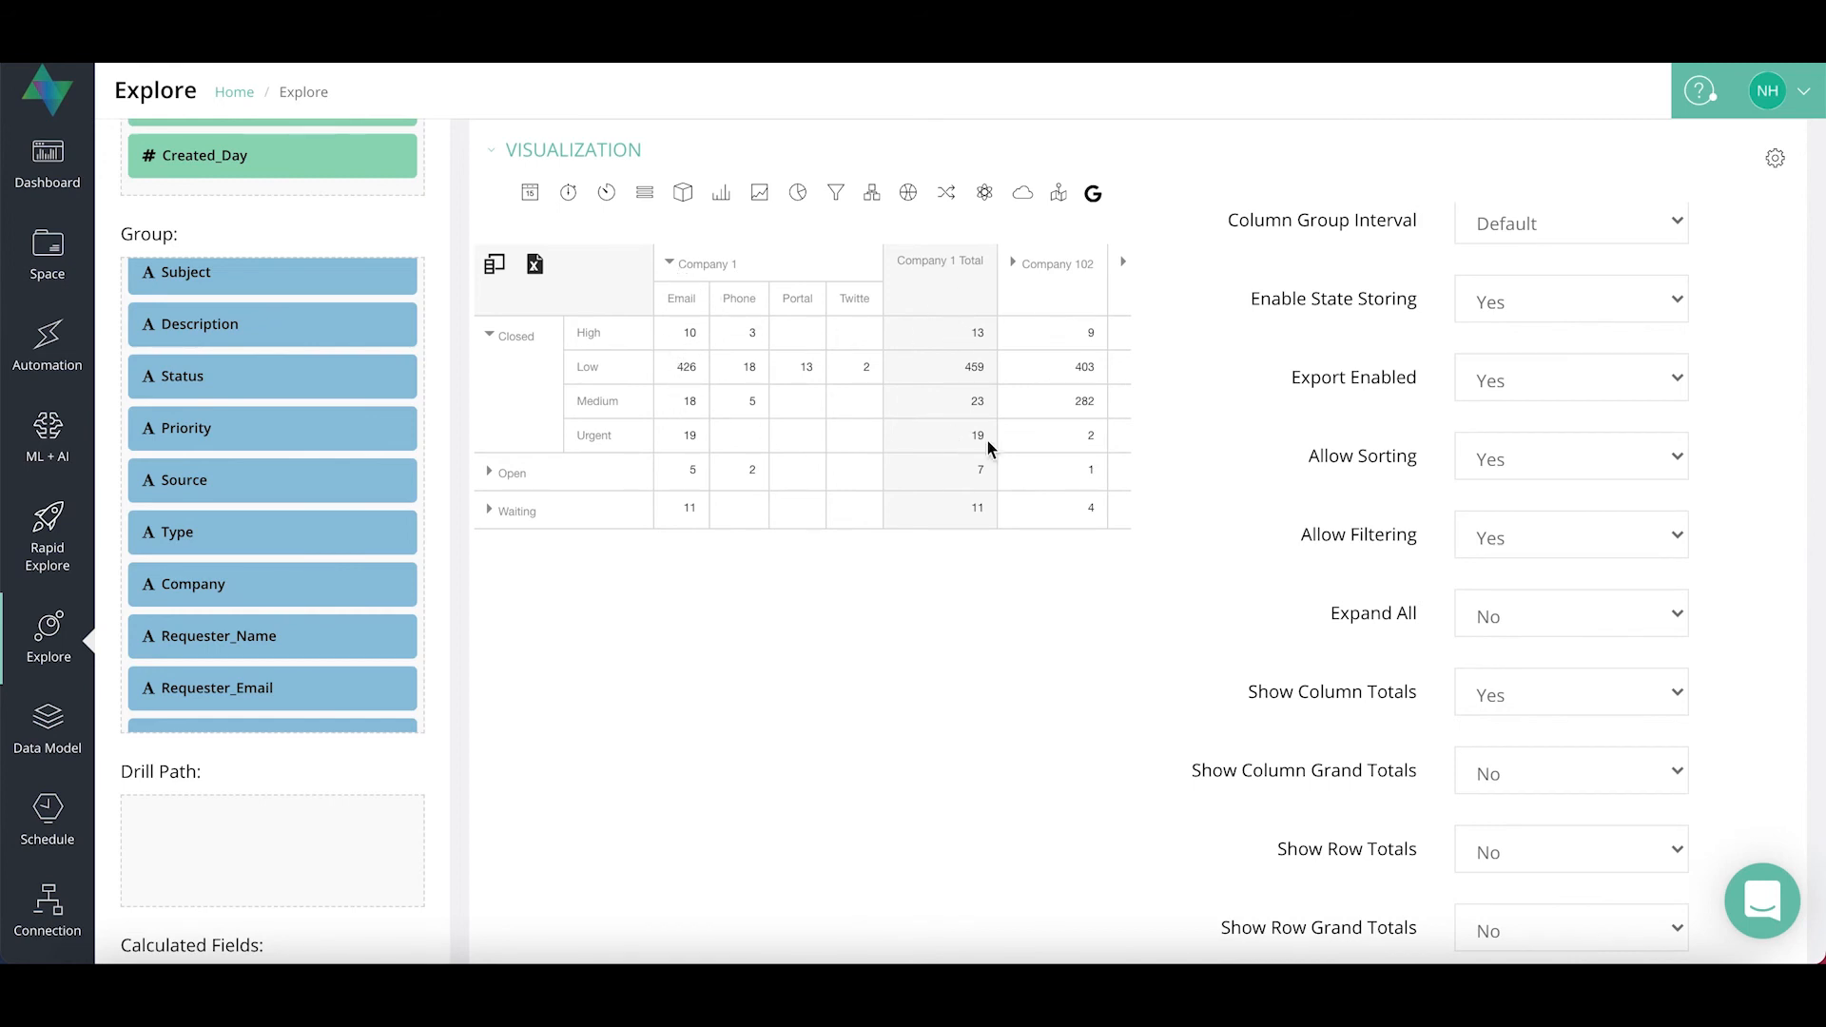
{"action": "left_click", "coordinate": [1012, 264]}
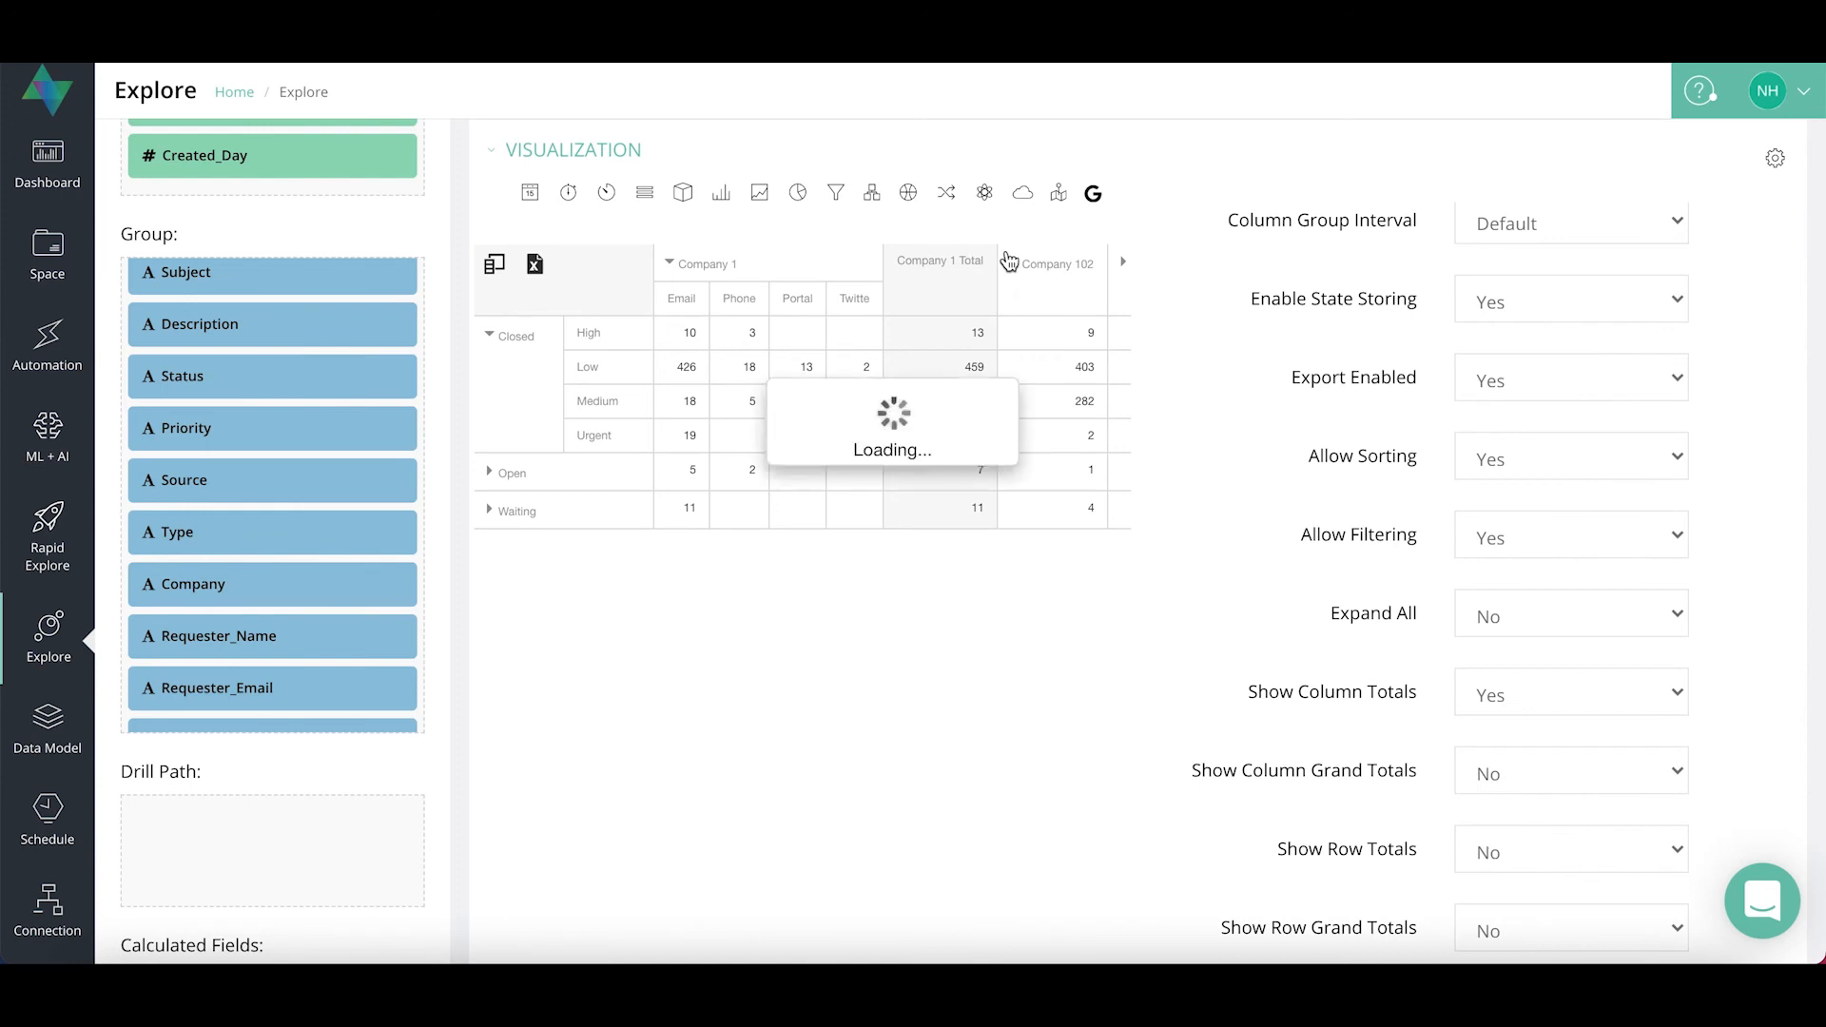
{"action": "scroll", "coordinate": [1042, 362], "scroll_direction": "right", "scroll_amount": 3}
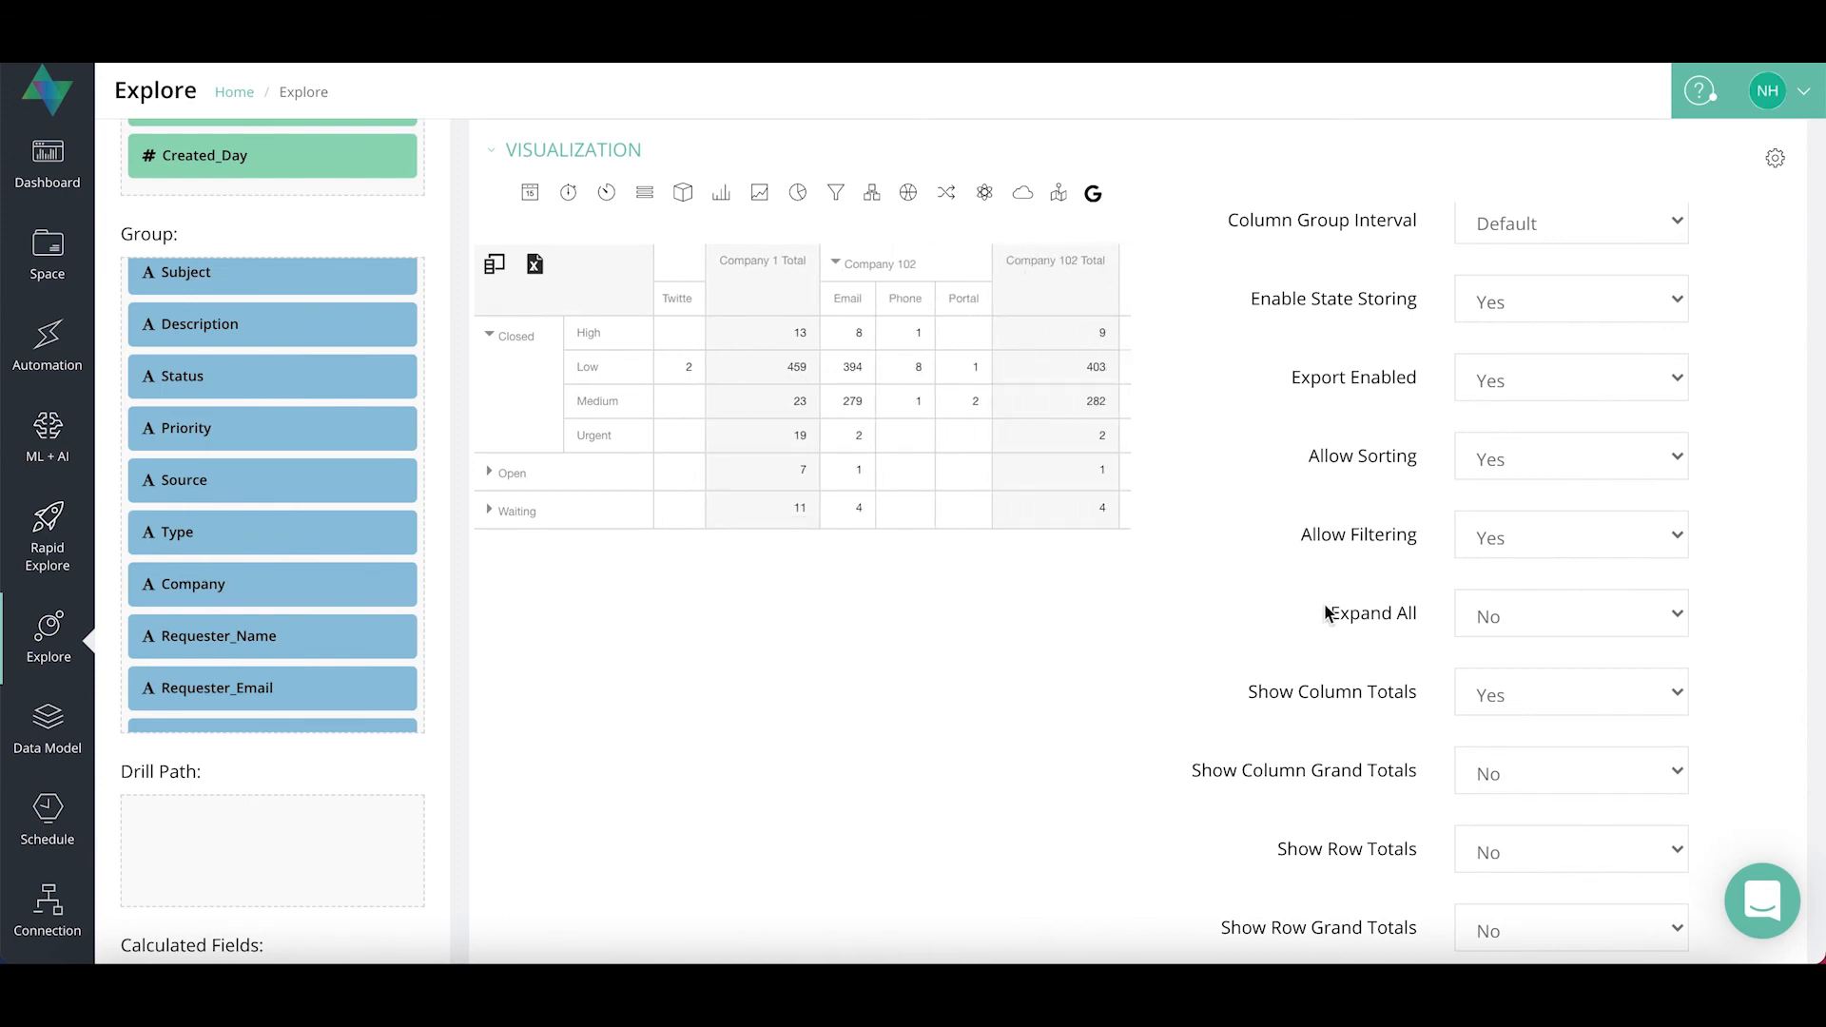
Set Show Column Grand Totals to Yes and check the result across the pivot table's columns
{"action": "scroll", "coordinate": [1406, 656], "scroll_direction": "down", "scroll_amount": 2}
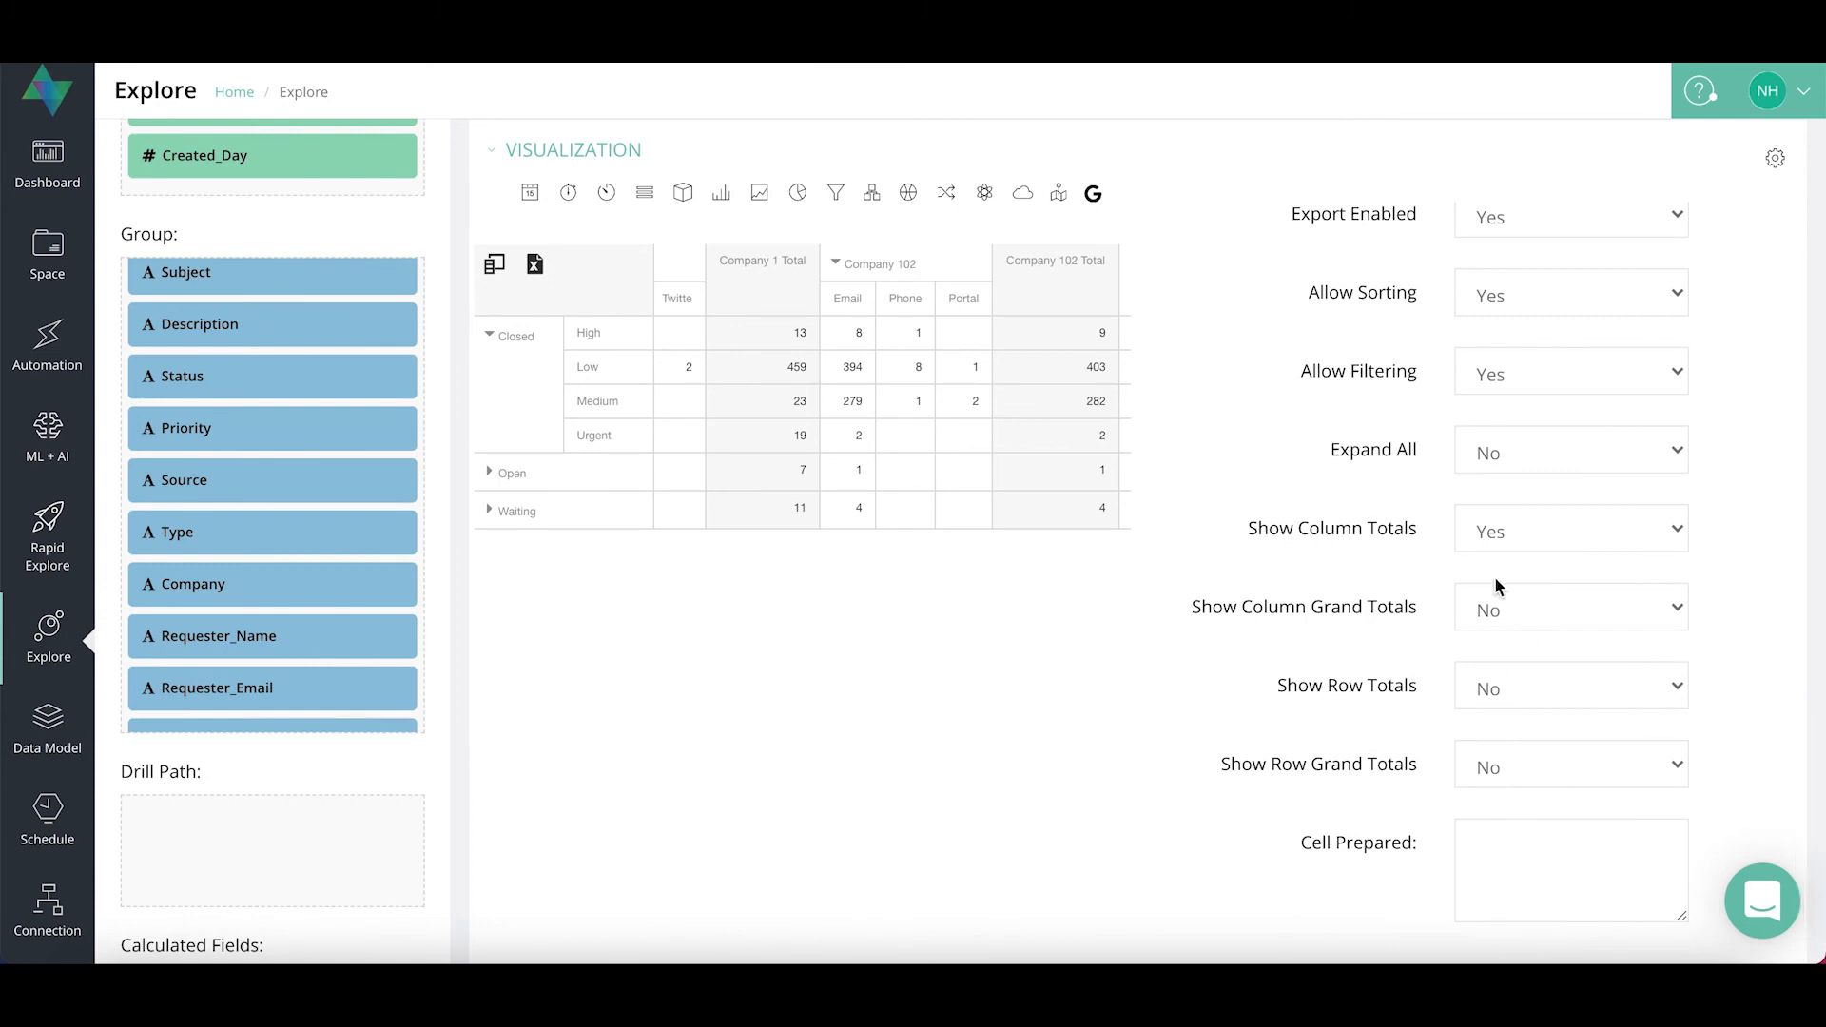
{"action": "left_click", "coordinate": [1479, 619]}
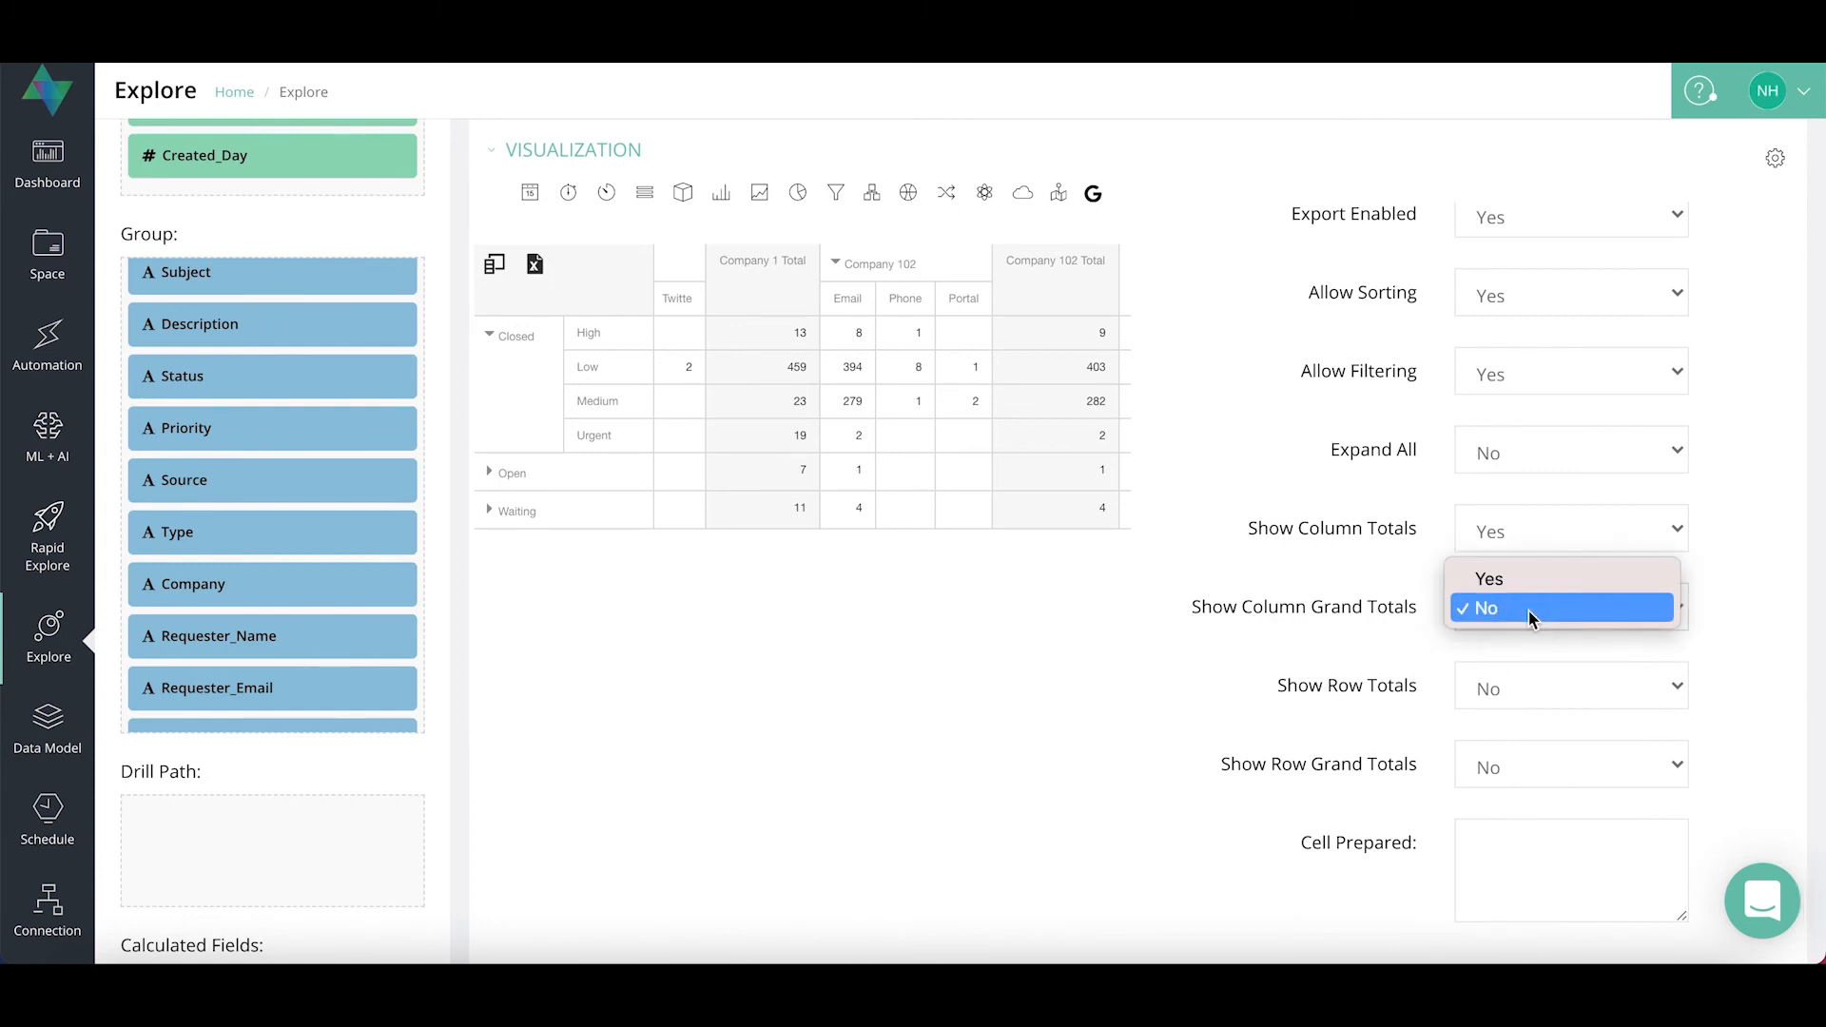
{"action": "left_click", "coordinate": [1501, 575]}
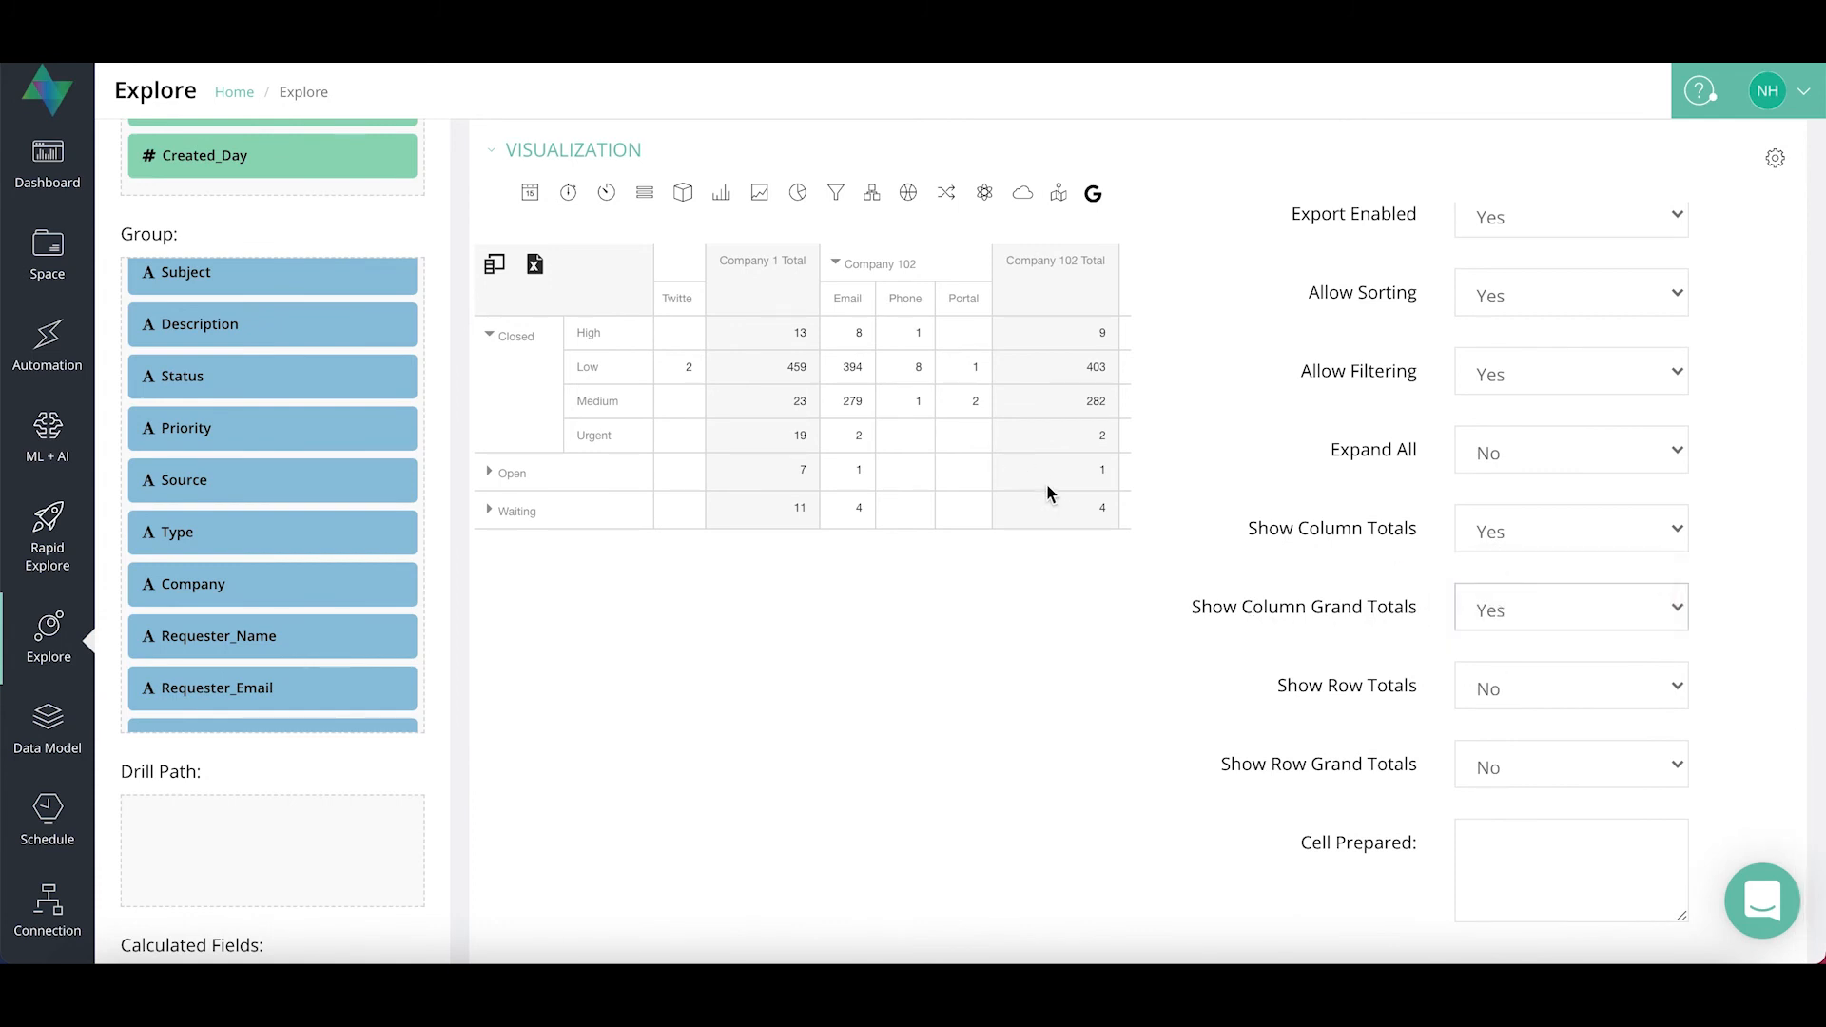
{"action": "scroll", "coordinate": [977, 471], "scroll_direction": "right", "scroll_amount": 3}
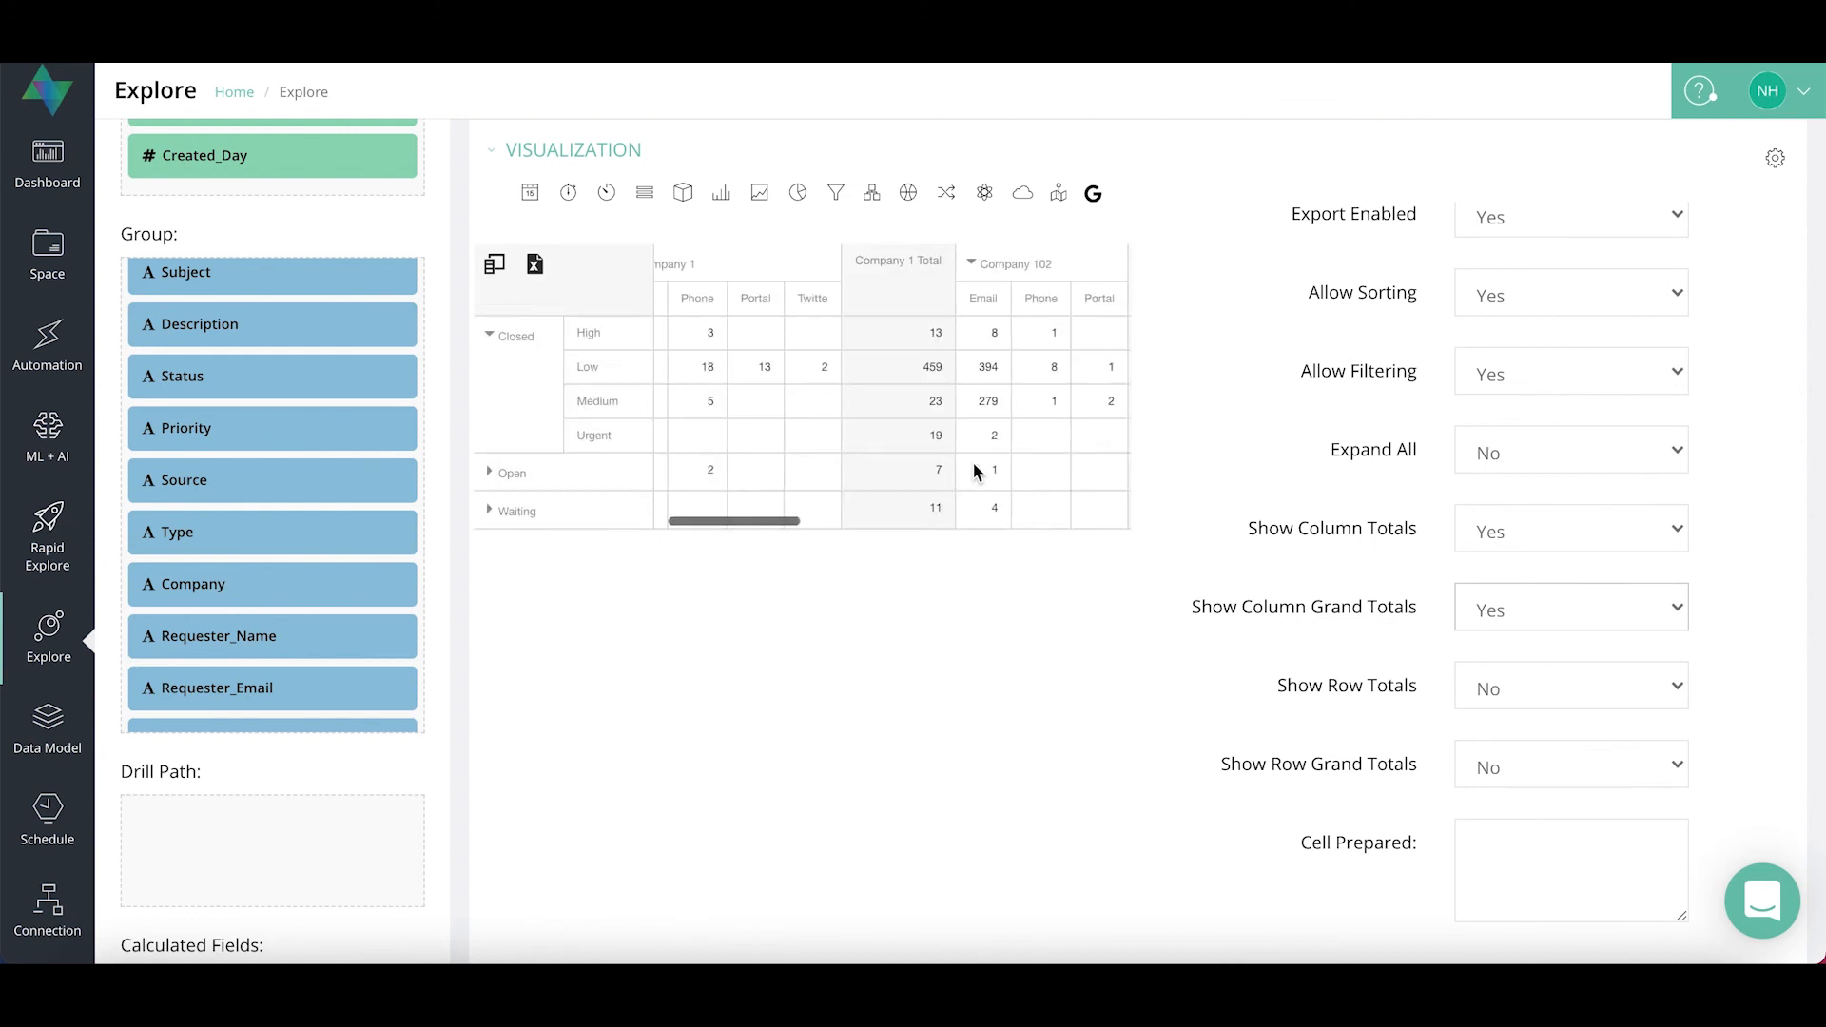
Examine the Company 102 total column and the Grand Total column at the far end of the pivot table
{"action": "left_click", "coordinate": [872, 529]}
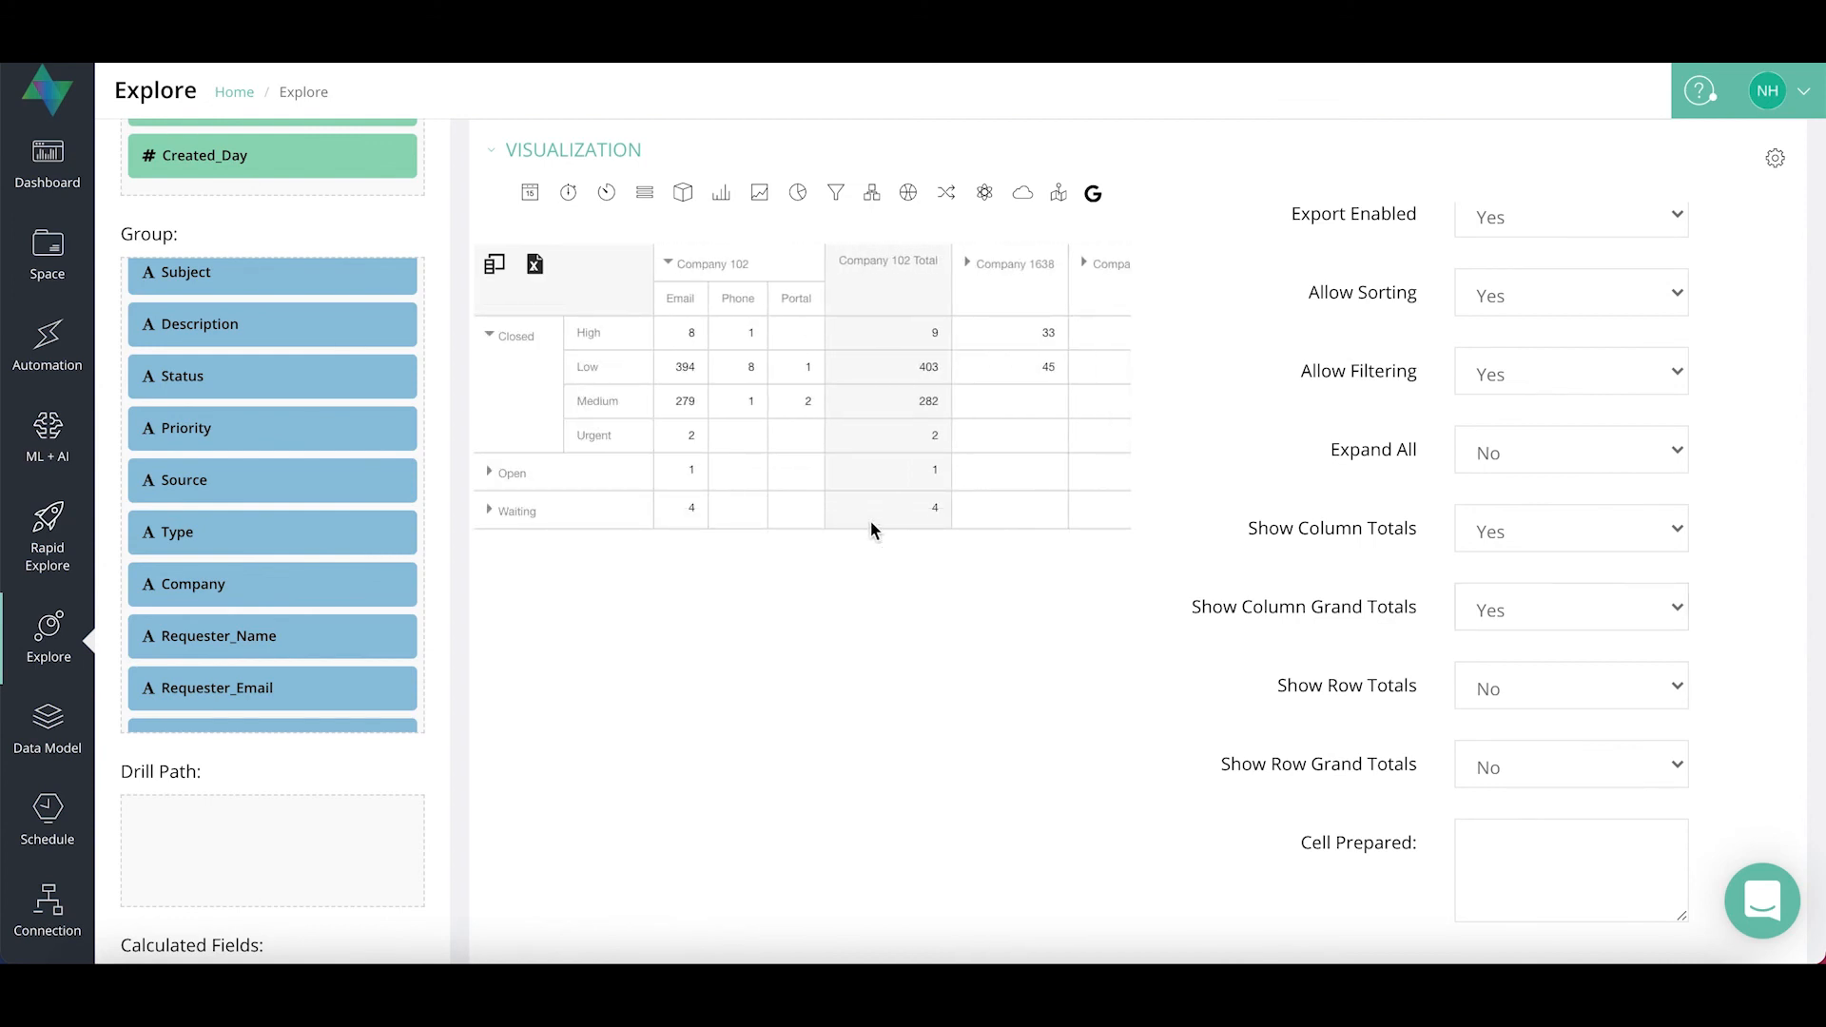
{"action": "scroll", "coordinate": [868, 526], "scroll_direction": "right", "scroll_amount": 10}
{"action": "left_click_drag", "start_coordinate": [1017, 514], "coordinate": [1107, 523]}
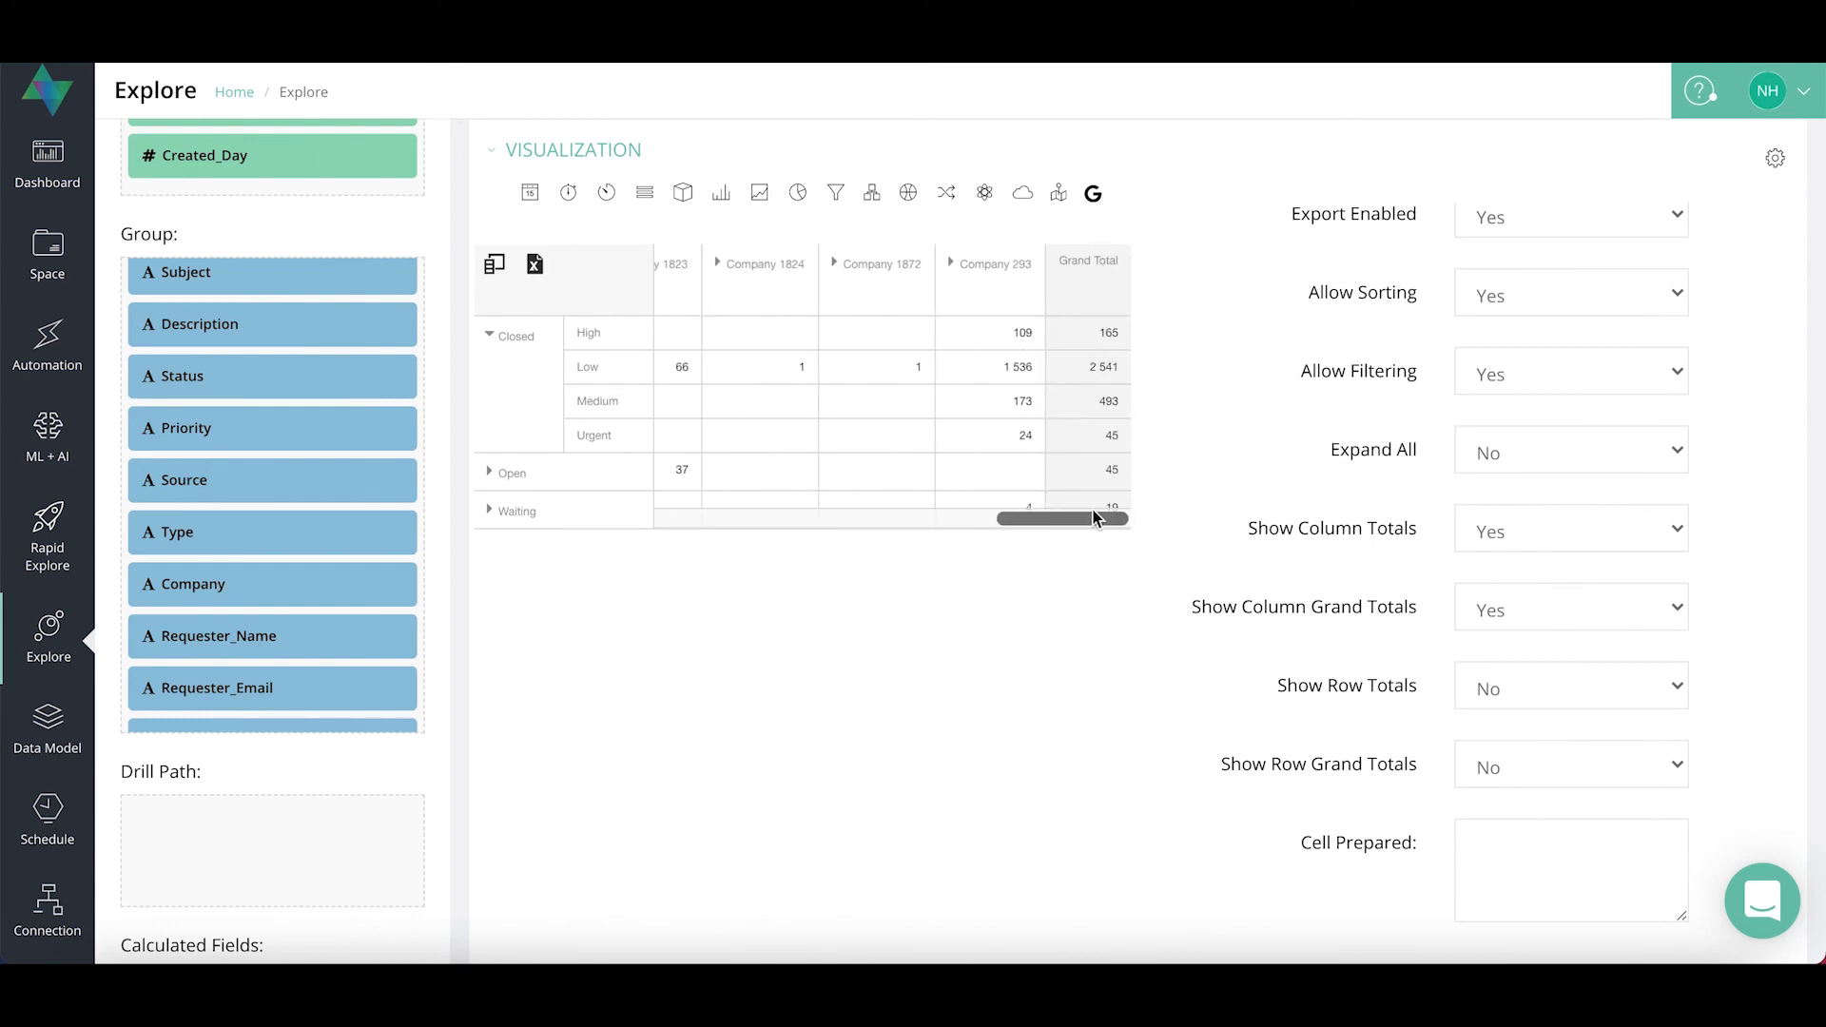
Set Show Row Totals to Yes and expand the Open and Waiting rows of the pivot table
{"action": "left_click", "coordinate": [1553, 705]}
{"action": "left_click", "coordinate": [1520, 721]}
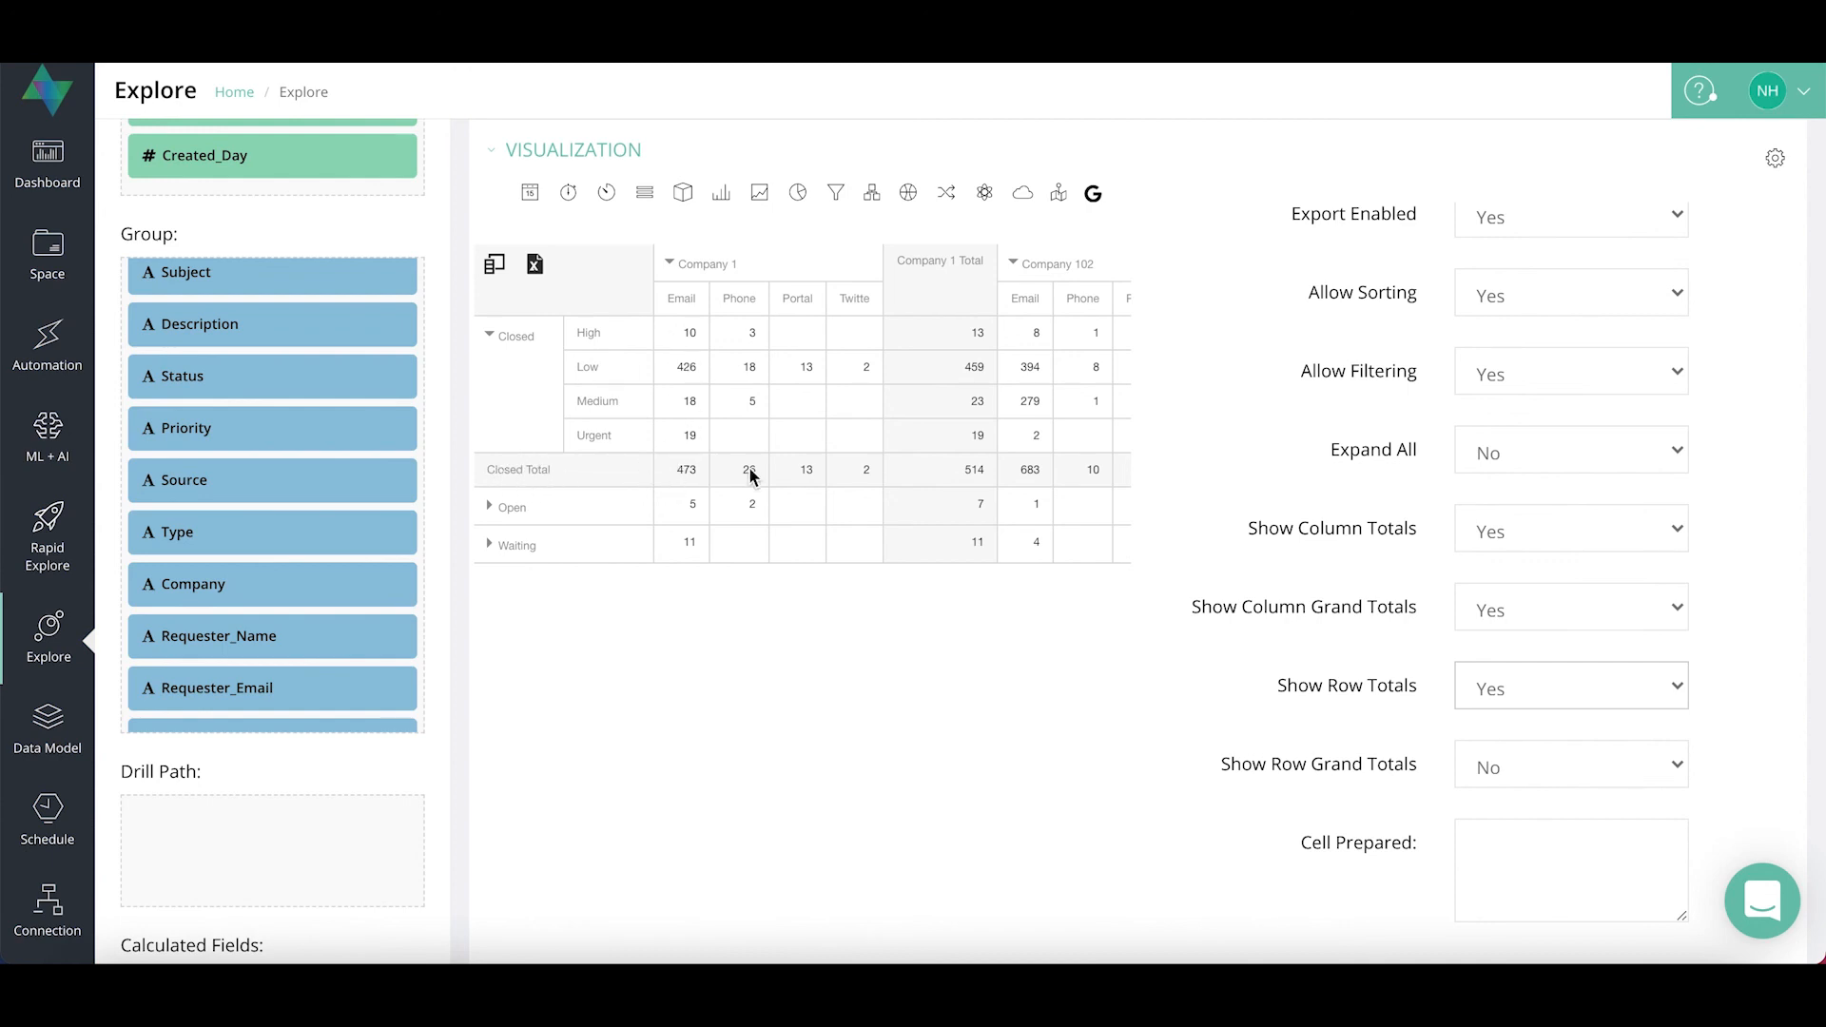
{"action": "left_click", "coordinate": [494, 508]}
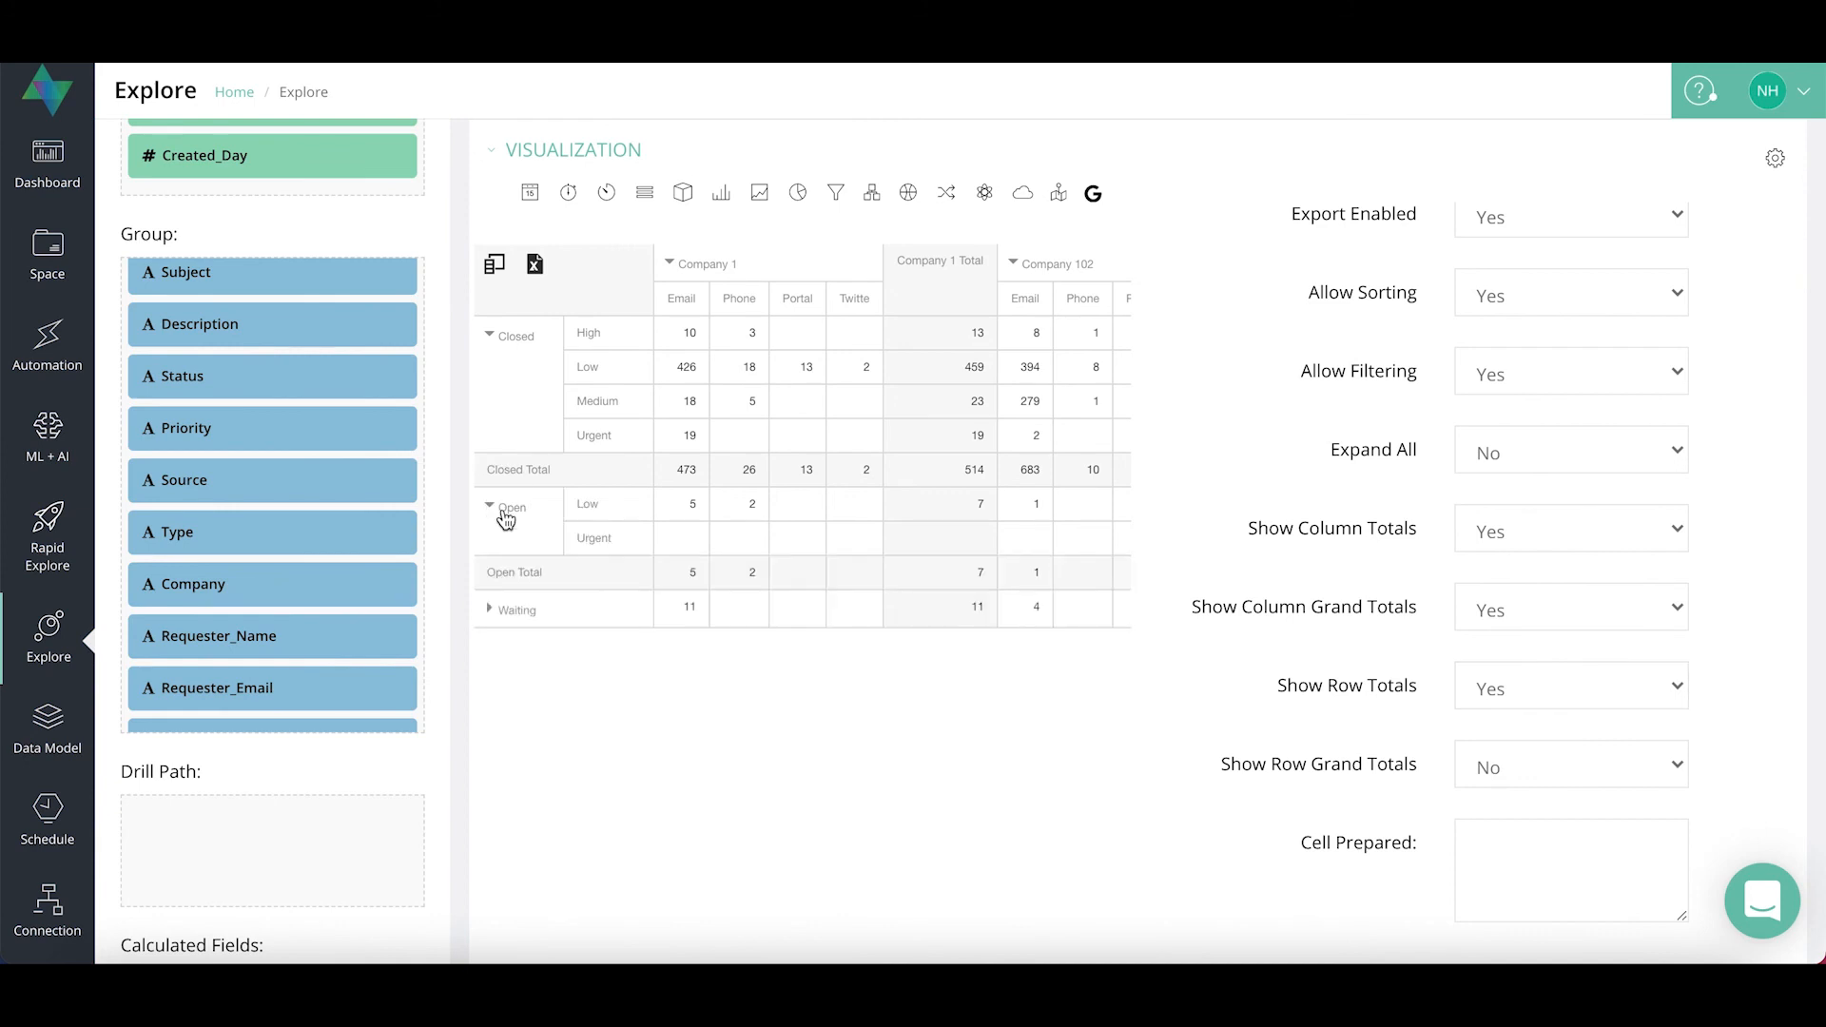
{"action": "left_click", "coordinate": [491, 609]}
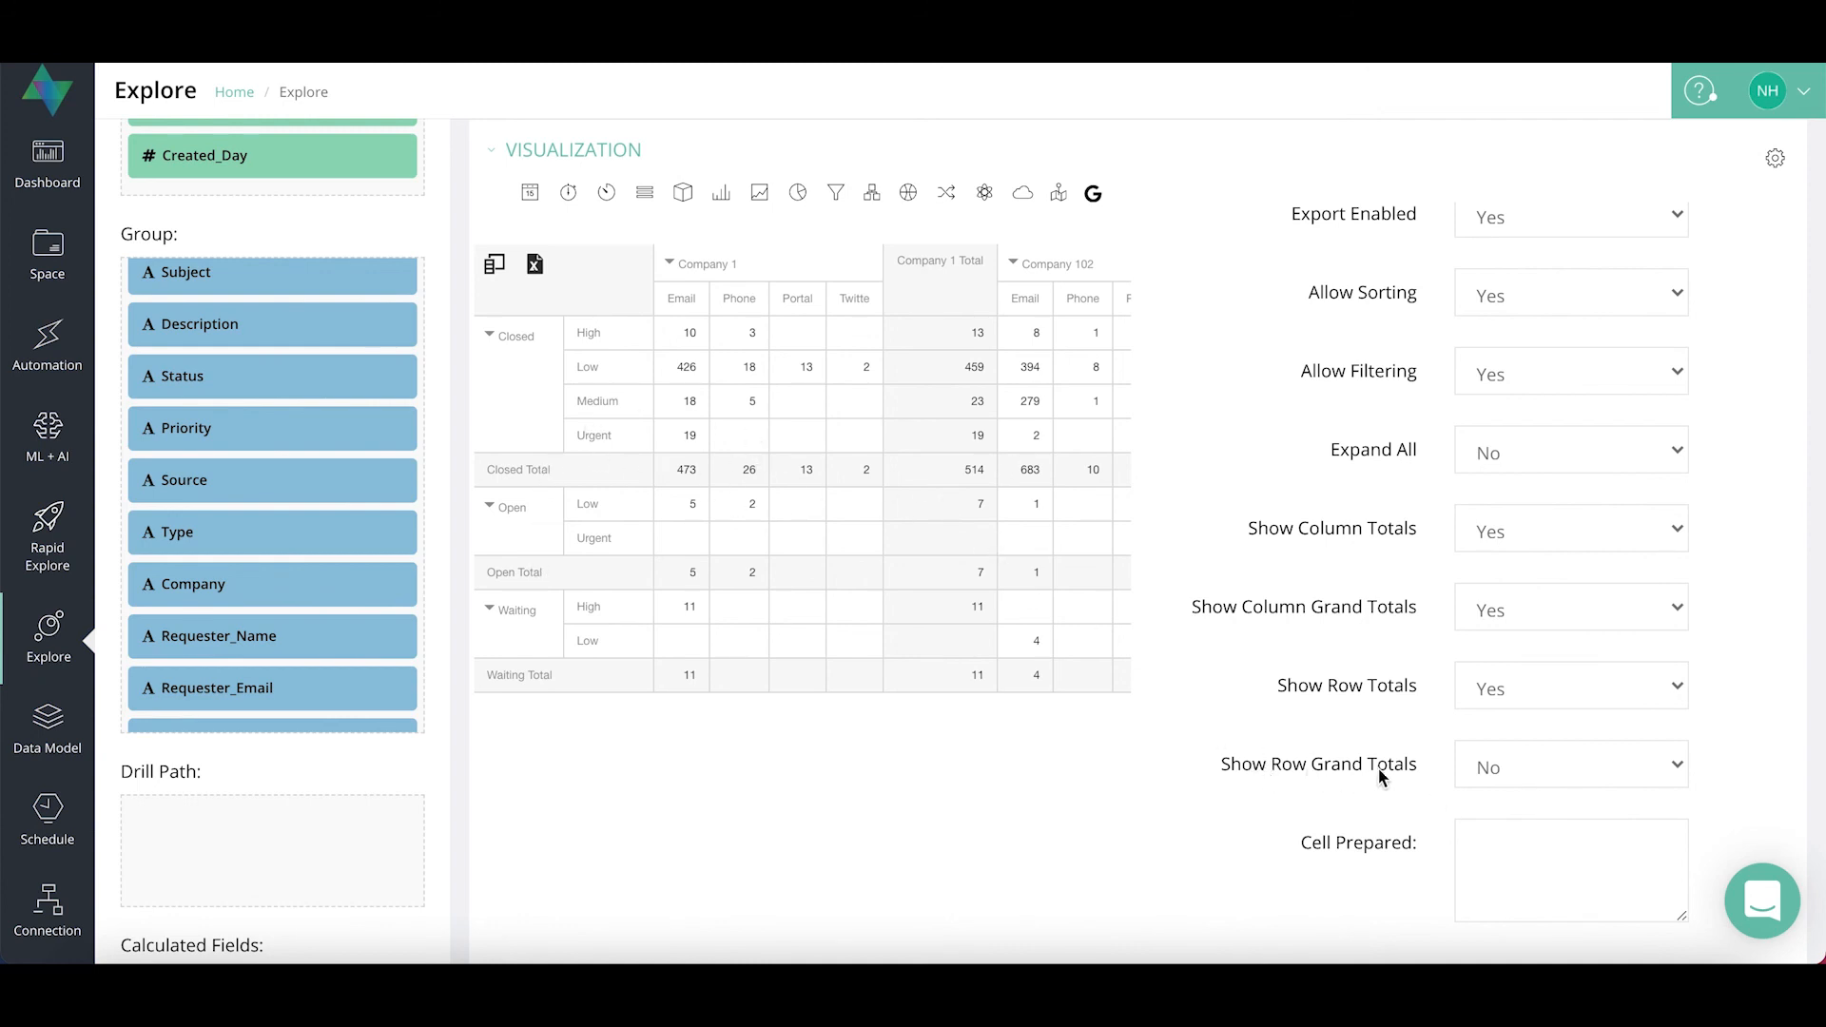
Set Show Row Grand Totals to Yes for the pivot table
{"action": "left_click", "coordinate": [1541, 773]}
{"action": "left_click", "coordinate": [1522, 733]}
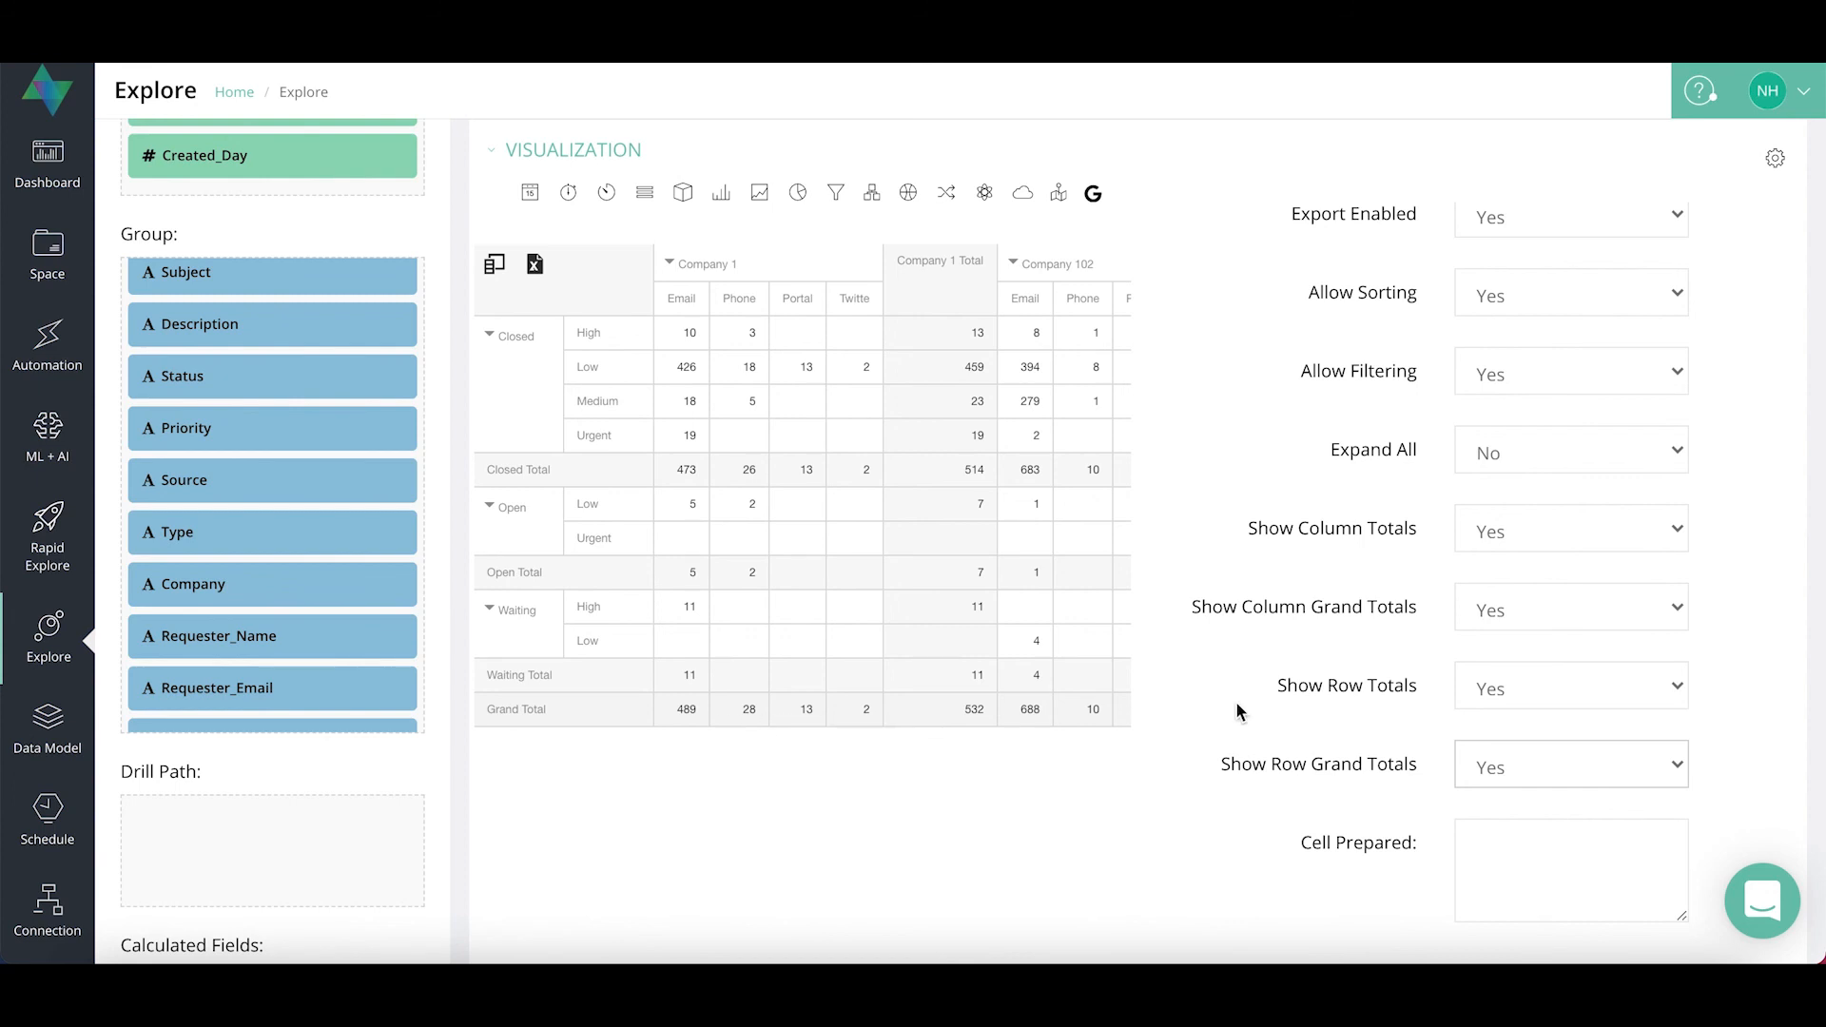
Paste the Cell Prepared script that shades data cells rgba(0,167,53) with opacity e.cell.value/50, apply it, and enlarge the script box to read the code
{"action": "scroll", "coordinate": [1741, 637], "scroll_direction": "down", "scroll_amount": 1}
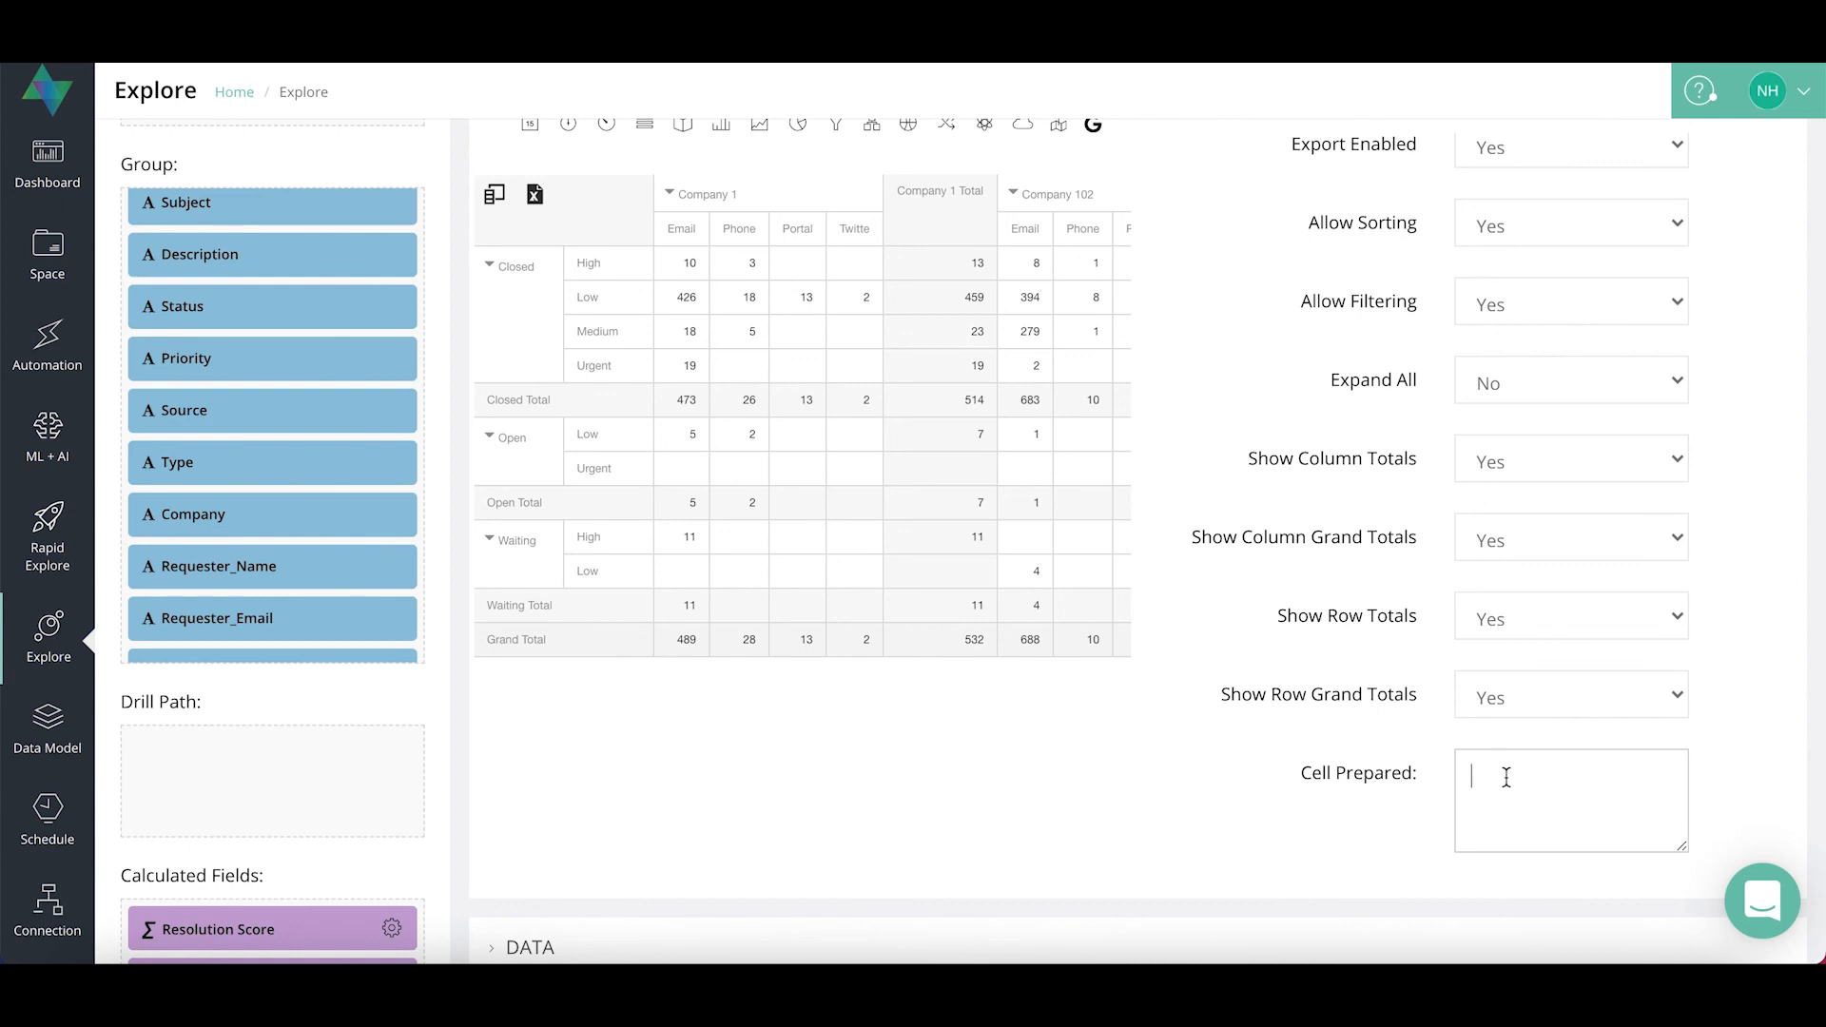
{"action": "key", "text": "ctrl+v"}
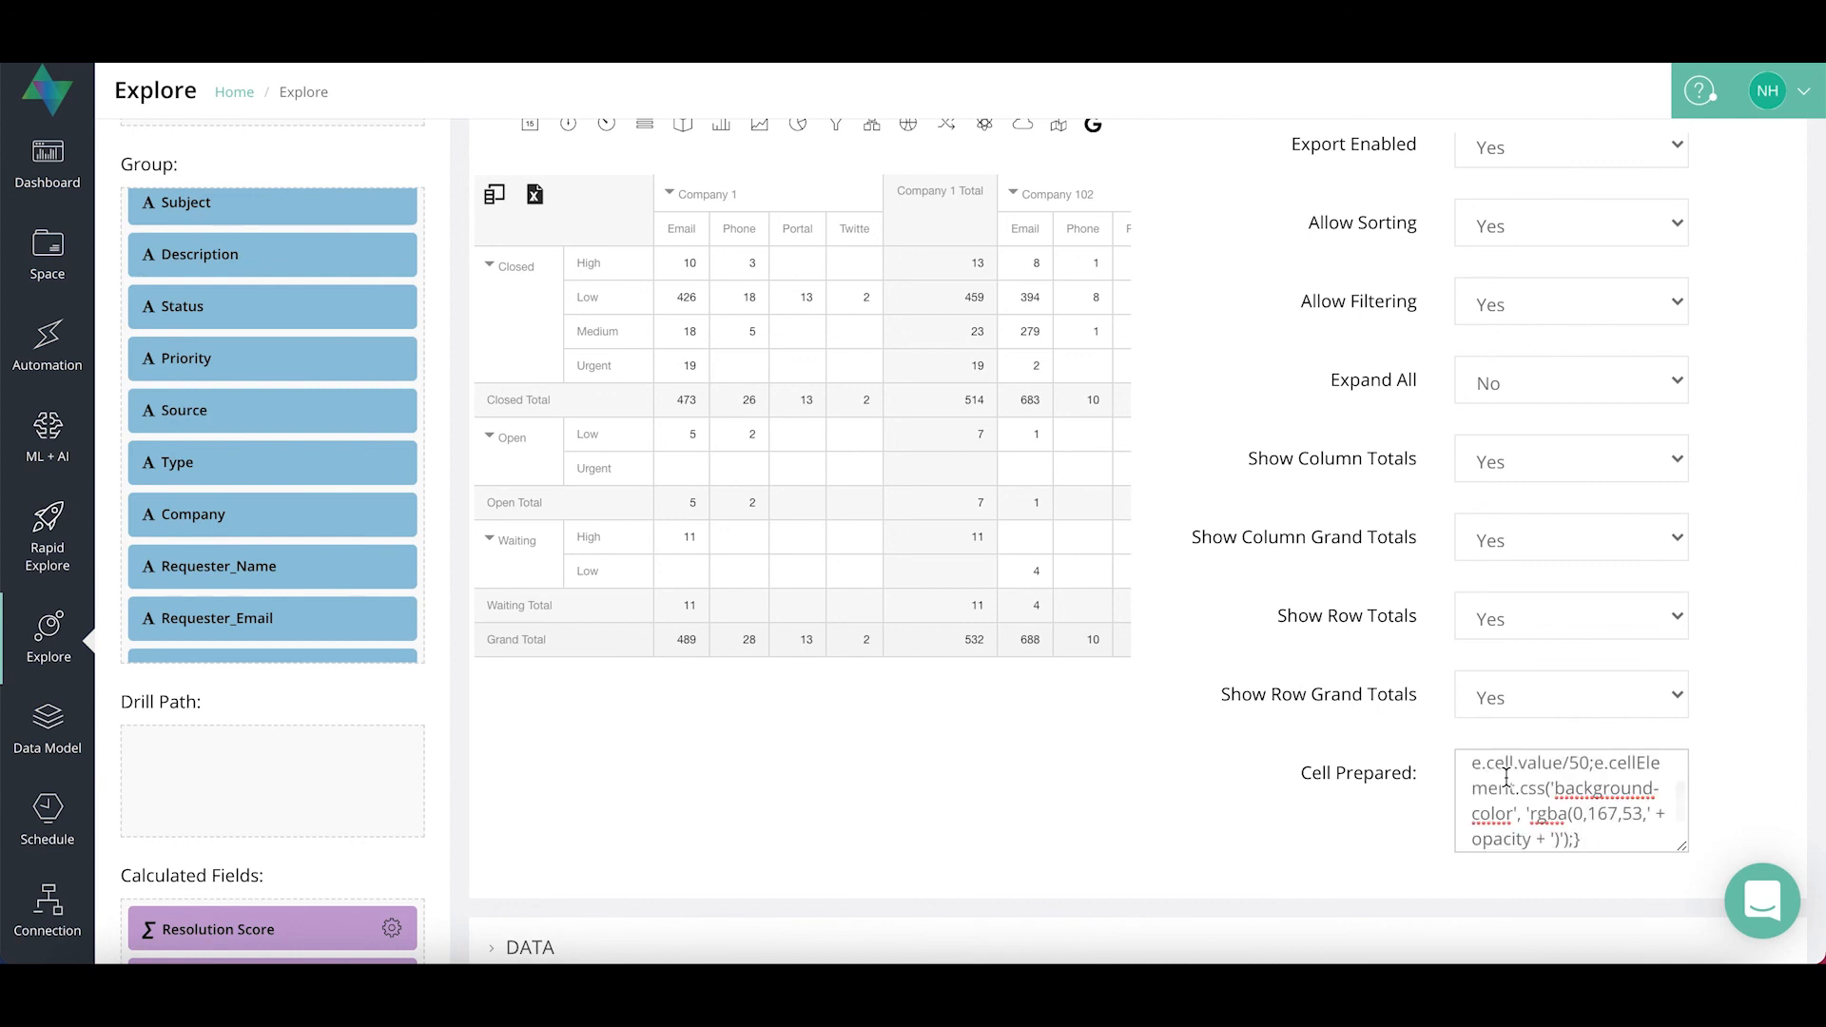
{"action": "left_click", "coordinate": [1436, 768]}
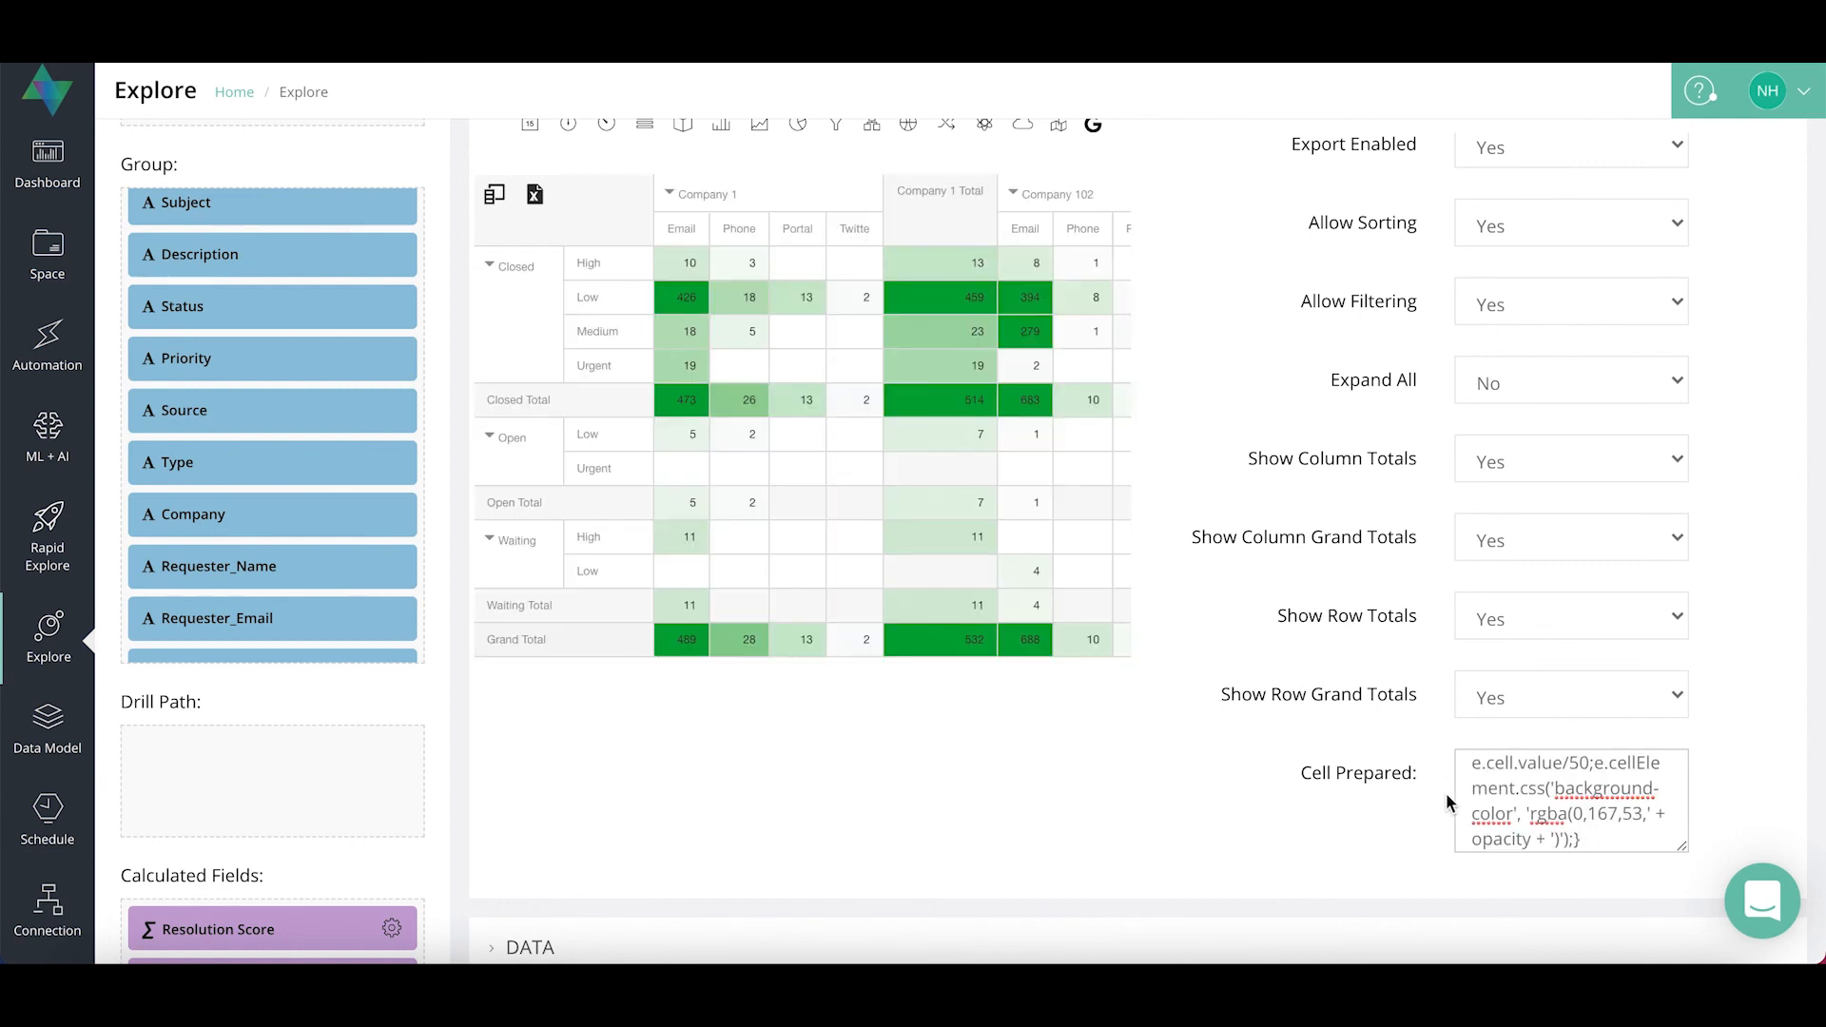
{"action": "left_click", "coordinate": [1681, 853]}
{"action": "left_click_drag", "start_coordinate": [1683, 850], "coordinate": [1759, 877]}
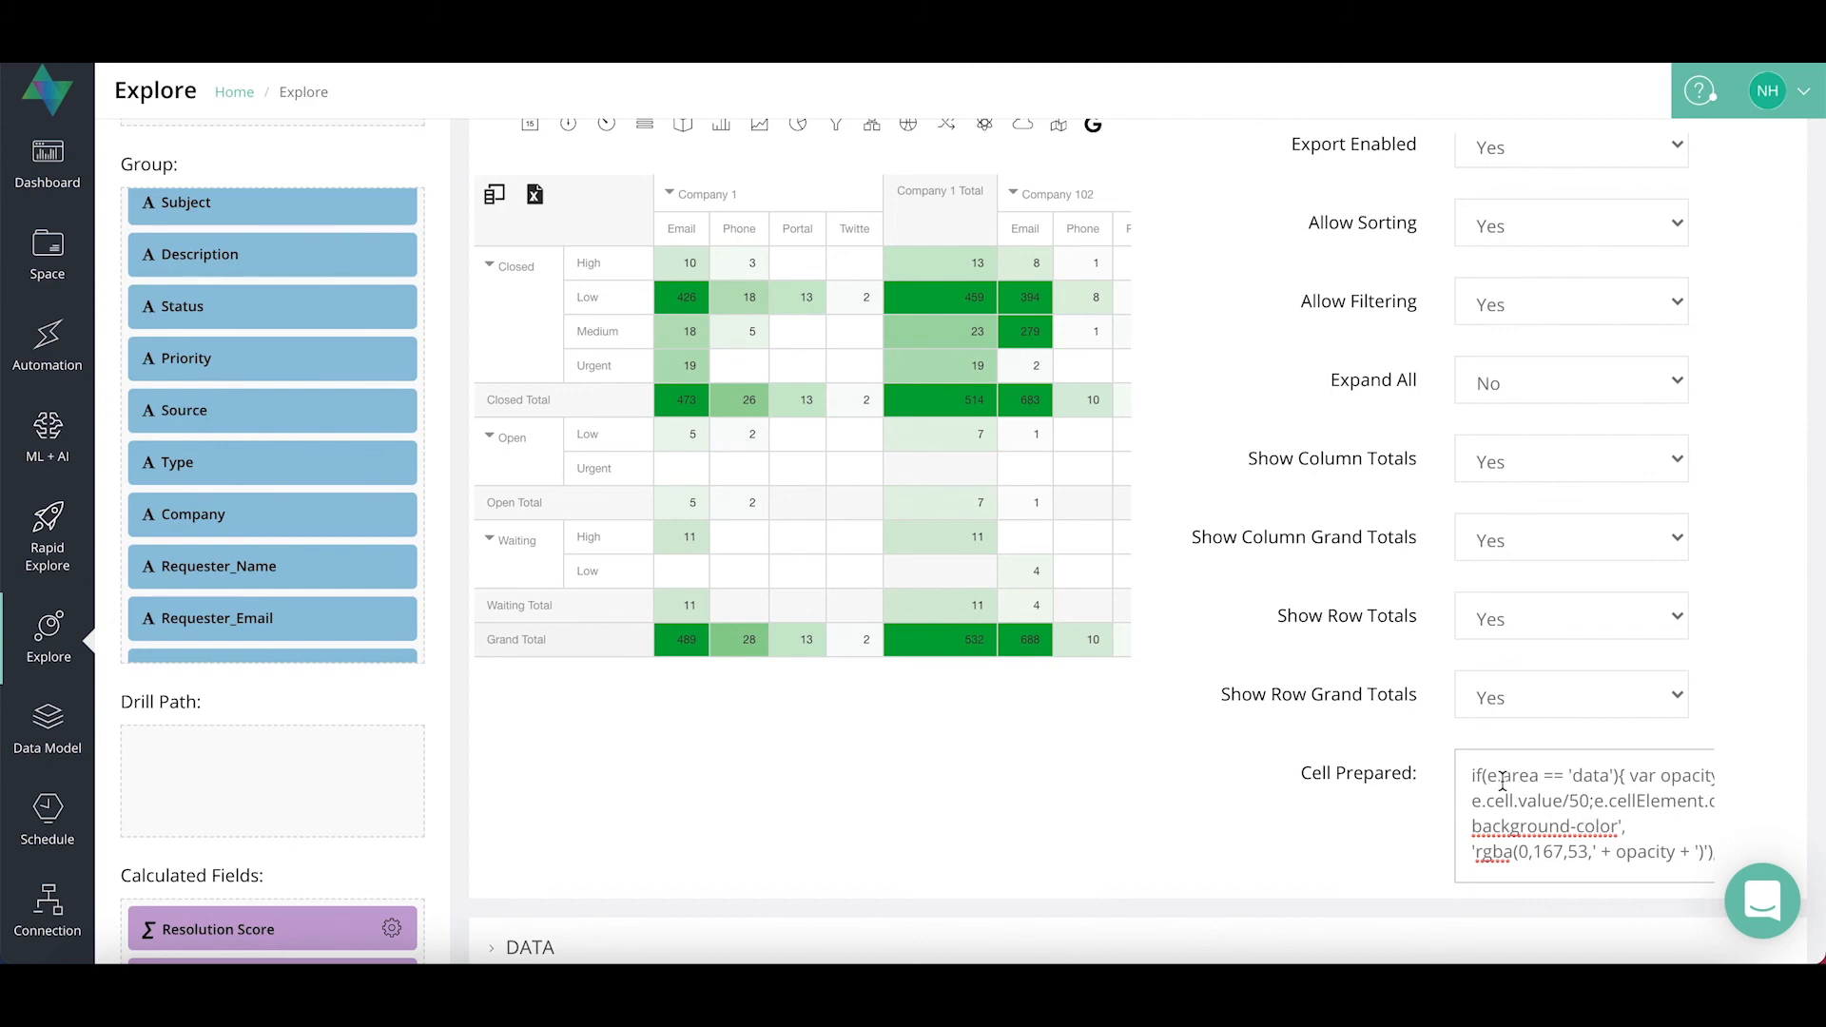
Close the visualization settings and collapse the Company 102 and Company 1 columns and the Closed, Open and Waiting rows
{"action": "scroll", "coordinate": [1104, 619], "scroll_direction": "up", "scroll_amount": 3}
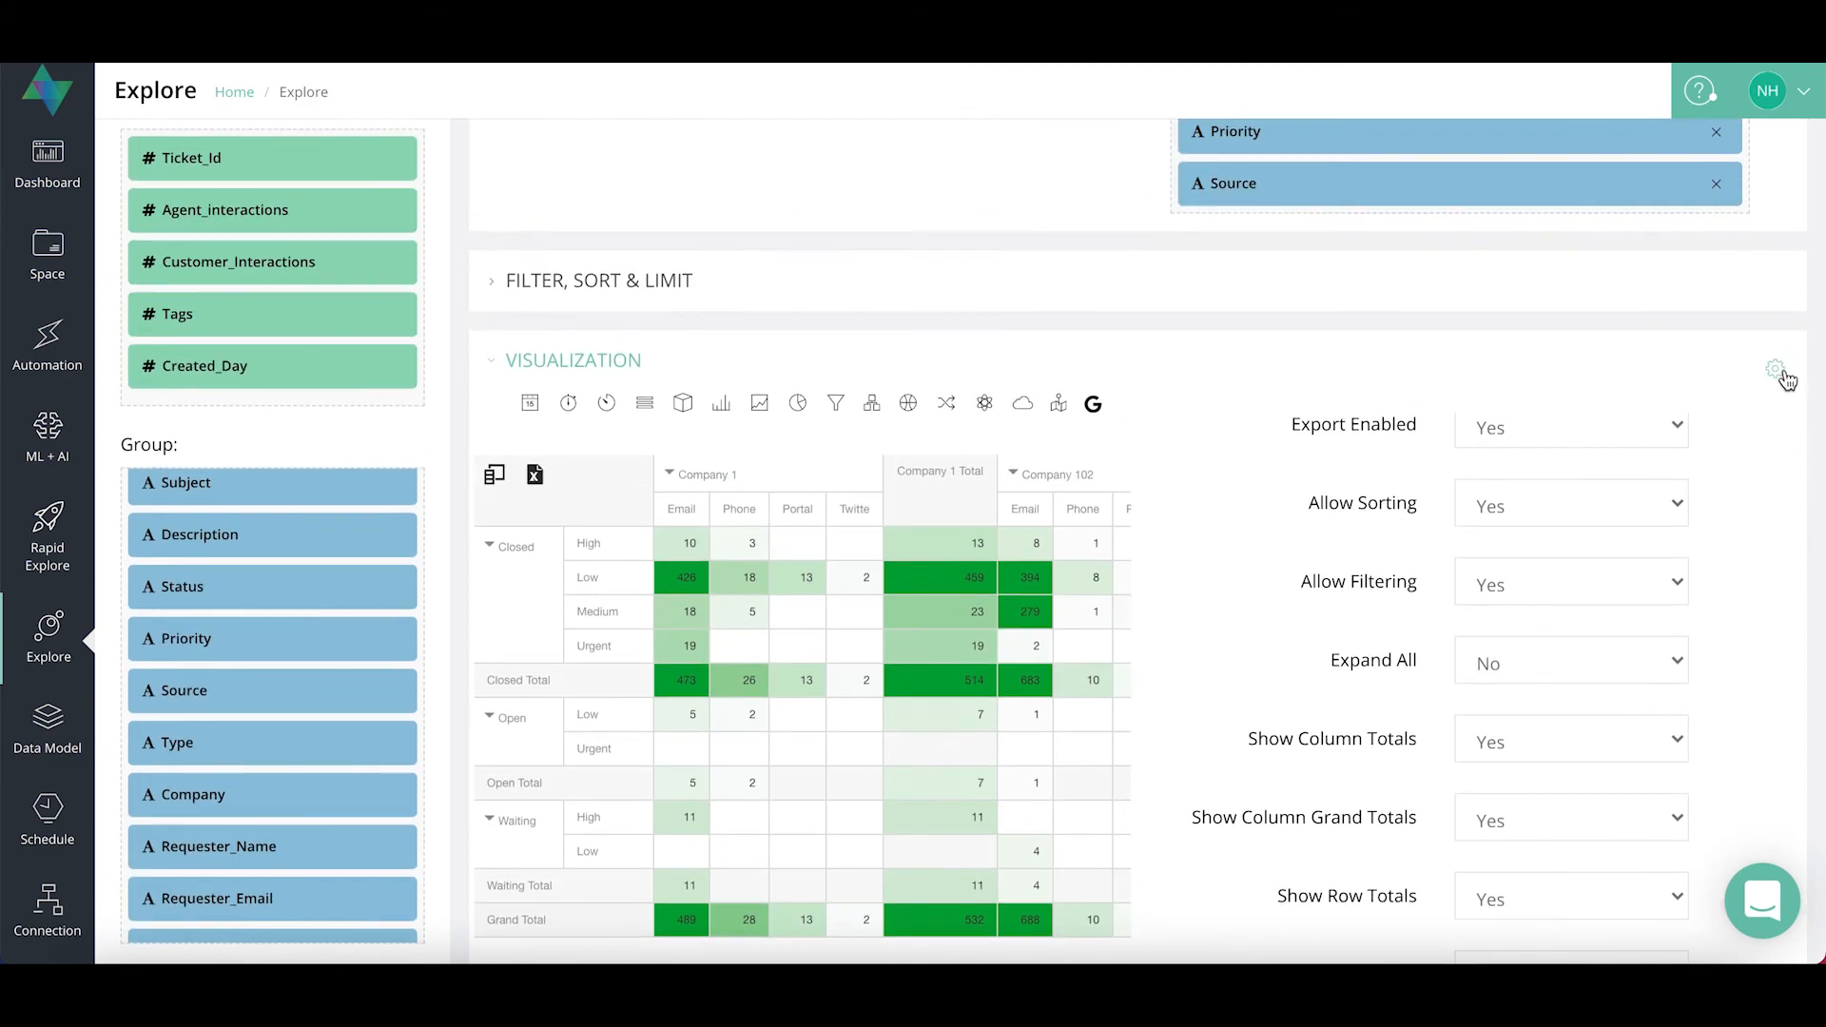
{"action": "left_click", "coordinate": [1776, 370]}
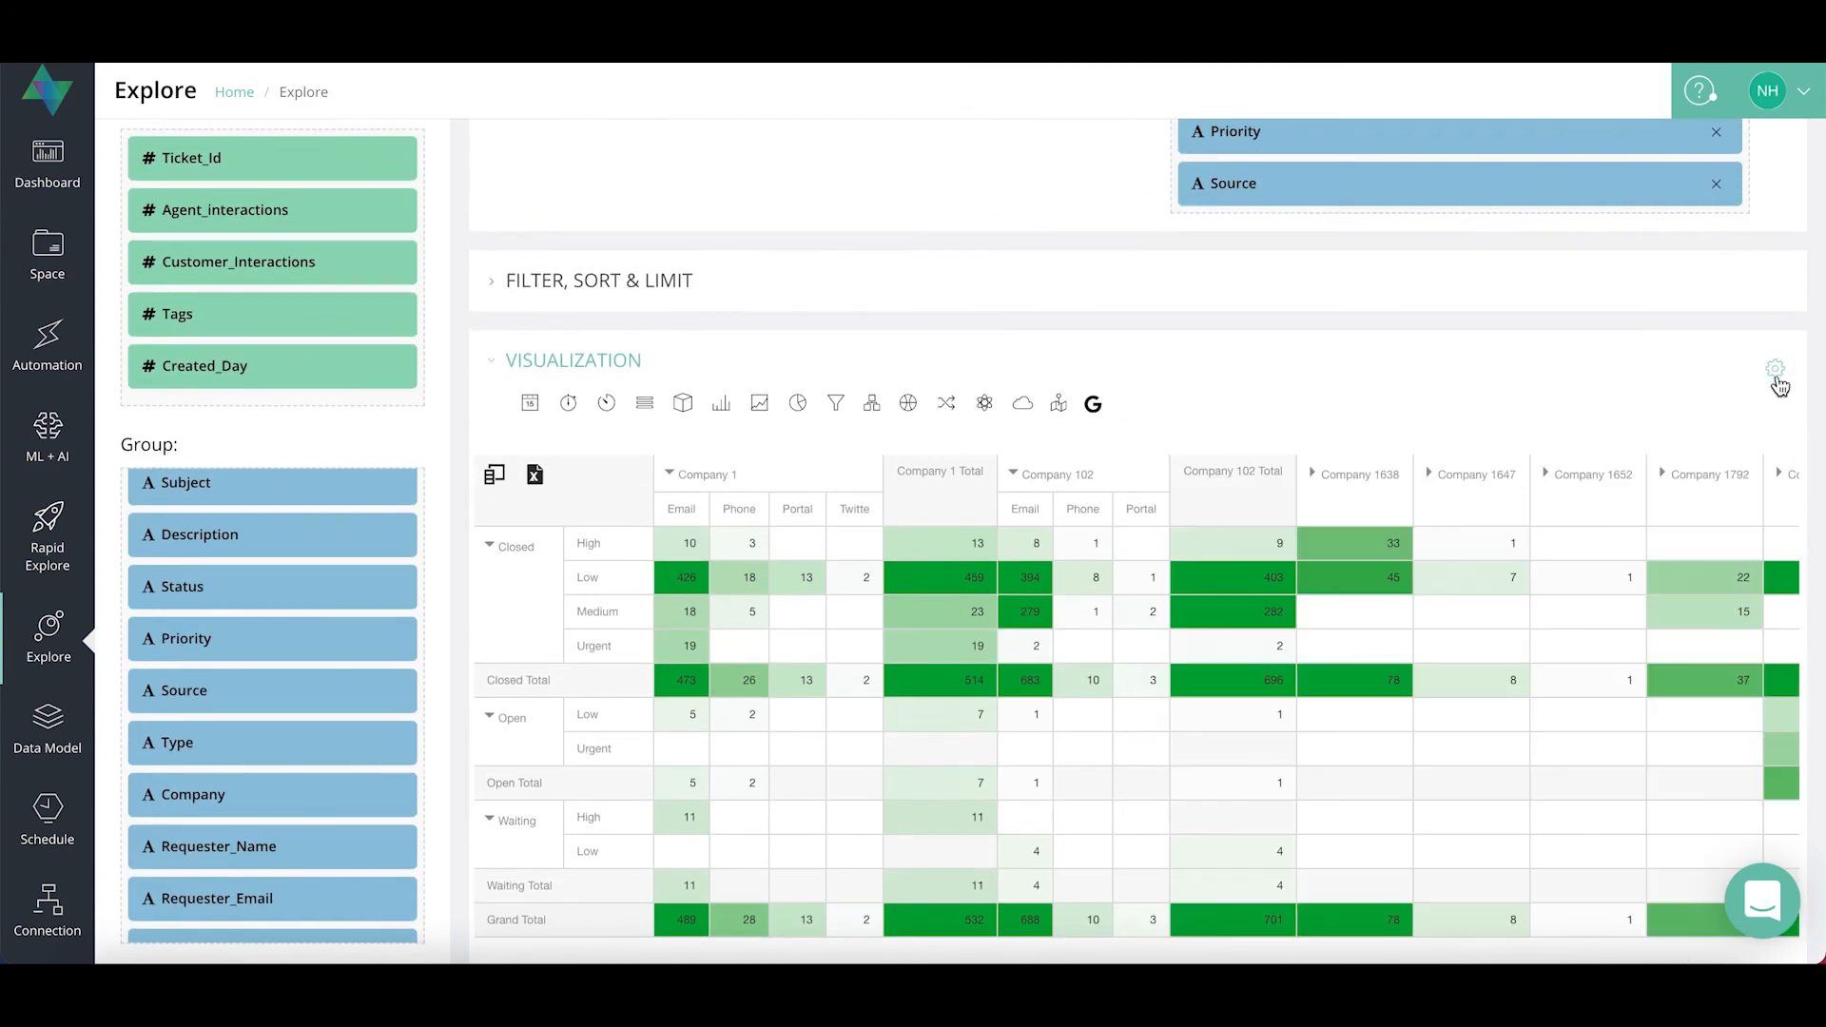
{"action": "left_click", "coordinate": [1012, 474]}
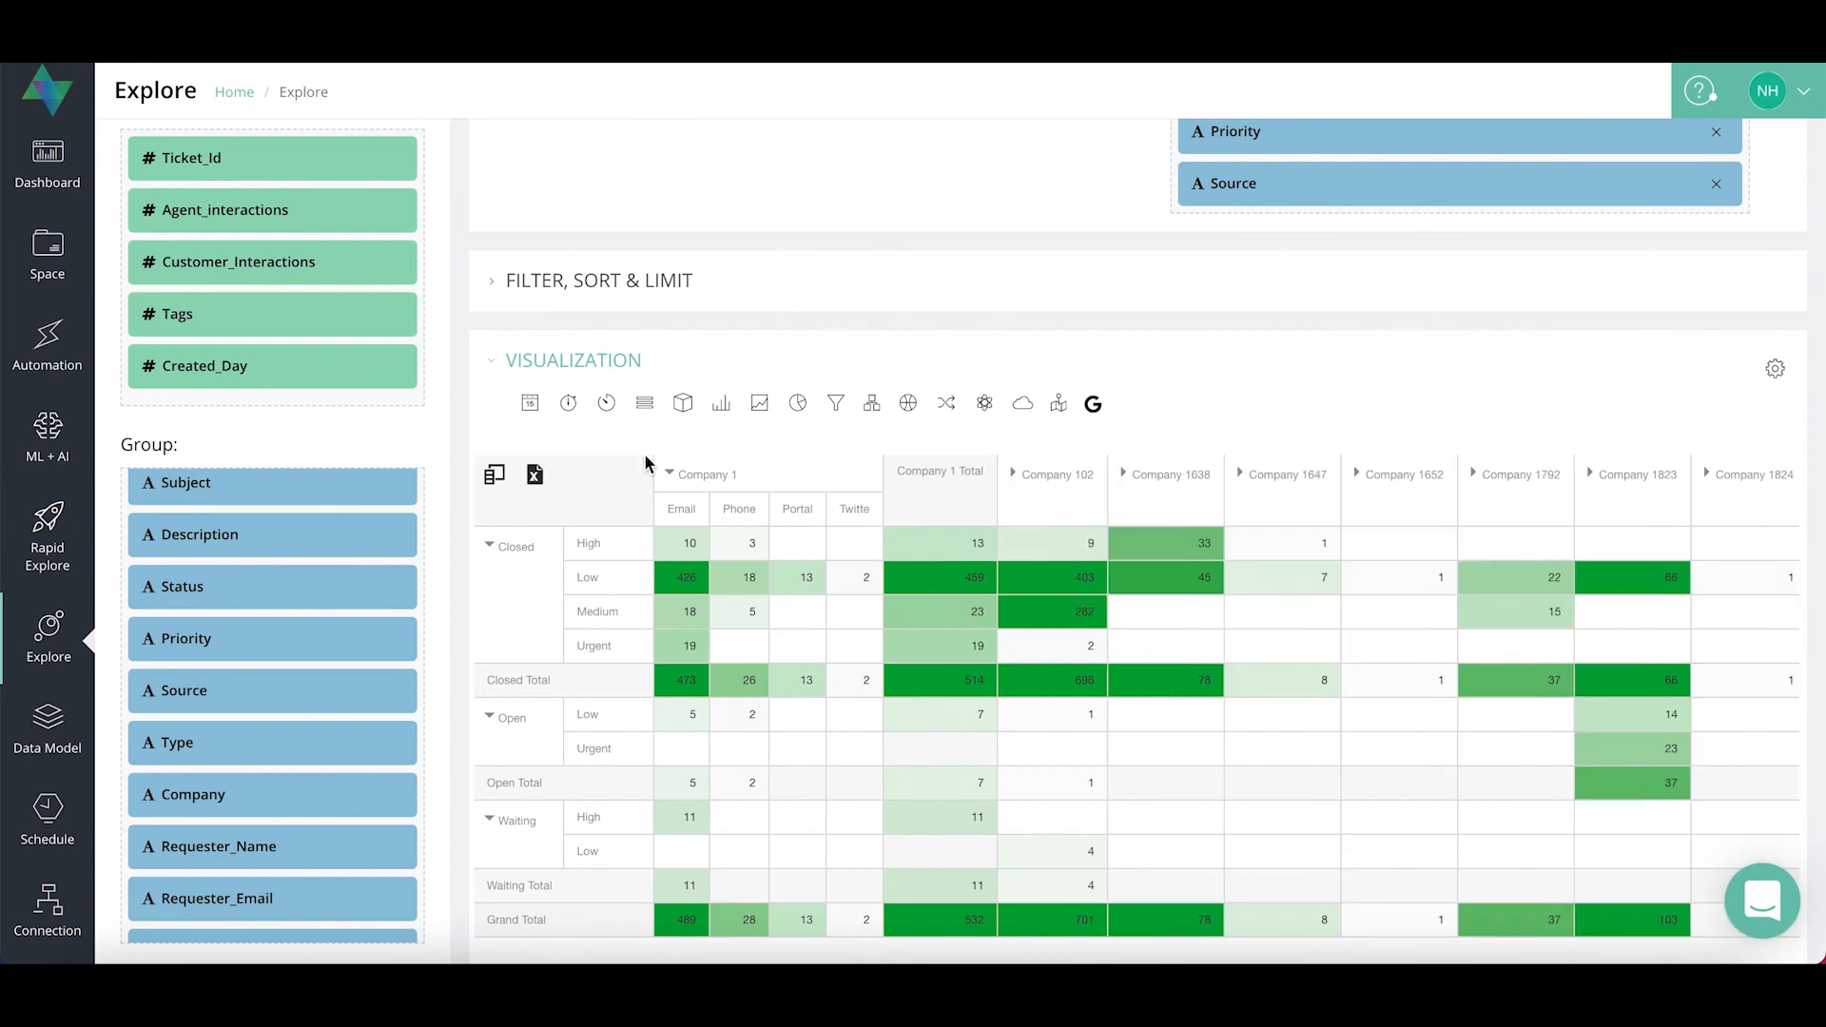
{"action": "left_click", "coordinate": [668, 477]}
{"action": "left_click", "coordinate": [490, 518]}
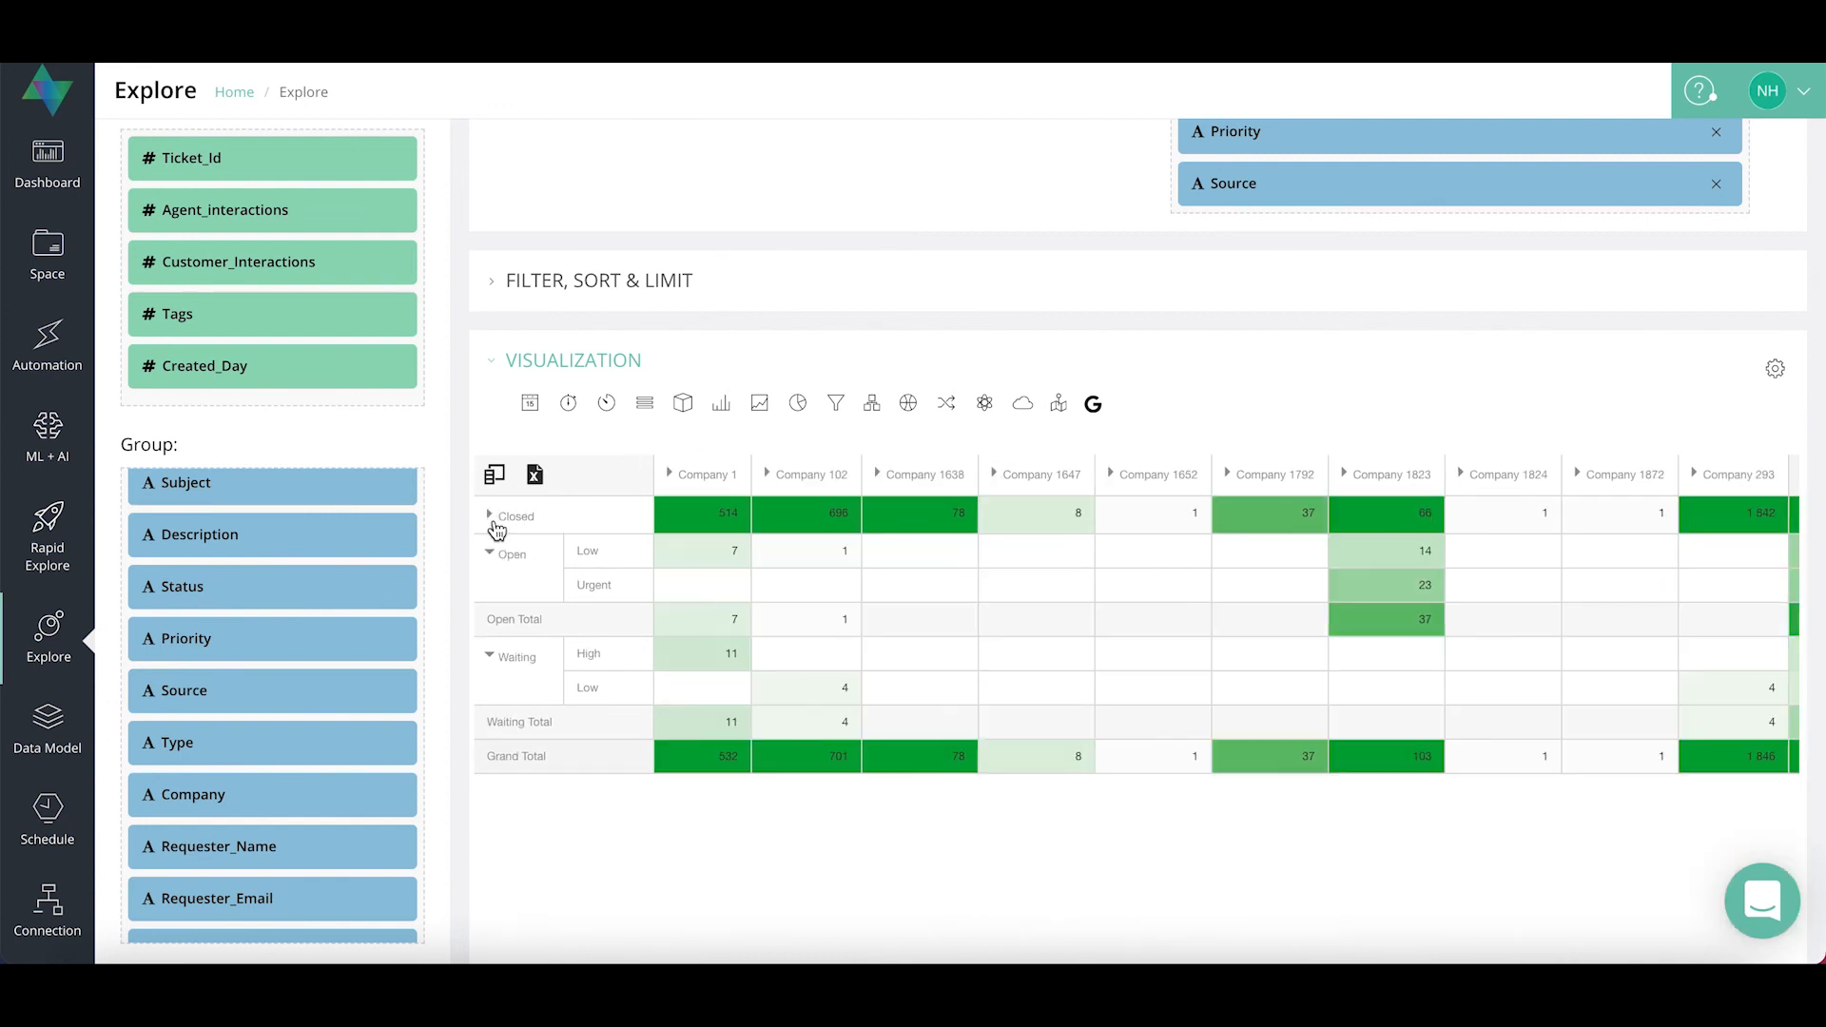
{"action": "left_click", "coordinate": [489, 555]}
{"action": "left_click", "coordinate": [488, 595]}
{"action": "scroll", "coordinate": [815, 535], "scroll_direction": "up", "scroll_amount": 3}
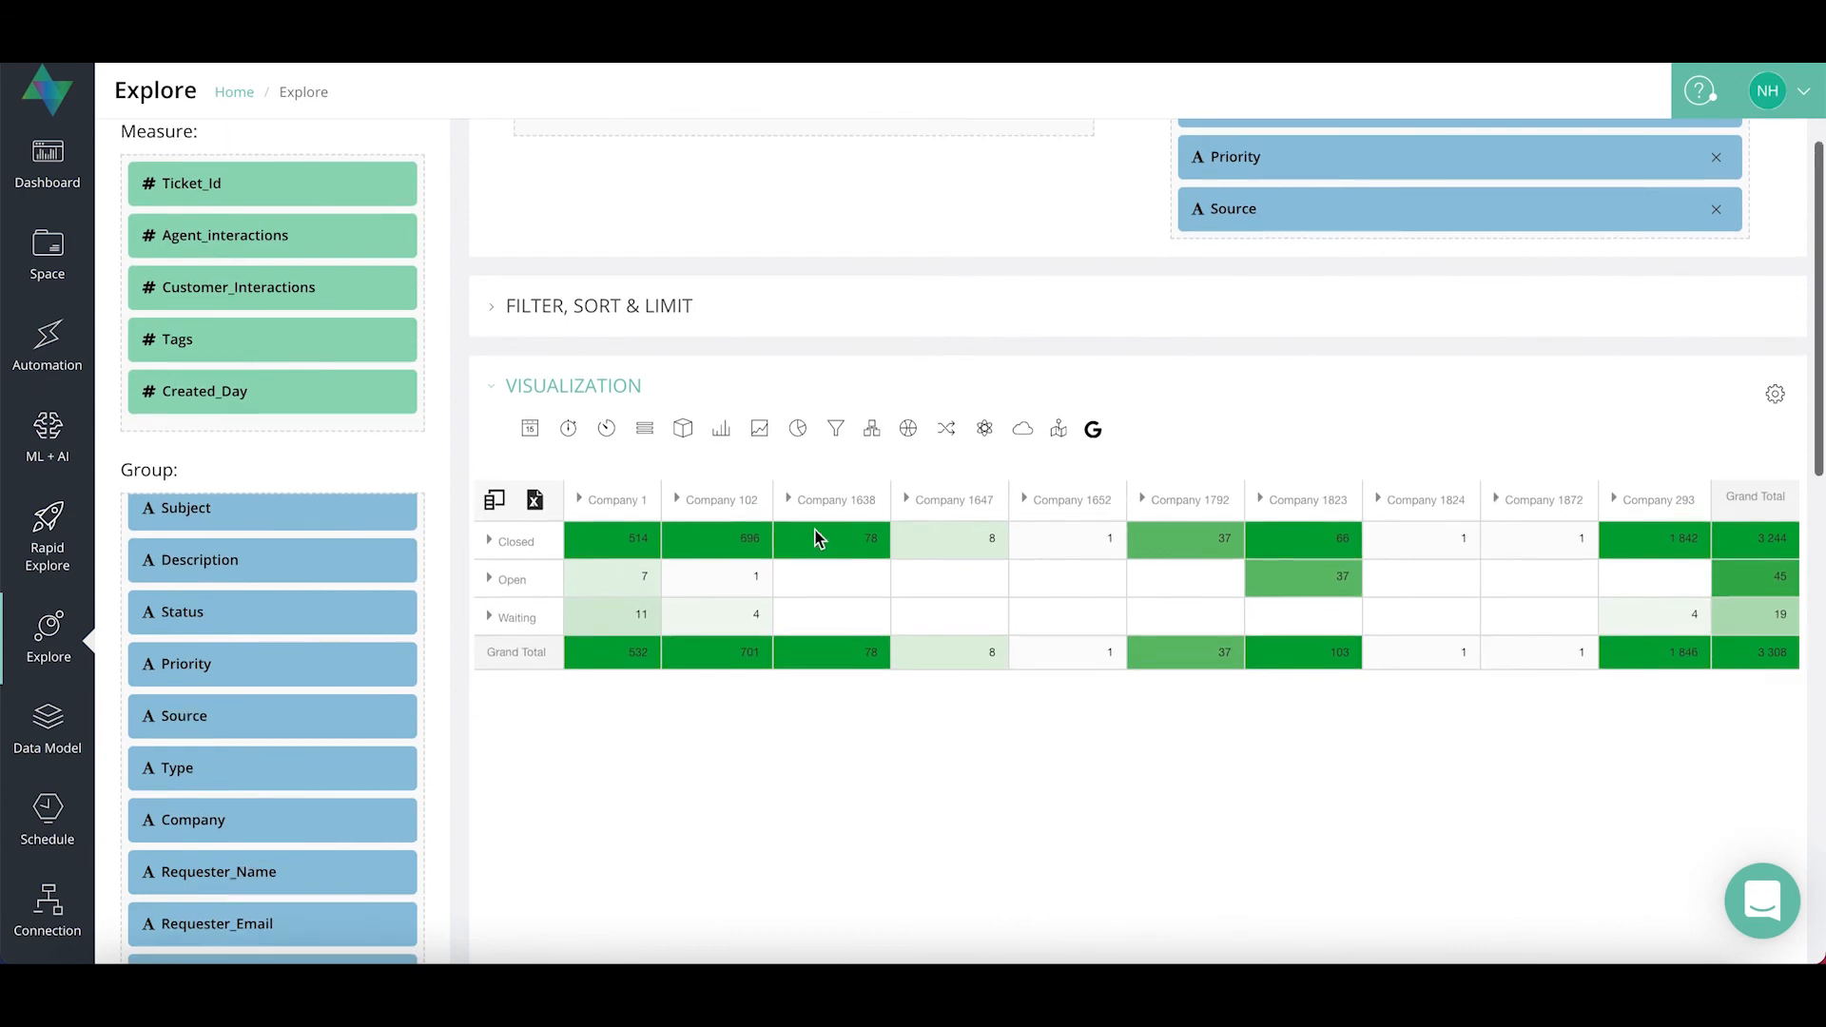